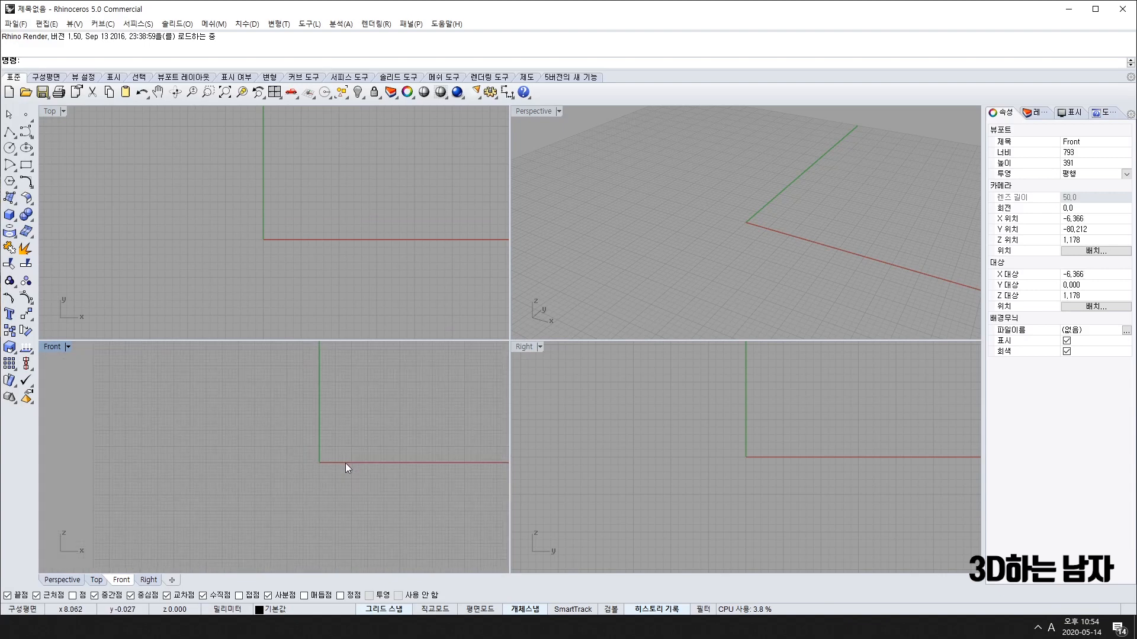
# Maximize the Front viewport and frame the area around the origin for drawing
pyautogui.doubleClick(59, 346)
pyautogui.moveTo(629, 312); pyautogui.dragTo(589, 419, button='right')
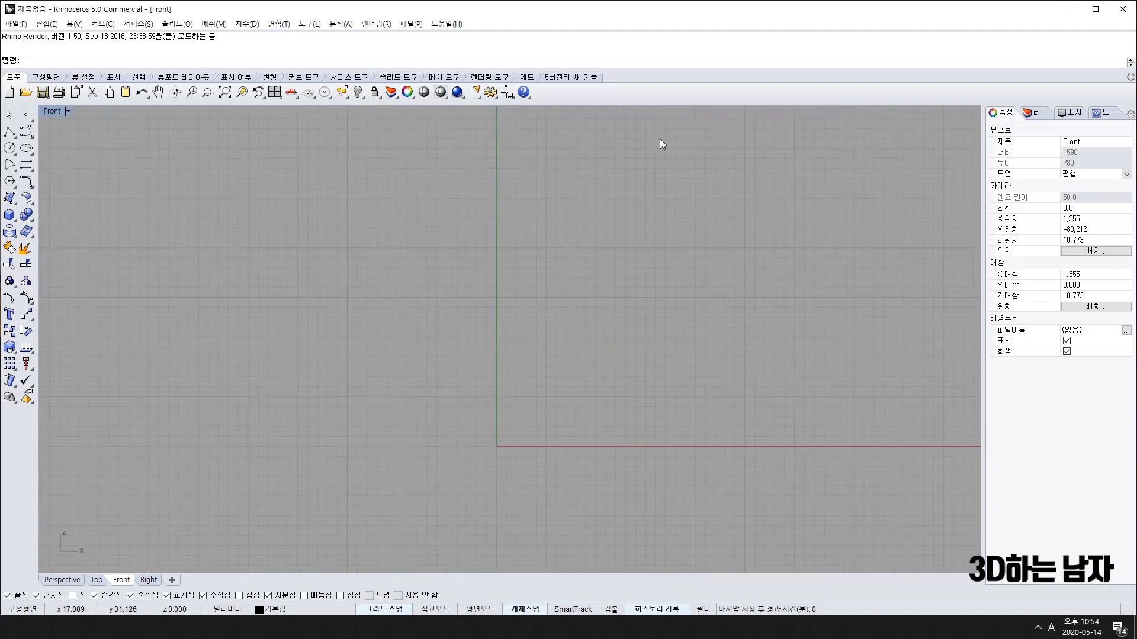
pyautogui.doubleClick(47, 114)
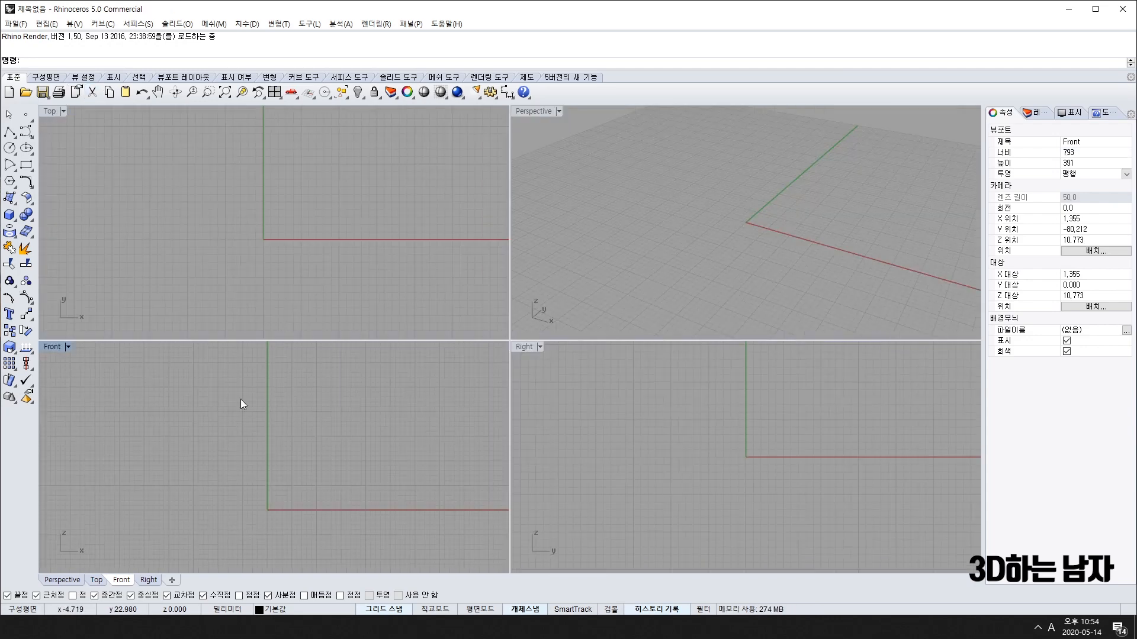
pyautogui.doubleClick(55, 348)
pyautogui.scroll(-2, 635, 362)
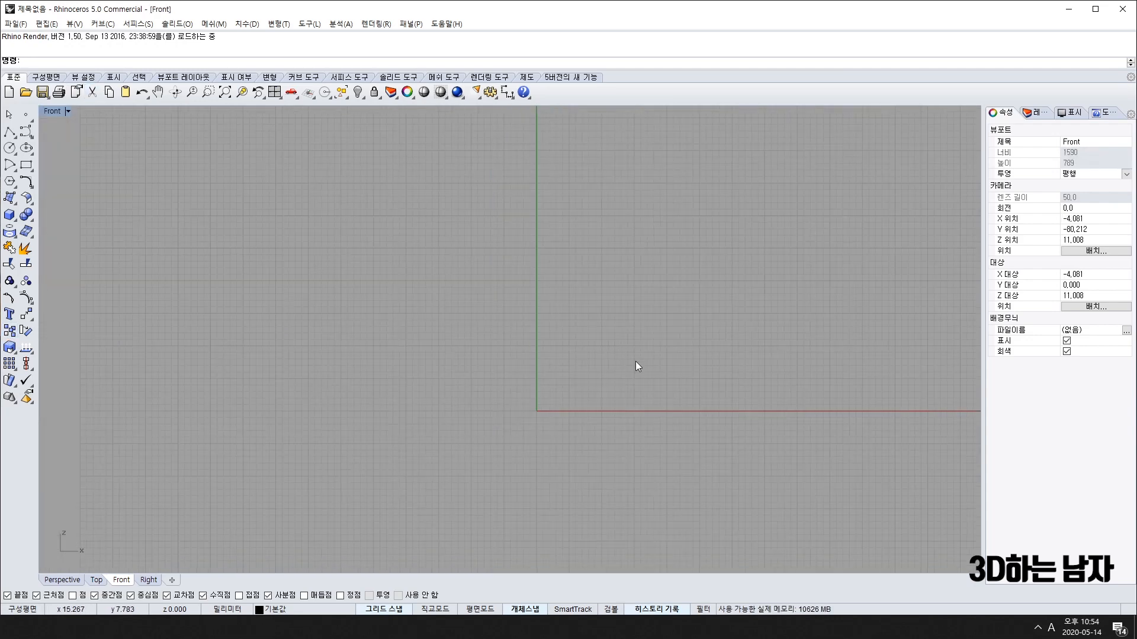
pyautogui.scroll(2, 635, 361)
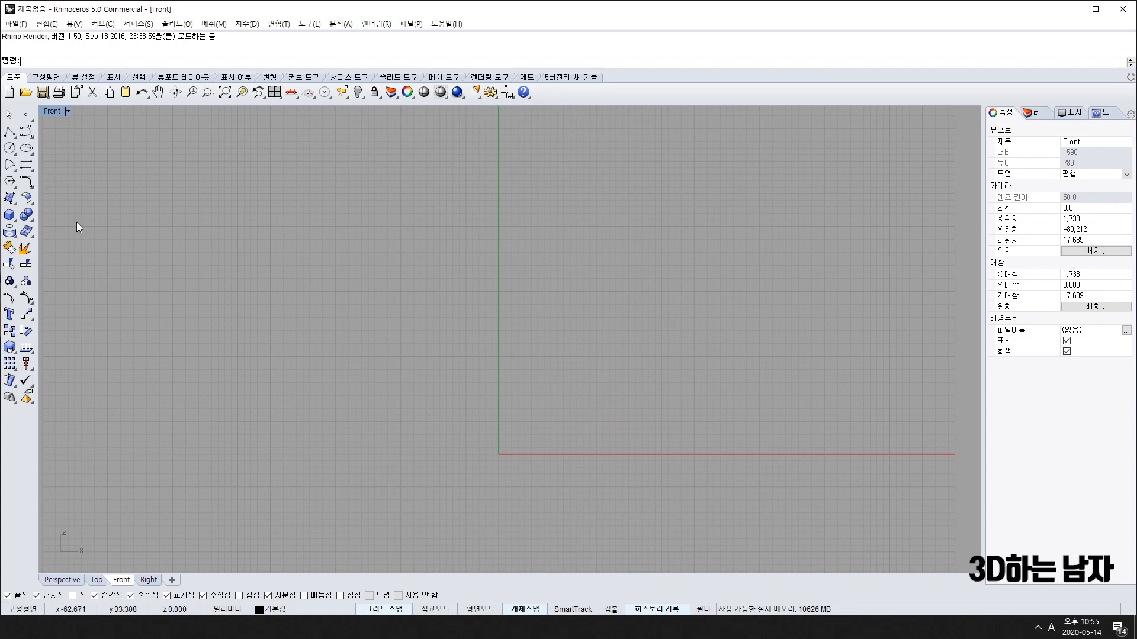
# Start a degree-3 control-point curve on the vertical axis at height 3, forming a 10 mm inner floor, rounded corner and upright inner wall
pyautogui.click(26, 129)
pyautogui.scroll(3, 526, 438)
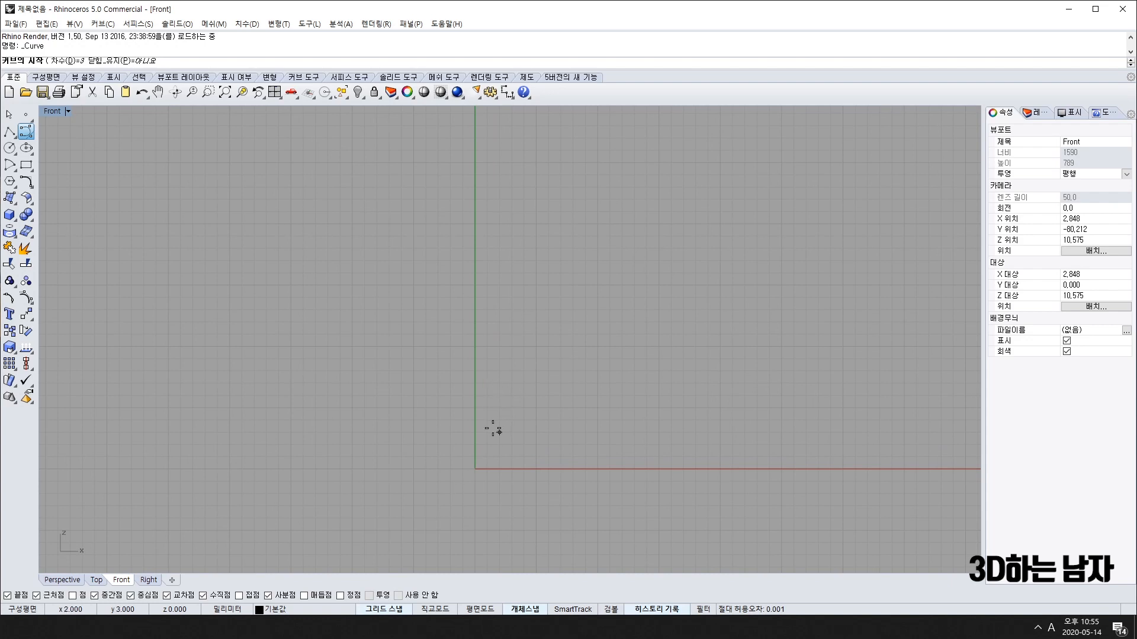
pyautogui.click(475, 433)
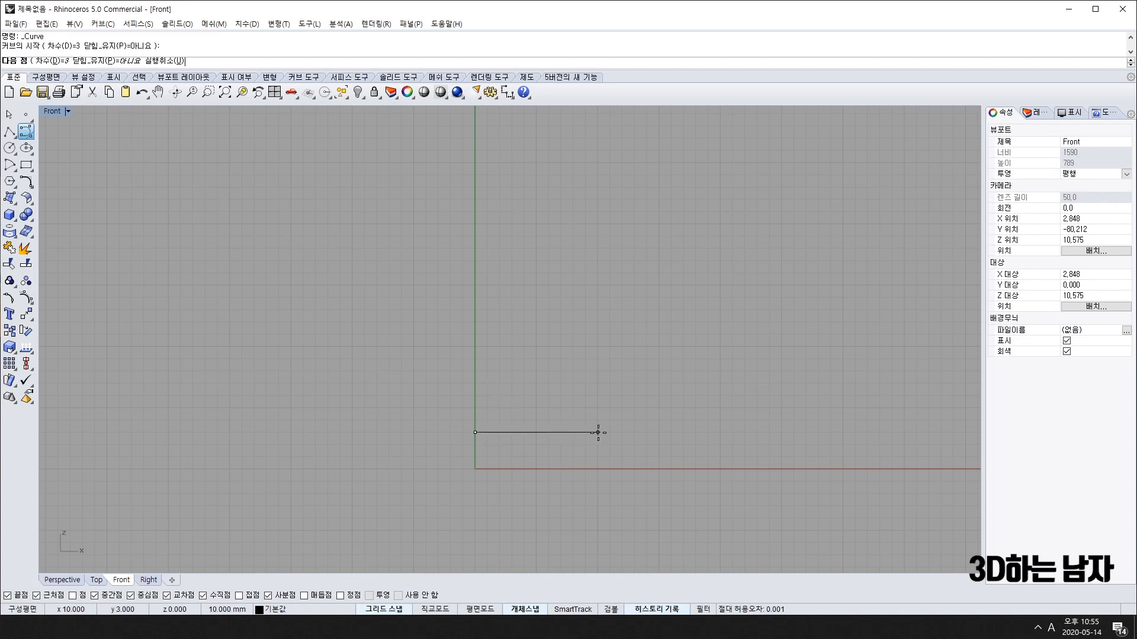
pyautogui.click(597, 433)
pyautogui.click(609, 433)
pyautogui.click(609, 420)
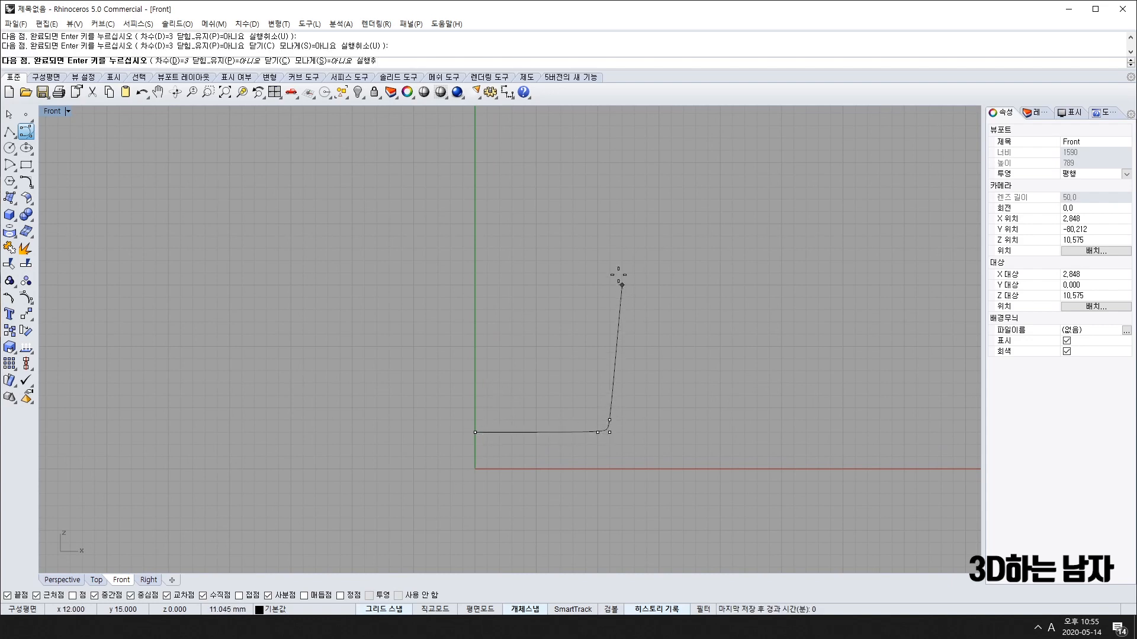
pyautogui.click(609, 175)
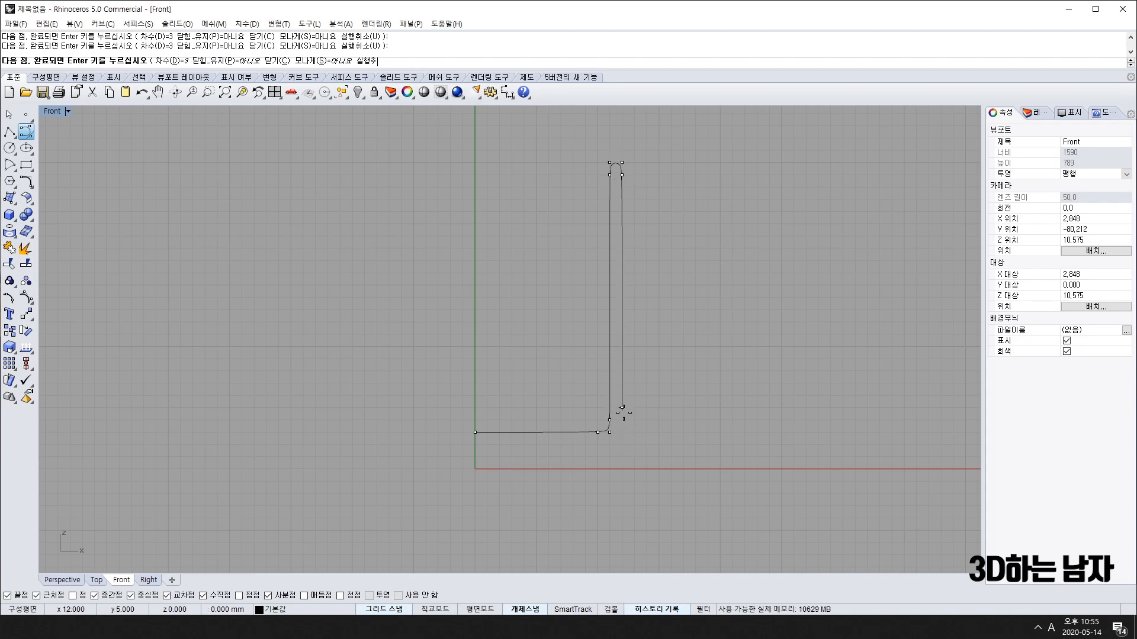
# Continue the curve down the outer wall, around a small foot reaching the horizontal axis, and finish it on the vertical axis at height 2
pyautogui.click(622, 445)
pyautogui.click(597, 445)
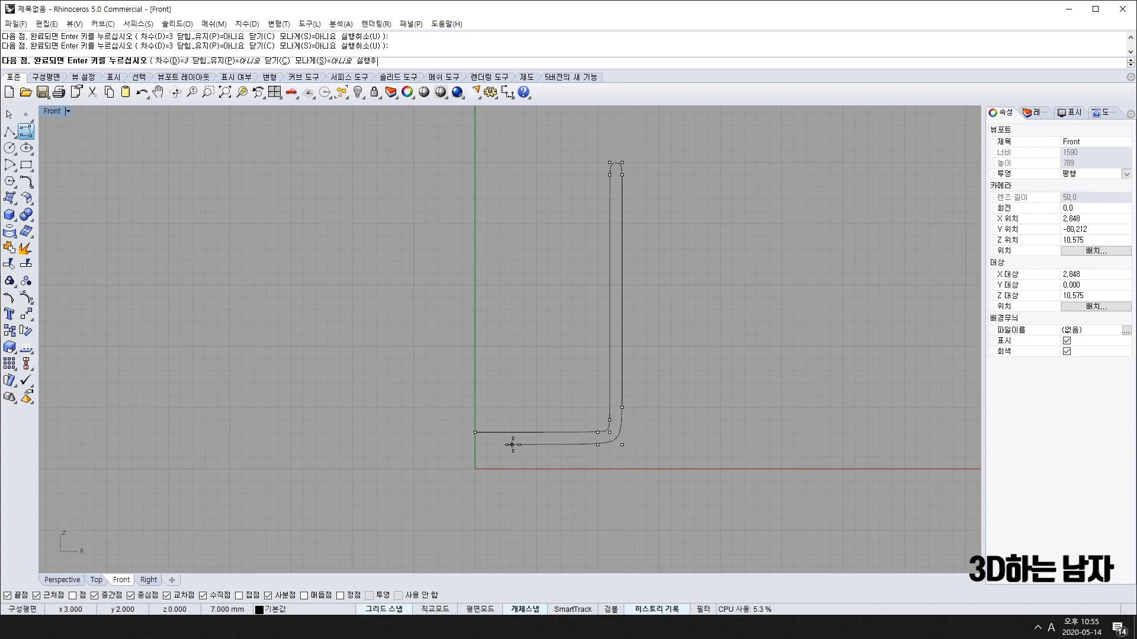
pyautogui.click(584, 445)
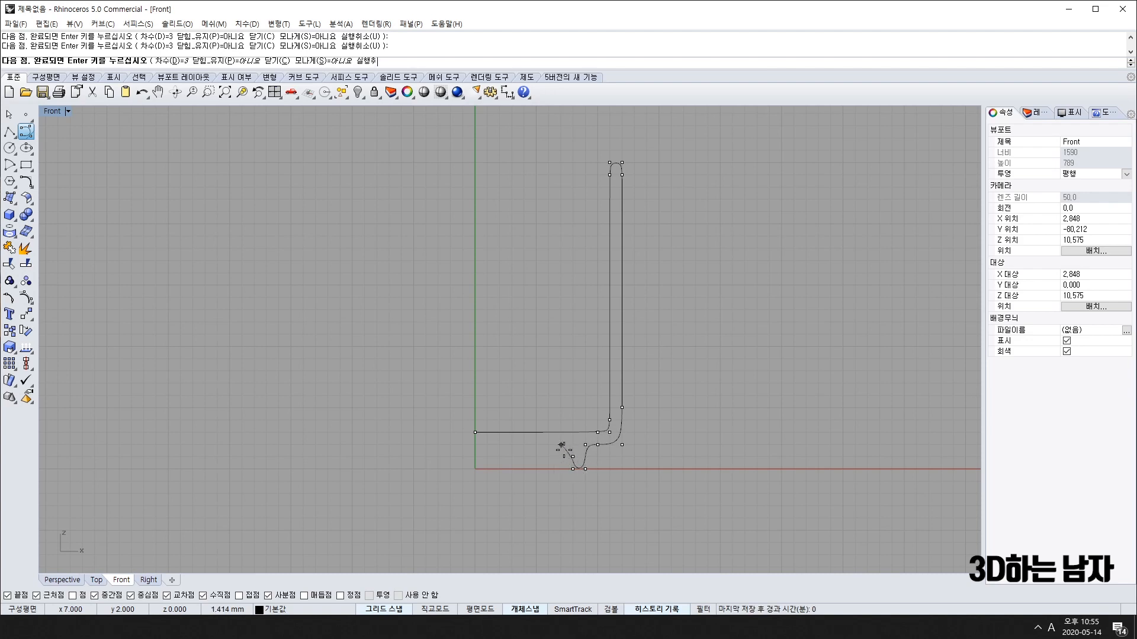
pyautogui.click(561, 446)
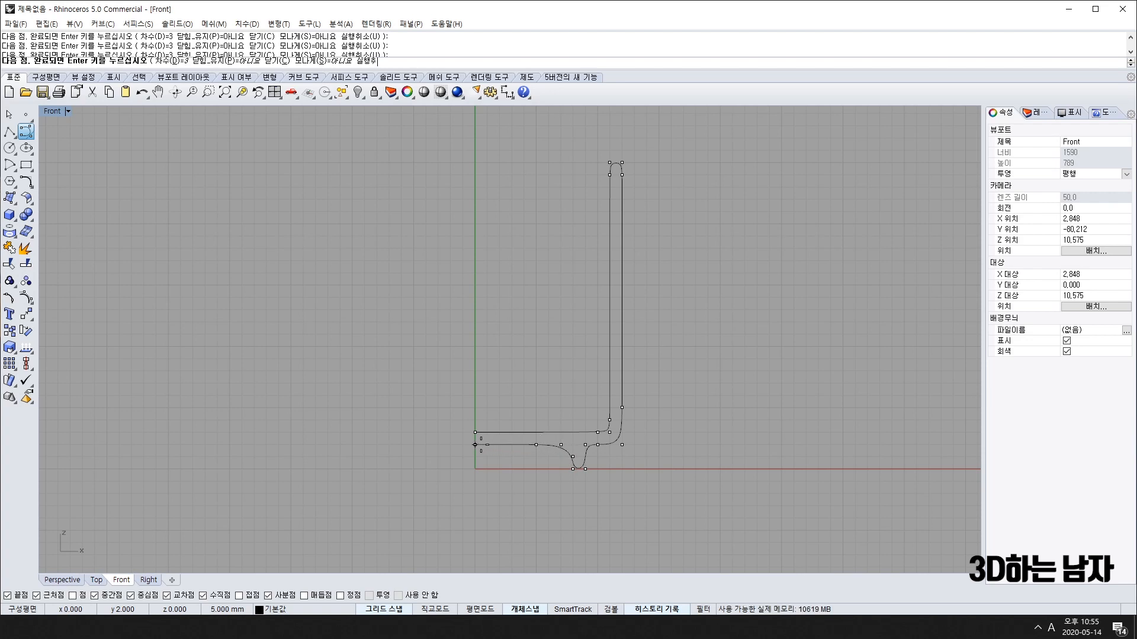
pyautogui.rightClick(488, 445)
# Select the profile curve and examine its overall shape, the foot and the open ends at the vertical axis
pyautogui.scroll(-8, 478, 350)
pyautogui.moveTo(442, 317); pyautogui.dragTo(446, 359, button='right')
pyautogui.moveTo(374, 261); pyautogui.dragTo(625, 549)
pyautogui.scroll(6, 538, 385)
pyautogui.moveTo(494, 522); pyautogui.dragTo(513, 448, button='right')
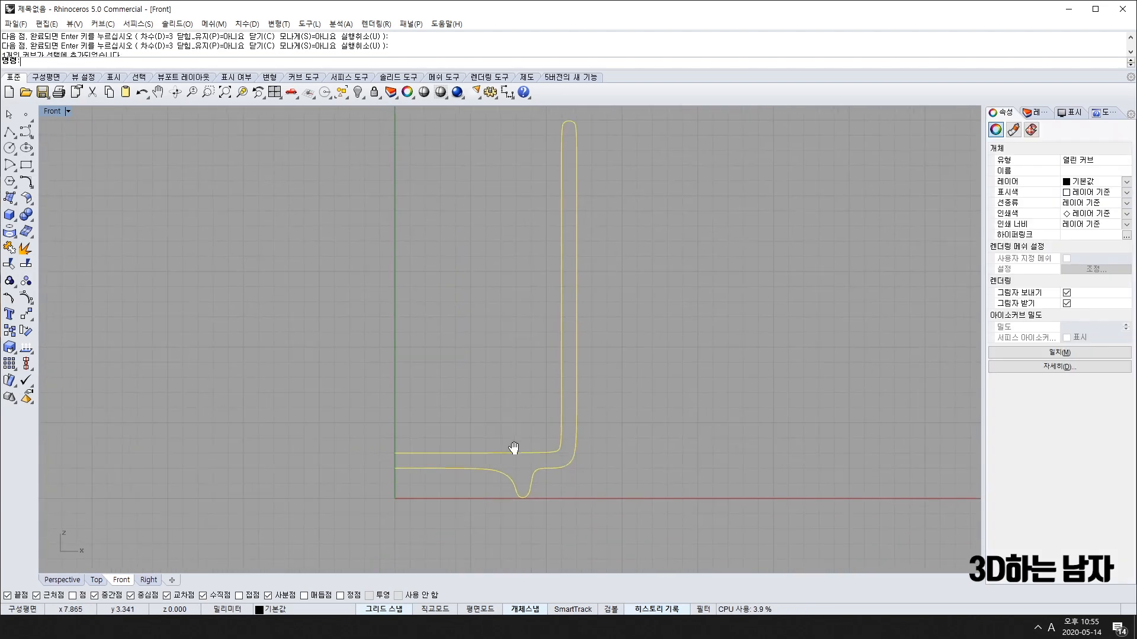
pyautogui.scroll(-3, 571, 425)
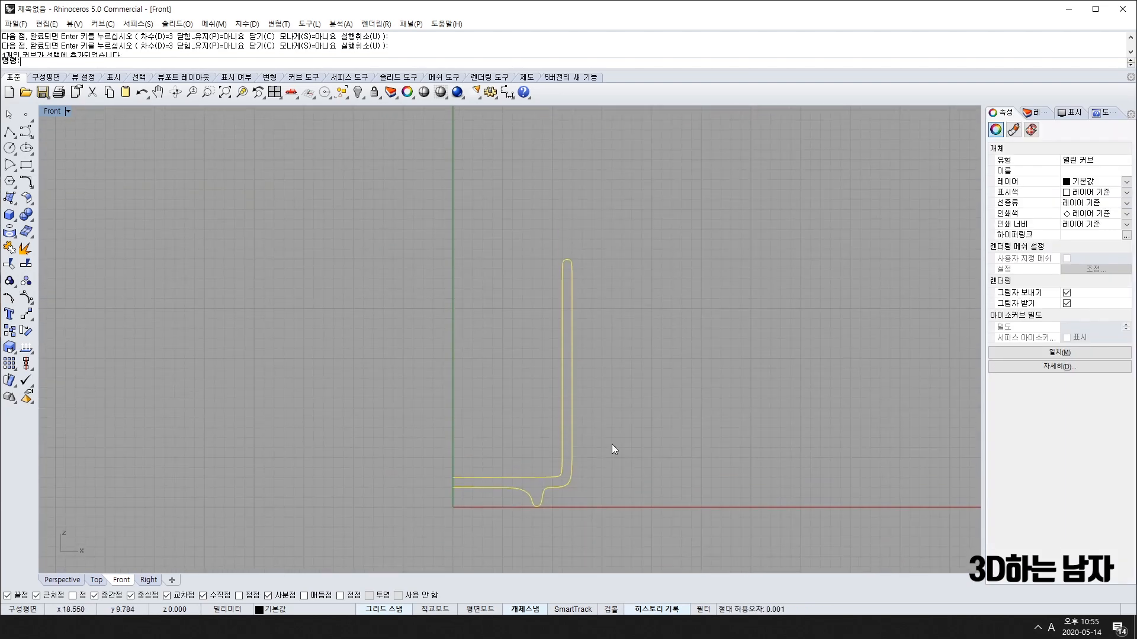
pyautogui.scroll(5, 464, 501)
pyautogui.scroll(-2, 445, 471)
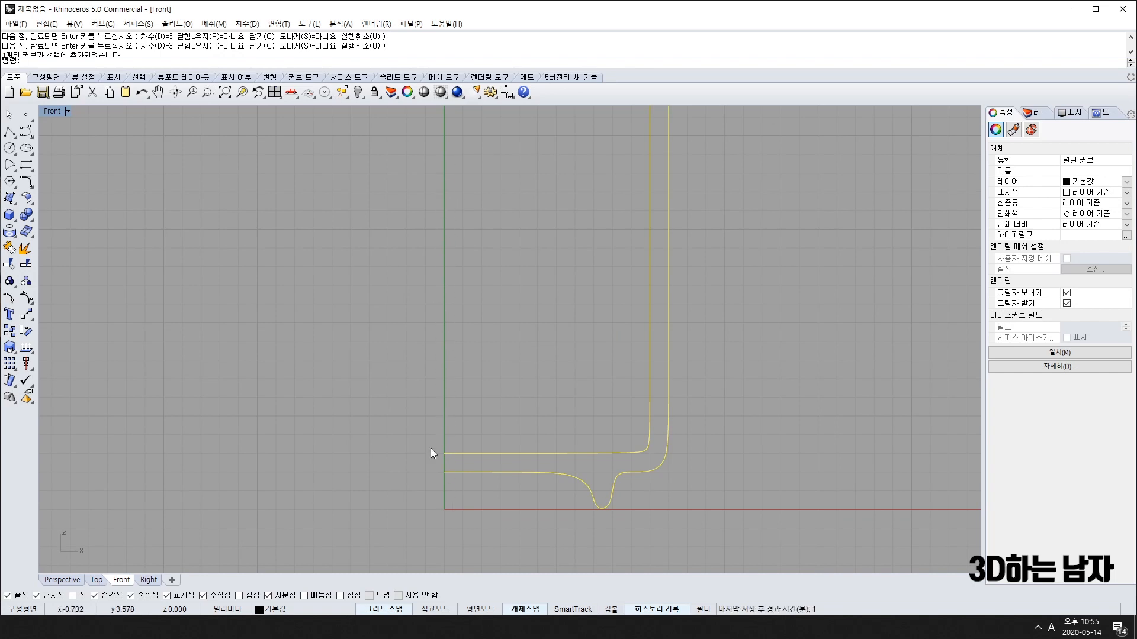
pyautogui.scroll(5, 436, 527)
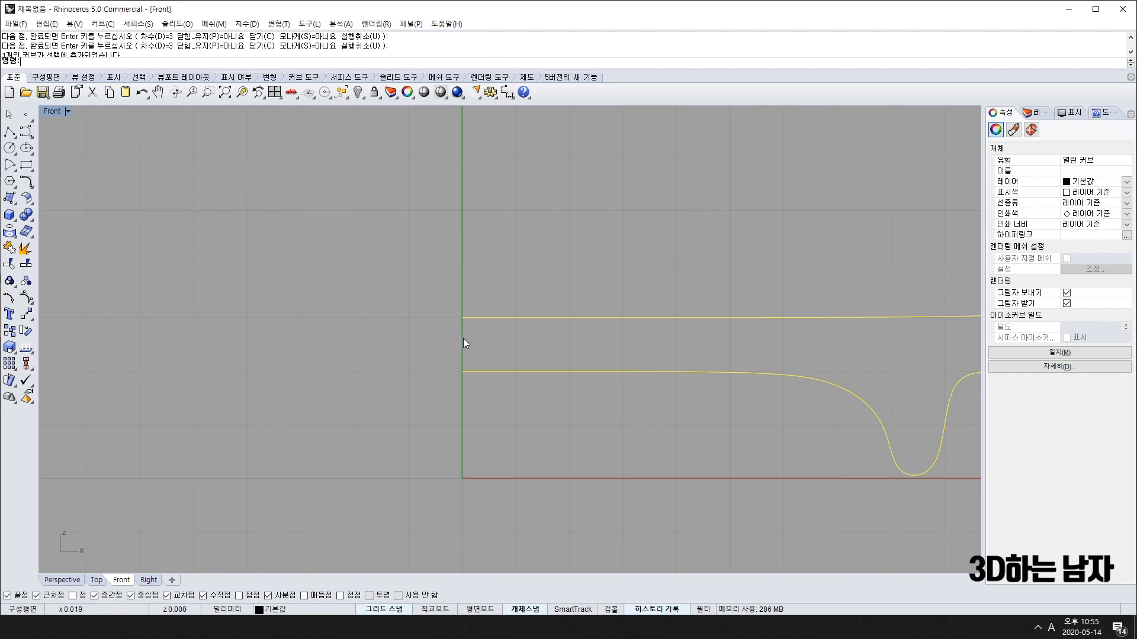
pyautogui.scroll(-6, 452, 344)
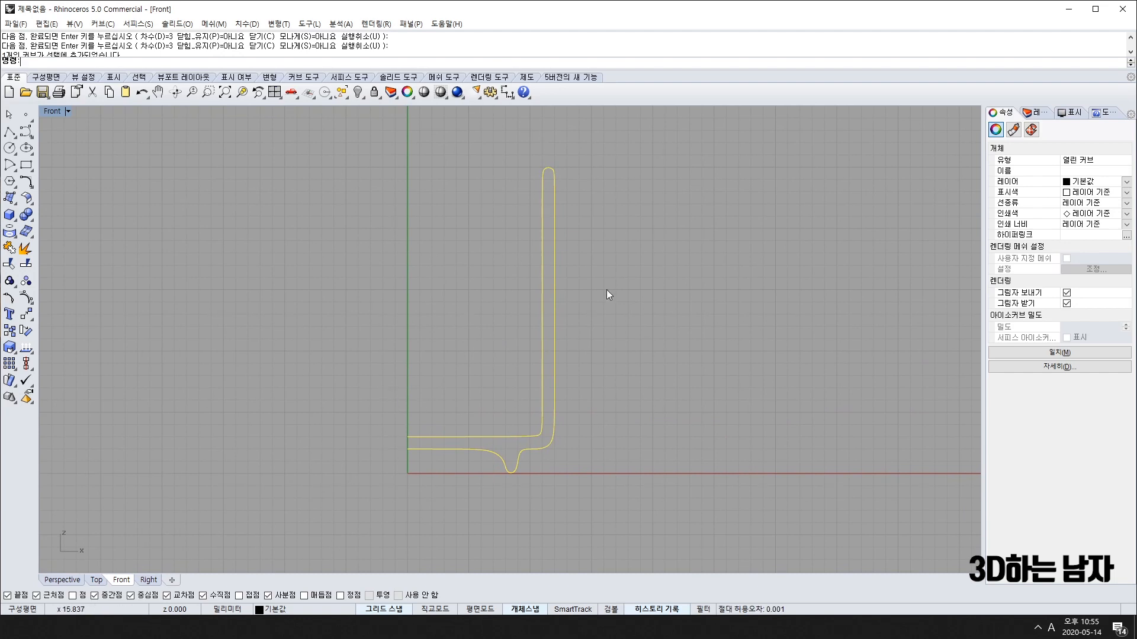
# Select the whole cup profile curve and restore the four-viewport layout
pyautogui.moveTo(504, 341); pyautogui.dragTo(505, 379, button='right')
pyautogui.click(308, 195)
pyautogui.moveTo(310, 181); pyautogui.dragTo(658, 557)
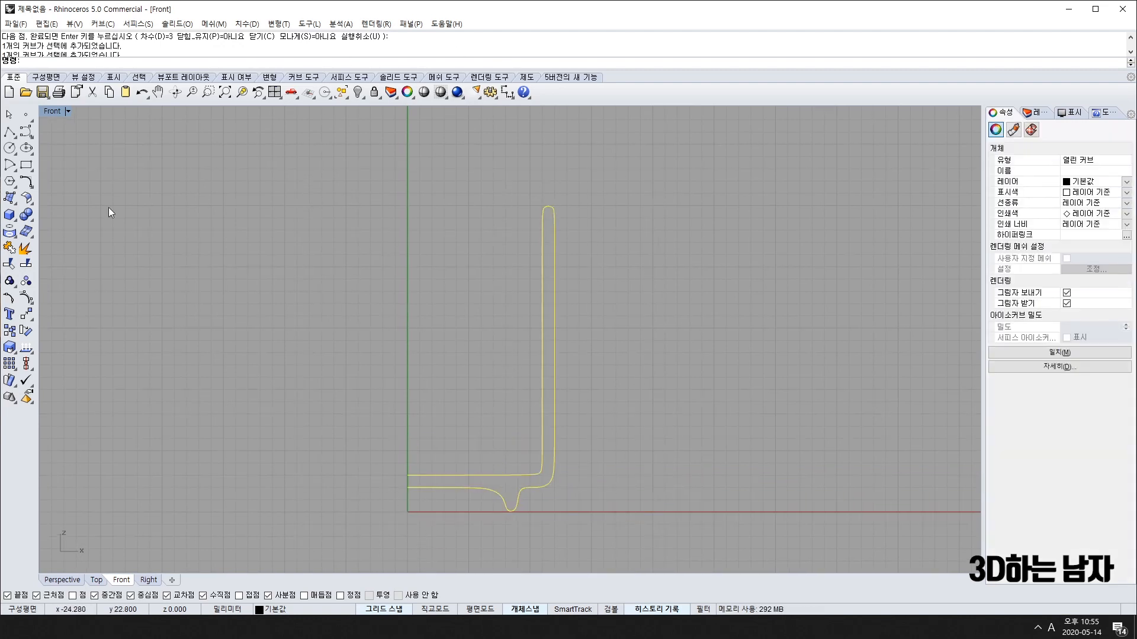
pyautogui.doubleClick(53, 112)
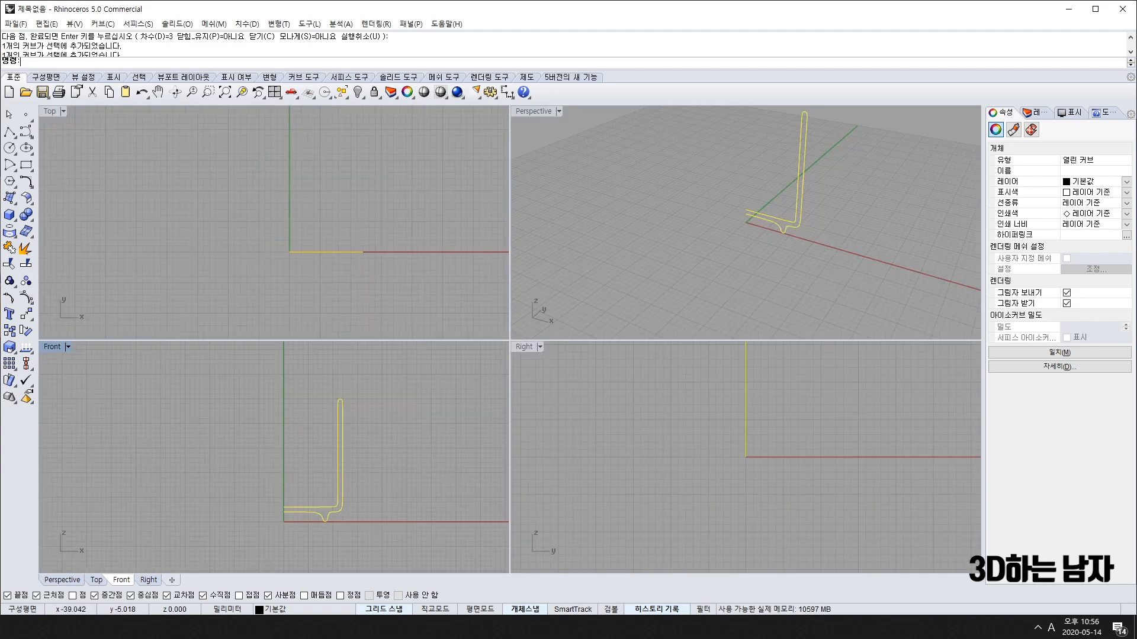
# Revolve the selected profile around the vertical axis through the origin, with start angle 0 and revolution angle 360
pyautogui.click(26, 316)
pyautogui.click(11, 197)
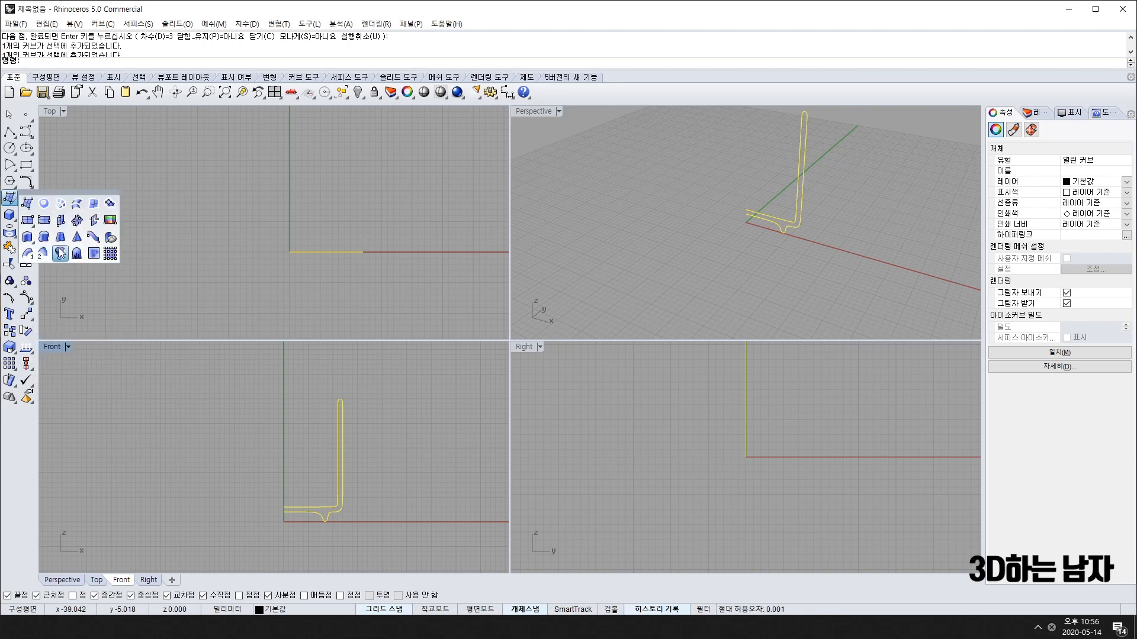
pyautogui.moveTo(33, 198); pyautogui.dragTo(62, 184)
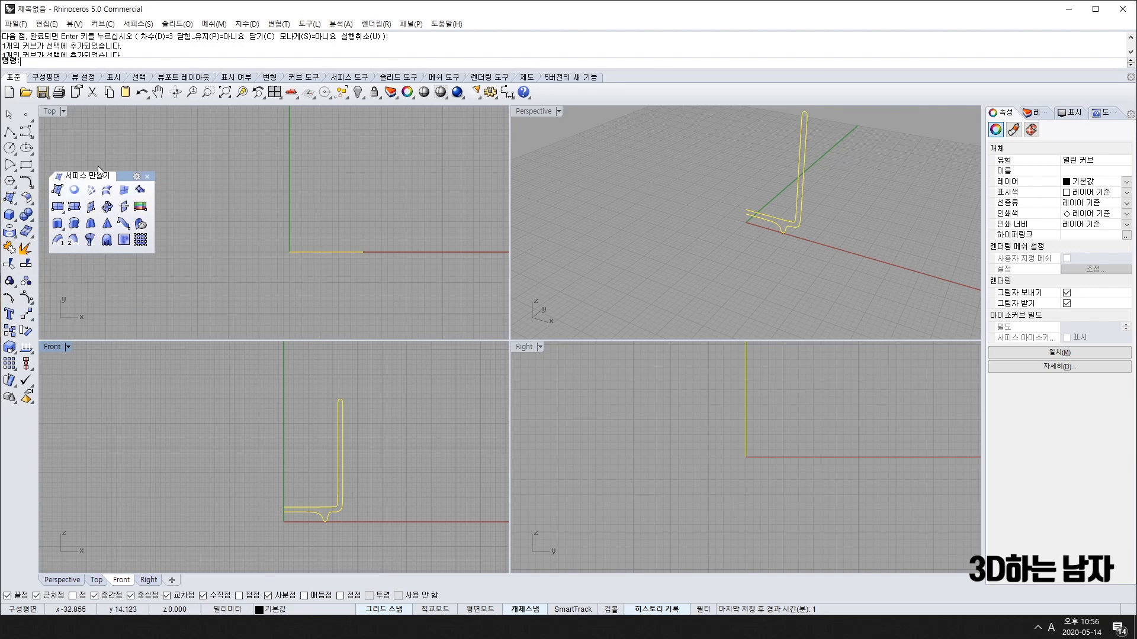
pyautogui.click(90, 240)
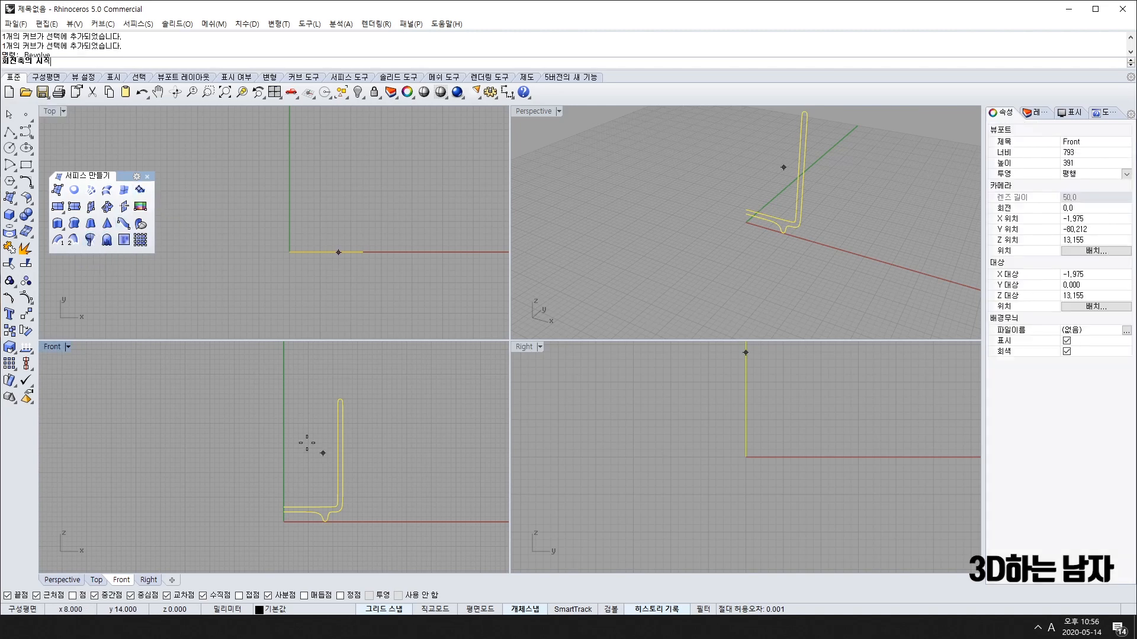
pyautogui.moveTo(246, 446); pyautogui.dragTo(263, 454, button='right')
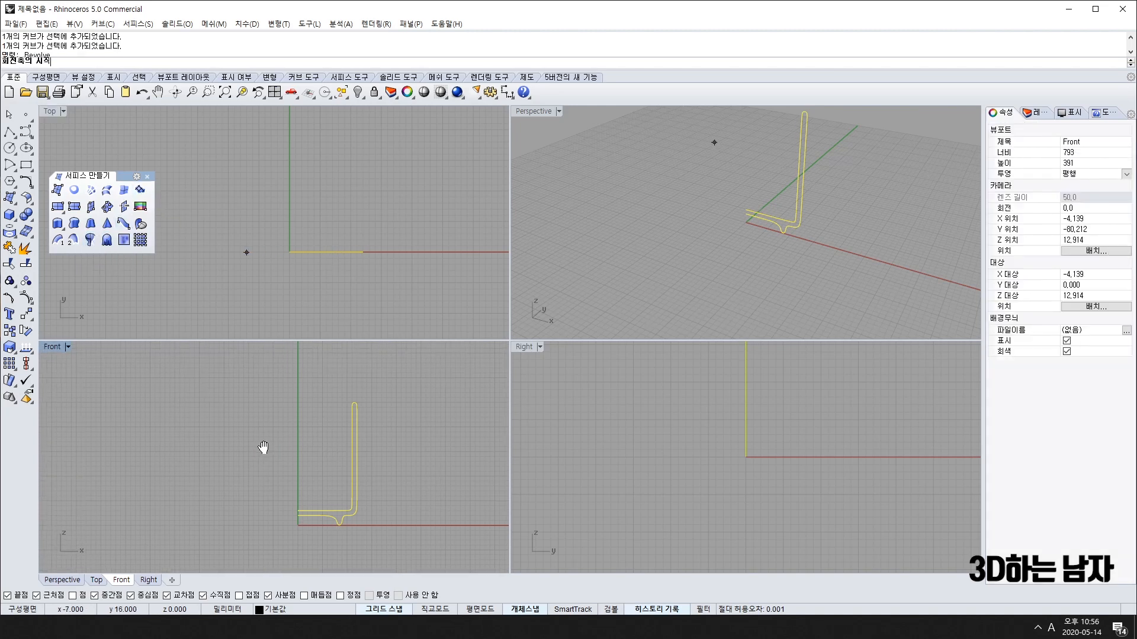
pyautogui.click(301, 529)
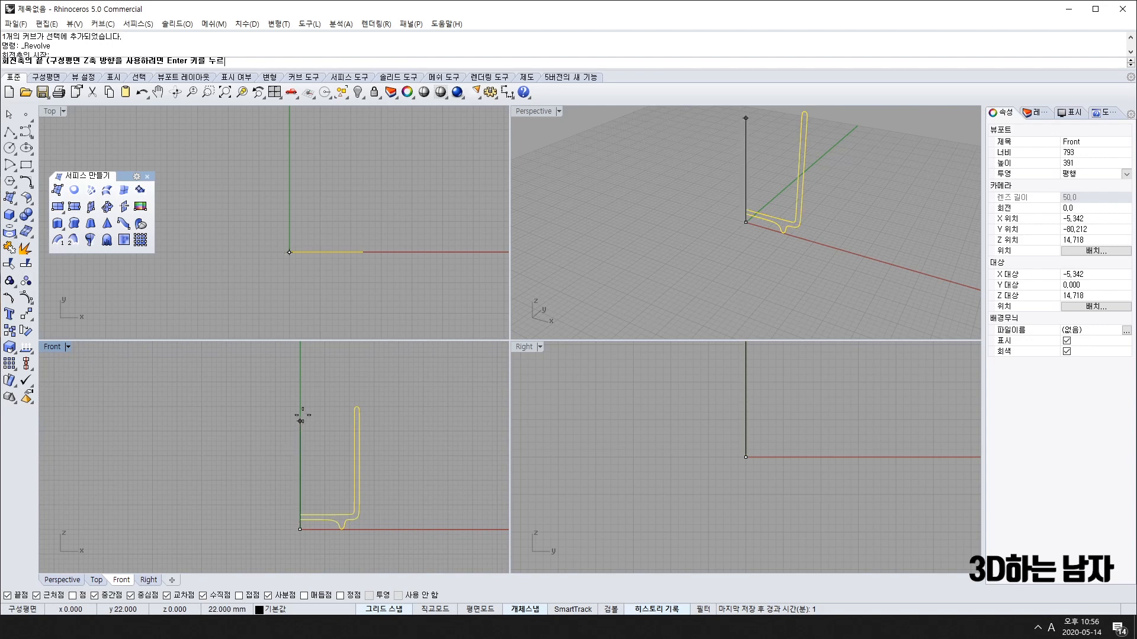
pyautogui.click(301, 386)
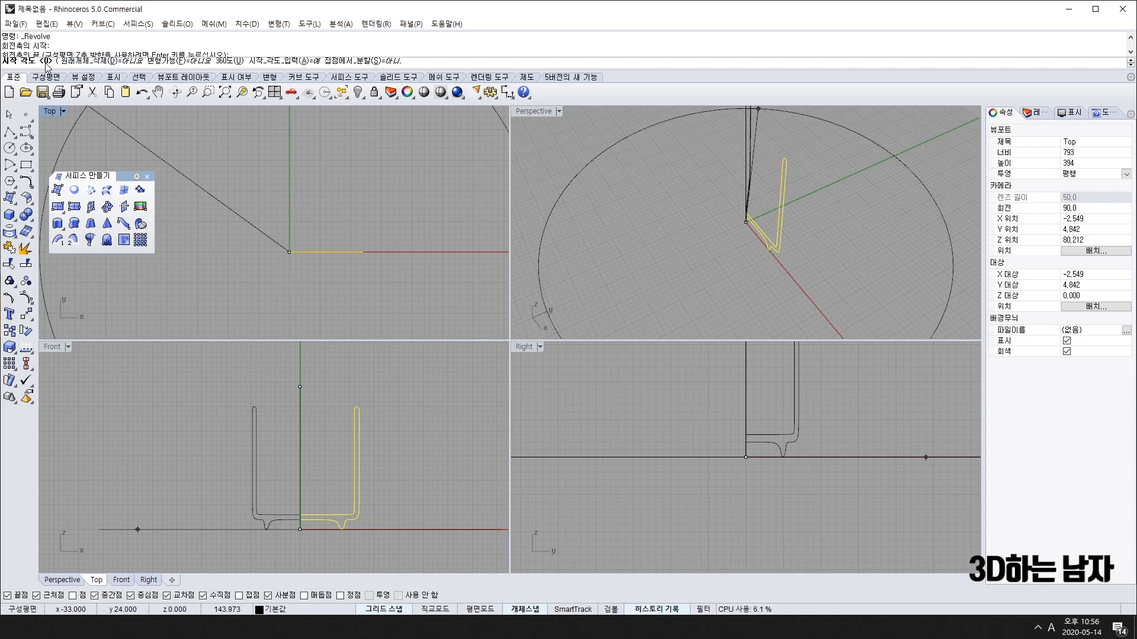
pyautogui.press('Return')
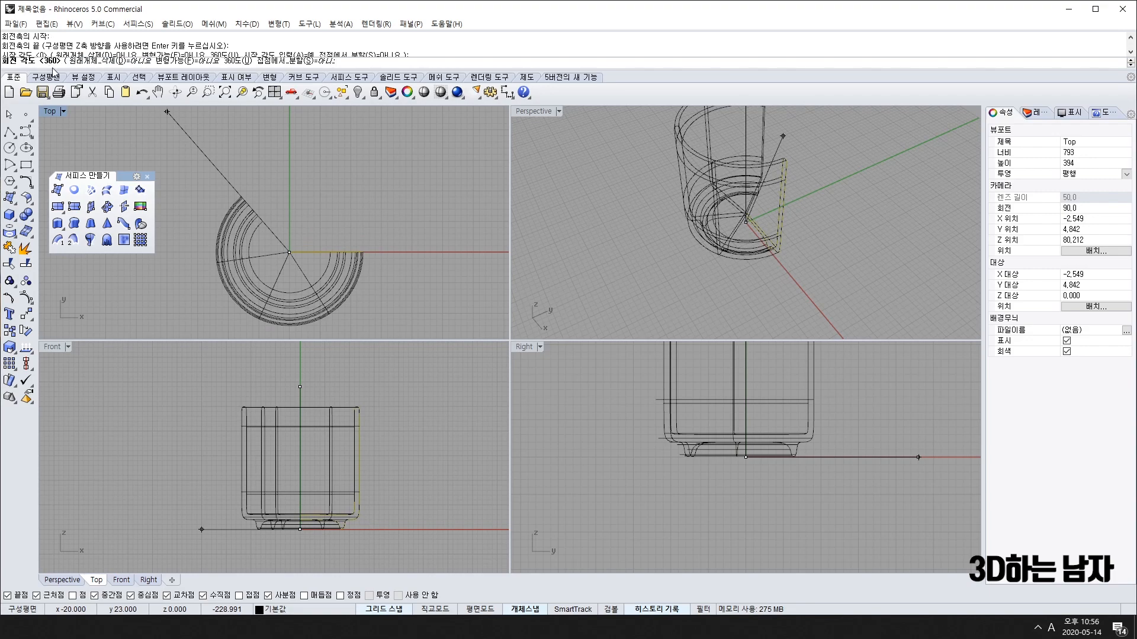
pyautogui.press('Return')
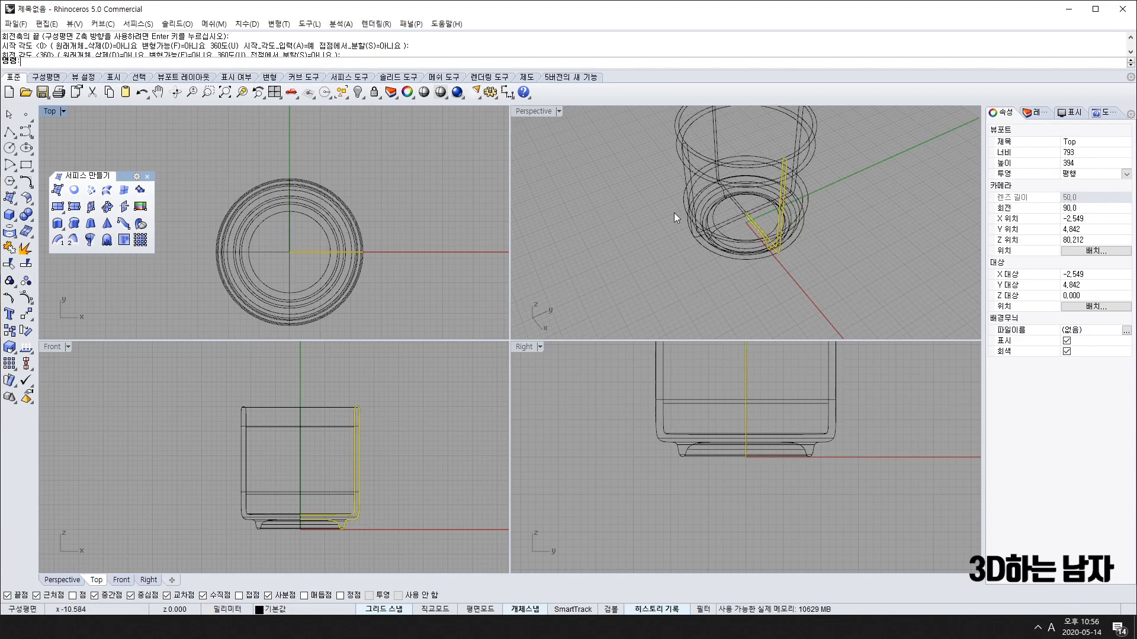
# View the revolved cup in shaded display in the Perspective viewport, and switch that viewport to rendered display
pyautogui.moveTo(674, 212); pyautogui.dragTo(666, 207, button='right')
pyautogui.click(533, 111)
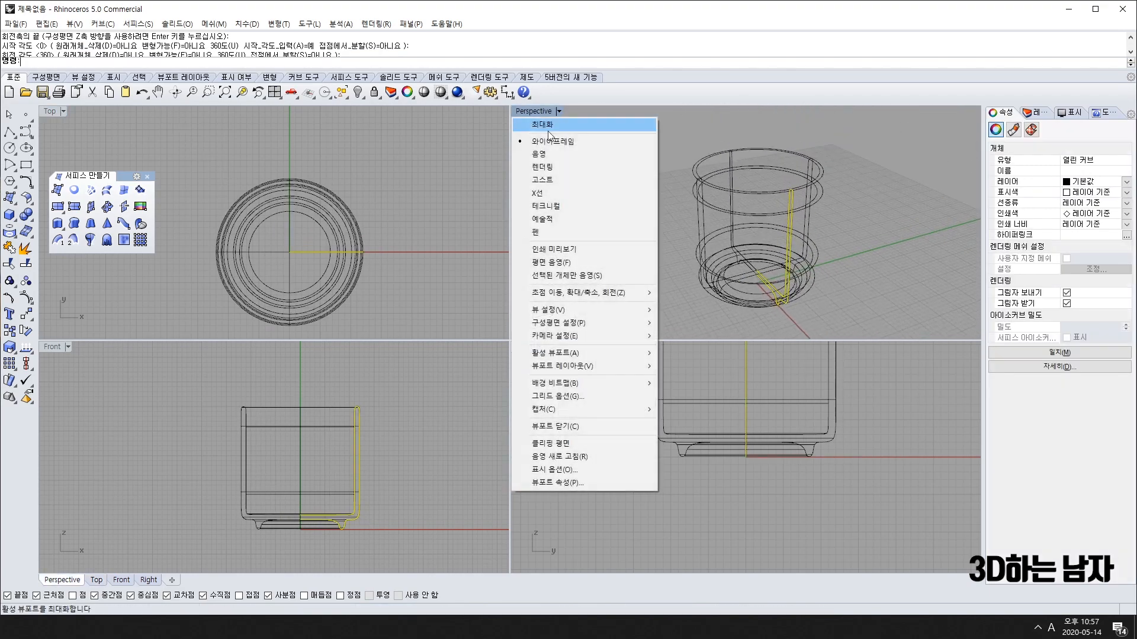
pyautogui.click(555, 151)
pyautogui.click(611, 203)
pyautogui.moveTo(612, 203); pyautogui.dragTo(628, 278, button='right')
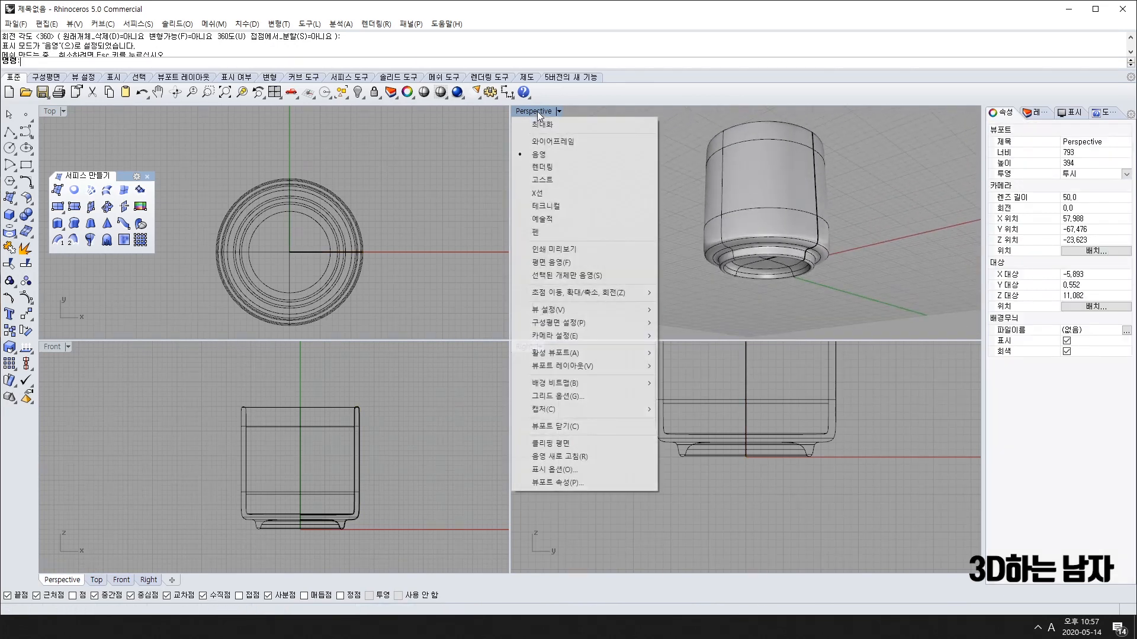
pyautogui.click(537, 111)
pyautogui.click(549, 168)
pyautogui.moveTo(862, 191); pyautogui.dragTo(777, 259, button='right')
# Undo the revolve and select the profile curve again
pyautogui.hotkey('ctrl', 'z')
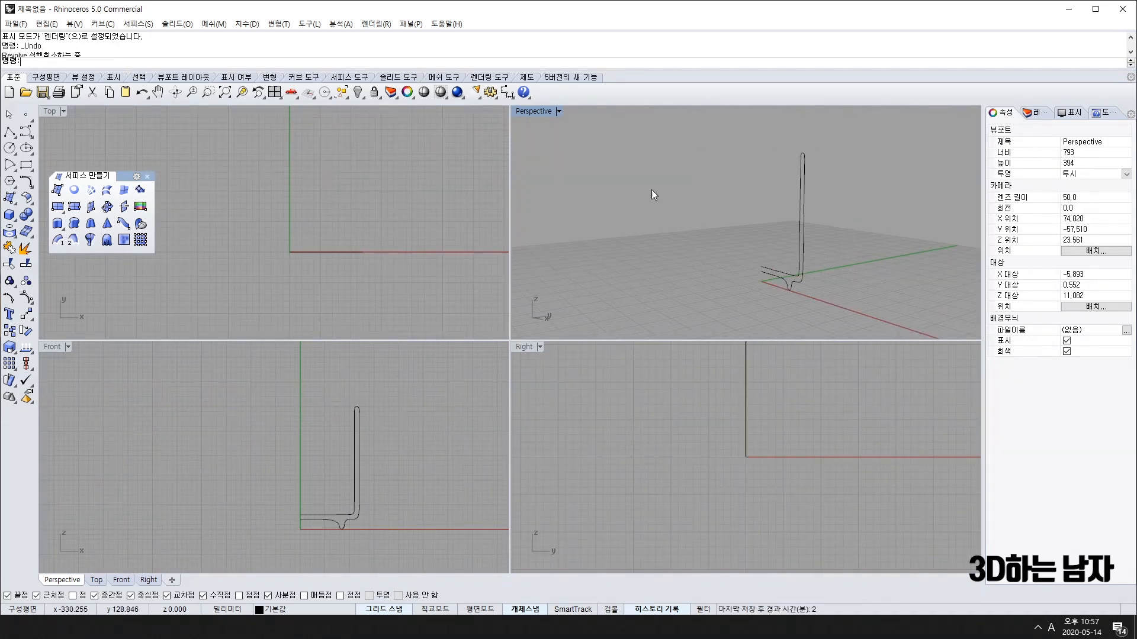
pyautogui.moveTo(651, 189); pyautogui.dragTo(687, 244, button='right')
pyautogui.moveTo(691, 165); pyautogui.dragTo(891, 314)
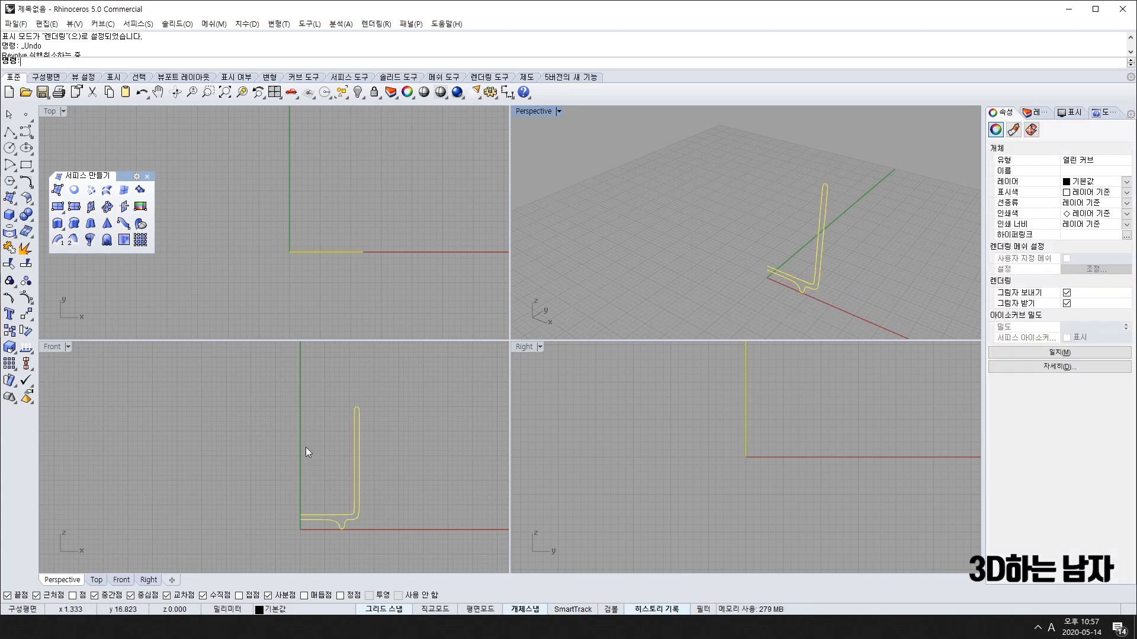
# Revolve the profile with the rv command around the vertical axis from the origin, picking a start angle of about 352° and a 360° revolution
pyautogui.moveTo(305, 447); pyautogui.dragTo(319, 437, button='right')
pyautogui.rightClick(335, 551)
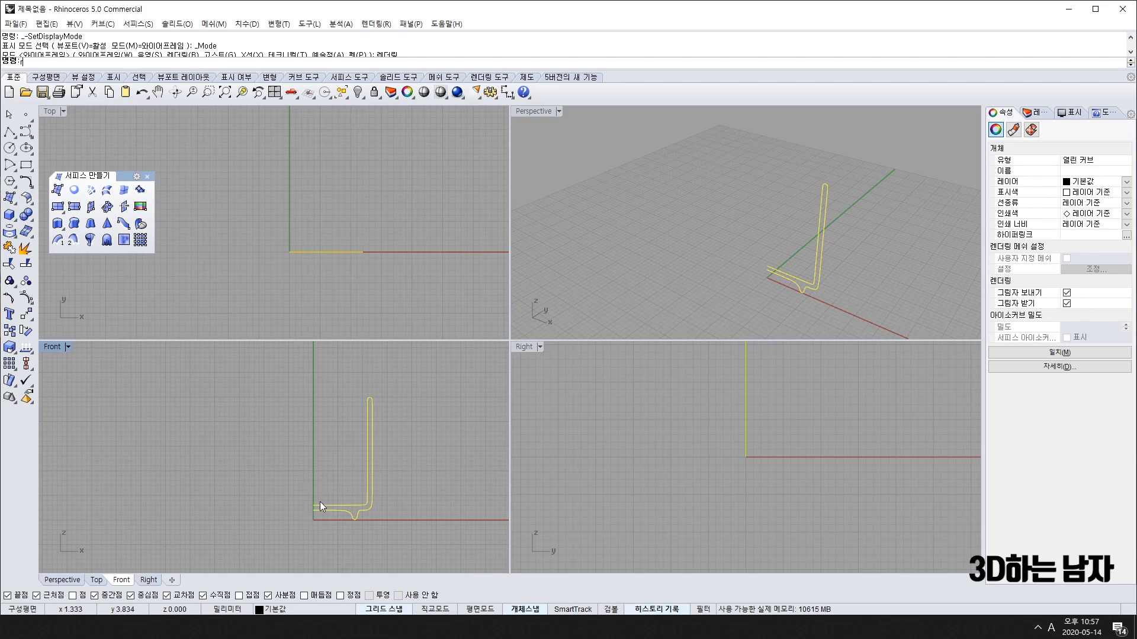
pyautogui.write('rv')
pyautogui.press('Return')
pyautogui.click(312, 519)
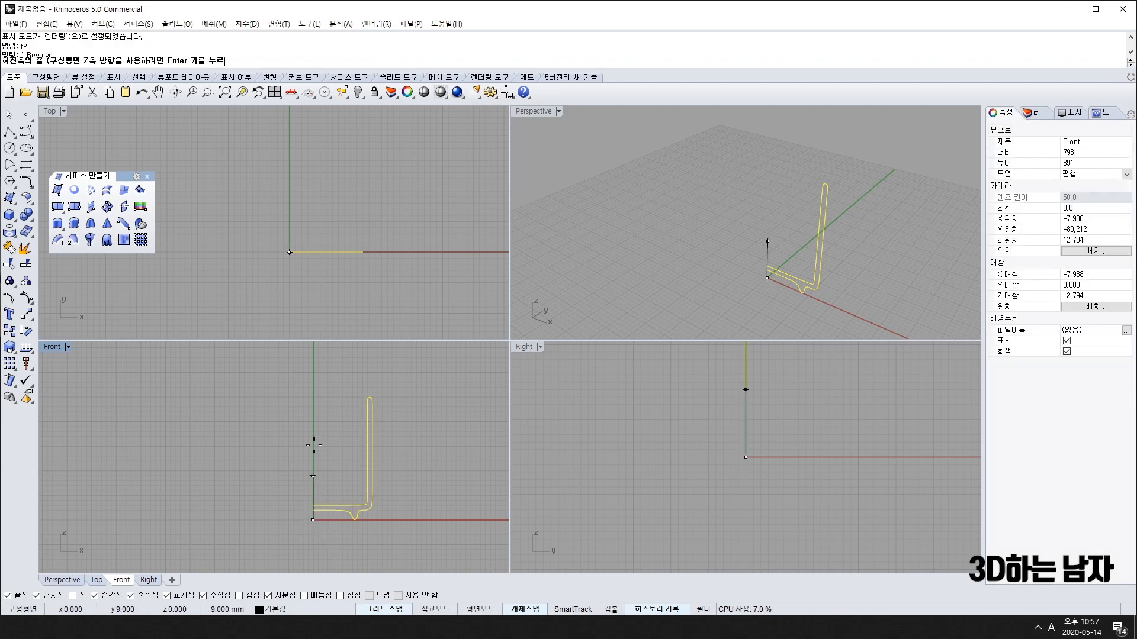
pyautogui.click(313, 392)
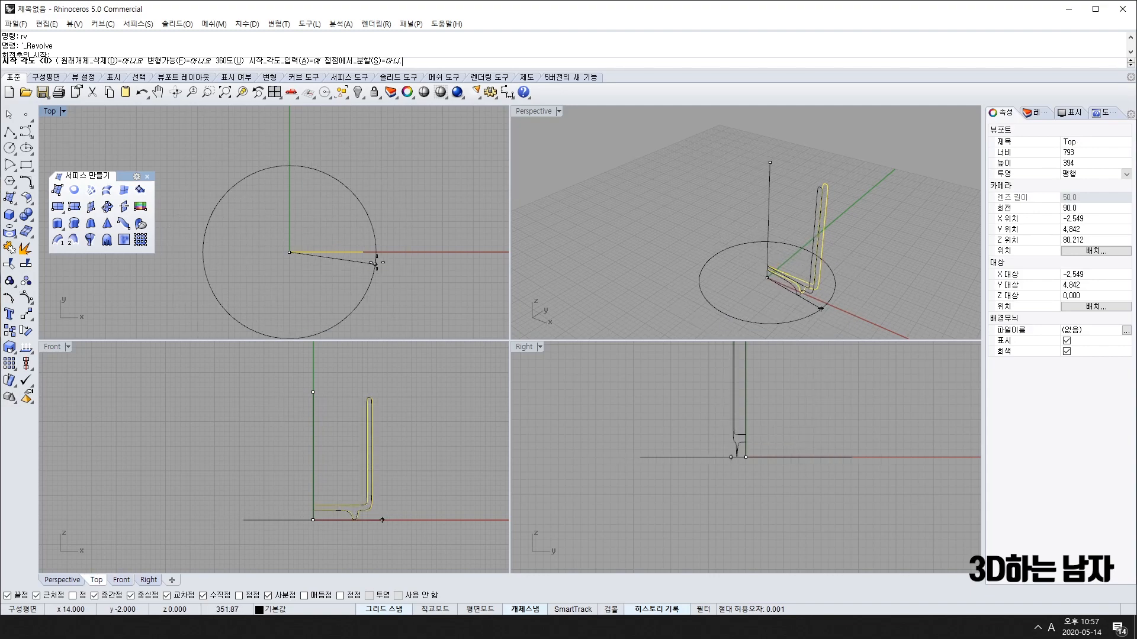
pyautogui.click(375, 263)
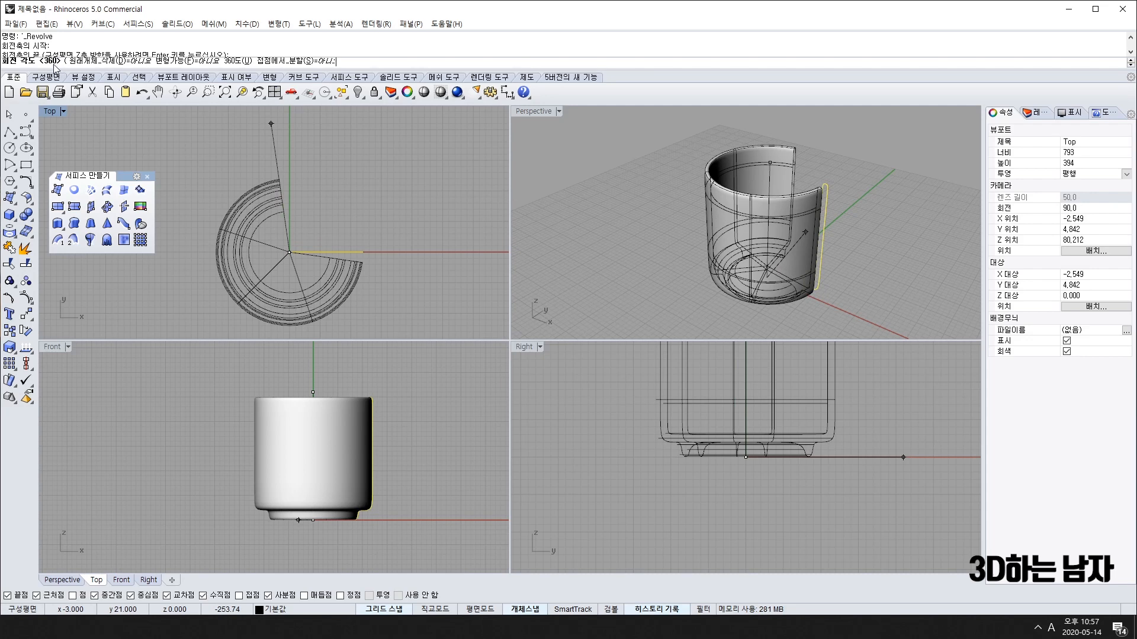
pyautogui.press('Return')
# Check the revolved cup in wireframe display and set the Perspective viewport to shaded display
pyautogui.moveTo(591, 204); pyautogui.dragTo(731, 305, button='right')
pyautogui.click(534, 111)
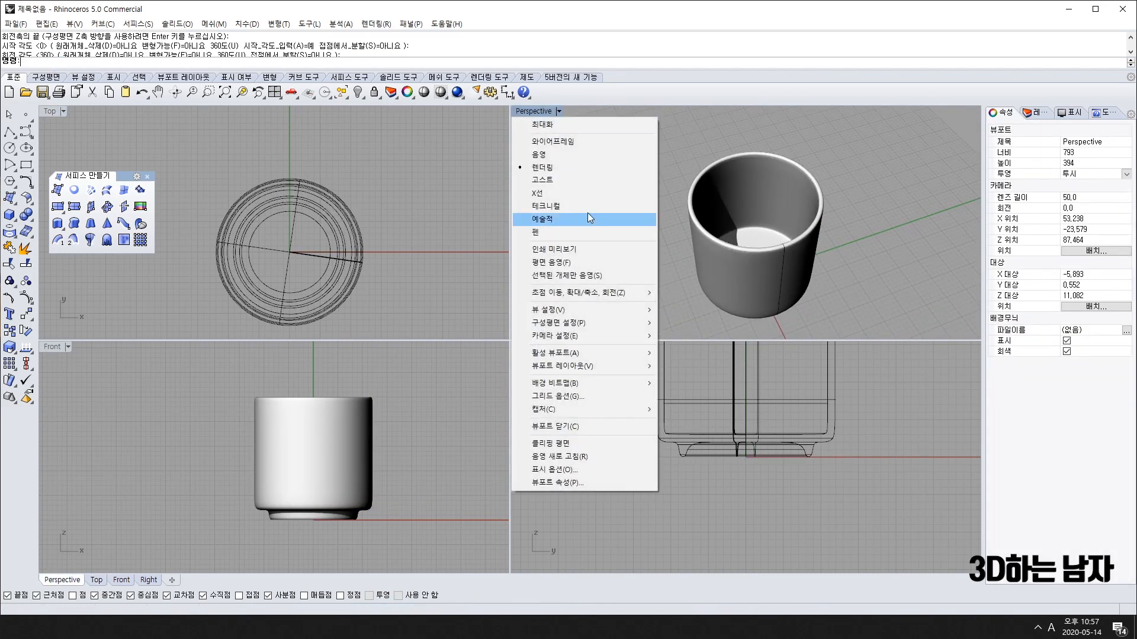
pyautogui.click(563, 143)
pyautogui.click(530, 111)
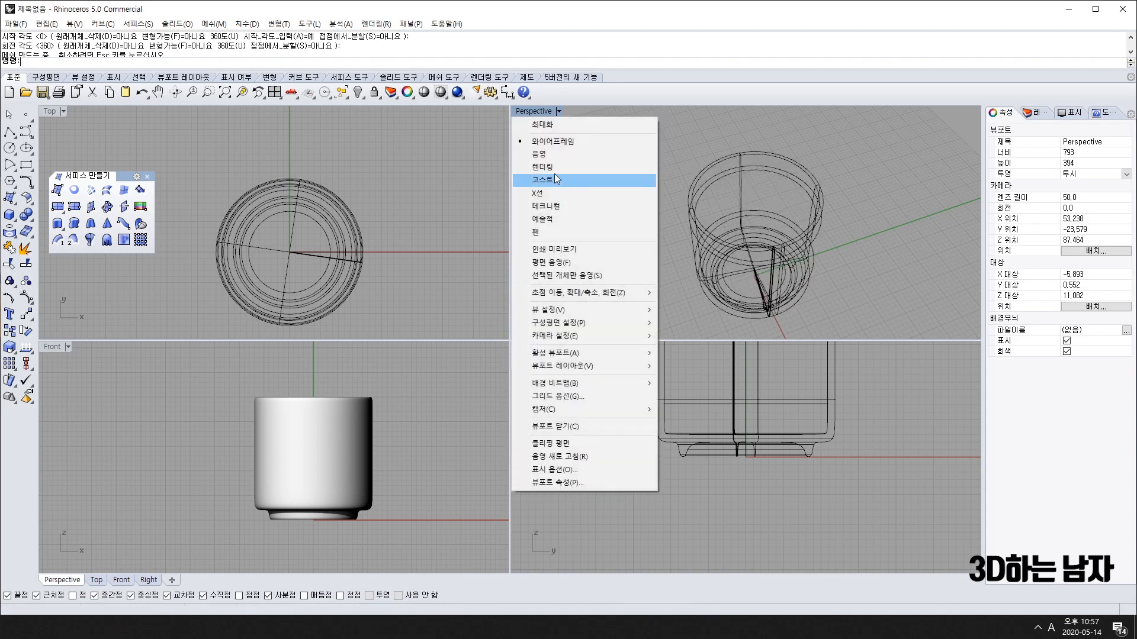
pyautogui.click(552, 154)
# Undo the latest revolve and reselect the open profile curve in the Front view
pyautogui.moveTo(445, 200); pyautogui.dragTo(432, 193, button='right')
pyautogui.hotkey('ctrl', 'z')
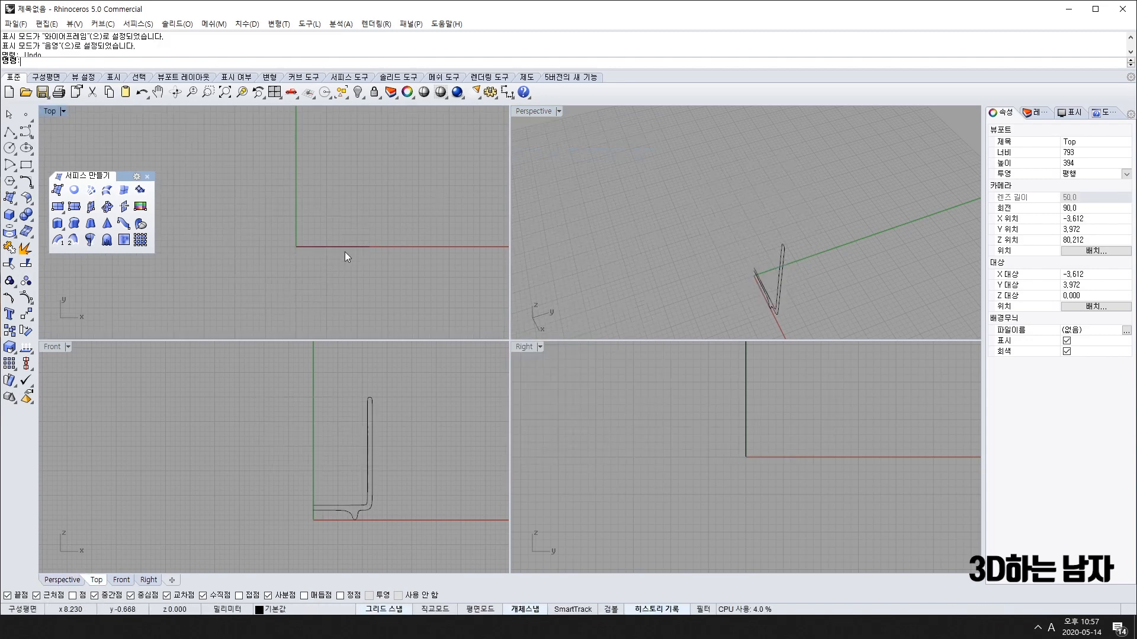
pyautogui.click(307, 506)
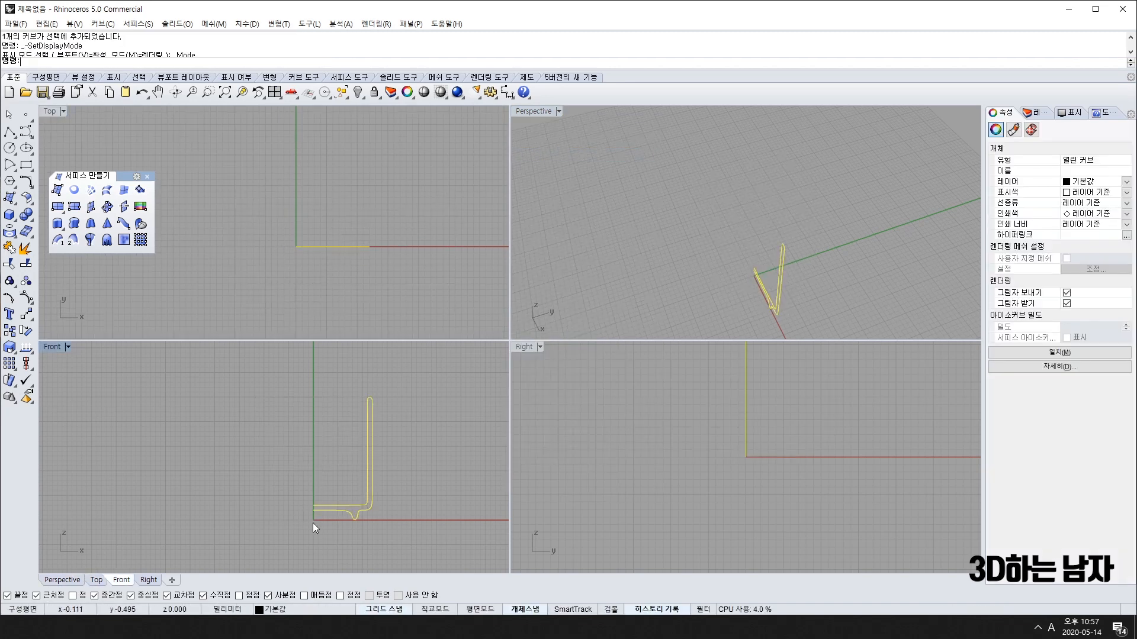
# Revolve the profile around the vertical axis through the origin, with a start angle of about 350.5° and a revolution angle of about -341°
pyautogui.press('Return')
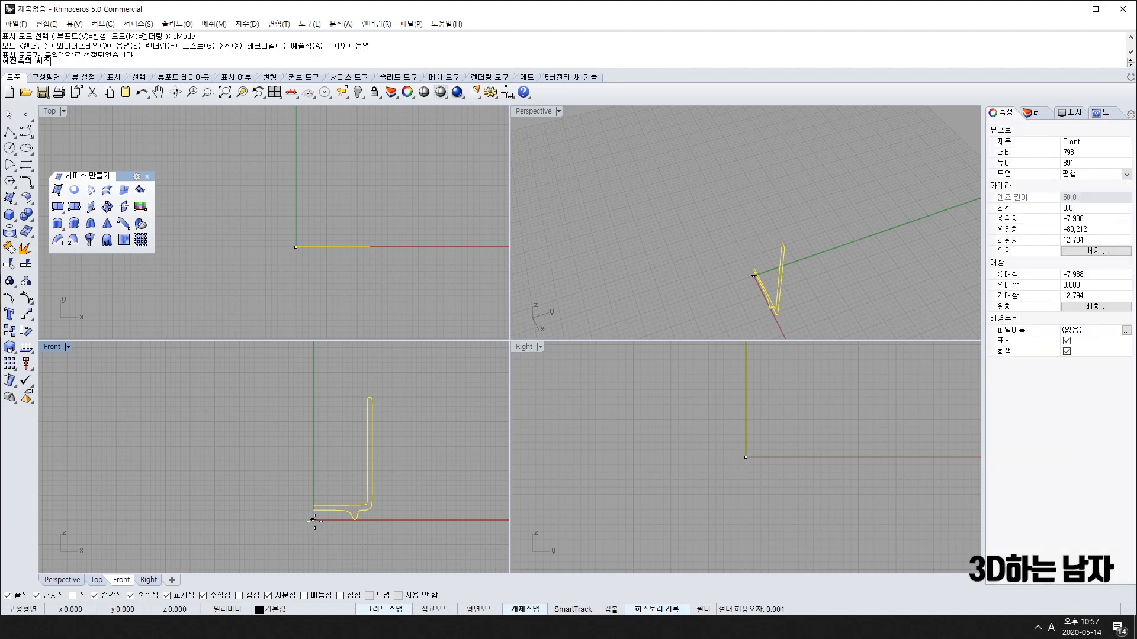
pyautogui.click(312, 520)
pyautogui.click(313, 368)
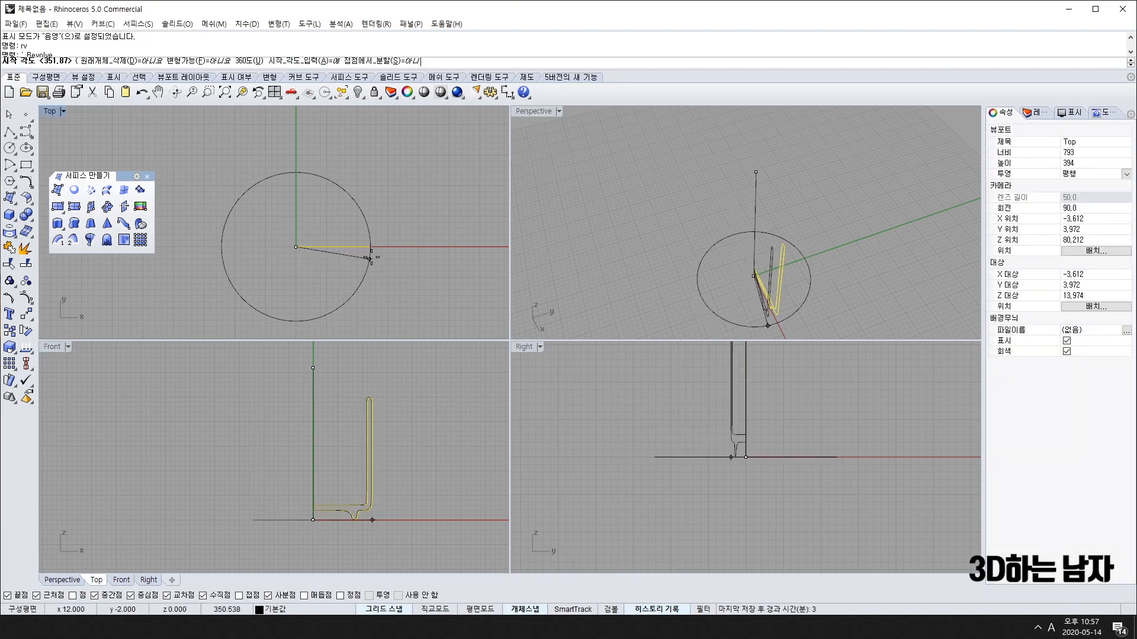
pyautogui.click(373, 260)
pyautogui.click(404, 226)
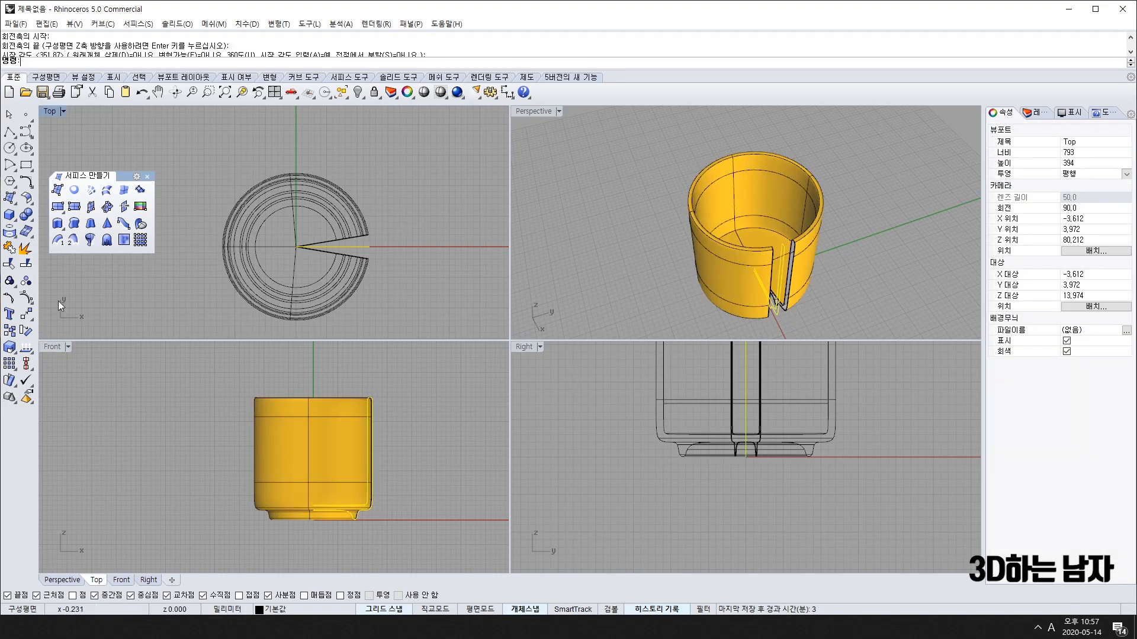
# Select the gapped cup surface and flip its normal direction with the fs command
pyautogui.moveTo(823, 271); pyautogui.dragTo(774, 271, button='right')
pyautogui.scroll(5, 774, 271)
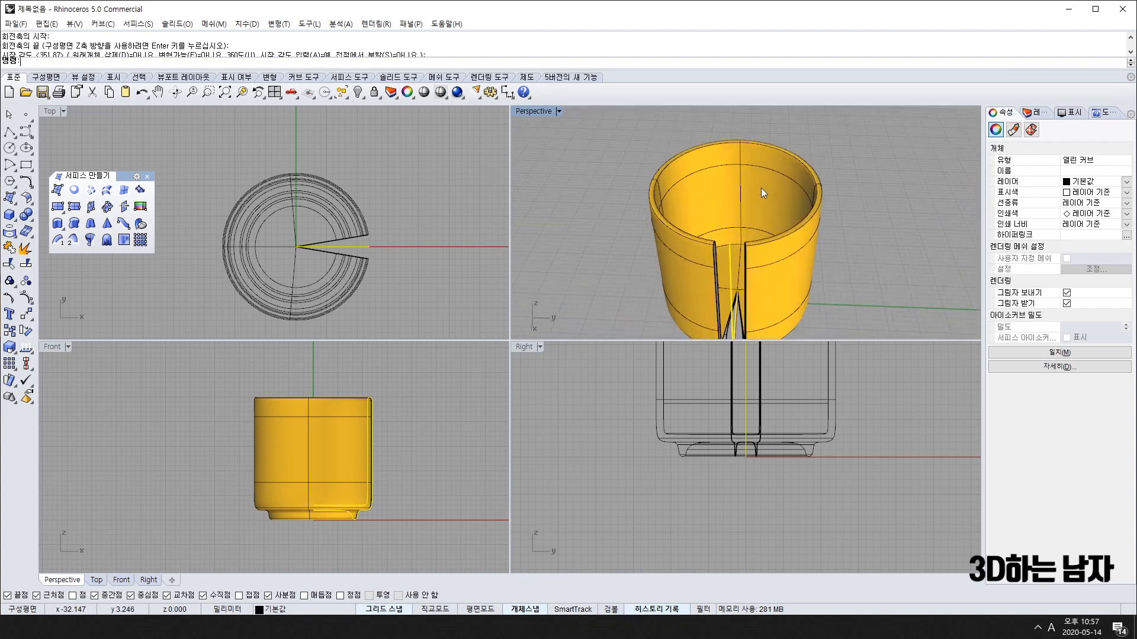
pyautogui.moveTo(830, 243); pyautogui.dragTo(752, 218, button='right')
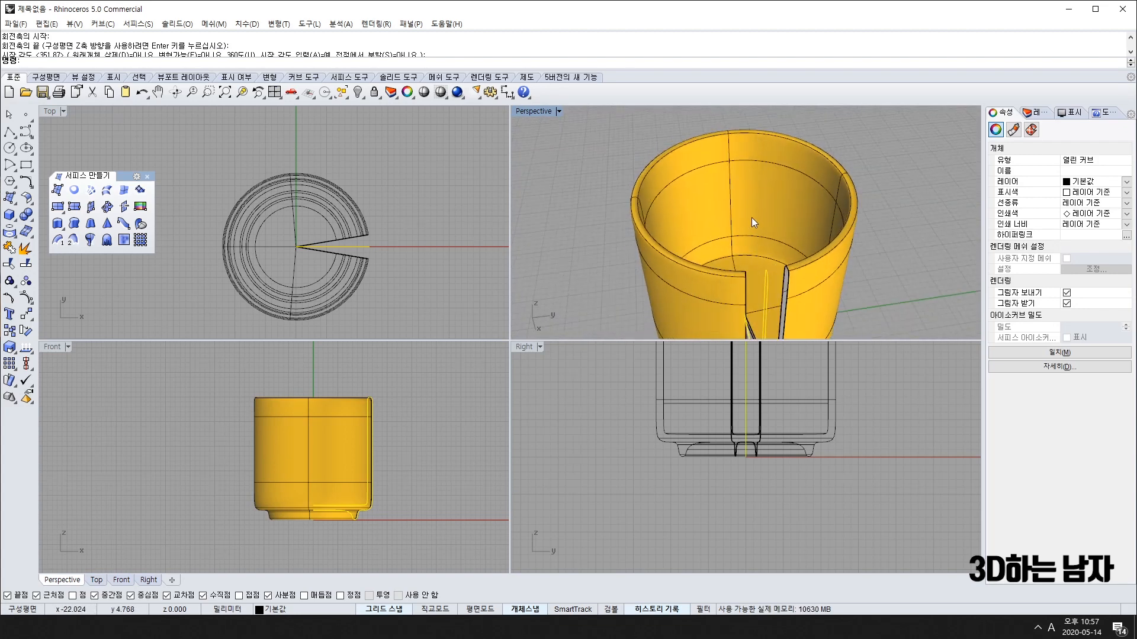
pyautogui.rightClick(752, 216)
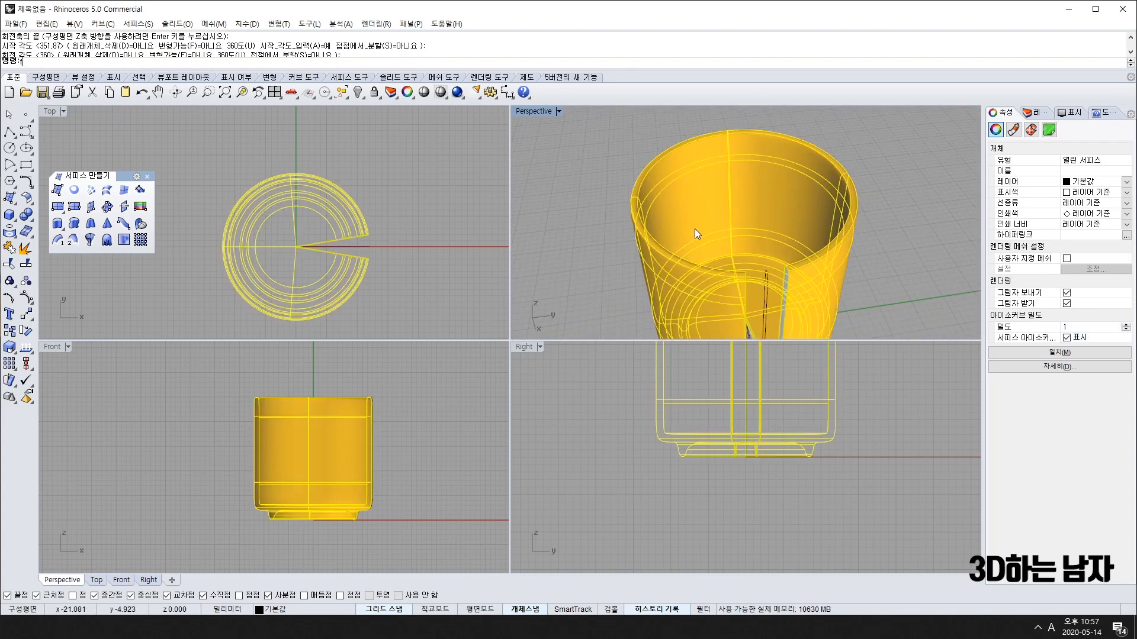
pyautogui.write('f')
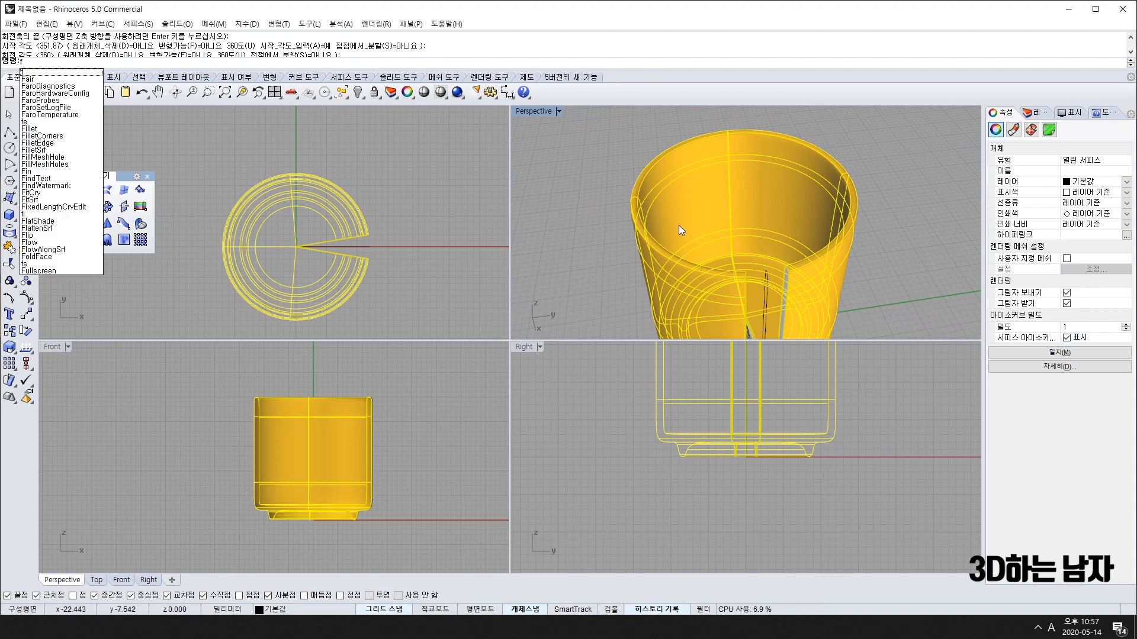
pyautogui.write('s')
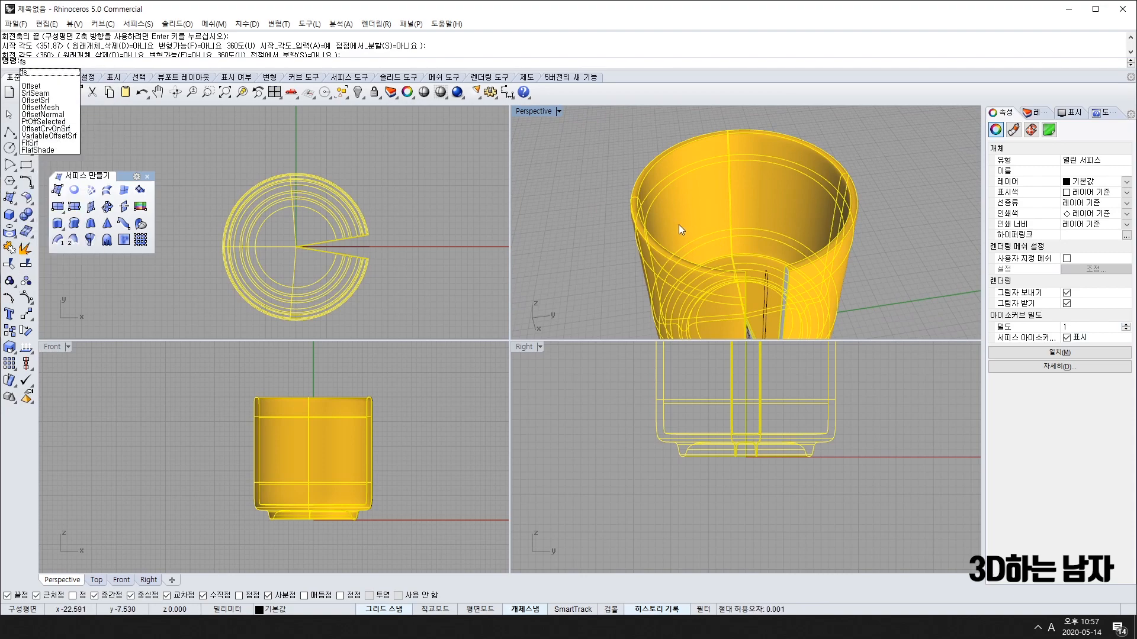
pyautogui.press('Return')
pyautogui.press('Escape')
pyautogui.scroll(5, 731, 241)
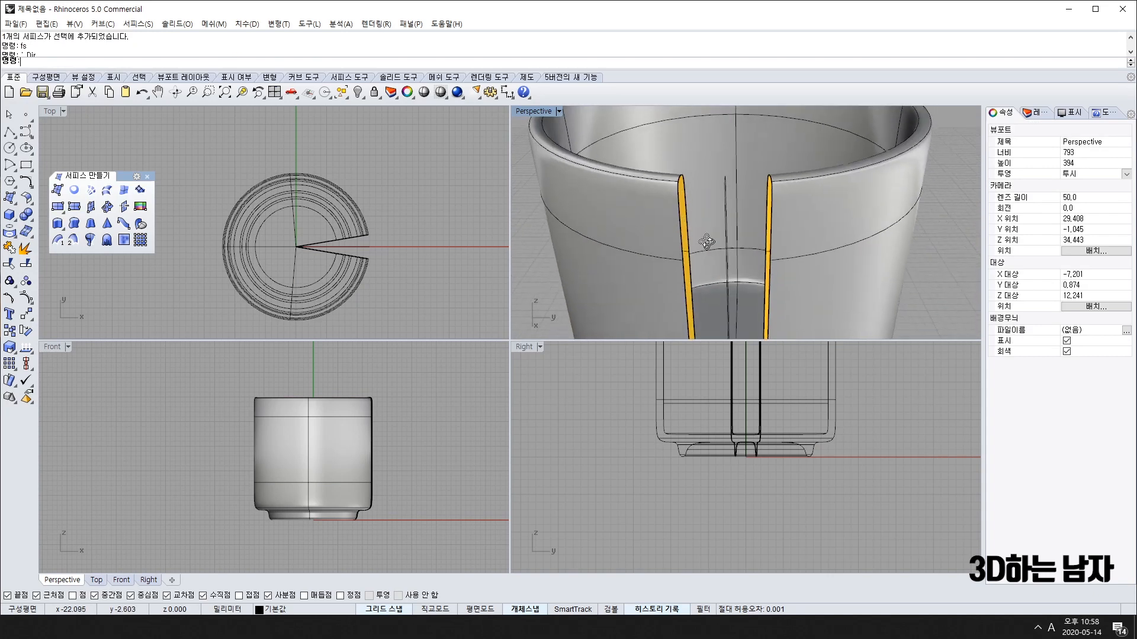
# Delete the flipped cup surface, keeping only the profile curve
pyautogui.scroll(4, 360, 236)
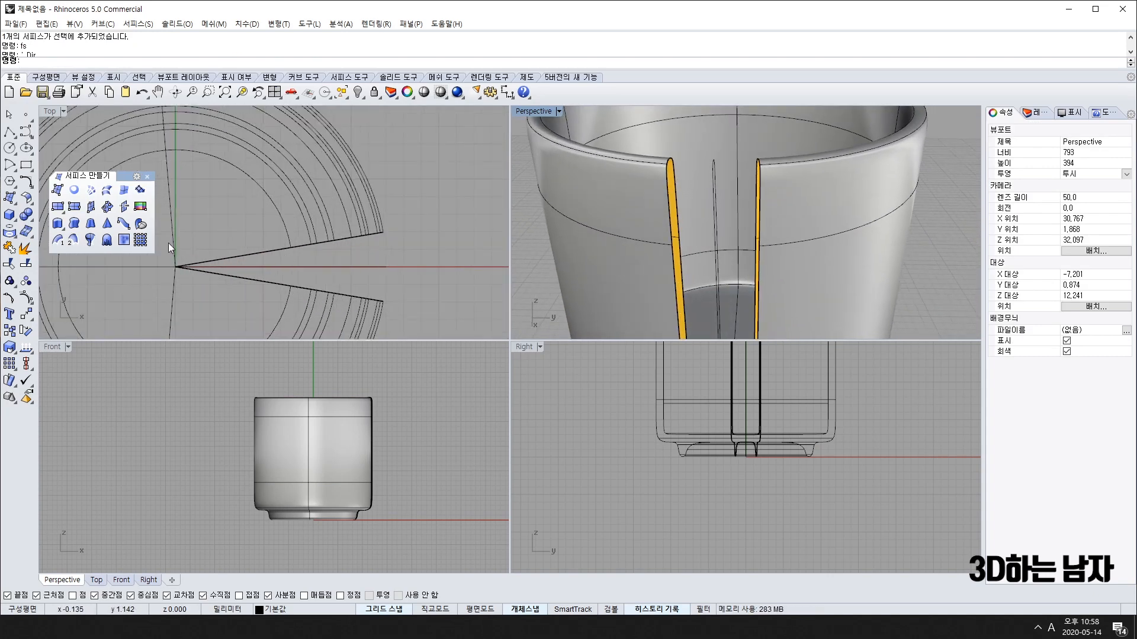
pyautogui.scroll(-4, 438, 272)
pyautogui.click(350, 225)
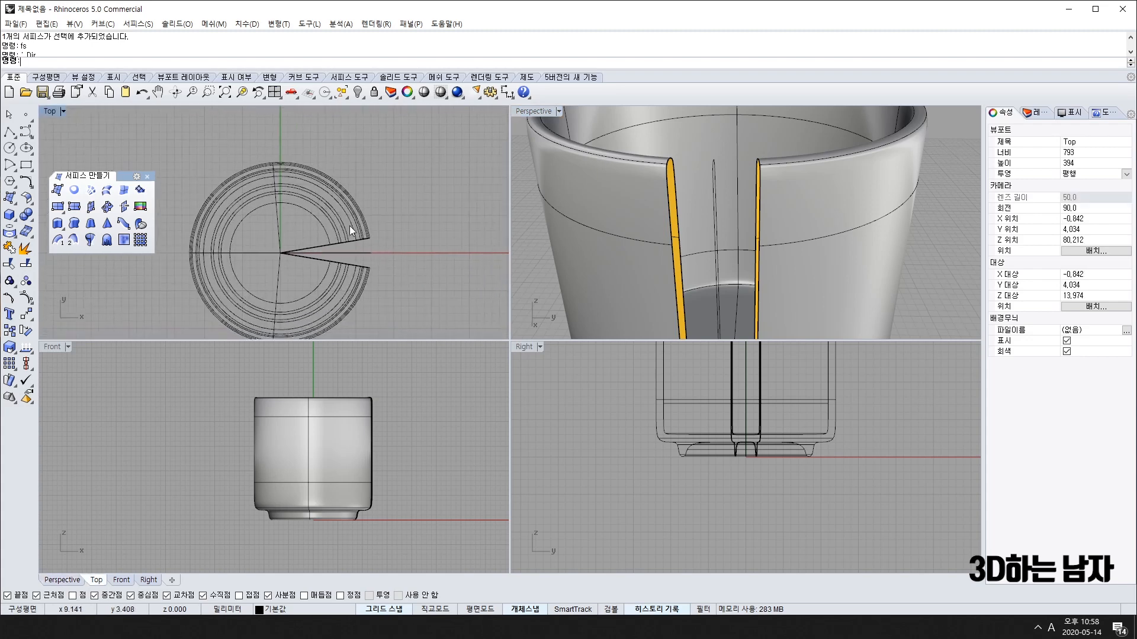
pyautogui.hotkey('ctrl', 'a')
pyautogui.hotkey('ctrl', 'h')
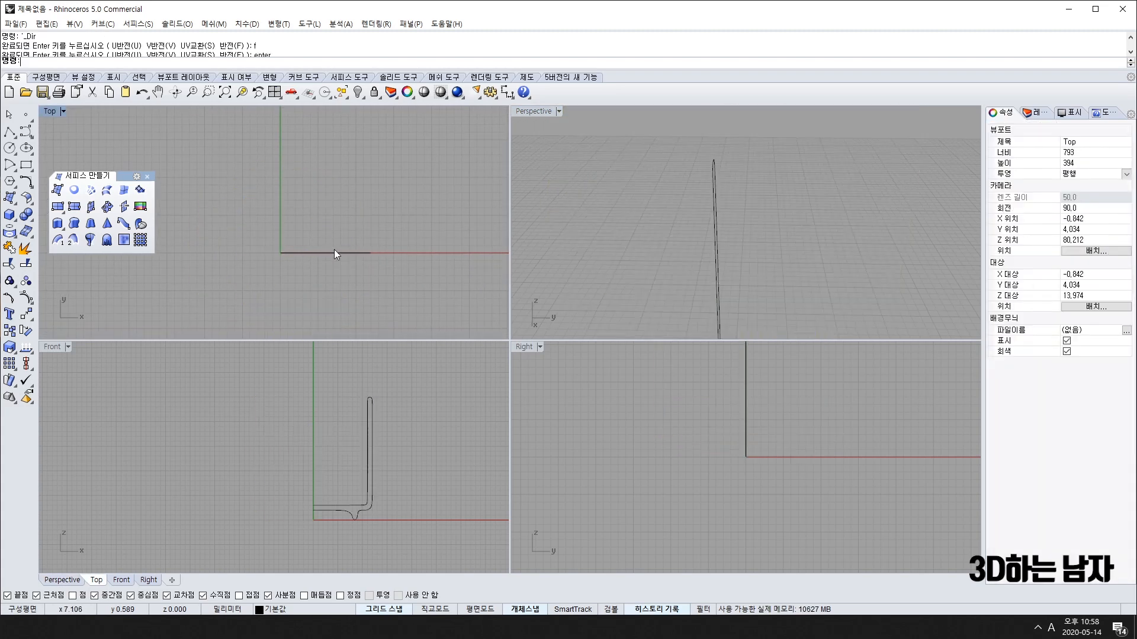
# Revolve the profile again around the vertical axis from the origin, starting at about 350.5° and leaving a narrow wedge open around the profile
pyautogui.click(334, 251)
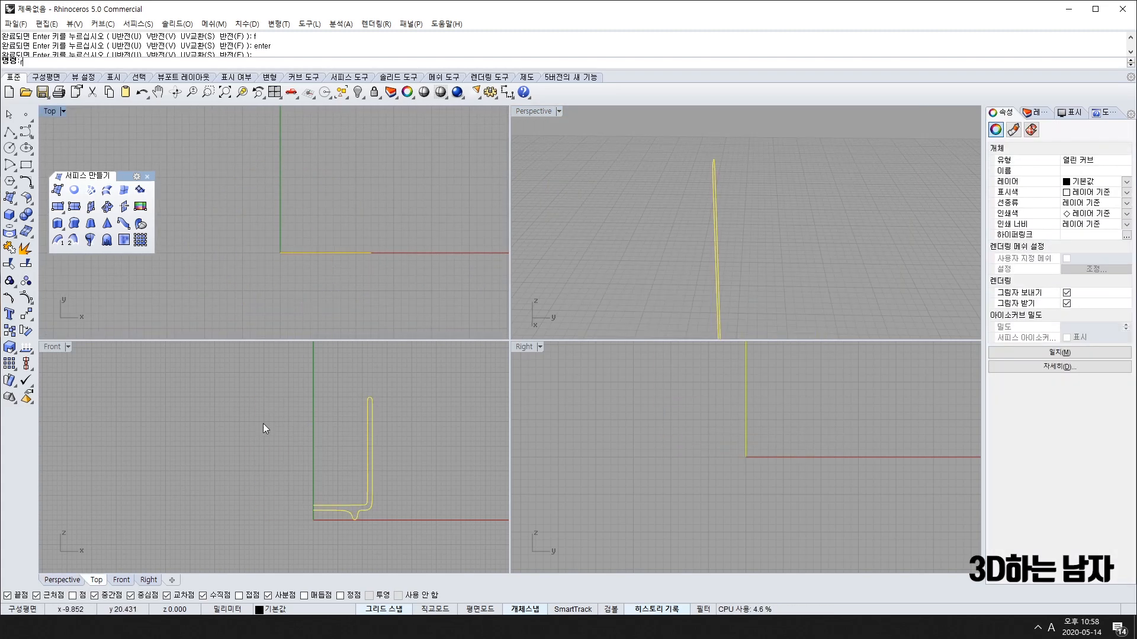
pyautogui.write('revolve')
pyautogui.press('Return')
pyautogui.click(312, 519)
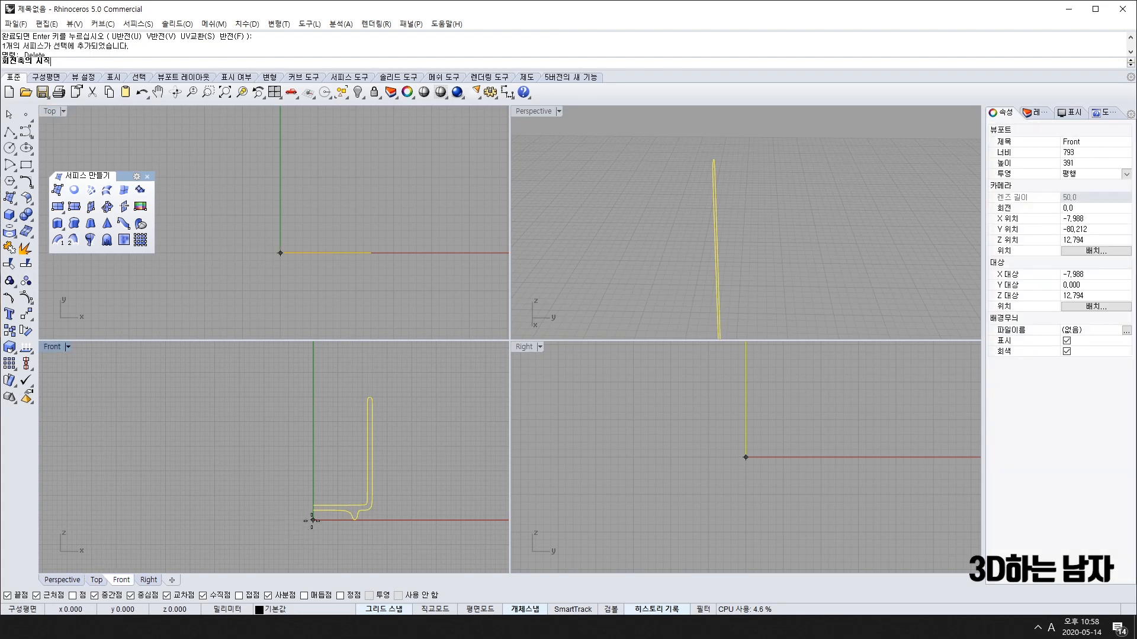
pyautogui.click(313, 372)
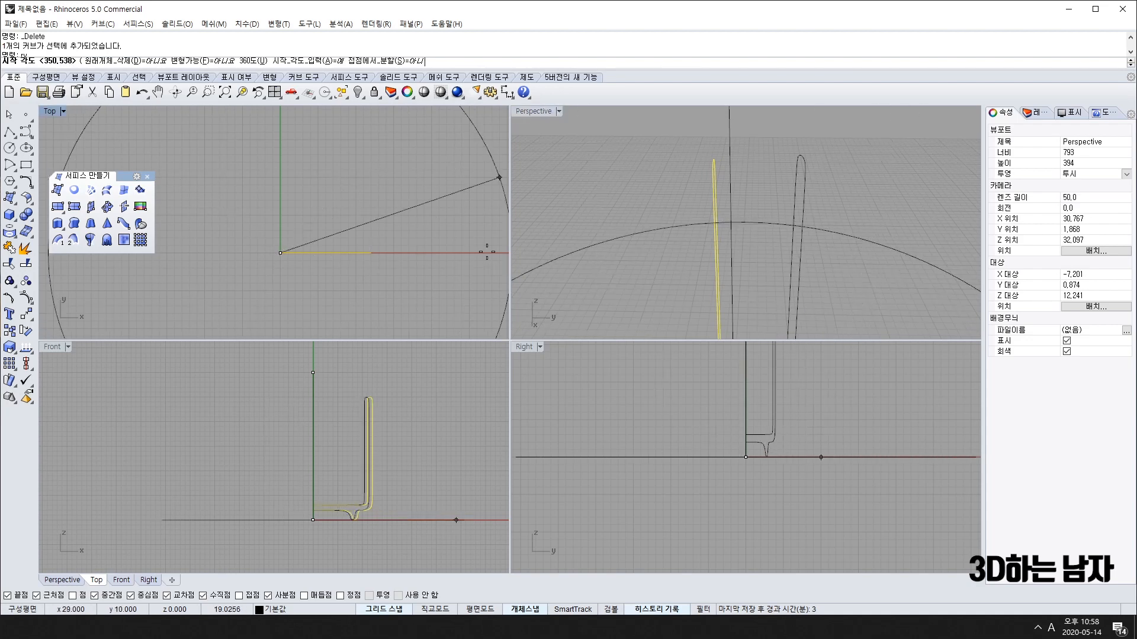
pyautogui.click(400, 231)
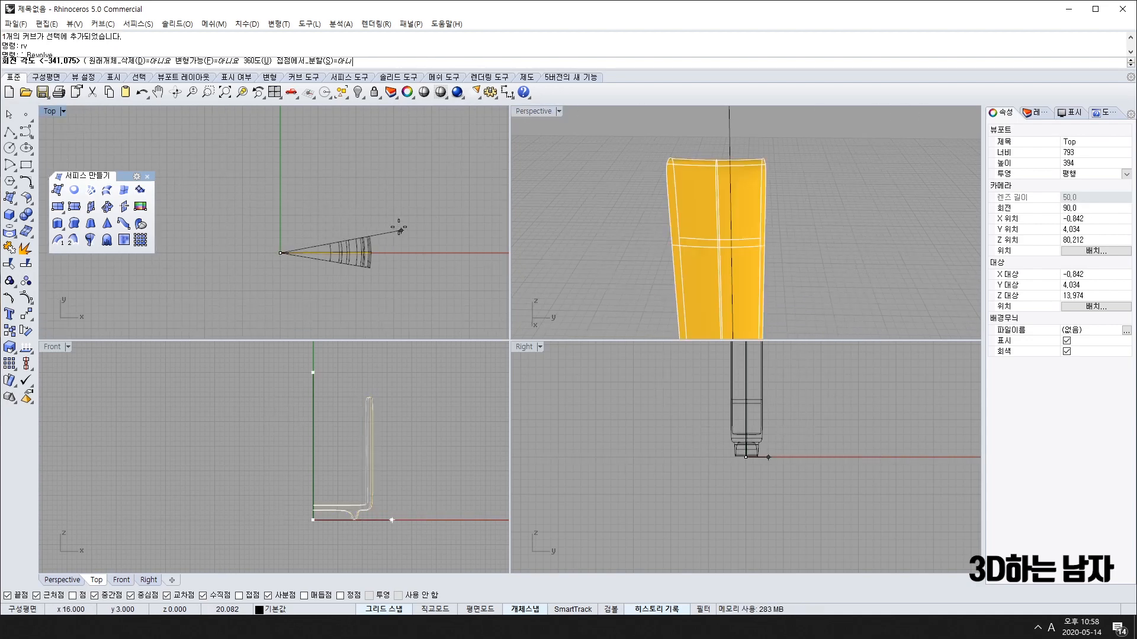
pyautogui.click(400, 273)
# Select the partly revolved cup in the Perspective viewport and delete it
pyautogui.scroll(-5, 745, 254)
pyautogui.moveTo(599, 294); pyautogui.dragTo(766, 222, button='right')
pyautogui.click(726, 256)
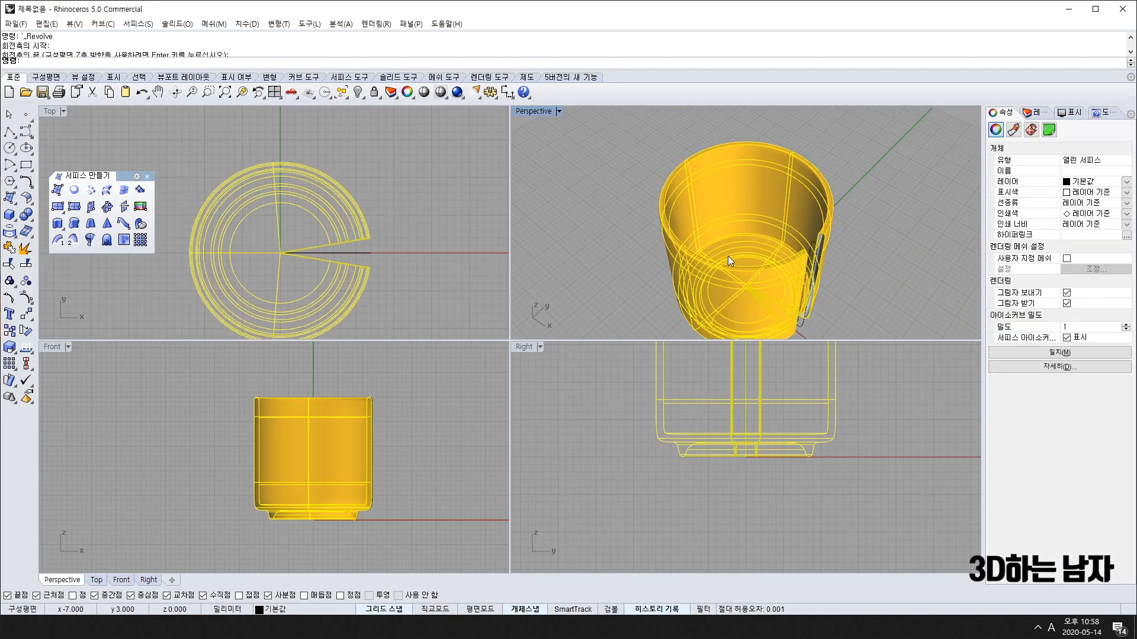
pyautogui.press('Delete')
# Revolve the profile curve around the vertical axis with start angle 0 and revolution angle 360
pyautogui.moveTo(246, 375); pyautogui.dragTo(450, 555)
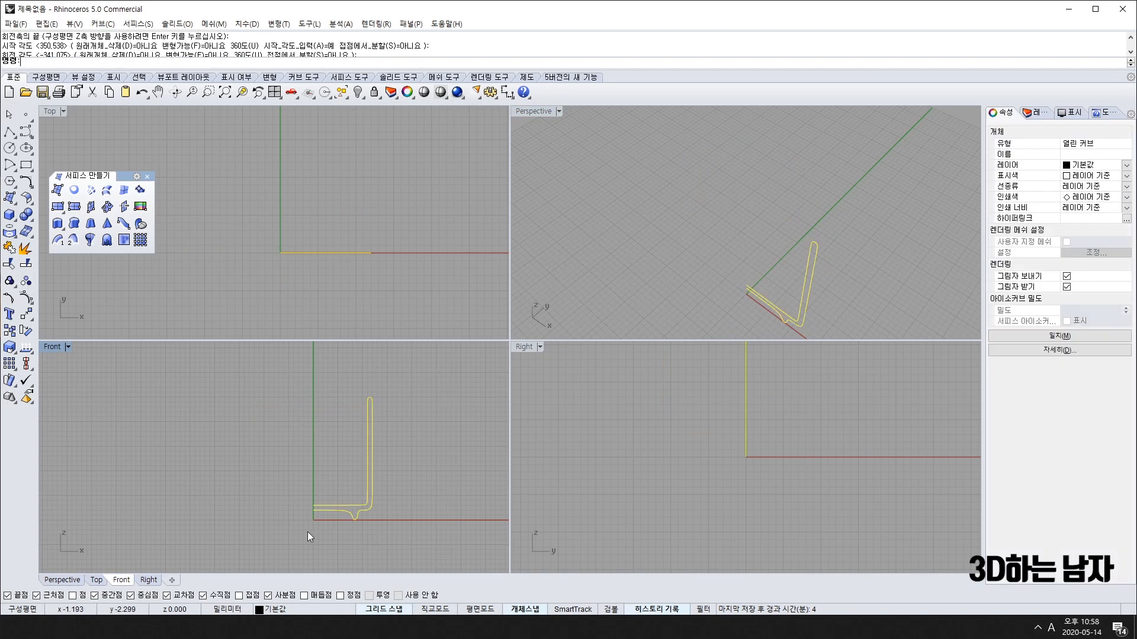
pyautogui.rightClick(306, 530)
pyautogui.click(313, 524)
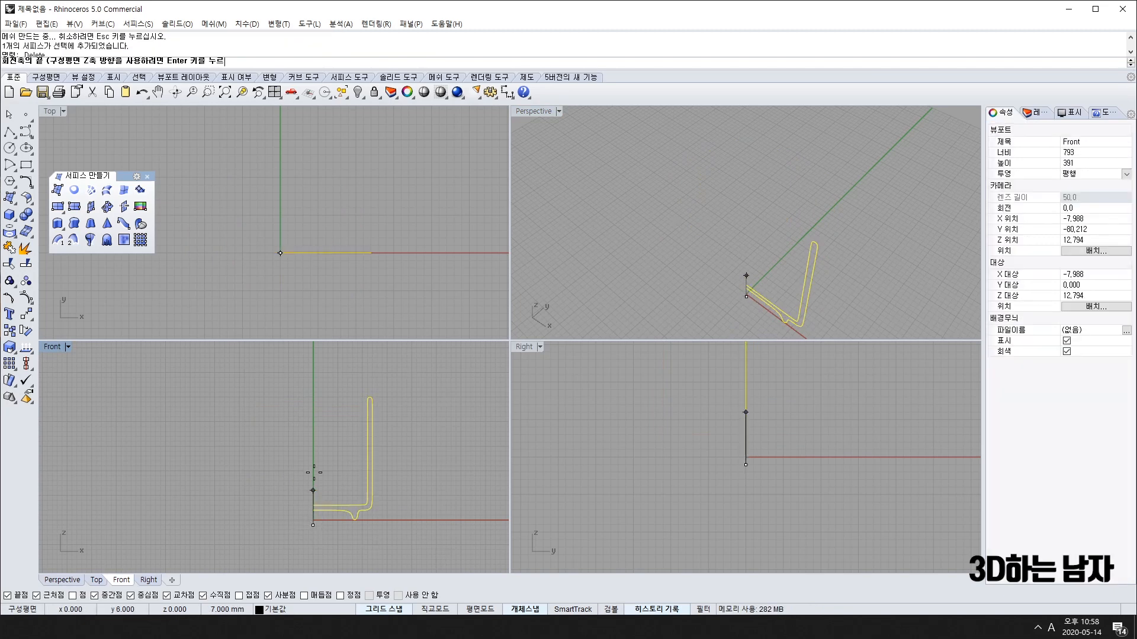
pyautogui.click(312, 377)
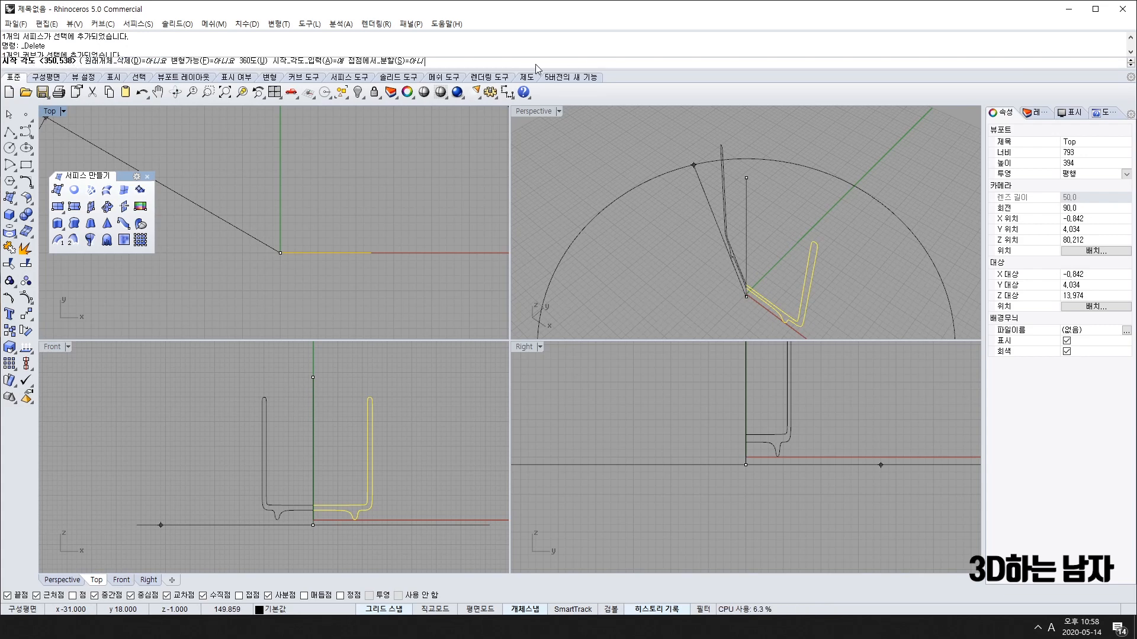
pyautogui.write('0')
pyautogui.press('Return')
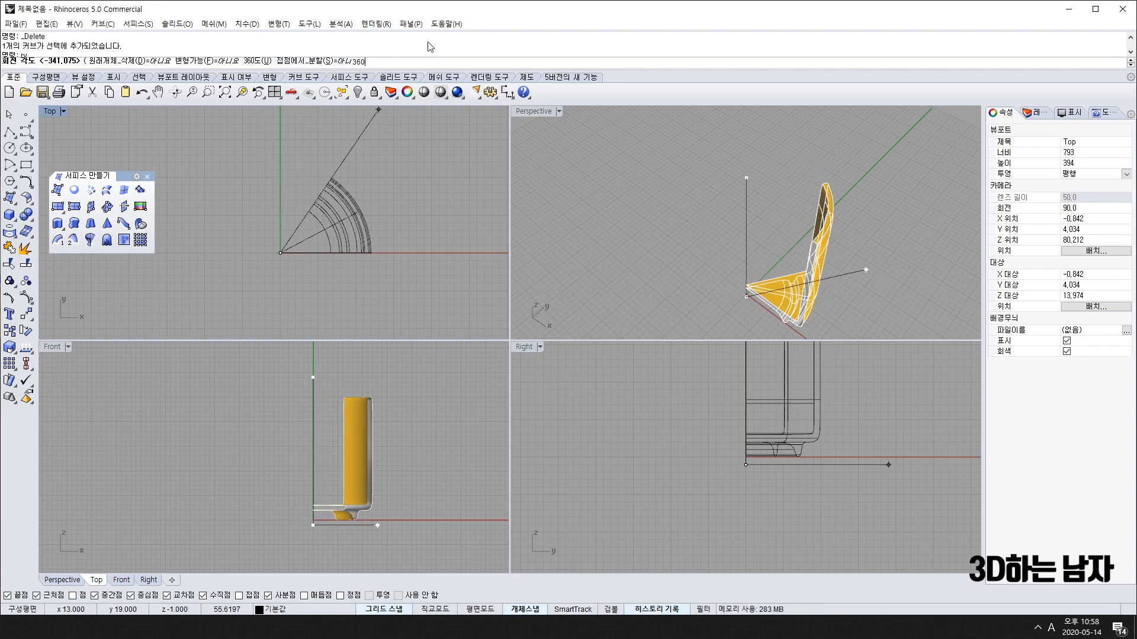
pyautogui.press('Return')
pyautogui.click(589, 201)
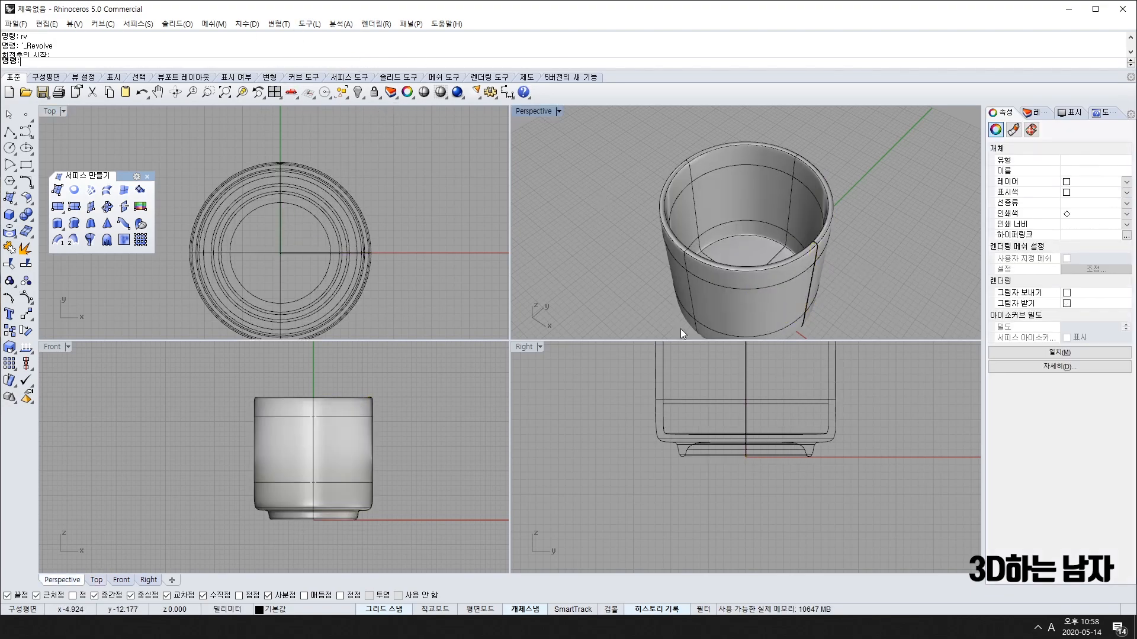
# Delete the closed cup surface and its profile curve
pyautogui.moveTo(682, 332); pyautogui.dragTo(774, 301, button='right')
pyautogui.click(774, 301)
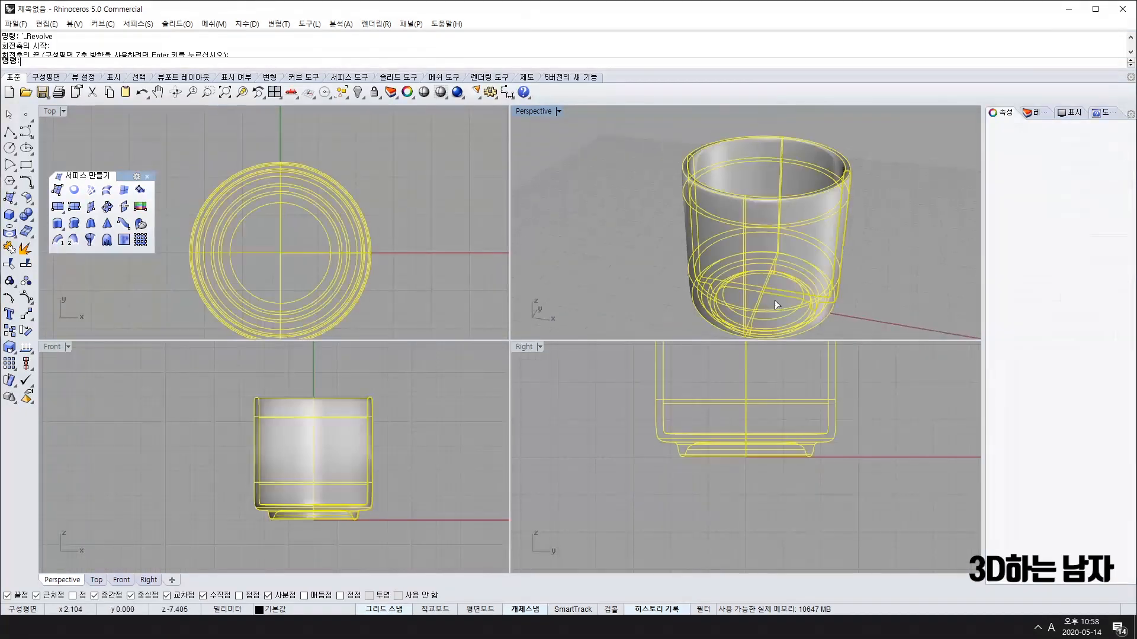
pyautogui.press('Delete')
pyautogui.moveTo(275, 374); pyautogui.dragTo(441, 537)
pyautogui.press('Delete')
pyautogui.moveTo(401, 499); pyautogui.dragTo(342, 487, button='right')
pyautogui.write('c')
pyautogui.press('Return')
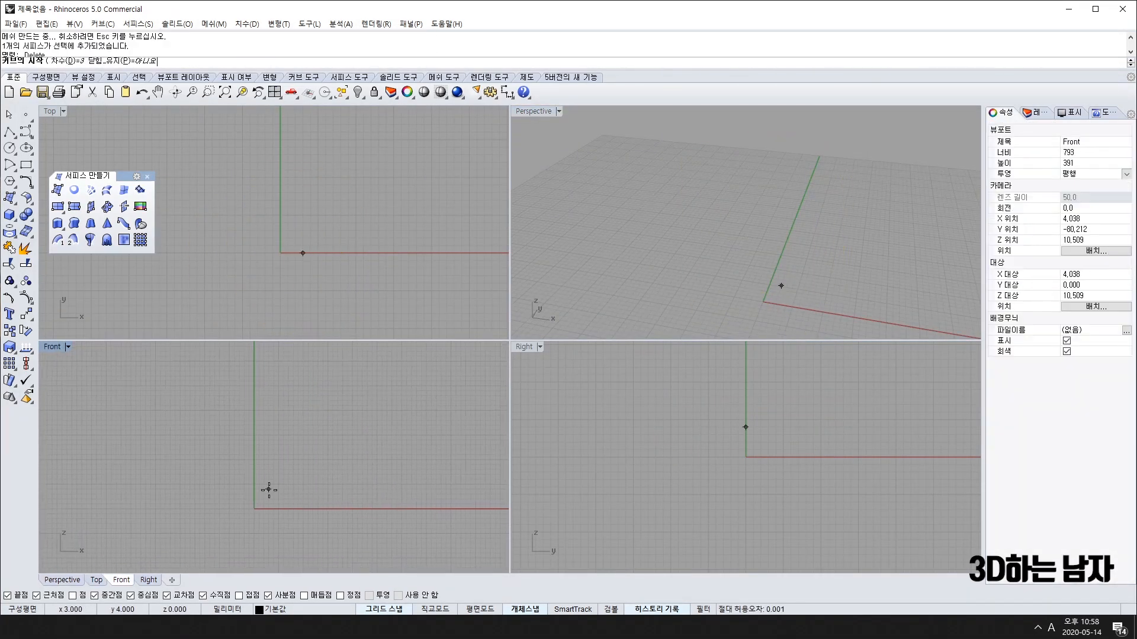
pyautogui.click(254, 493)
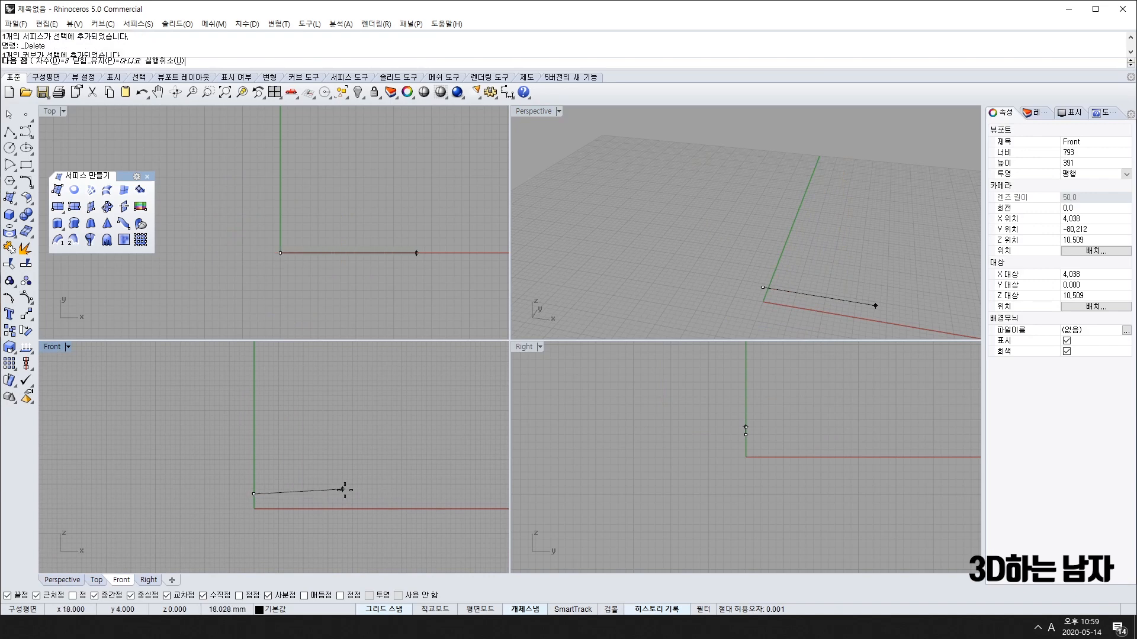
pyautogui.click(401, 493)
pyautogui.click(421, 491)
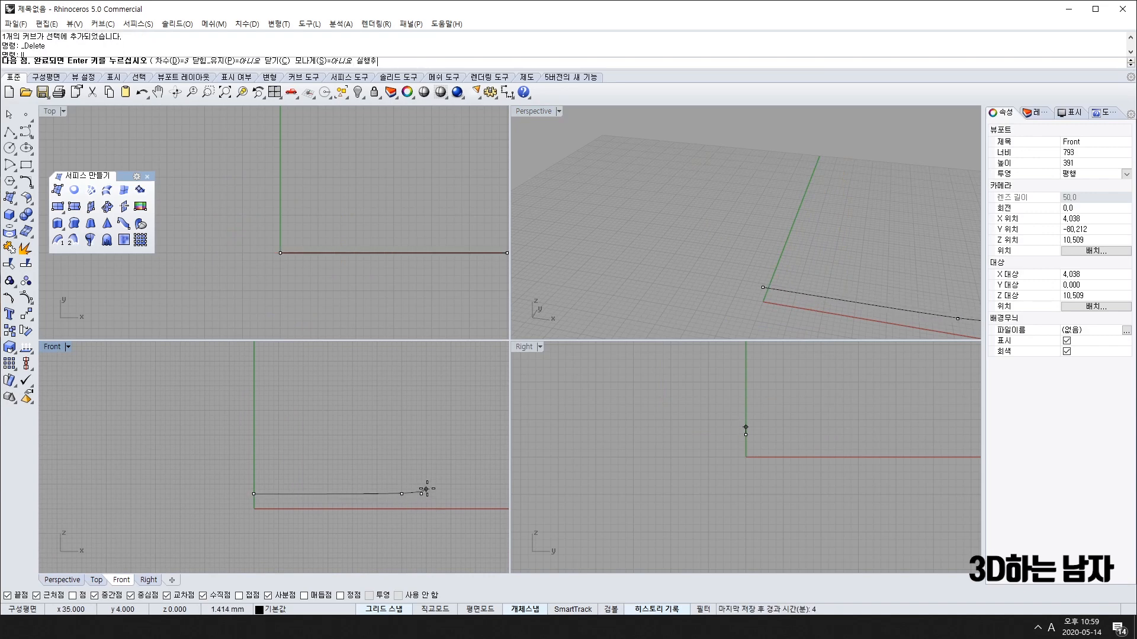
pyautogui.press('Escape')
# Undo the deletion of the profile curve and the cup surface
pyautogui.moveTo(340, 480); pyautogui.dragTo(360, 477, button='right')
pyautogui.hotkey('ctrl', 'z')
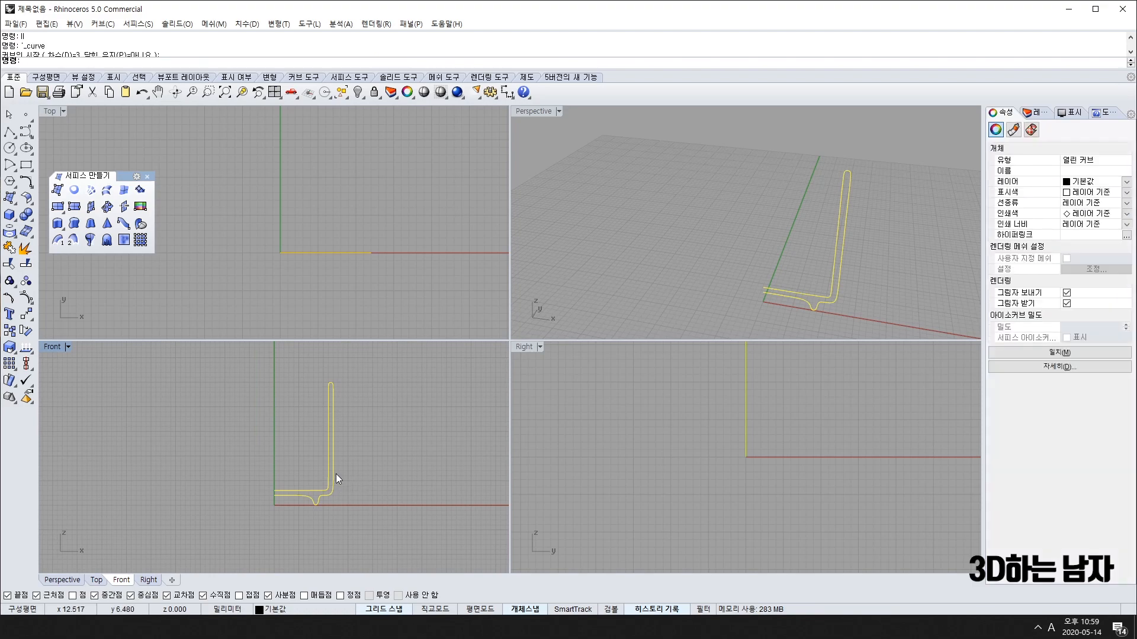
pyautogui.hotkey('ctrl', 'z')
pyautogui.press('Escape')
# Move the cup in the Front view along negative X, clear of the origin, and delete the original profile curve
pyautogui.click(292, 440)
pyautogui.scroll(-10, 290, 441)
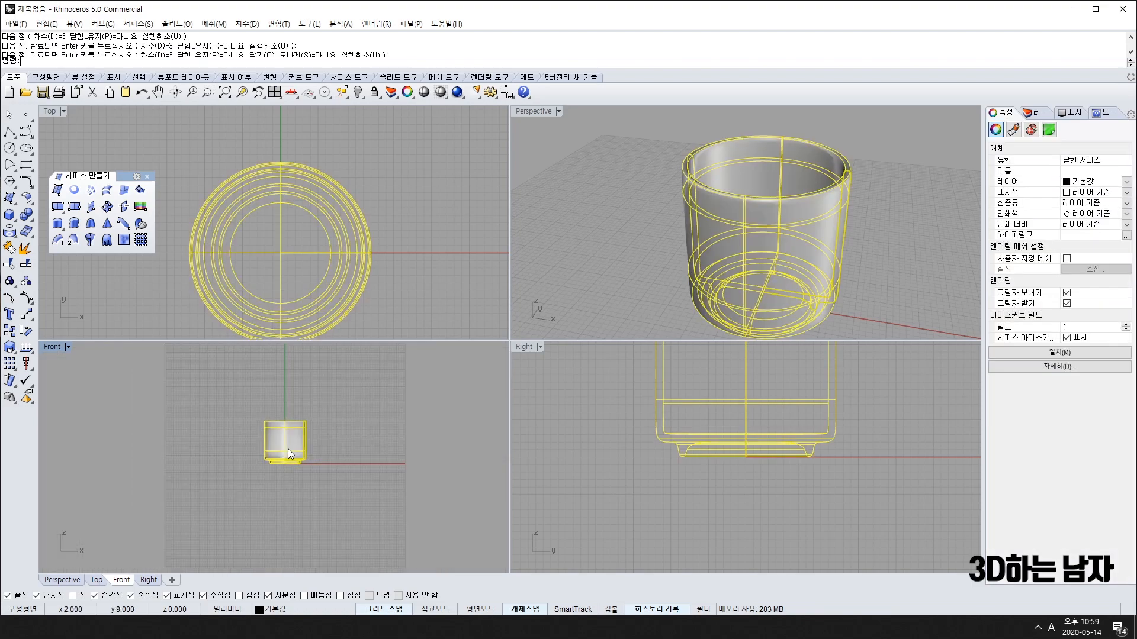
pyautogui.moveTo(299, 455); pyautogui.dragTo(189, 456)
pyautogui.click(250, 404)
pyautogui.moveTo(268, 408); pyautogui.dragTo(332, 478)
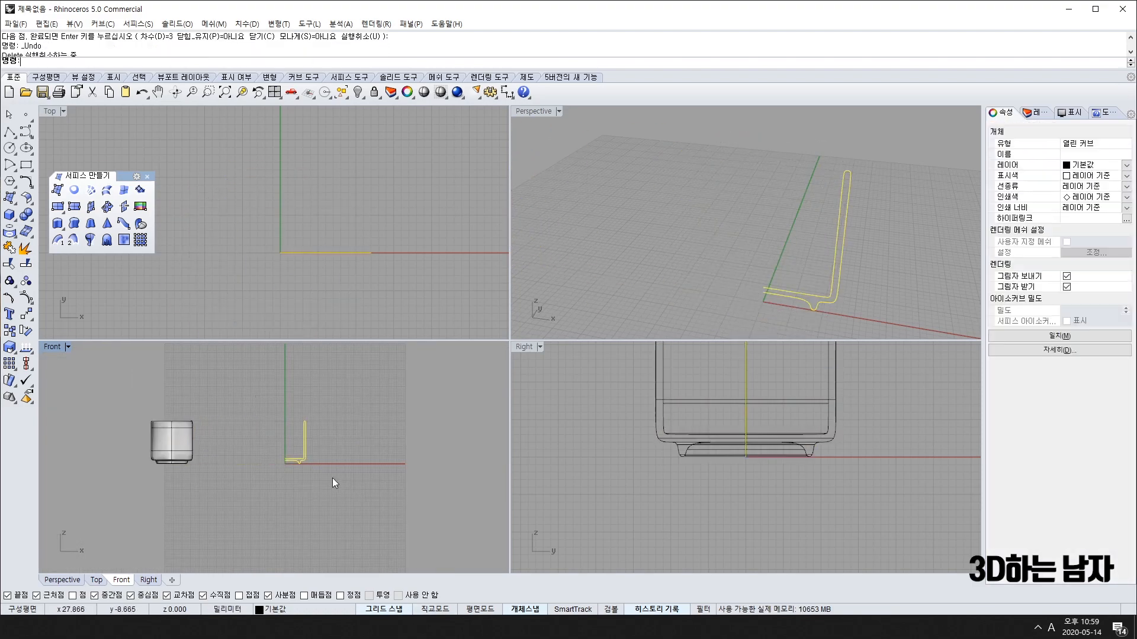
pyautogui.press('Delete')
# Start a control-point curve in the Front view at (0, 2) for the plate's upper face, running flat and then rising to (40, 5)
pyautogui.scroll(5, 299, 465)
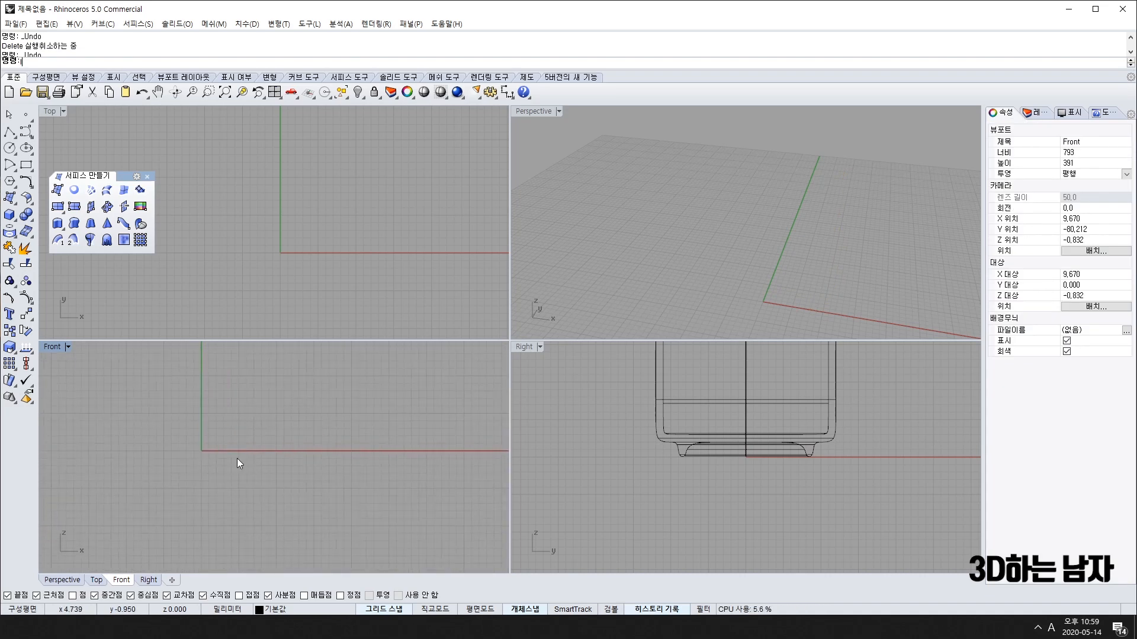
pyautogui.press('Return')
pyautogui.click(201, 435)
pyautogui.click(404, 436)
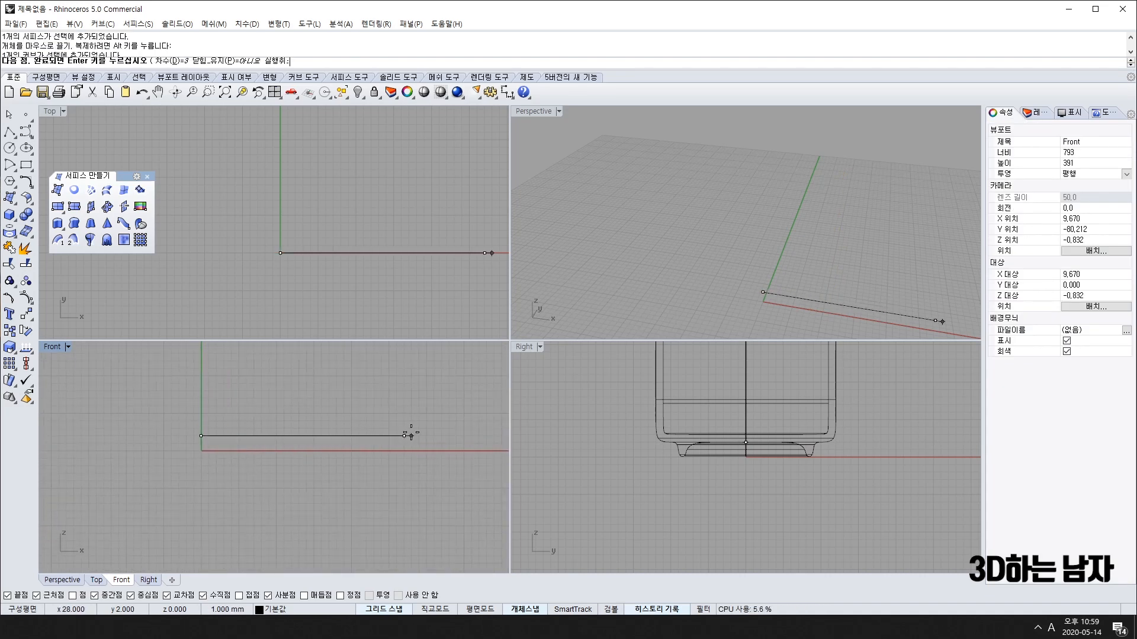
pyautogui.click(434, 435)
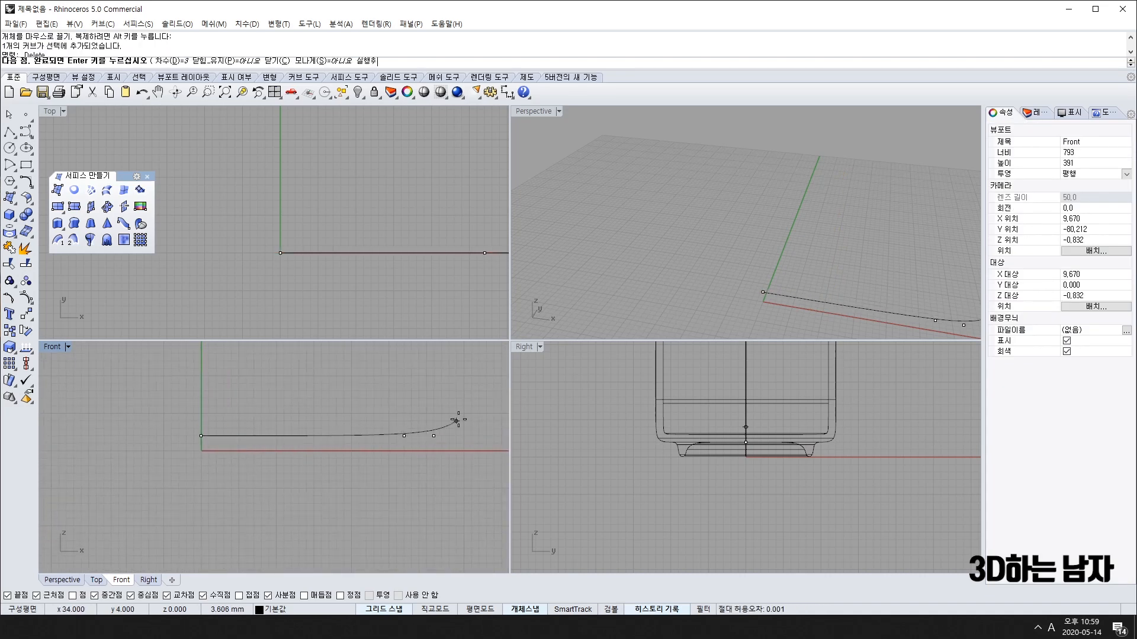
pyautogui.moveTo(470, 419); pyautogui.dragTo(315, 417, button='right')
pyautogui.click(324, 419)
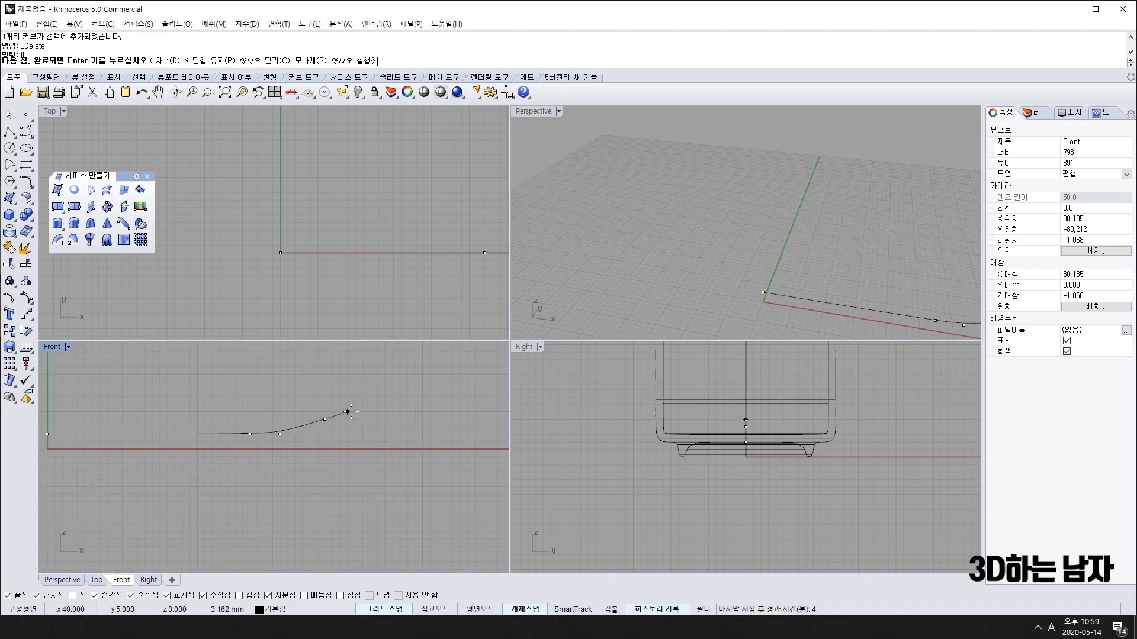
pyautogui.click(347, 412)
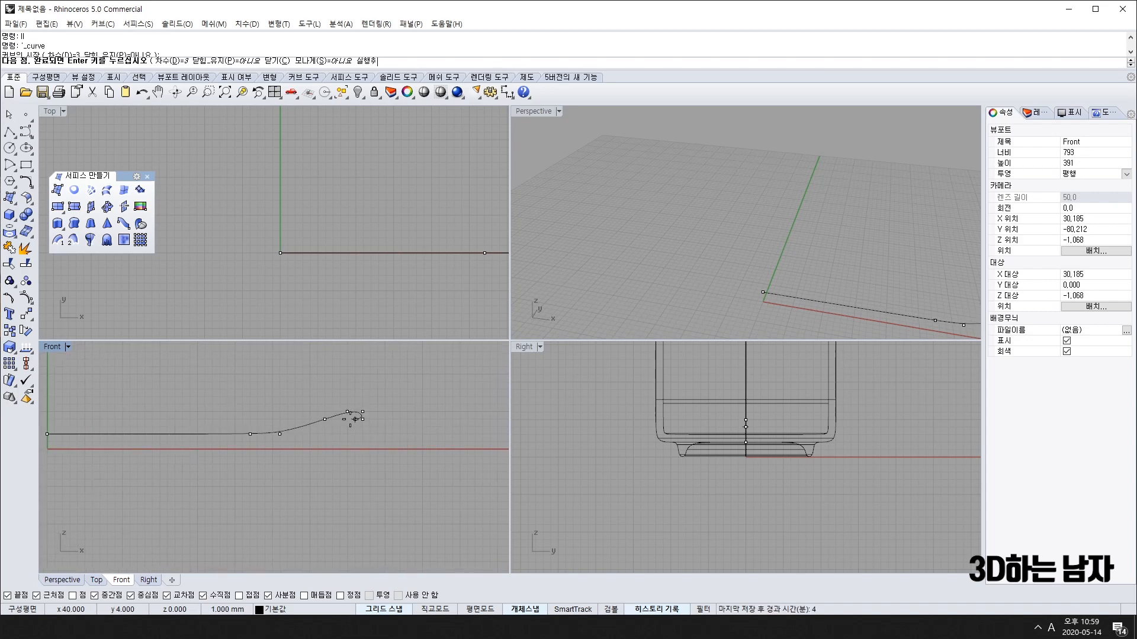
# Continue the plate curve around the rim and back along the underside, with a small foot dipping below the baseline, ending at the vertical axis
pyautogui.click(346, 419)
pyautogui.click(341, 426)
pyautogui.click(310, 442)
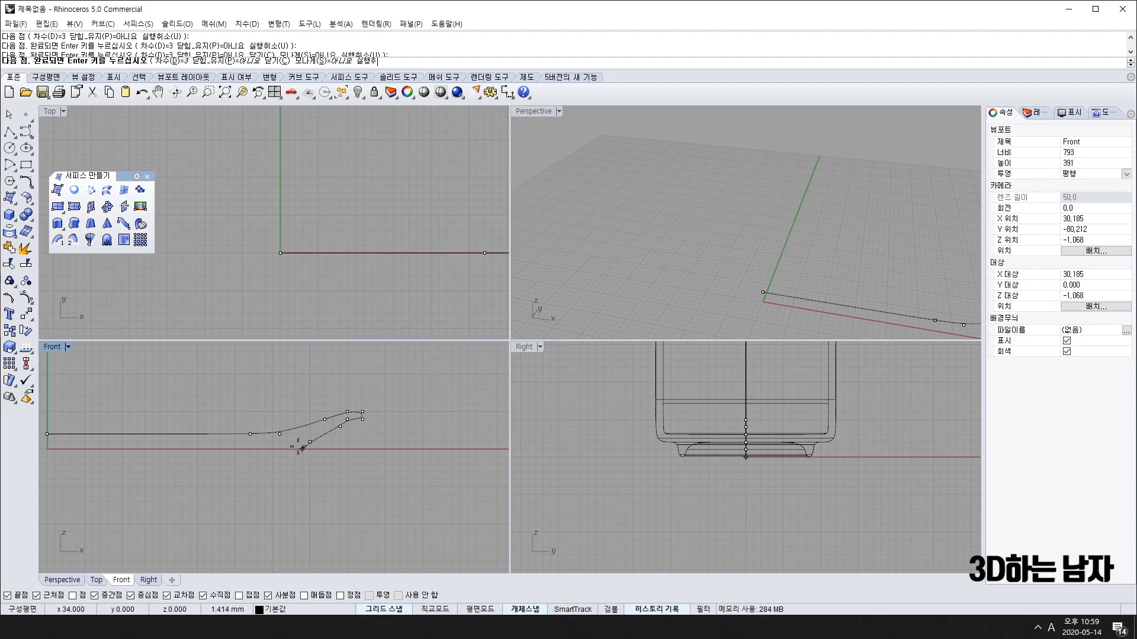
pyautogui.click(295, 449)
pyautogui.click(257, 450)
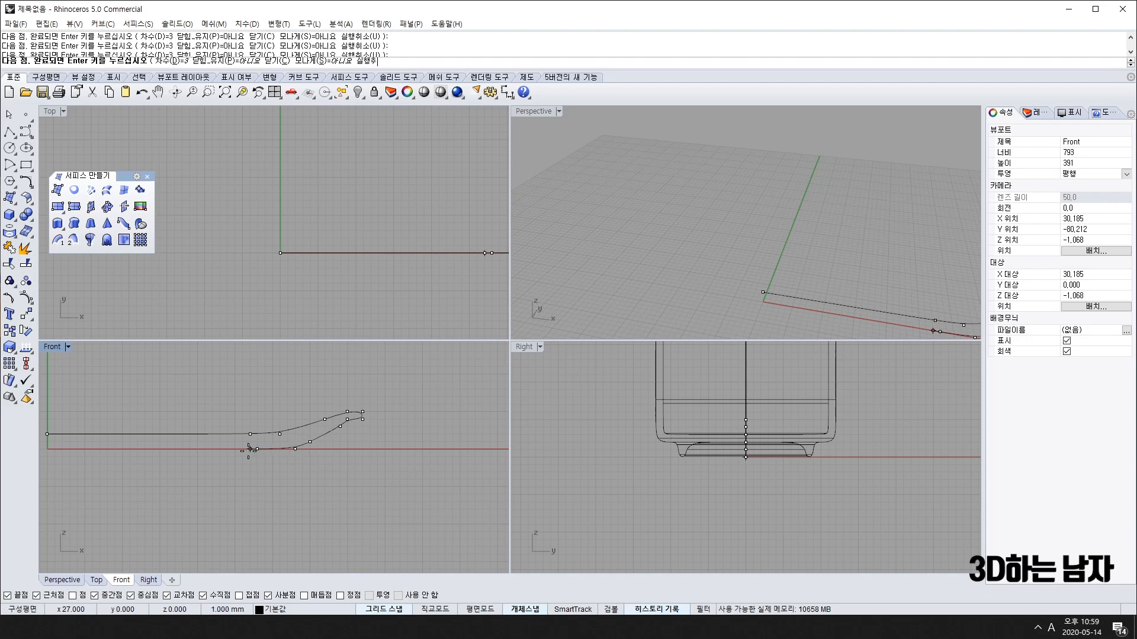
pyautogui.click(249, 449)
pyautogui.click(234, 456)
pyautogui.click(228, 449)
pyautogui.click(152, 449)
pyautogui.moveTo(76, 451); pyautogui.dragTo(188, 451, button='right')
pyautogui.press('Return')
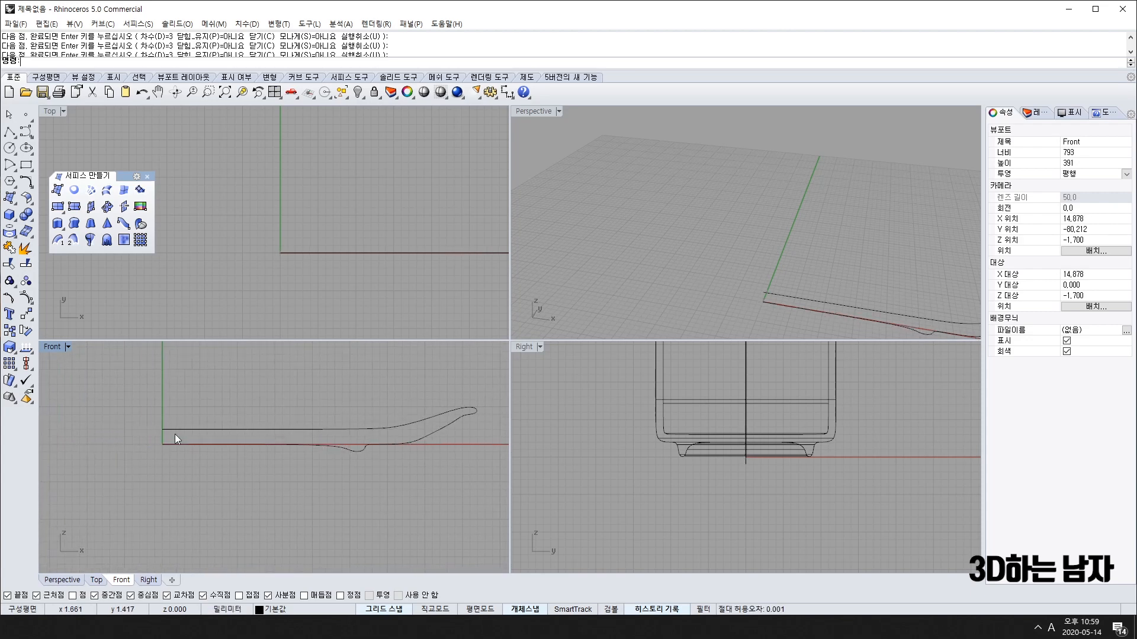
# Revolve the plate profile curve 360 degrees around the vertical axis through the origin
pyautogui.click(169, 429)
pyautogui.scroll(-5, 249, 444)
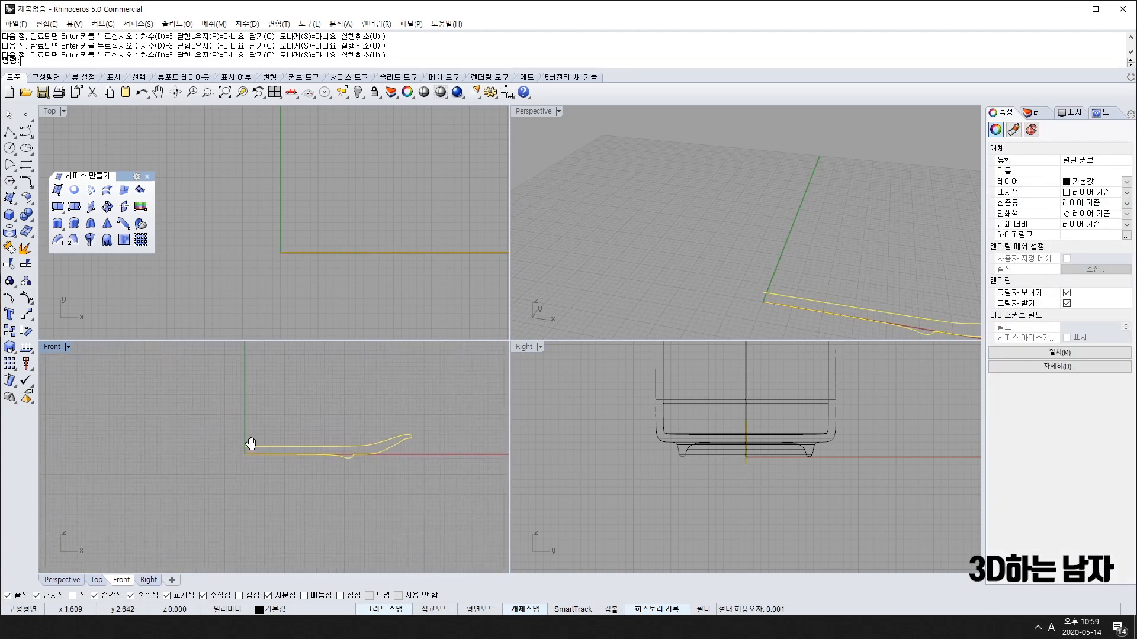
pyautogui.click(90, 240)
pyautogui.click(245, 470)
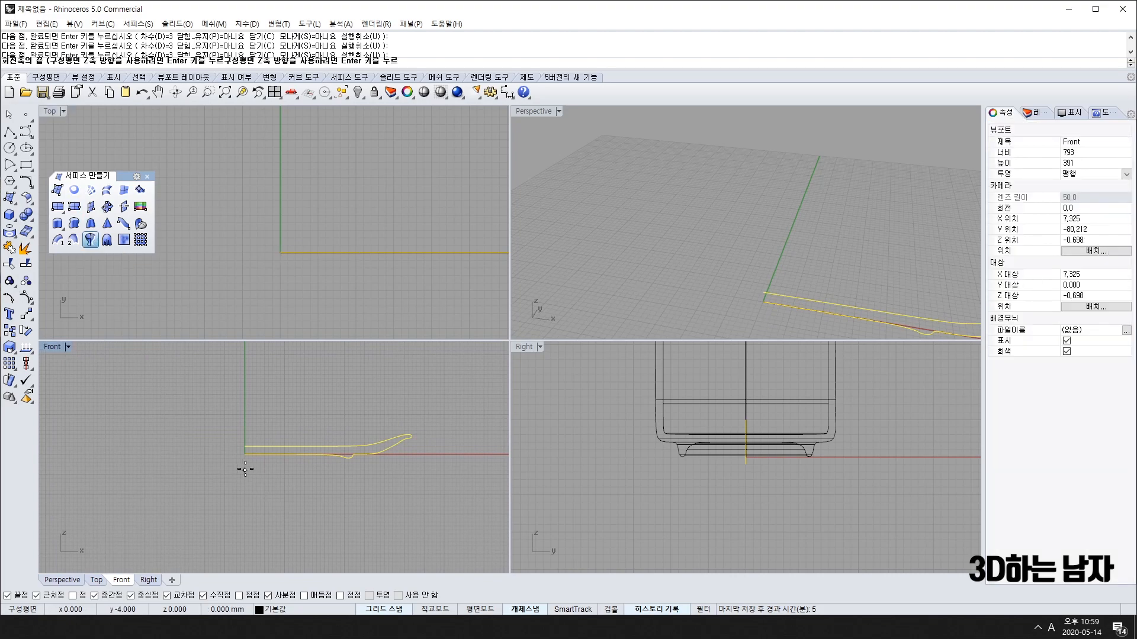
pyautogui.click(251, 359)
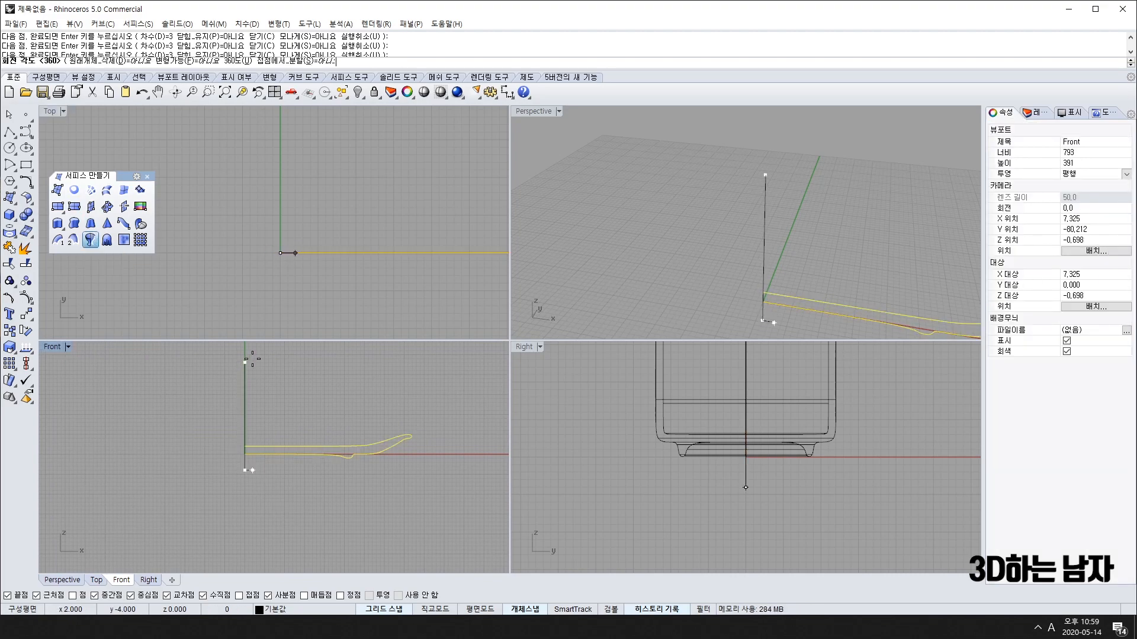
pyautogui.press('Return')
# Examine the shape of the revolved plate and the cup beside it from several angles in the Perspective view
pyautogui.moveTo(681, 177); pyautogui.dragTo(627, 236, button='right')
pyautogui.click(574, 212)
pyautogui.click(681, 253)
pyautogui.scroll(-3, 680, 278)
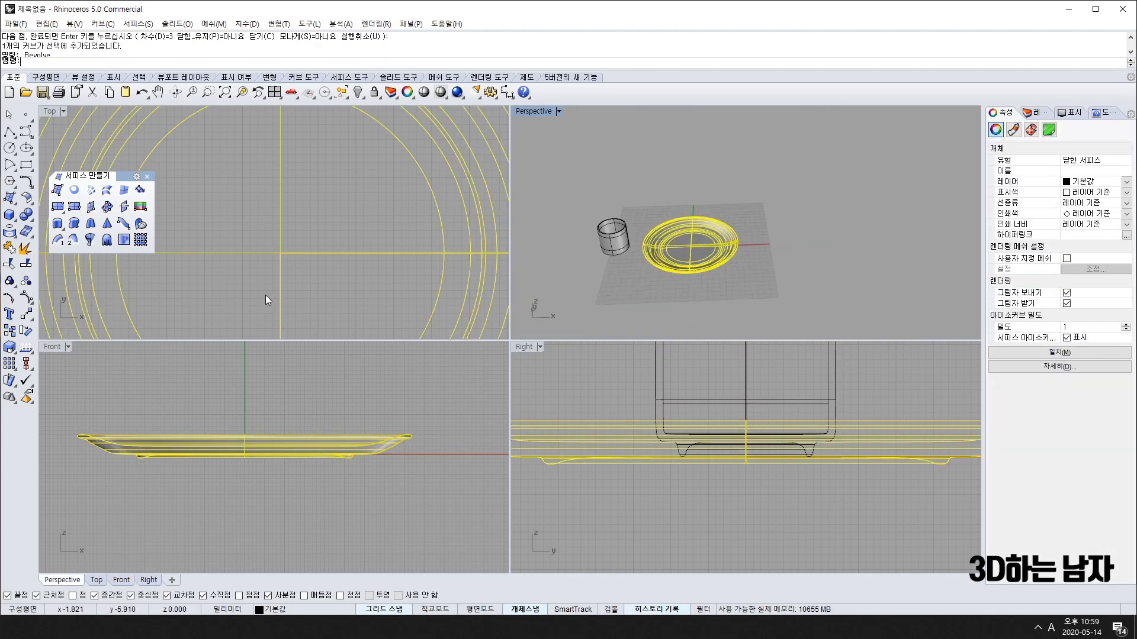
pyautogui.scroll(-5, 282, 285)
pyautogui.moveTo(639, 267); pyautogui.dragTo(693, 275, button='right')
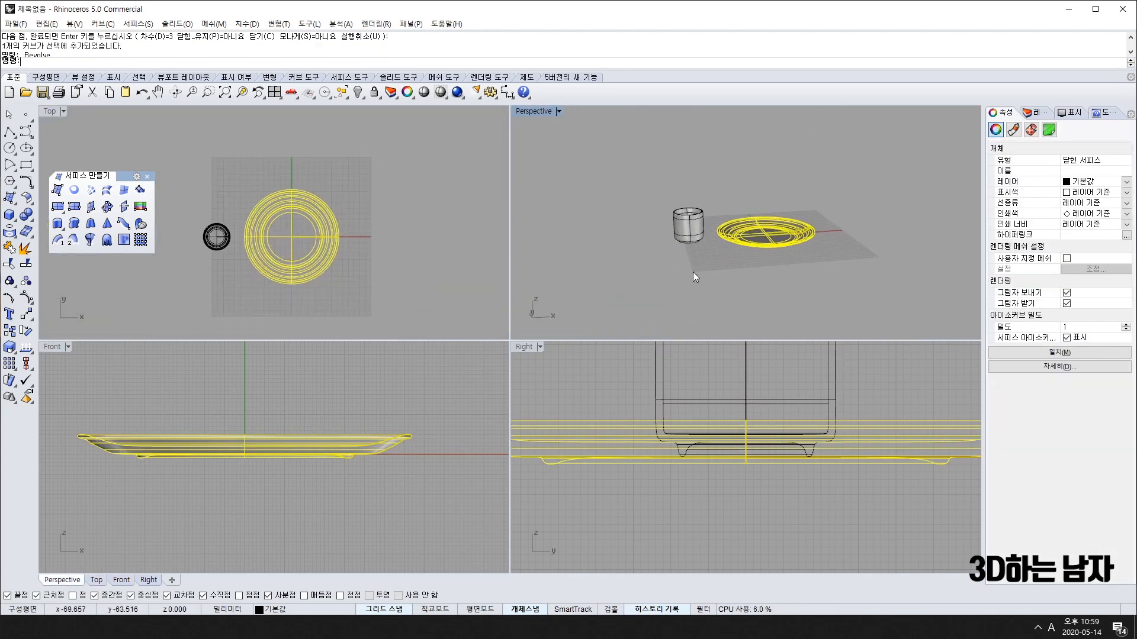
pyautogui.click(733, 282)
pyautogui.scroll(5, 732, 282)
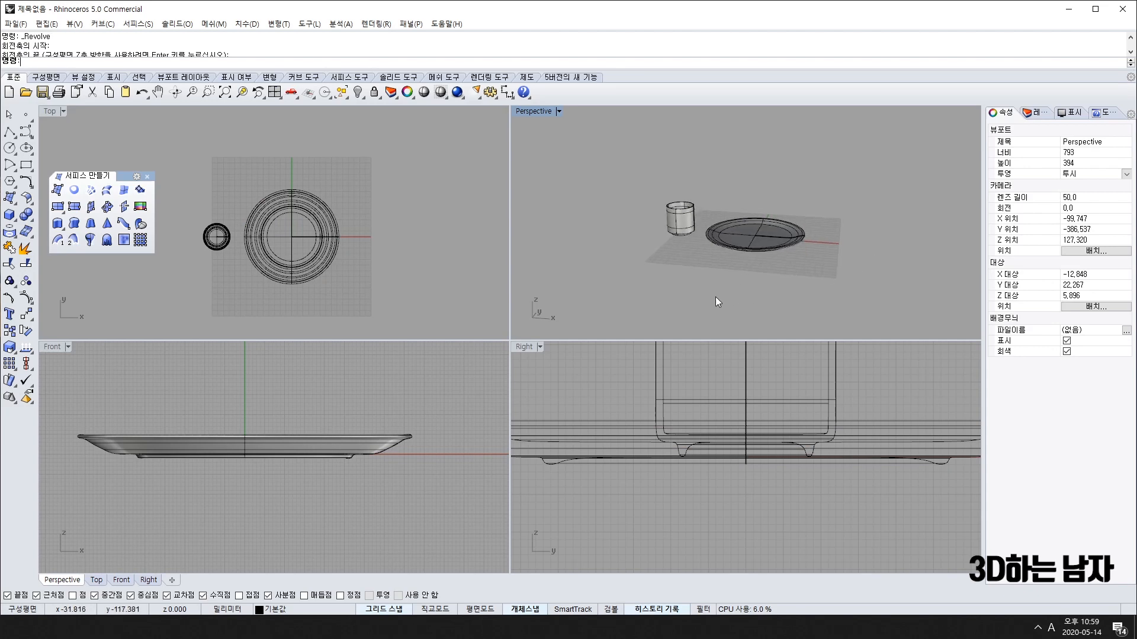
pyautogui.moveTo(723, 232); pyautogui.dragTo(736, 272, button='right')
pyautogui.scroll(5, 716, 219)
pyautogui.click(720, 236)
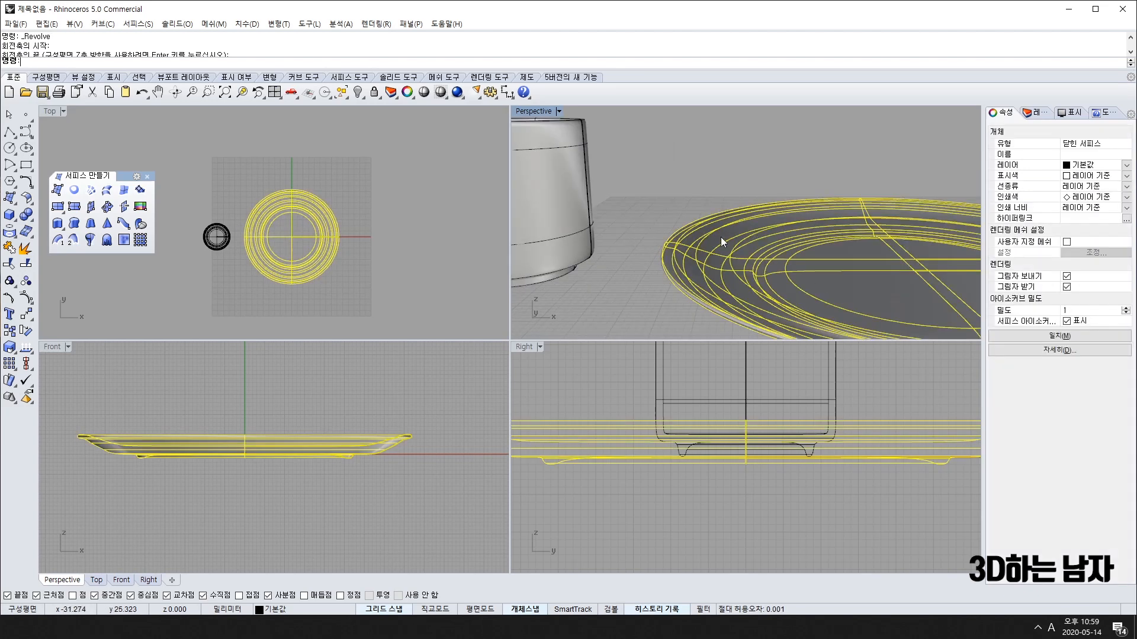
pyautogui.scroll(-3, 720, 237)
pyautogui.keyDown('shift'); pyautogui.click(579, 216); pyautogui.keyUp('shift')
pyautogui.scroll(-3, 663, 281)
pyautogui.scroll(1, 673, 273)
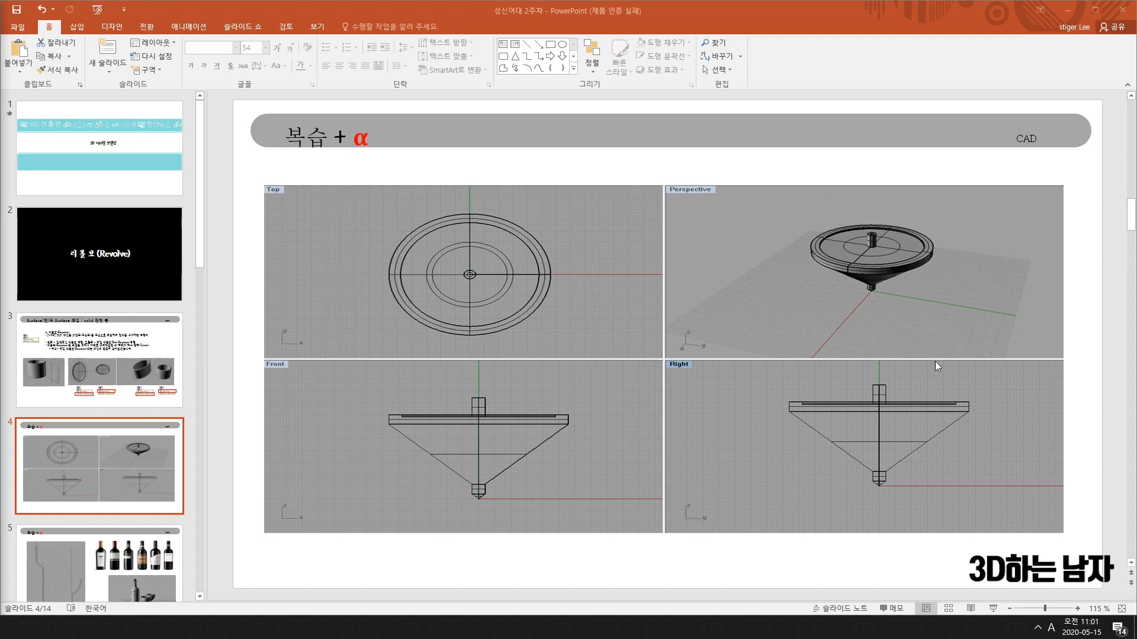
# Switch back to Rhino, close the floating surface palette, and delete the cup, the plate and the profile curve
pyautogui.hotkey('alt', 'Tab')
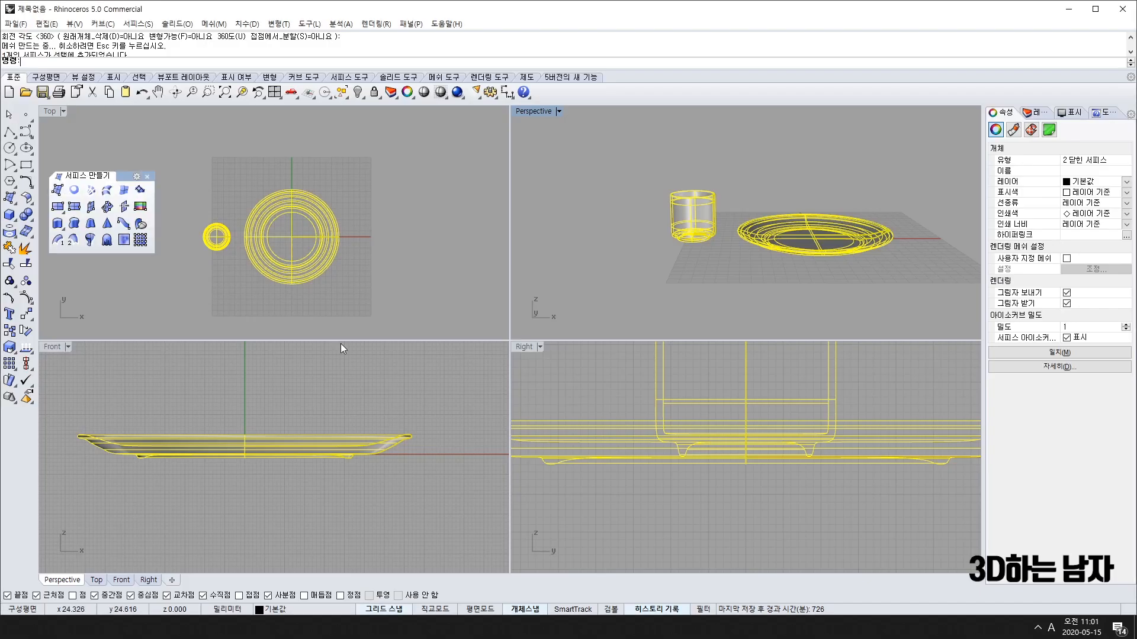
pyautogui.click(149, 176)
pyautogui.moveTo(180, 157); pyautogui.dragTo(418, 314)
pyautogui.press('Delete')
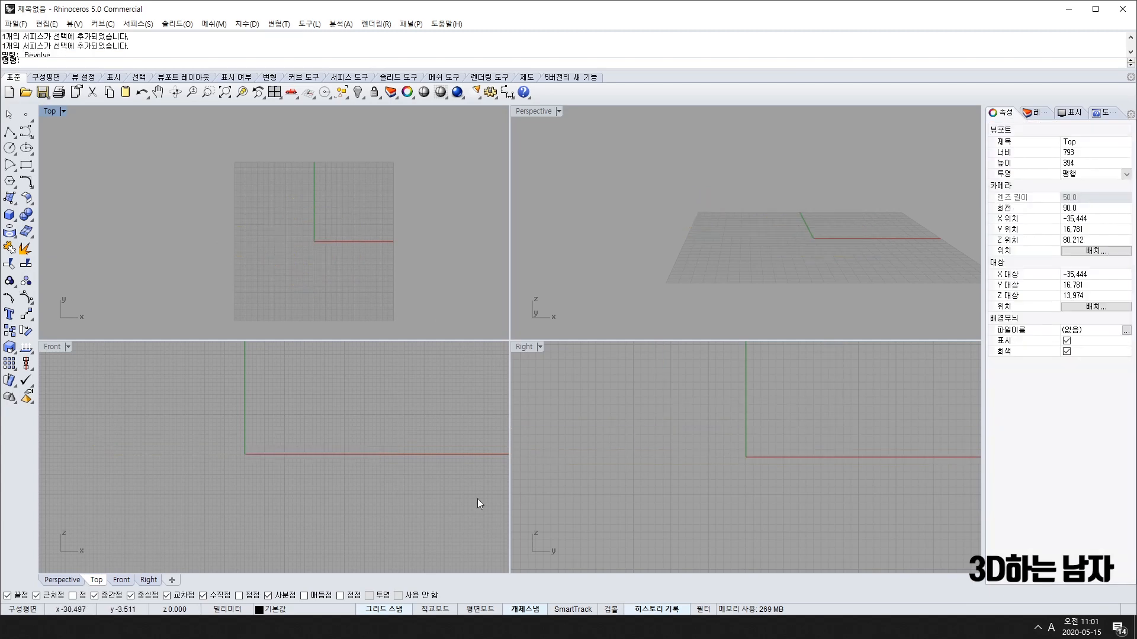
# Maximize the Front viewport and frame the grid around the origin
pyautogui.scroll(-1, 286, 413)
pyautogui.doubleClick(50, 347)
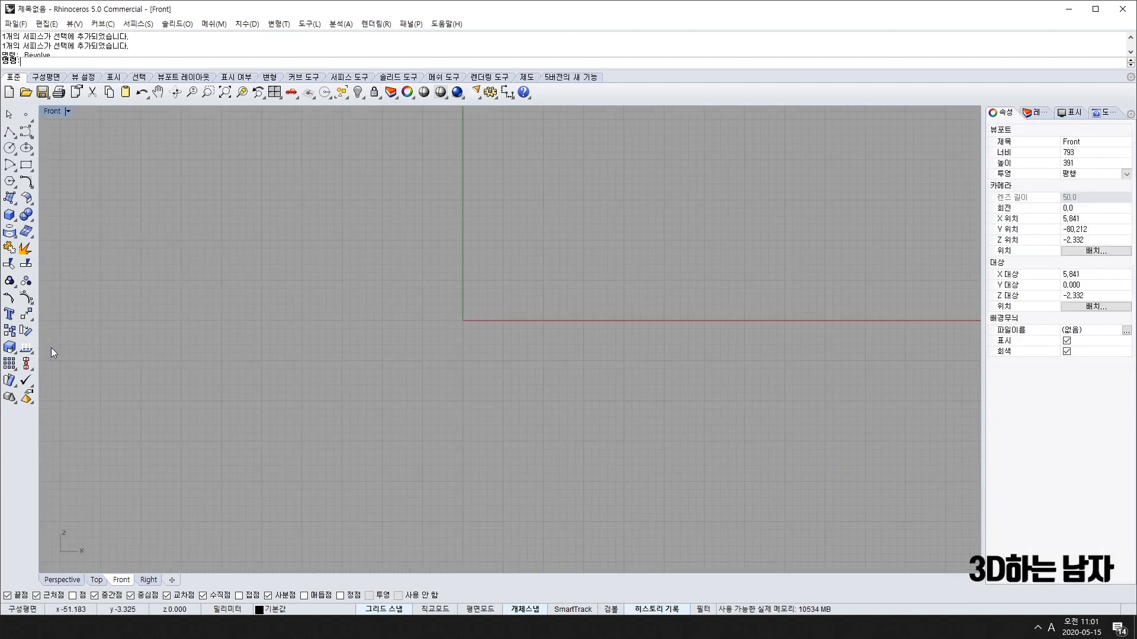
pyautogui.moveTo(510, 341); pyautogui.dragTo(503, 384, button='right')
pyautogui.scroll(-6, 542, 351)
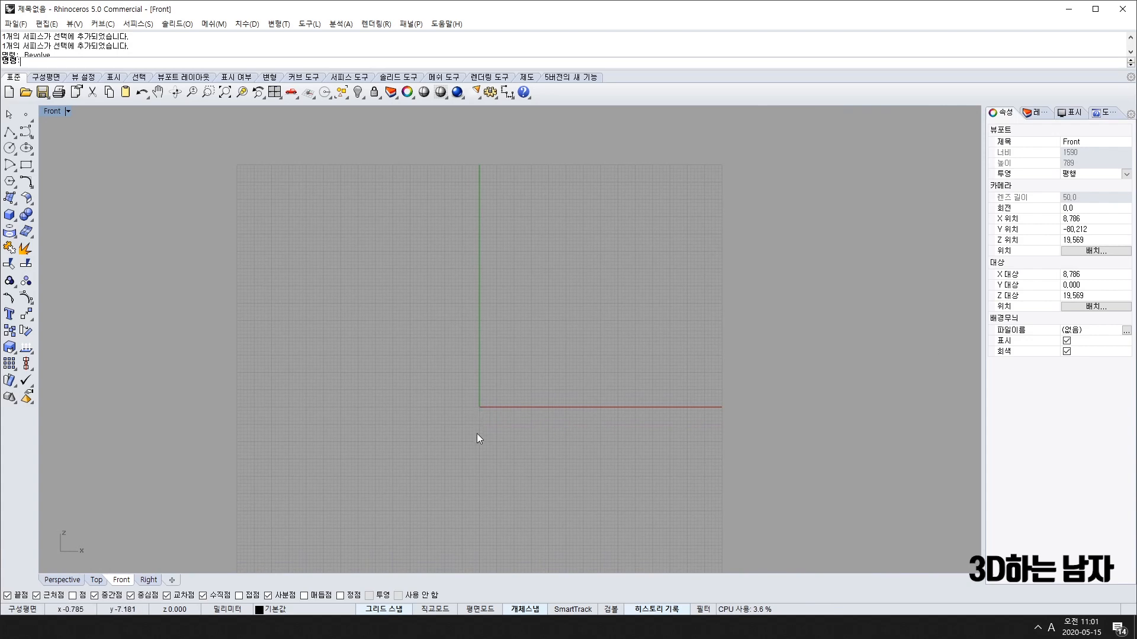
# Draw a vertical polyline from the origin up the axis to the grid's upper edge
pyautogui.write('pl')
pyautogui.press('space')
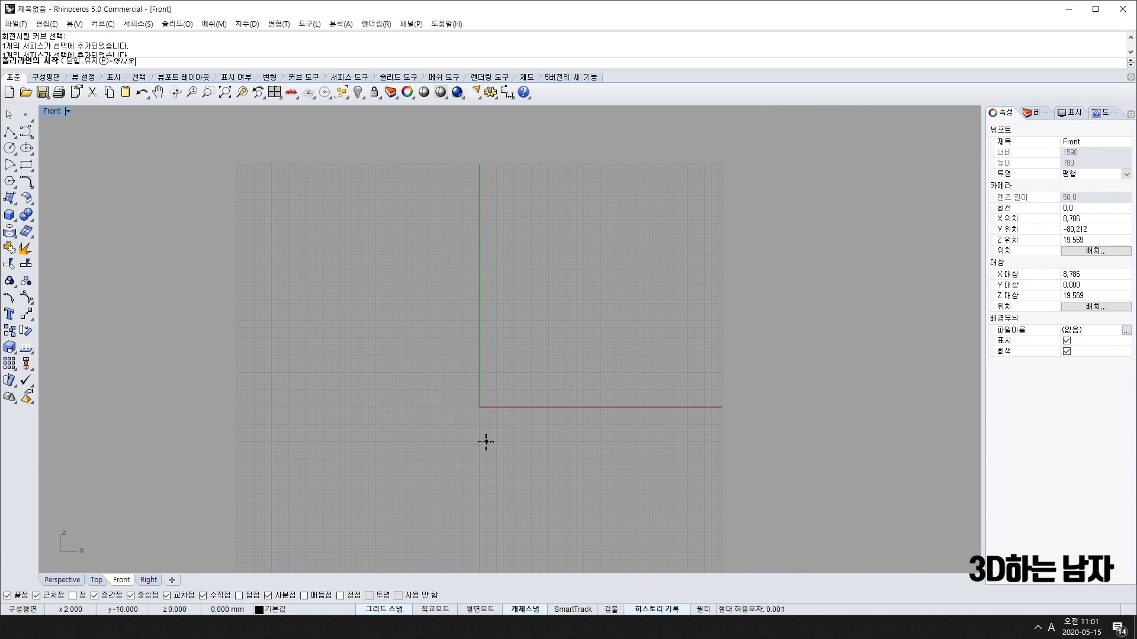
pyautogui.click(479, 407)
pyautogui.click(480, 165)
pyautogui.press('Return')
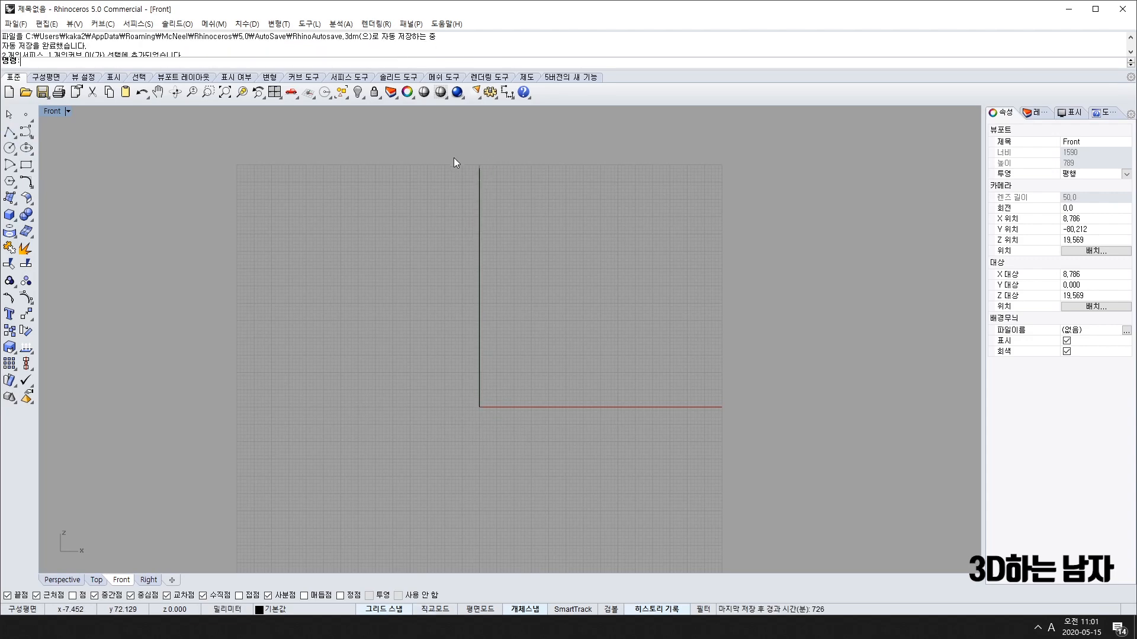
# Select the vertical line on the axis, shift it downward and delete it
pyautogui.moveTo(454, 162); pyautogui.dragTo(570, 493)
pyautogui.scroll(5, 452, 318)
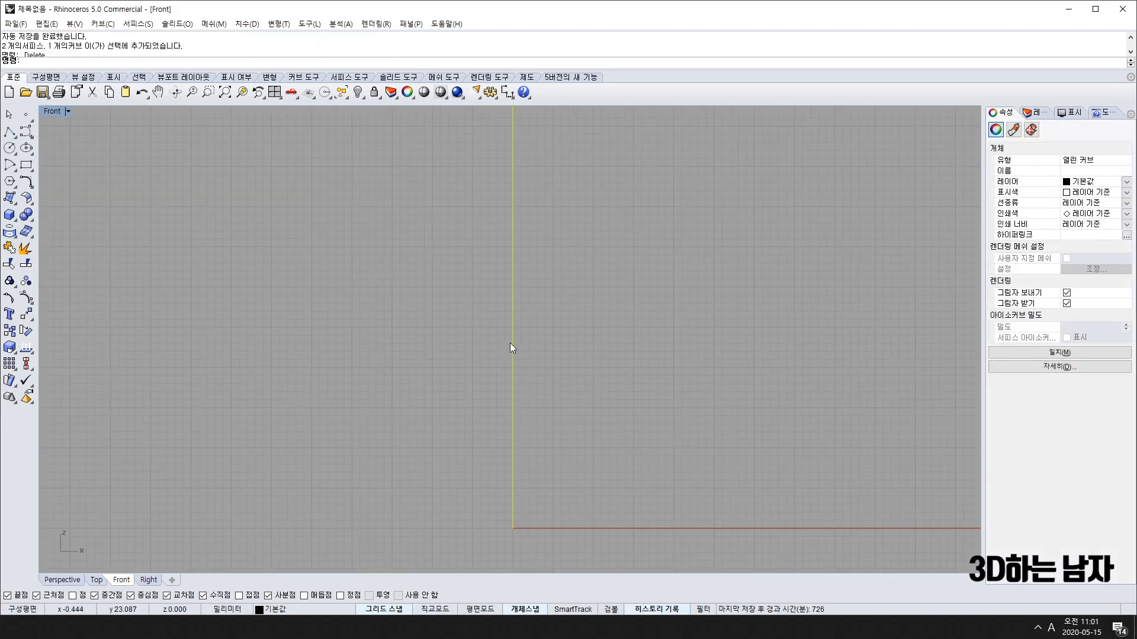
pyautogui.moveTo(510, 343); pyautogui.dragTo(504, 467)
pyautogui.scroll(-10, 516, 464)
pyautogui.moveTo(590, 487); pyautogui.dragTo(542, 439, button='right')
pyautogui.press('Delete')
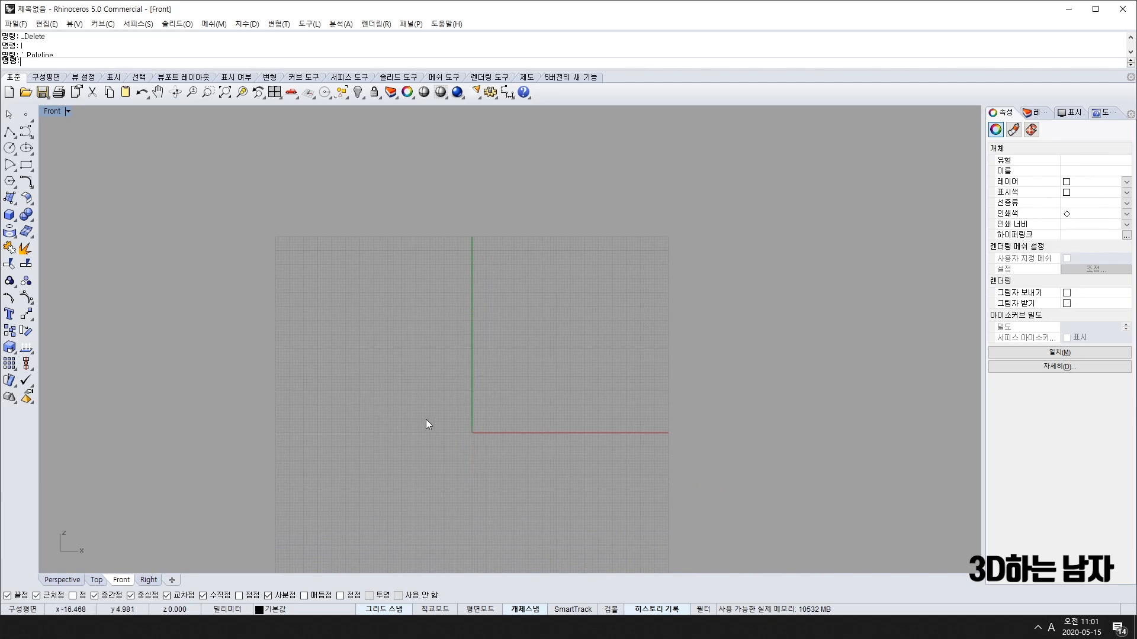
# Start a polyline at (0, 35) for the spinning top's handle and rim, through (1, 35), (1, 32), (10, 32), (10, 33) and (12, 33)
pyautogui.scroll(10, 478, 412)
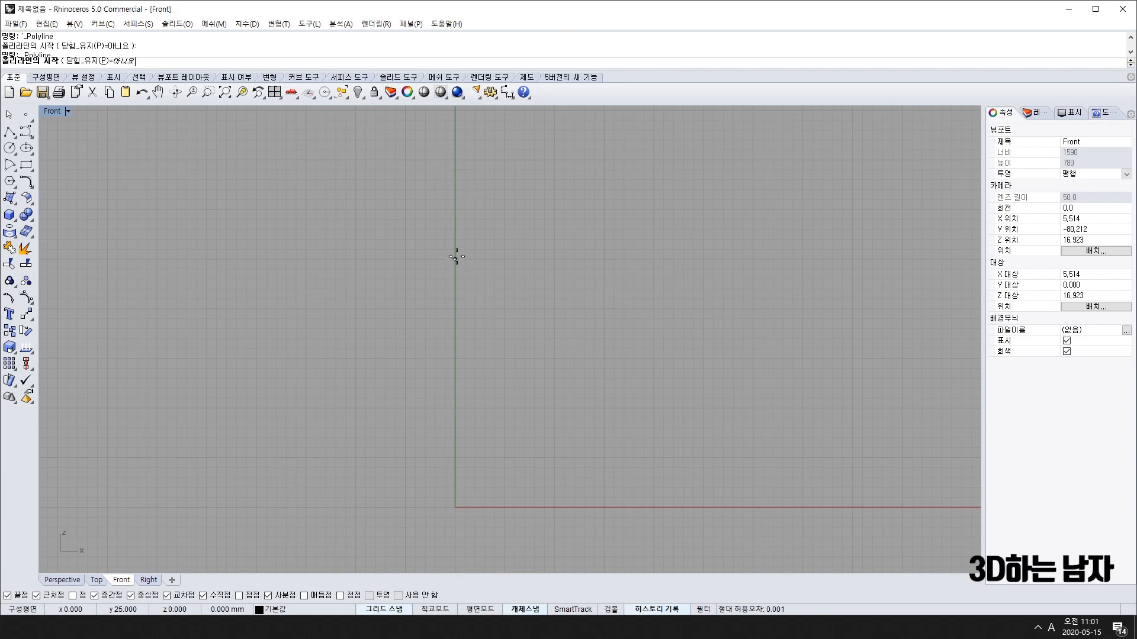
pyautogui.click(456, 160)
pyautogui.click(465, 160)
pyautogui.click(465, 190)
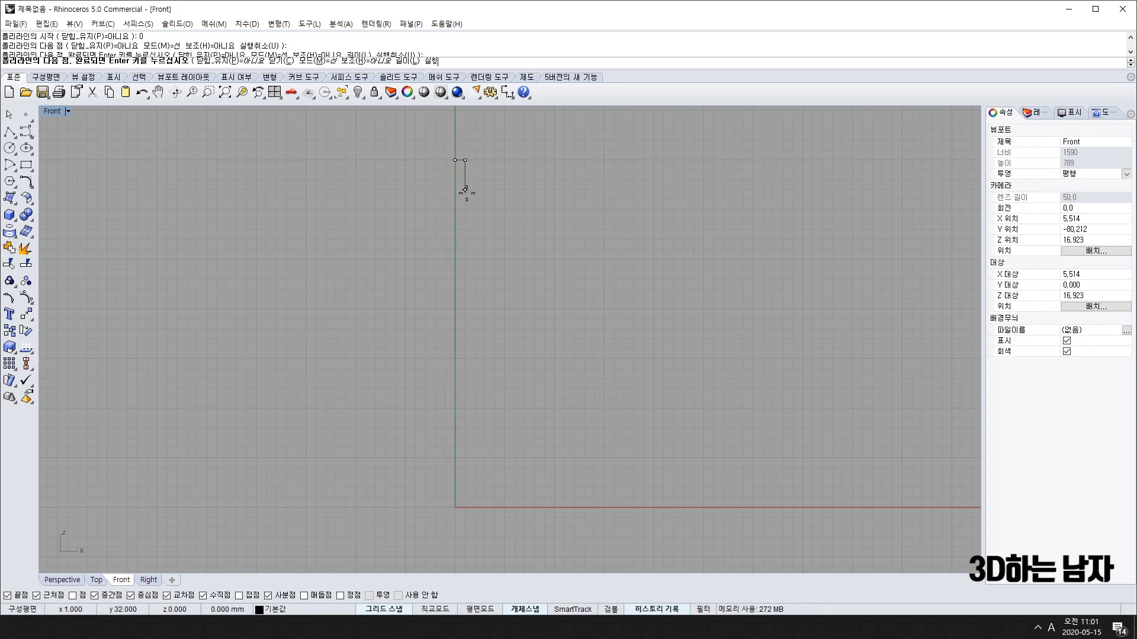
pyautogui.click(554, 190)
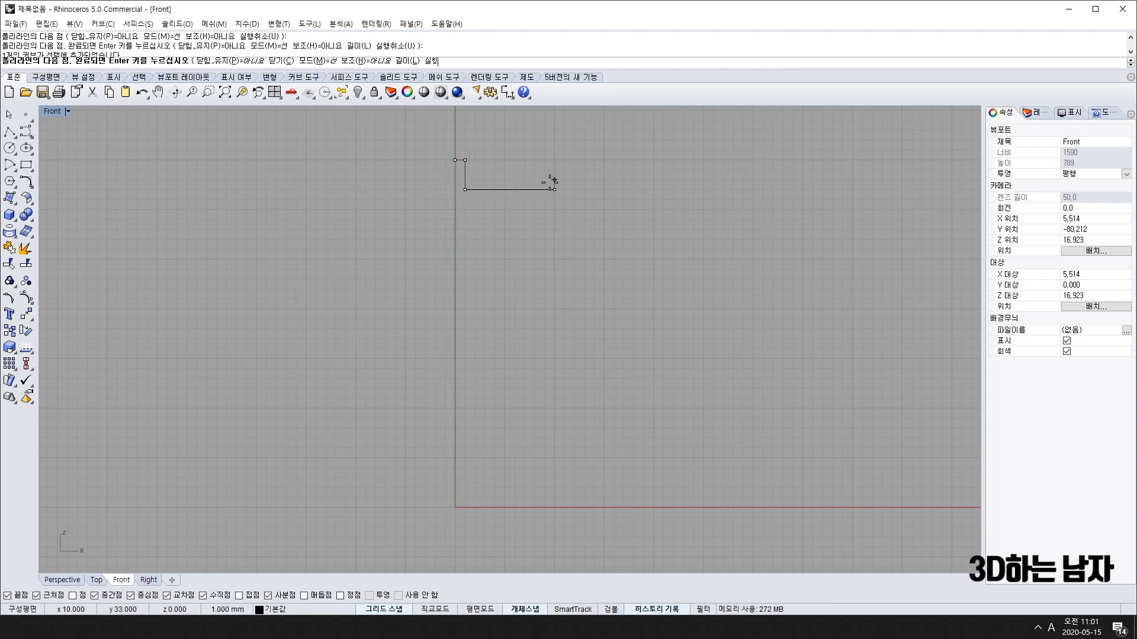
pyautogui.click(554, 180)
pyautogui.click(574, 180)
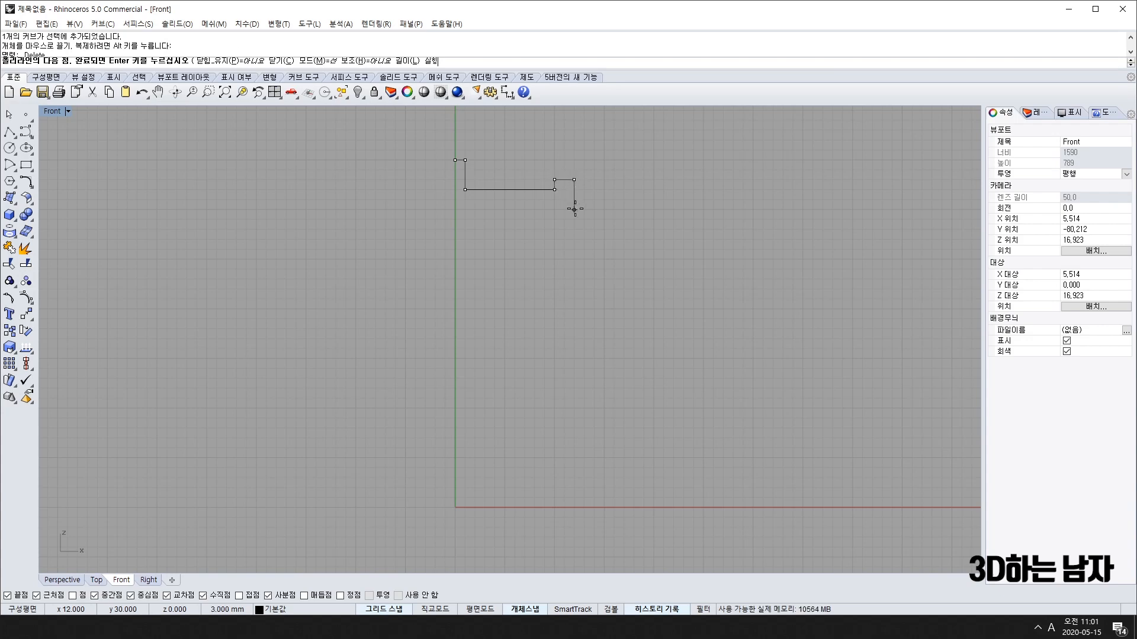
# Complete the spinning-top profile through (12, 30), (1, 22) and (1, 20), ending on the axis at (0, 19)
pyautogui.click(465, 290)
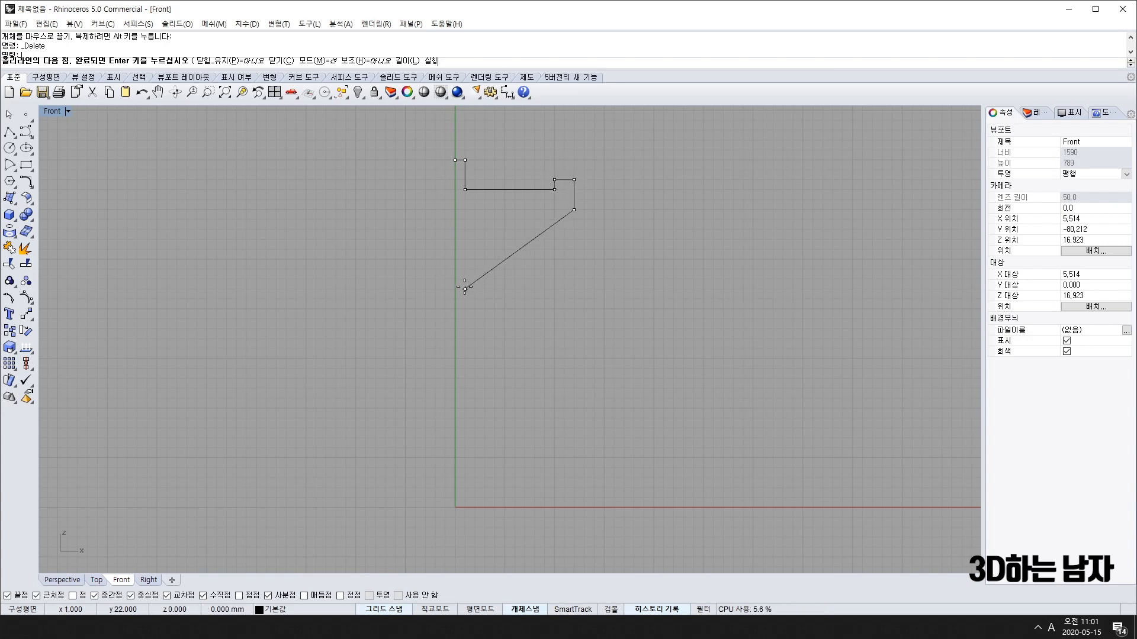
pyautogui.click(465, 309)
pyautogui.click(456, 318)
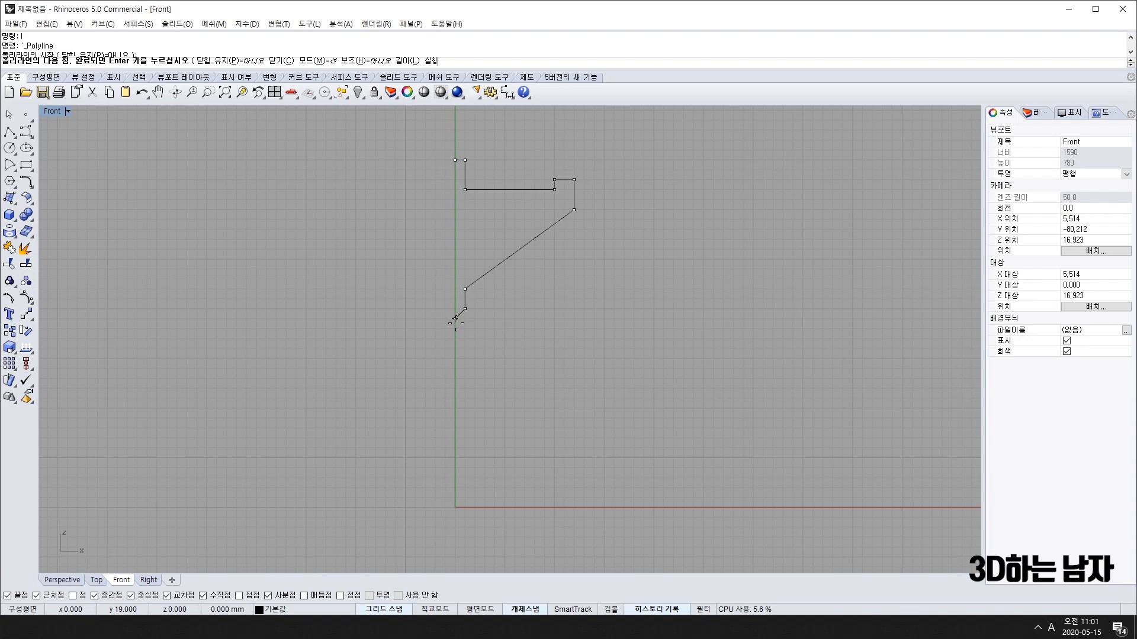
pyautogui.press('Return')
# Revolve the spinning-top profile a full 360° around the vertical axis starting at the origin
pyautogui.click(492, 273)
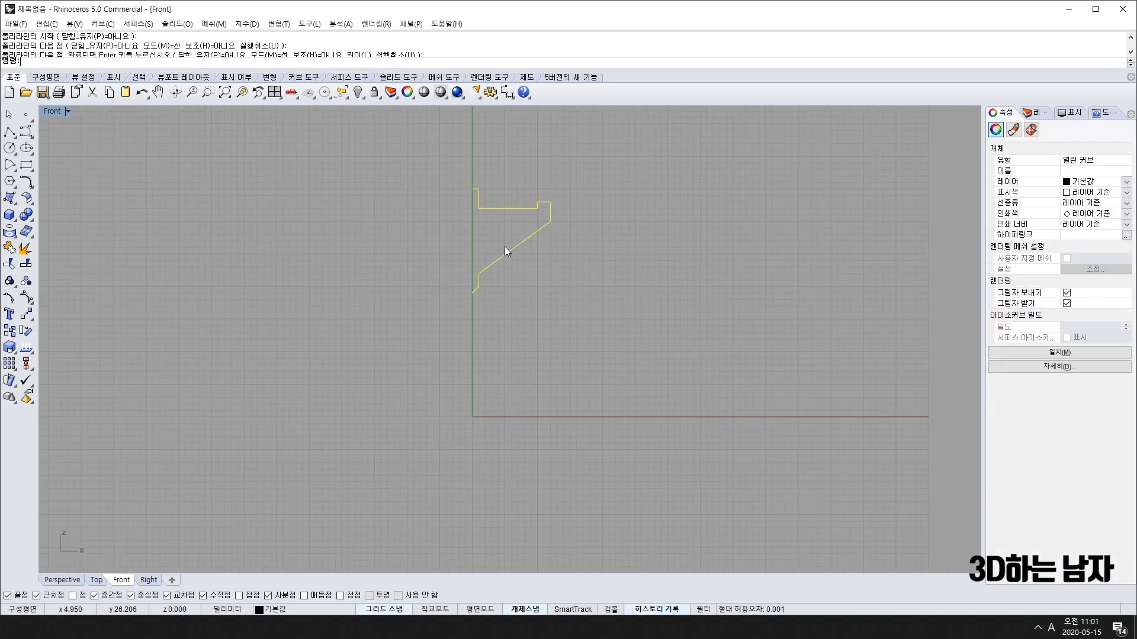
pyautogui.scroll(-3, 473, 355)
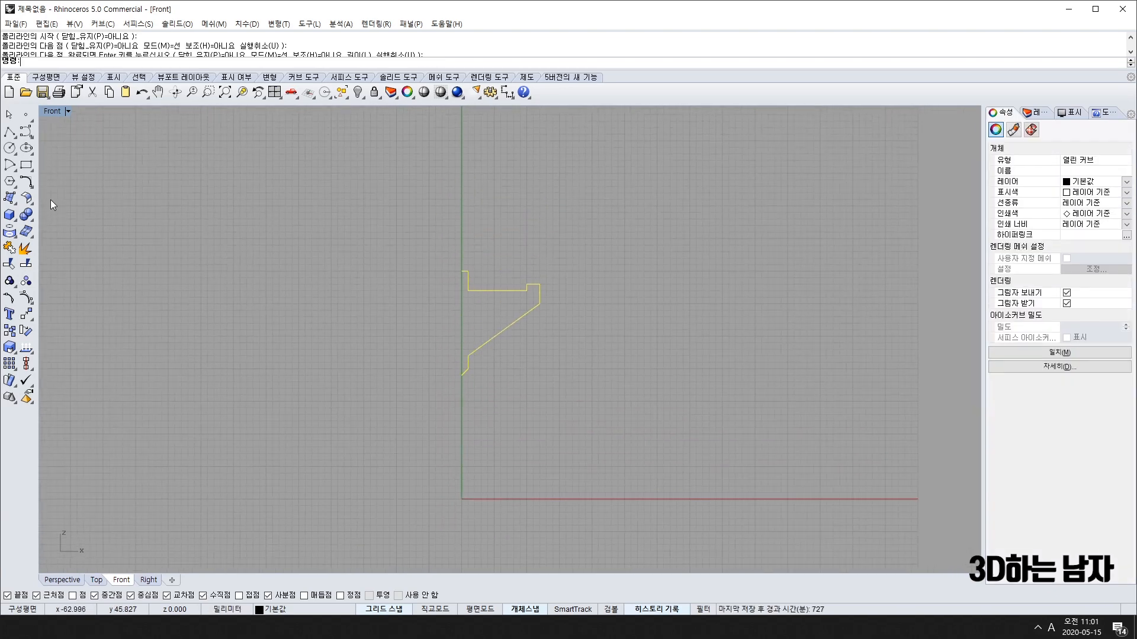
pyautogui.click(13, 202)
pyautogui.click(62, 255)
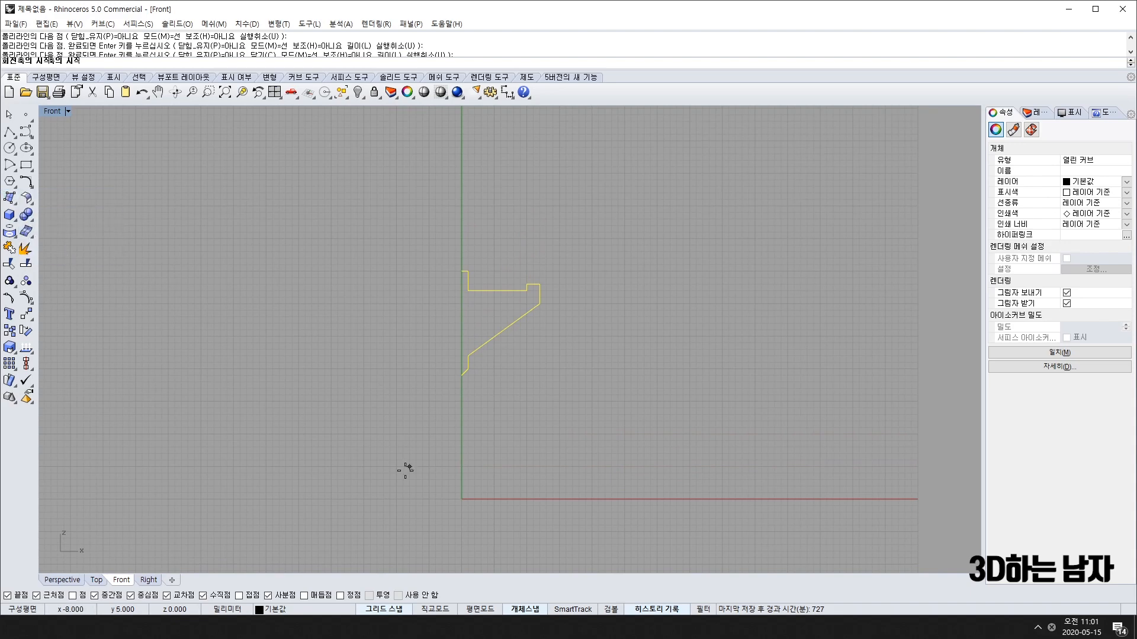
pyautogui.click(462, 500)
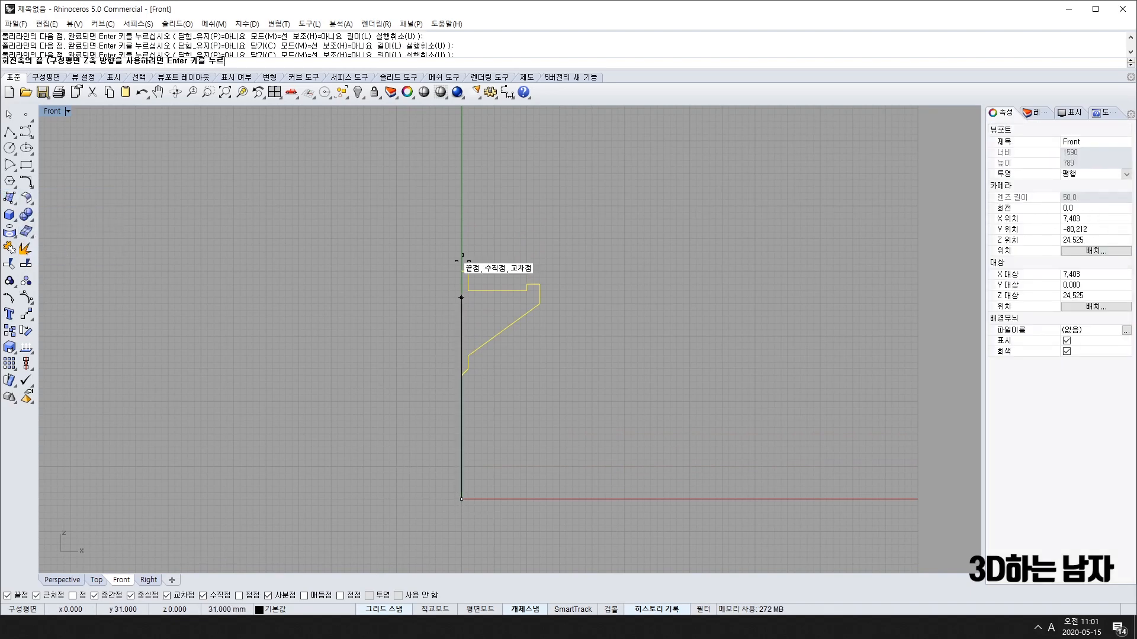
pyautogui.click(473, 187)
pyautogui.press('Return')
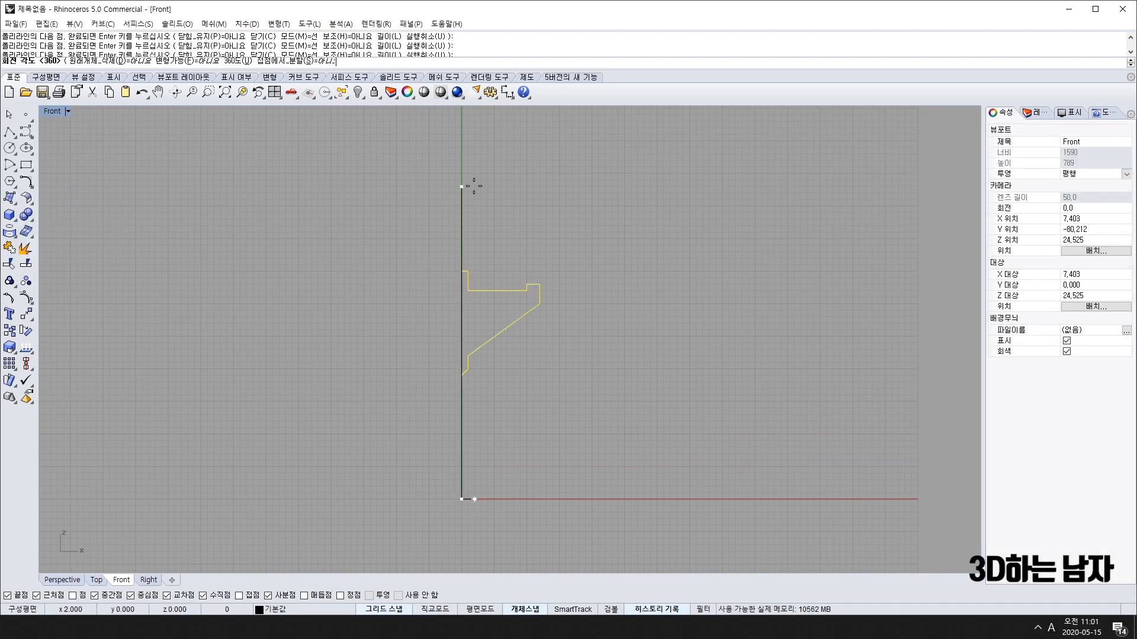
pyautogui.press('Return')
pyautogui.moveTo(616, 339); pyautogui.dragTo(578, 344, button='right')
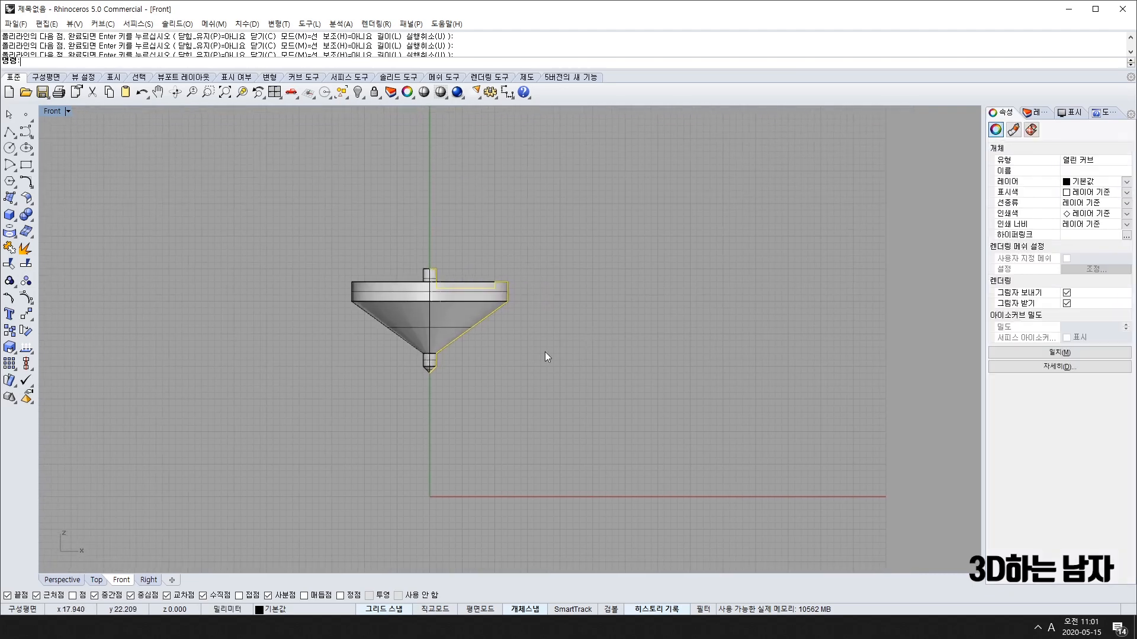
# Set the Front viewport's display mode to wireframe
pyautogui.scroll(3, 482, 311)
pyautogui.click(53, 112)
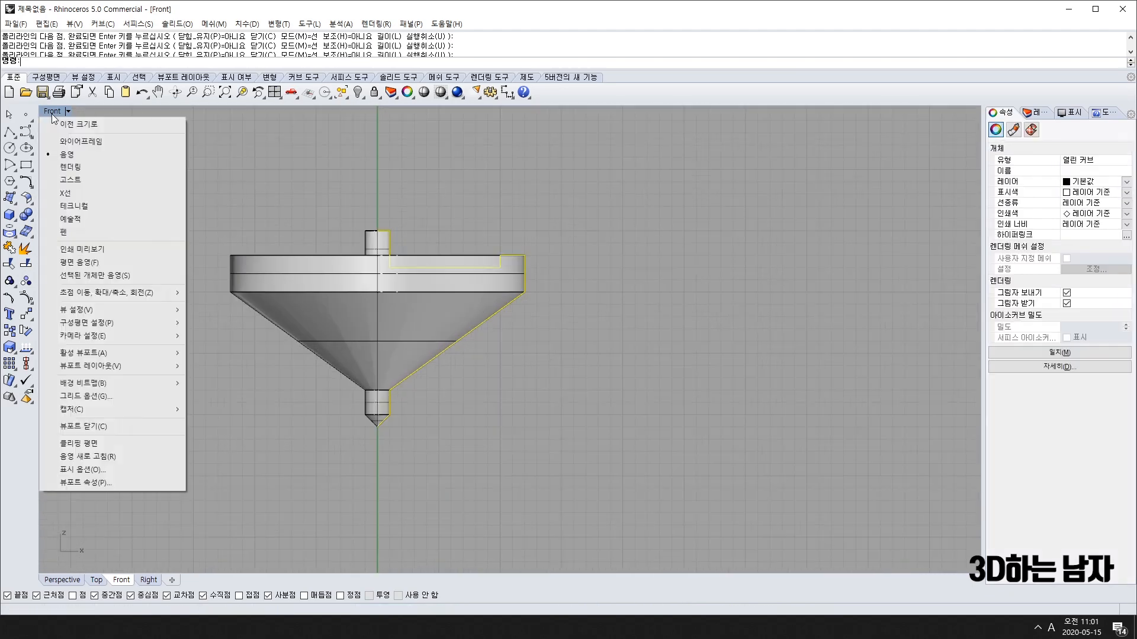
pyautogui.click(81, 141)
pyautogui.scroll(-1, 341, 272)
pyautogui.moveTo(341, 271); pyautogui.dragTo(410, 308, button='right')
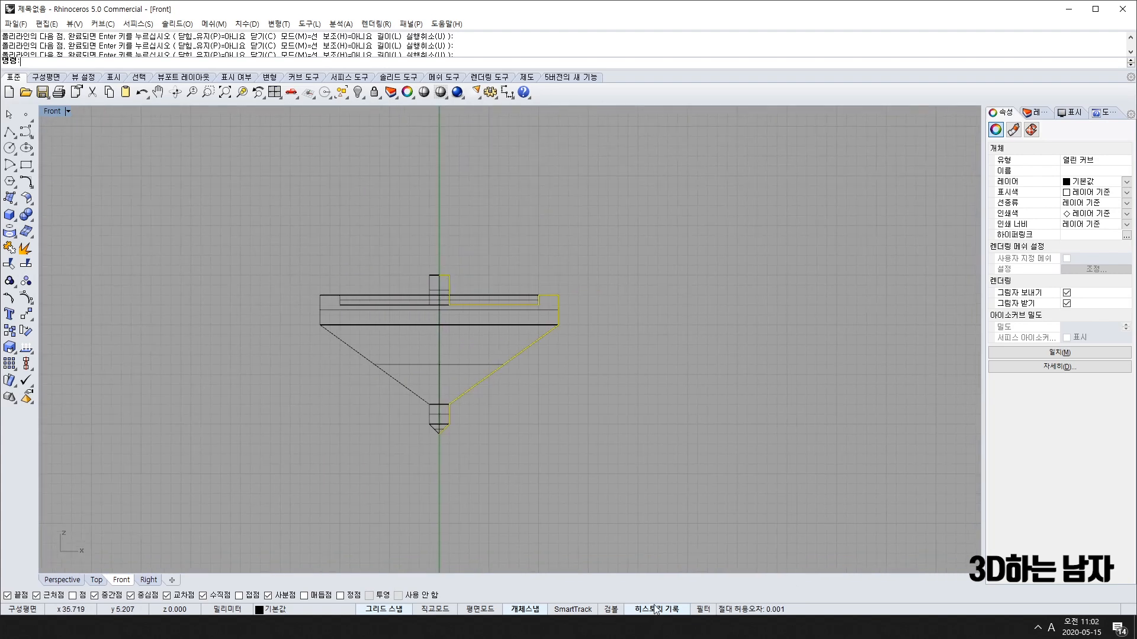
# Show the spinning-top profile's control points and move the two outer rim points inward to x = 11
pyautogui.press('F10')
pyautogui.scroll(1, 554, 299)
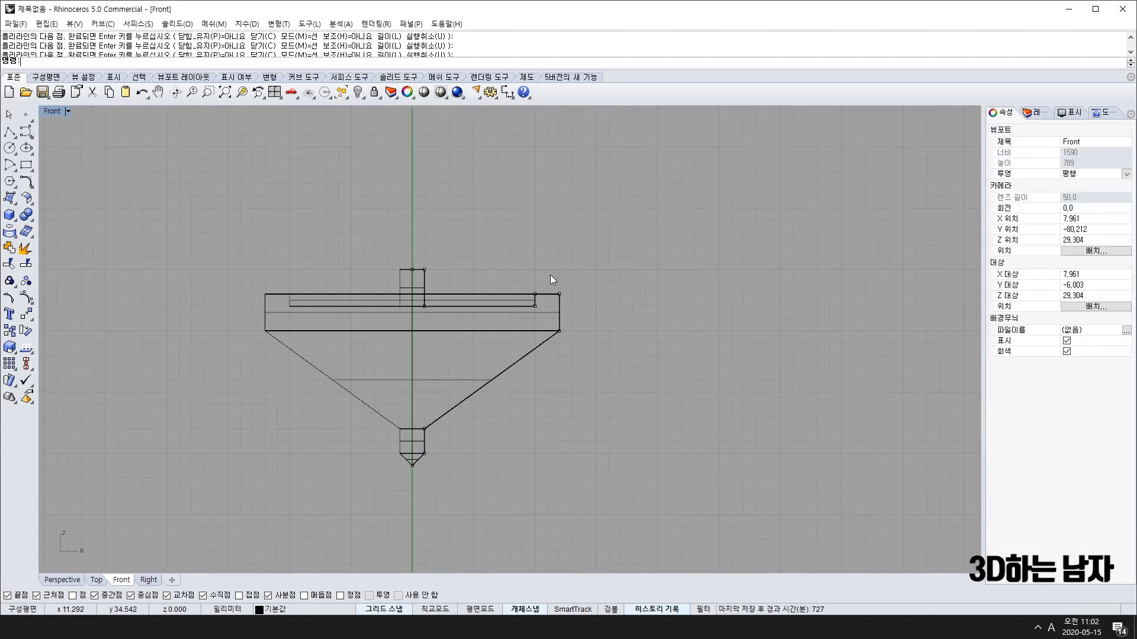
pyautogui.moveTo(549, 274); pyautogui.dragTo(592, 358)
pyautogui.moveTo(559, 294); pyautogui.dragTo(546, 294)
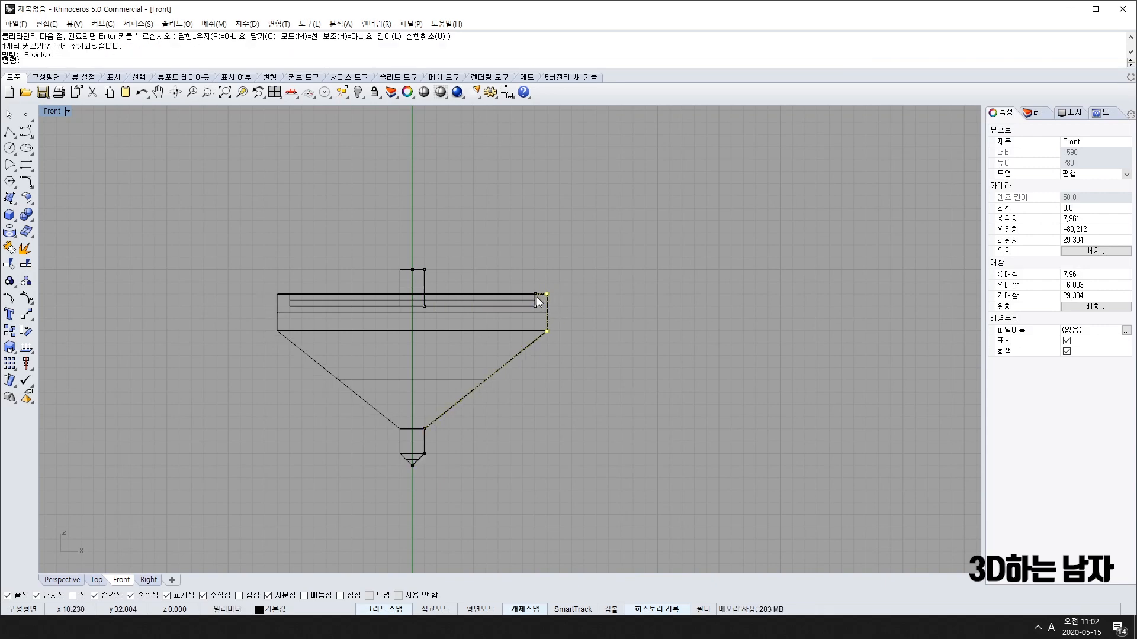
# Reshape the rim into a slant with its upper outer point at x = 12 and its lower outer point at x = 11
pyautogui.scroll(-5, 590, 364)
pyautogui.scroll(4, 589, 367)
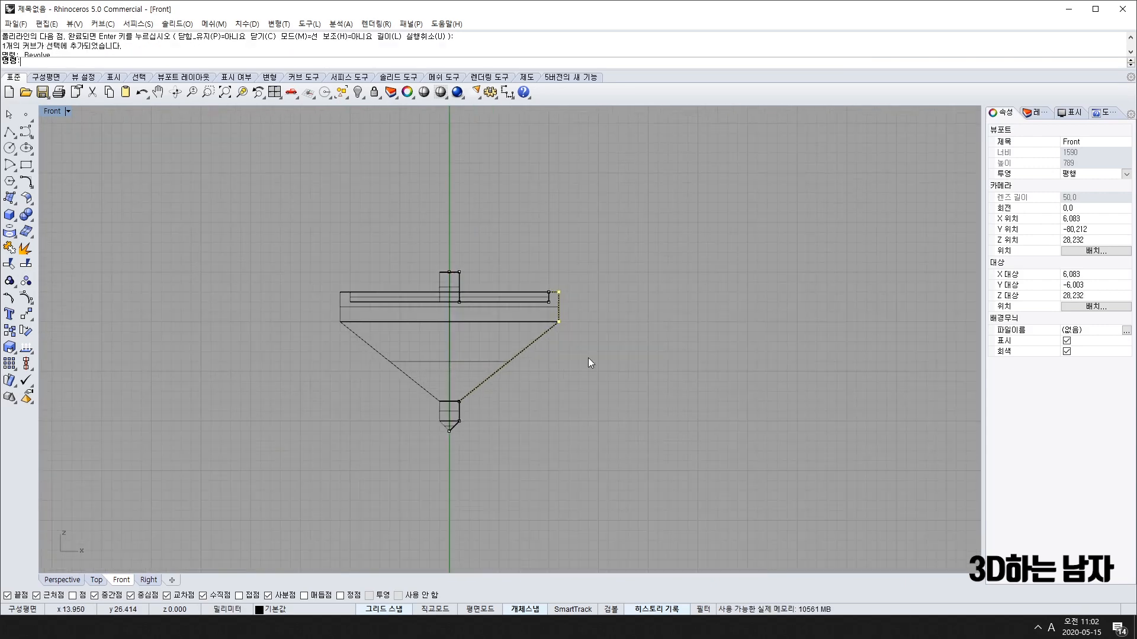
pyautogui.moveTo(570, 332); pyautogui.dragTo(575, 293)
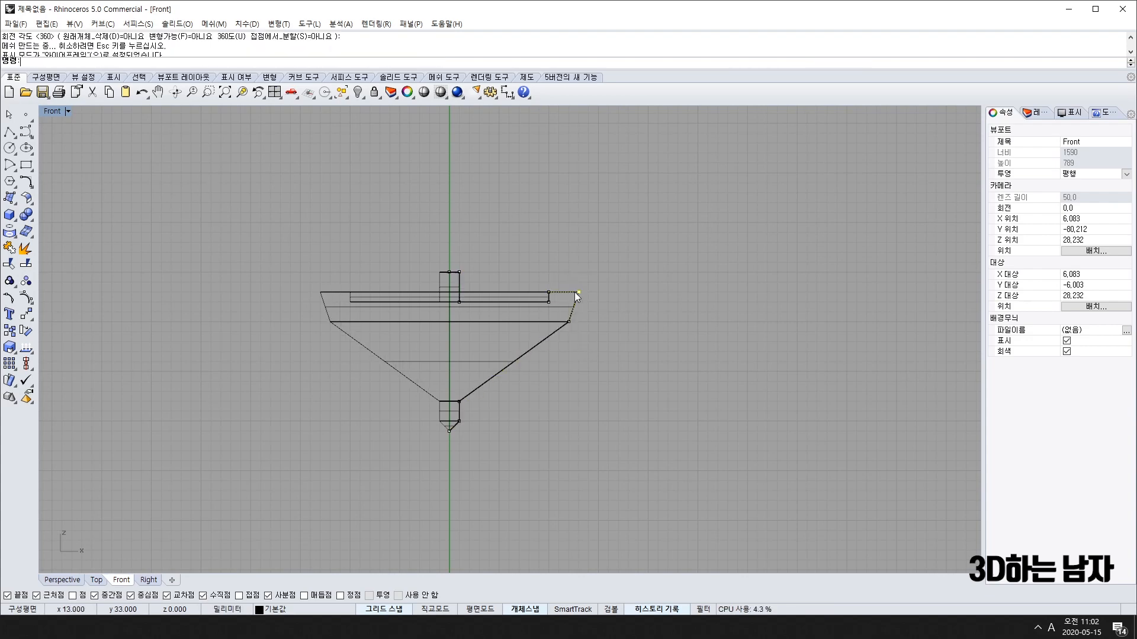
pyautogui.moveTo(609, 365); pyautogui.dragTo(610, 364)
pyautogui.moveTo(567, 319); pyautogui.dragTo(559, 321)
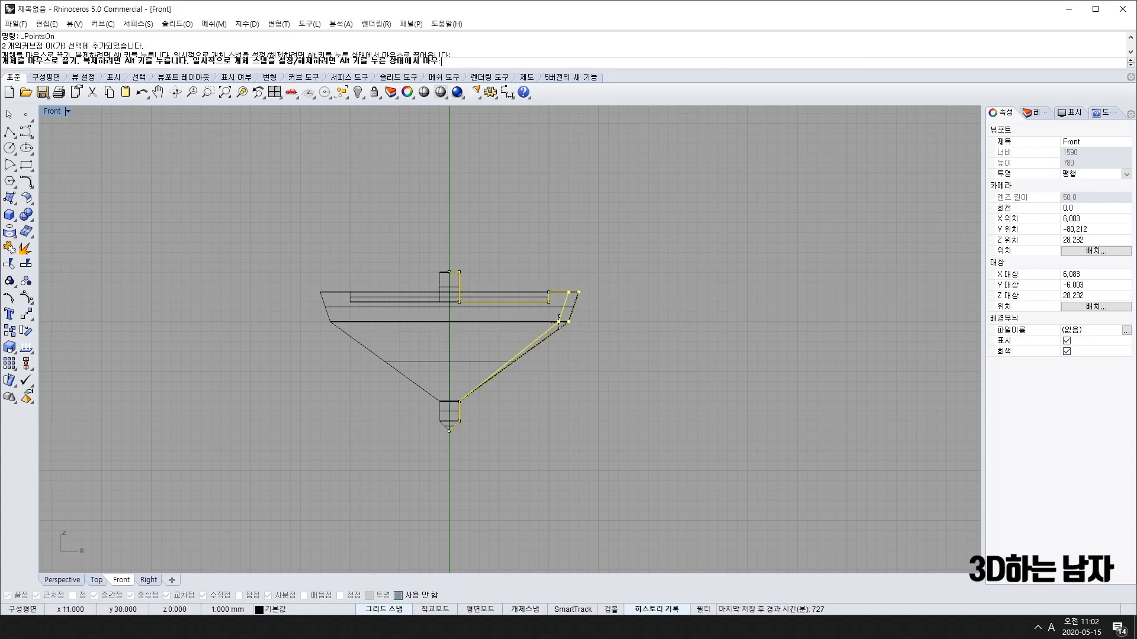
pyautogui.click(612, 350)
# Restore the four-viewport layout and examine the reshaped spinning top from several angles in the Perspective view
pyautogui.scroll(-3, 495, 319)
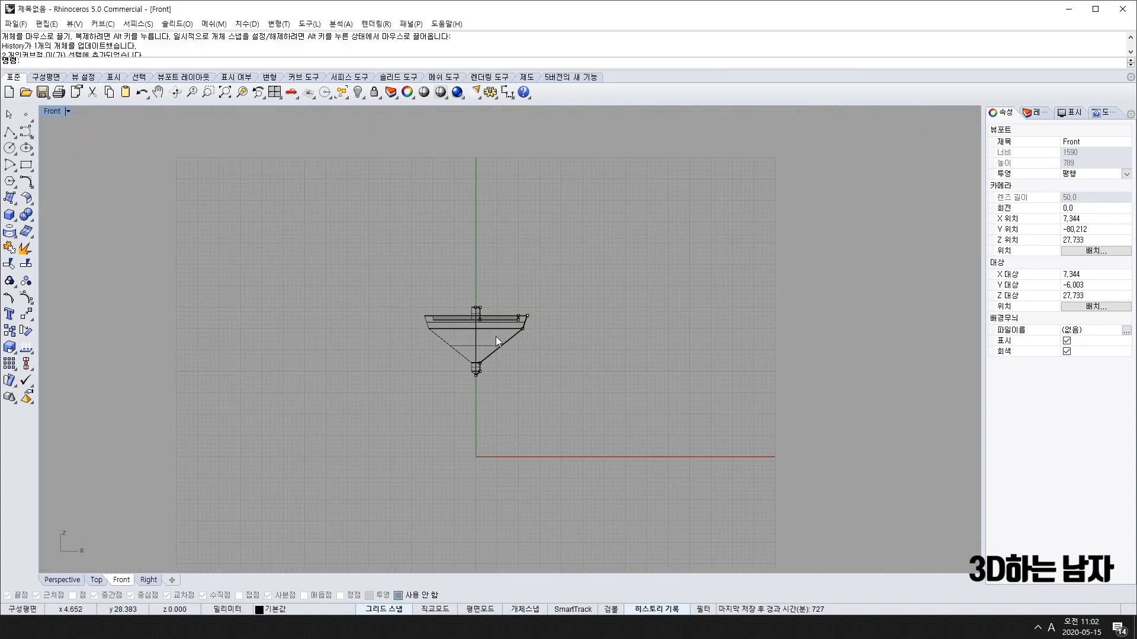
pyautogui.scroll(1, 555, 357)
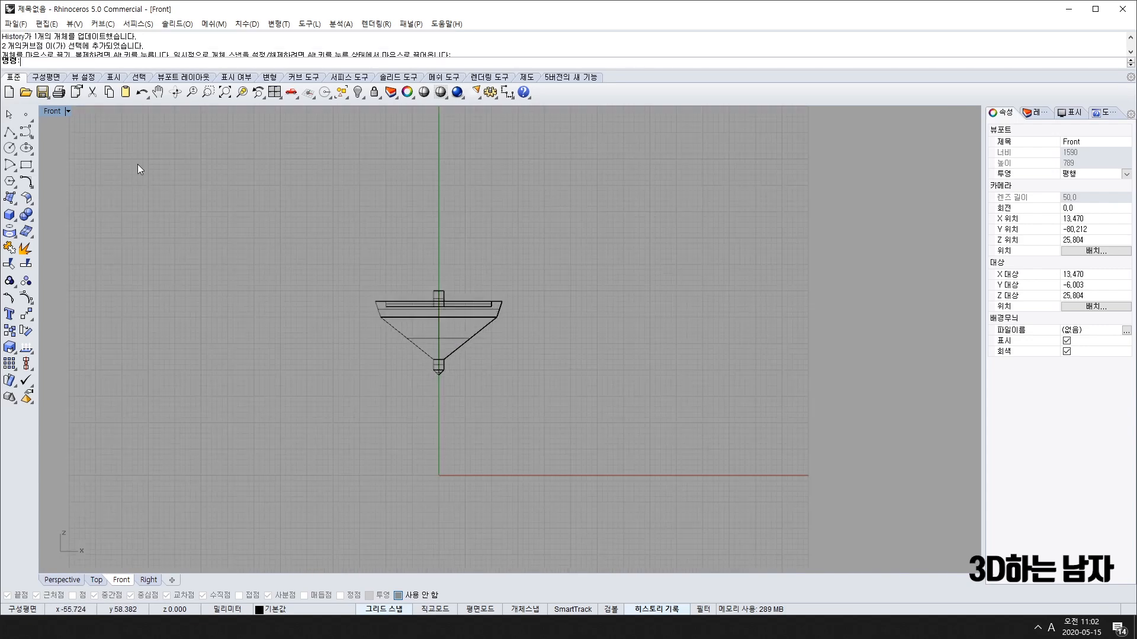
pyautogui.doubleClick(60, 113)
pyautogui.moveTo(822, 158); pyautogui.dragTo(822, 176, button='right')
pyautogui.scroll(9, 821, 175)
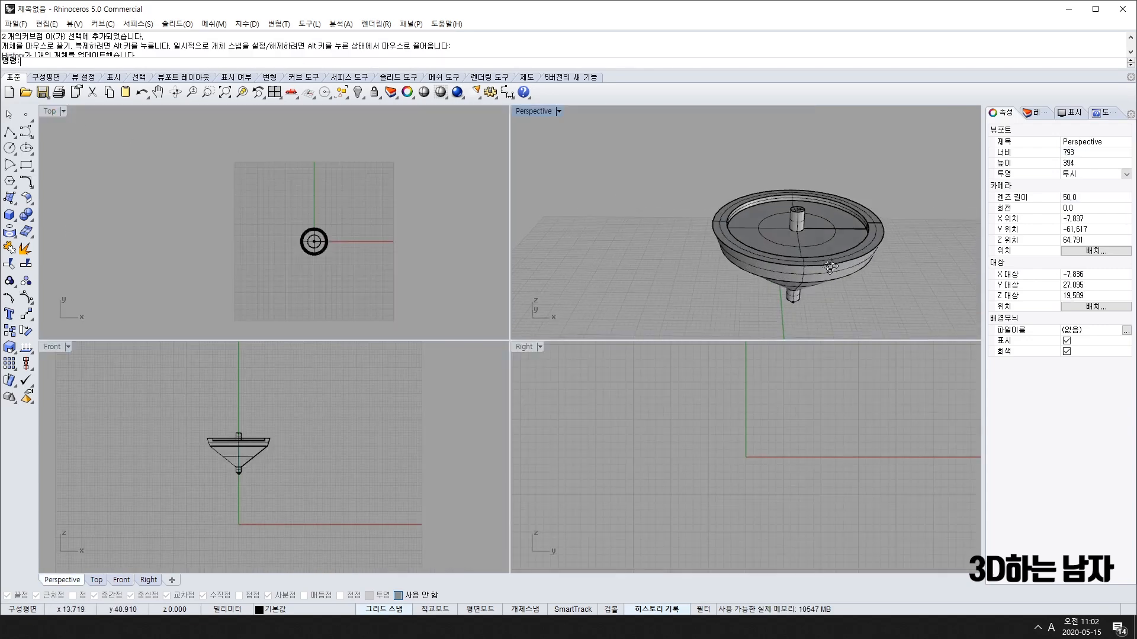
pyautogui.moveTo(841, 267); pyautogui.dragTo(795, 247, button='right')
pyautogui.scroll(5, 749, 191)
pyautogui.scroll(-7, 749, 190)
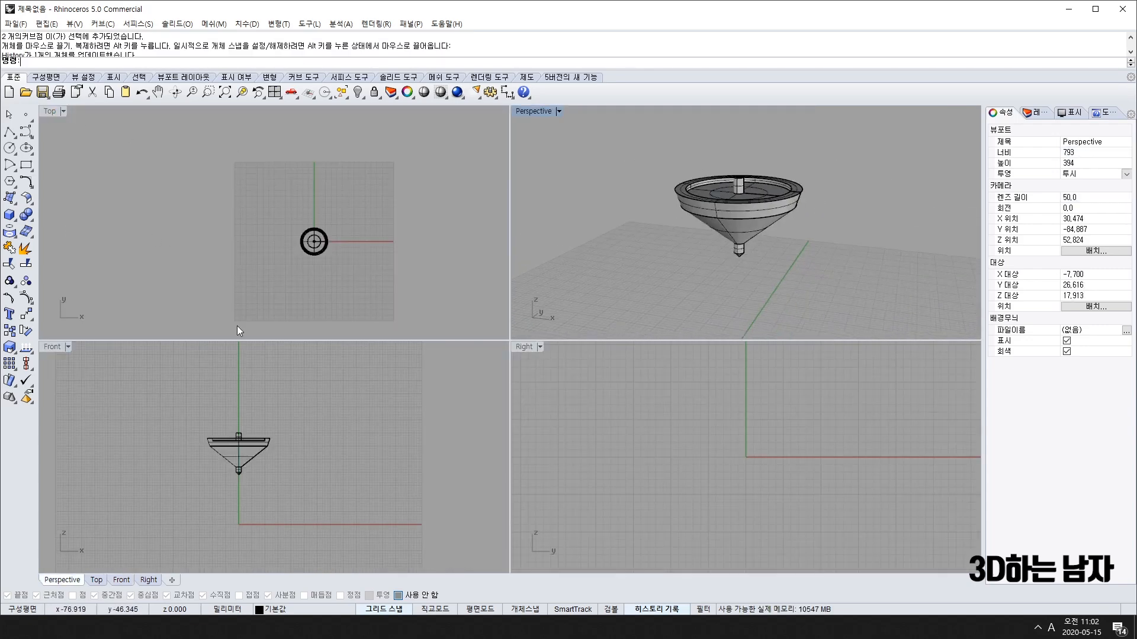
# Move the spinning top straight down in the Front view until its tip meets the origin, and switch to the PowerPoint bottle and wine glass slide
pyautogui.click(254, 448)
pyautogui.moveTo(254, 448); pyautogui.dragTo(319, 502)
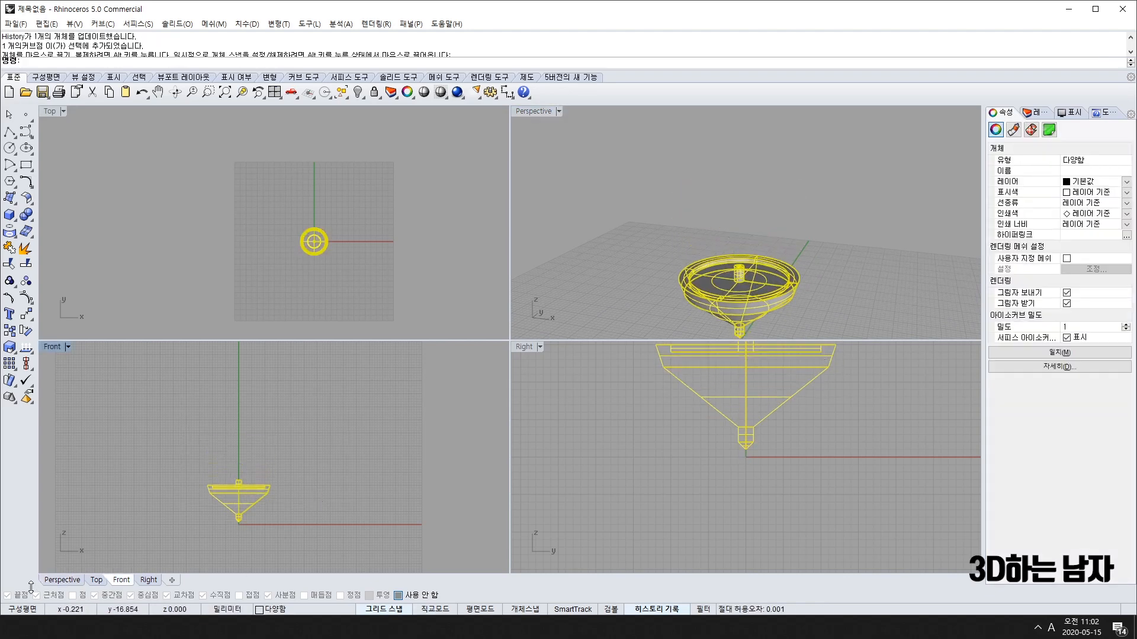
pyautogui.hotkey('alt', 'Tab')
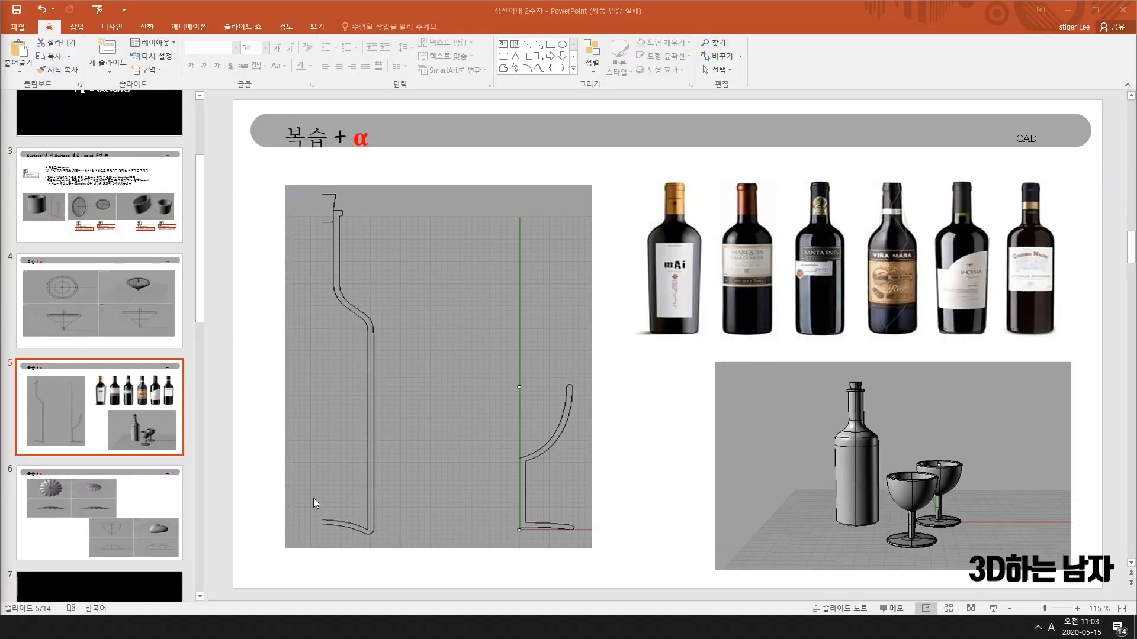
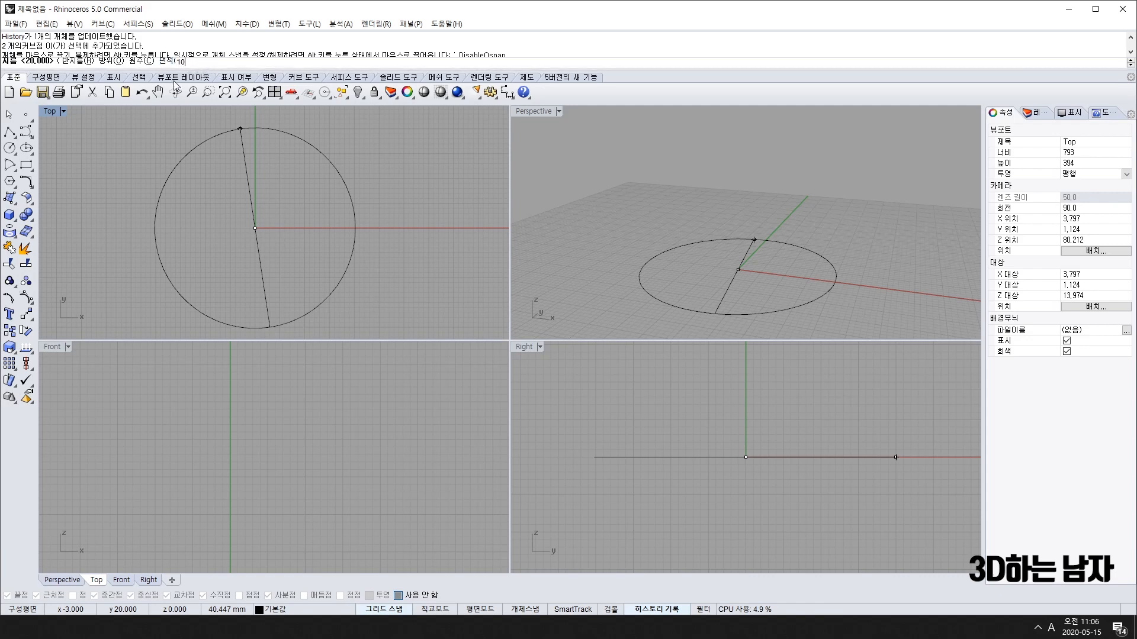
# Draw two concentric circles centred on the origin in the Top view, 10 mm and 8 mm in diameter
pyautogui.press('Return')
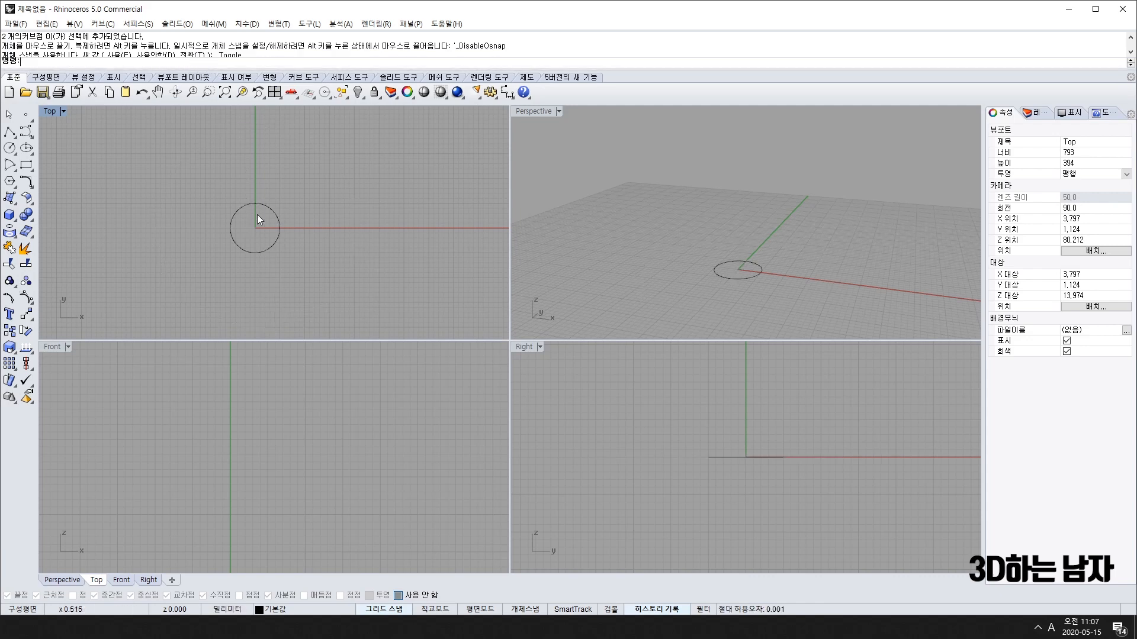
pyautogui.scroll(3, 265, 236)
pyautogui.click(10, 148)
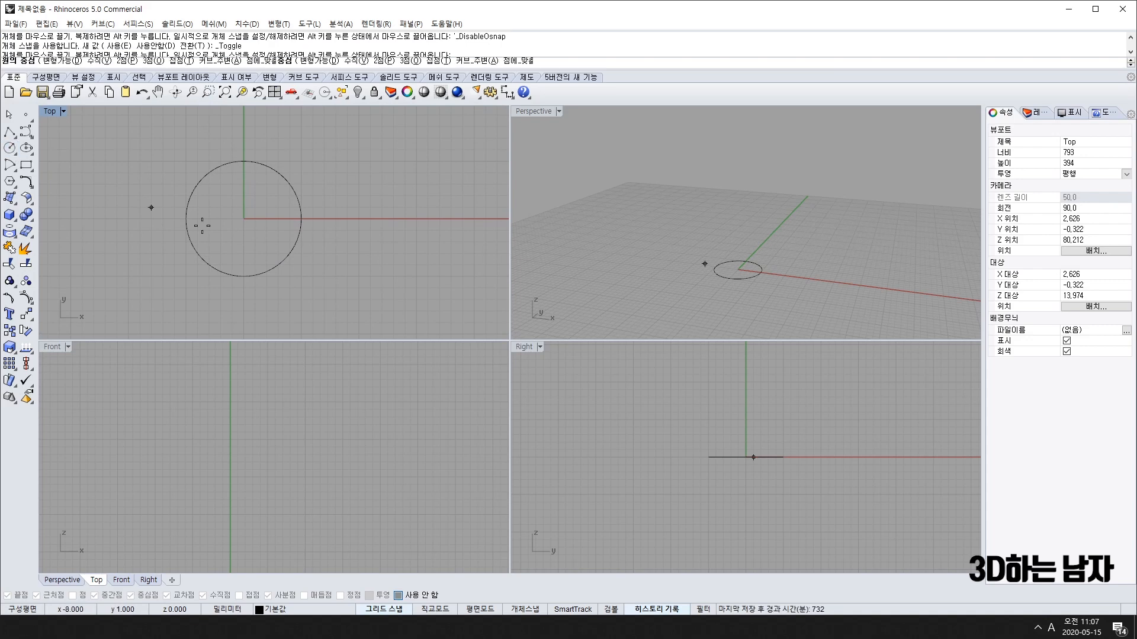
pyautogui.click(243, 219)
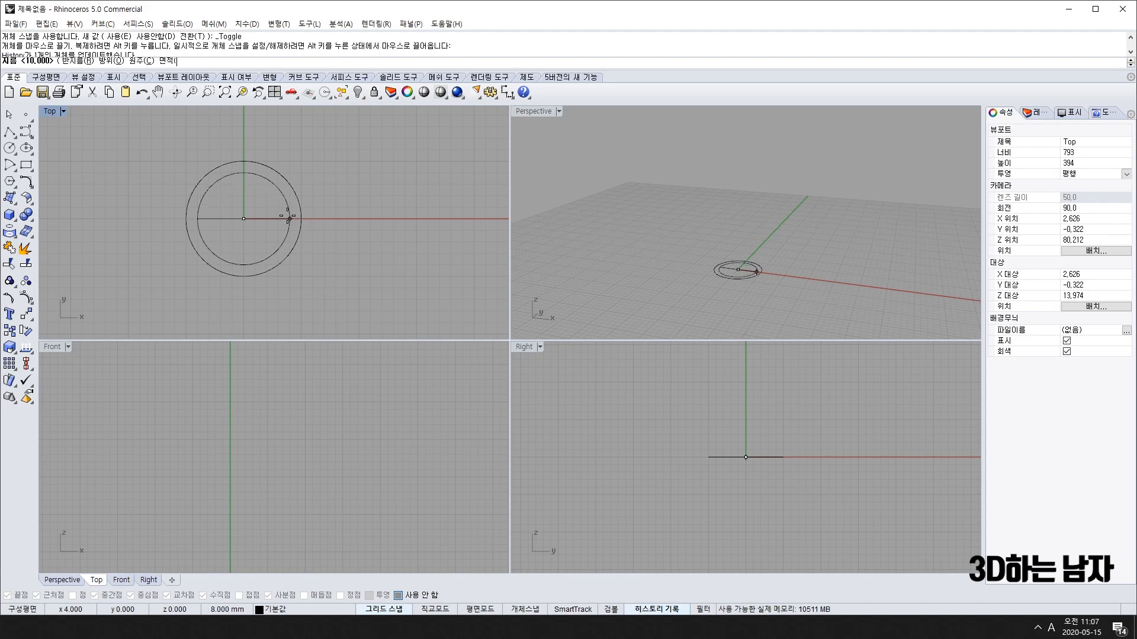
pyautogui.click(289, 218)
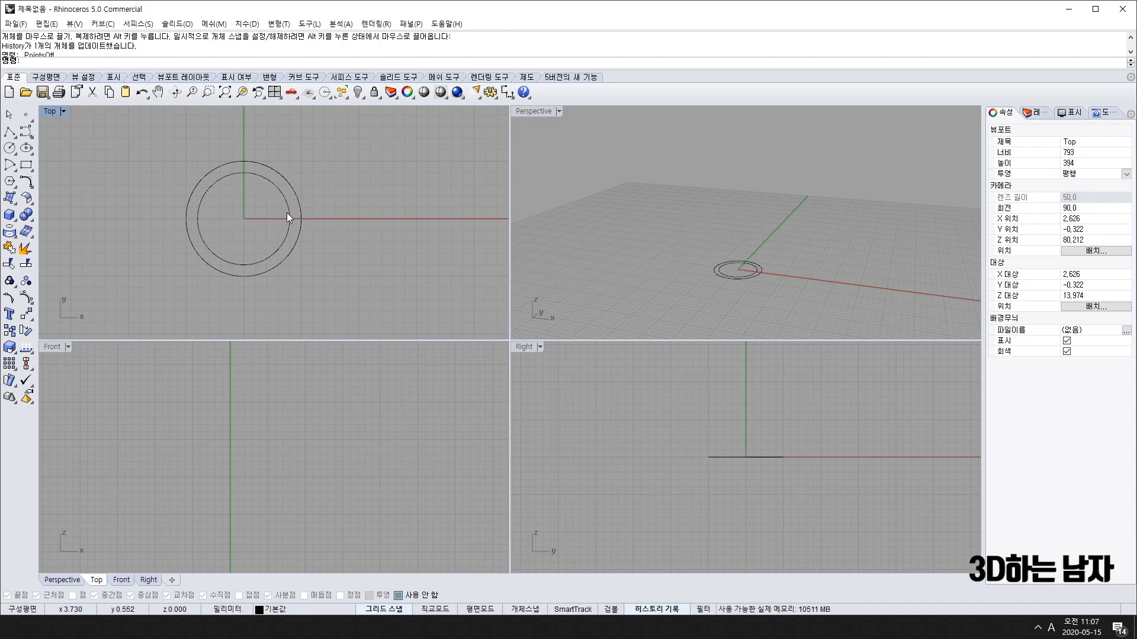
# Check the inner circle's control point on the x axis, hide the control points and select the inner circle
pyautogui.click(299, 218)
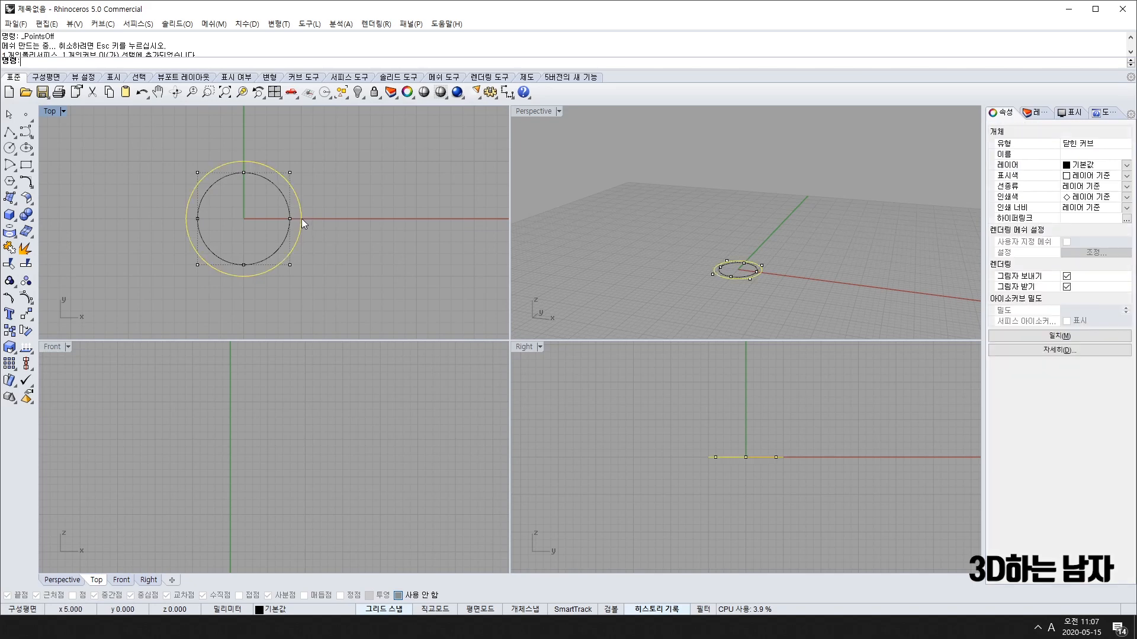
pyautogui.press('Escape')
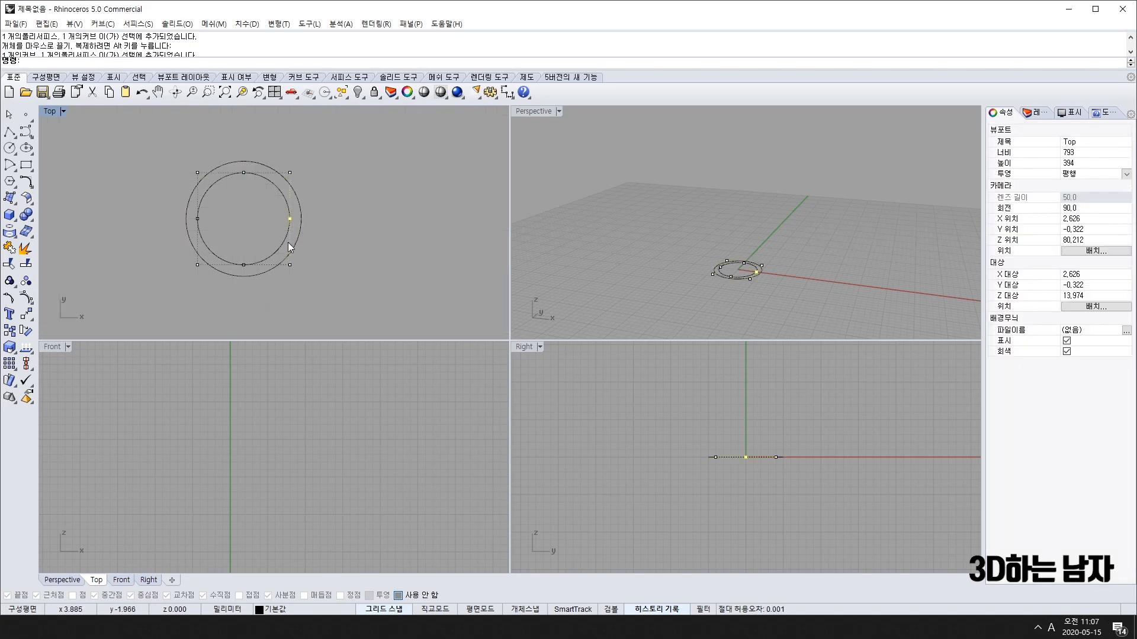
pyautogui.click(289, 222)
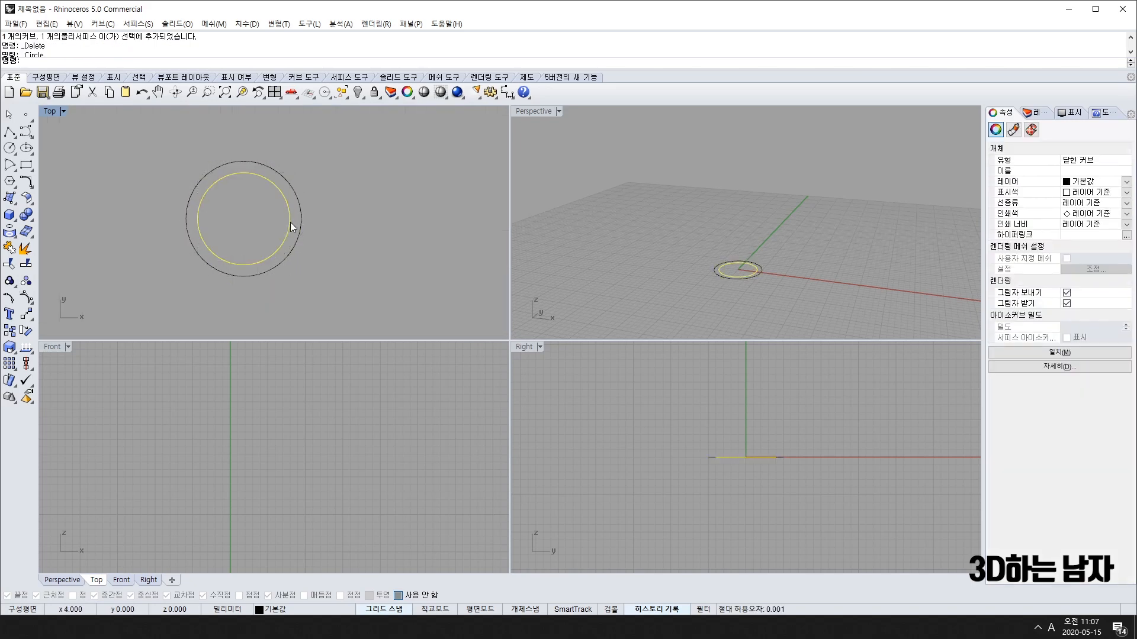
pyautogui.click(27, 114)
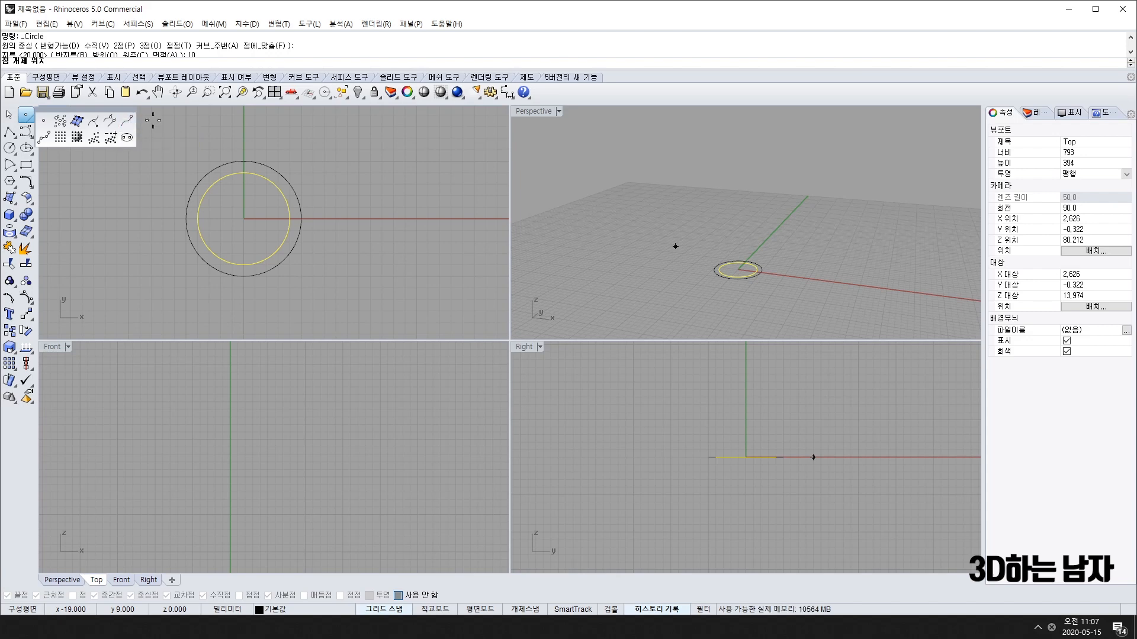
pyautogui.click(128, 121)
pyautogui.click(152, 115)
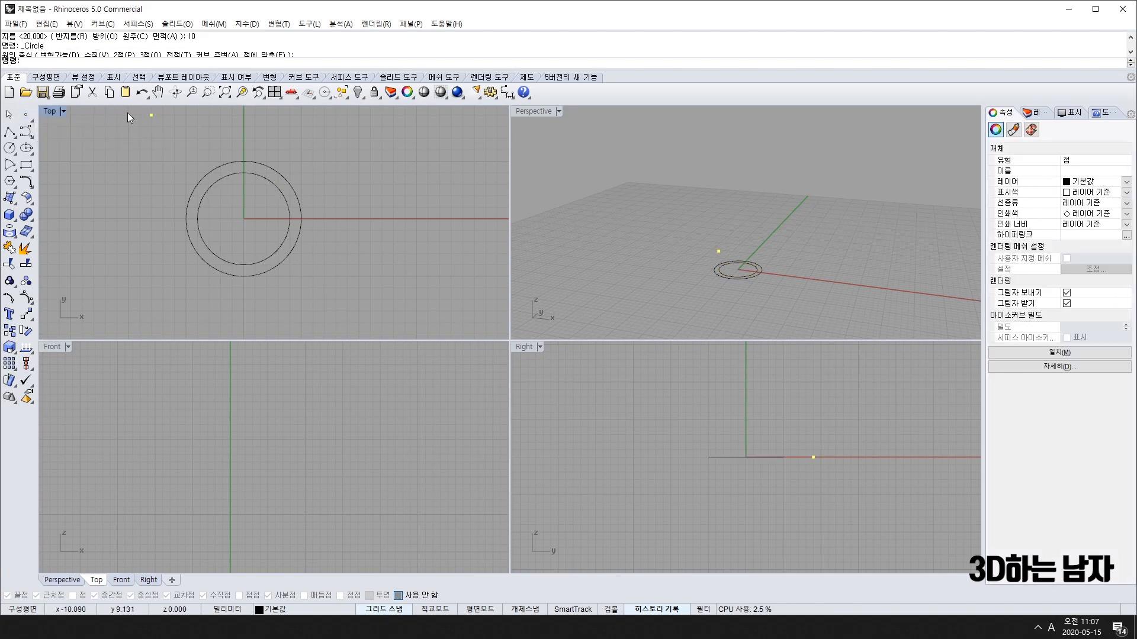
pyautogui.press('Delete')
# Float the point tools as a separate palette and mark the curve start of both concentric circles with point objects
pyautogui.click(26, 114)
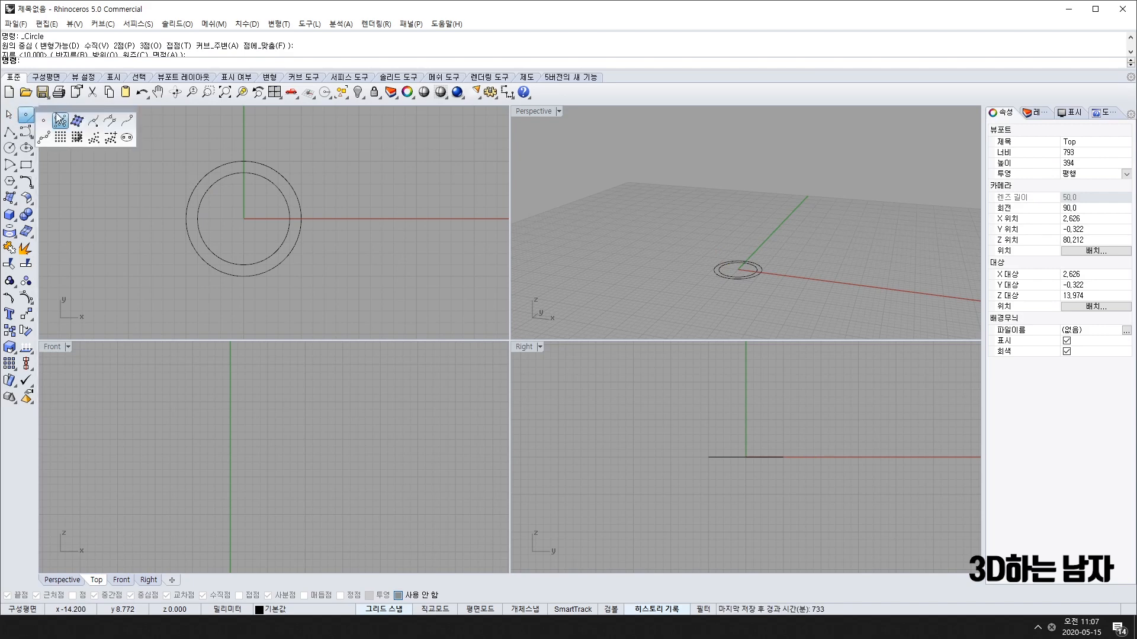
pyautogui.moveTo(56, 110); pyautogui.dragTo(79, 130)
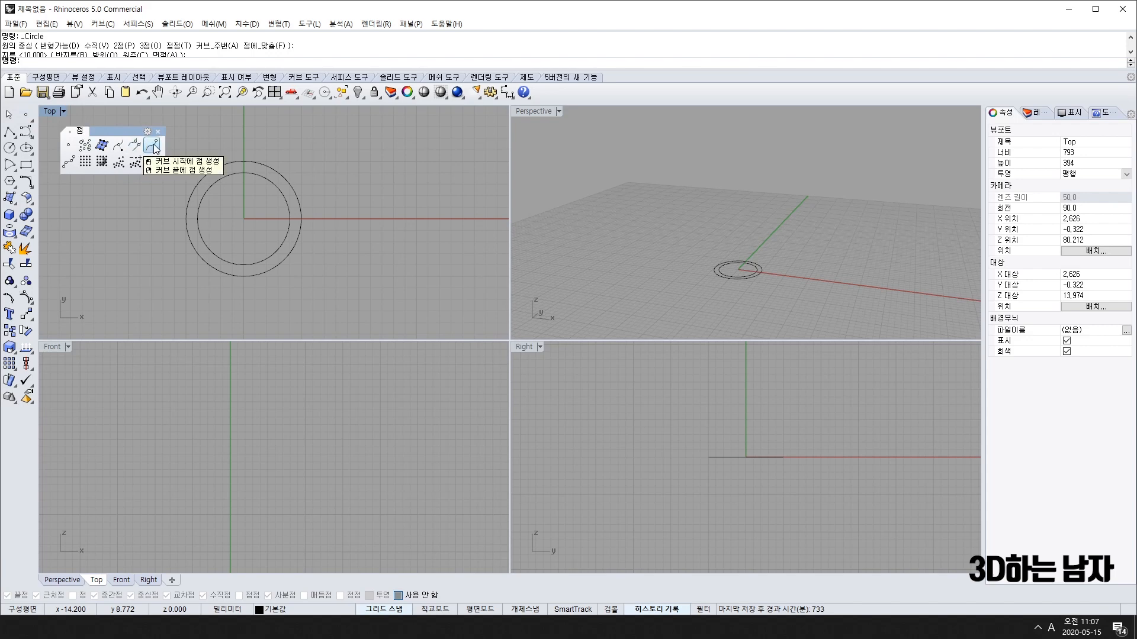
pyautogui.click(153, 146)
pyautogui.click(294, 210)
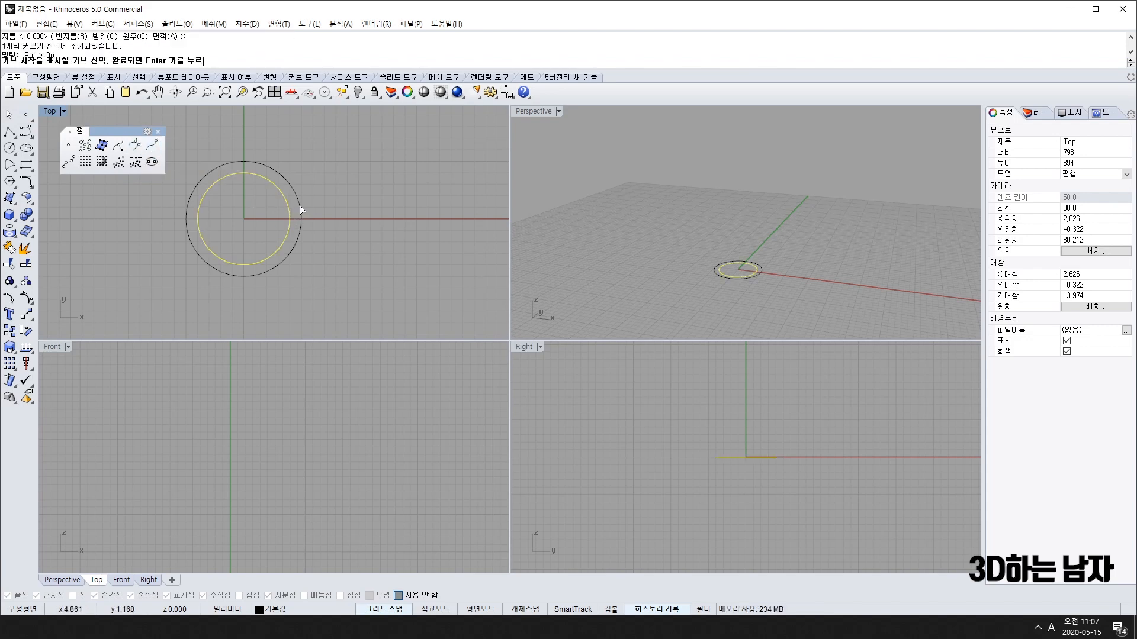
pyautogui.click(300, 205)
pyautogui.press('Return')
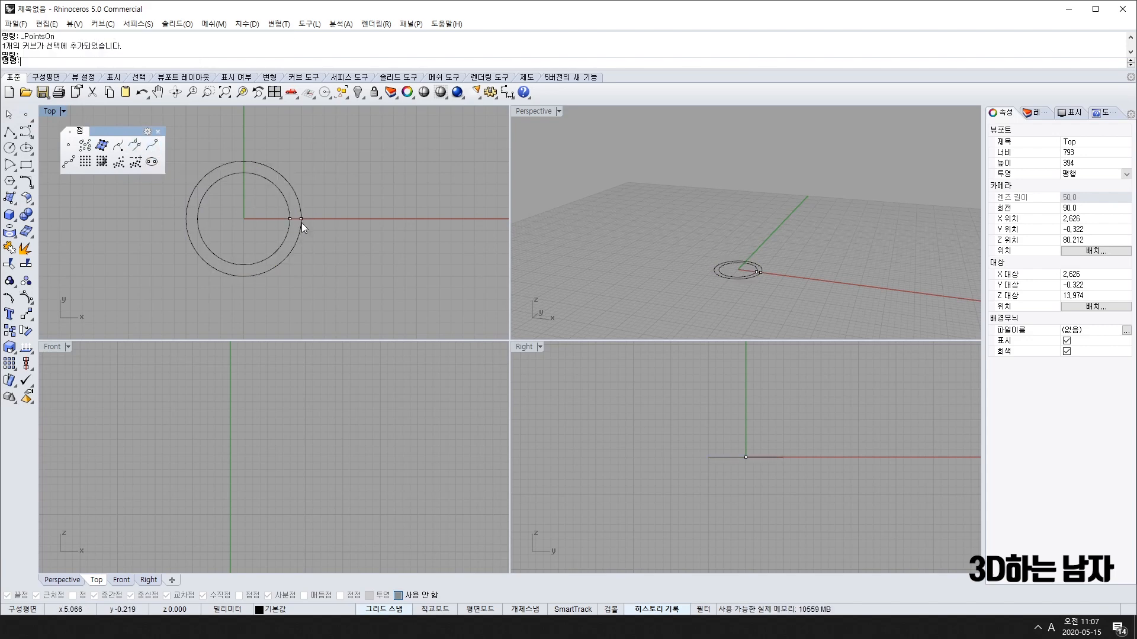
# Delete the two concentric circles together with their curve-start point objects
pyautogui.click(301, 218)
pyautogui.keyDown('shift'); pyautogui.click(290, 219); pyautogui.keyUp('shift')
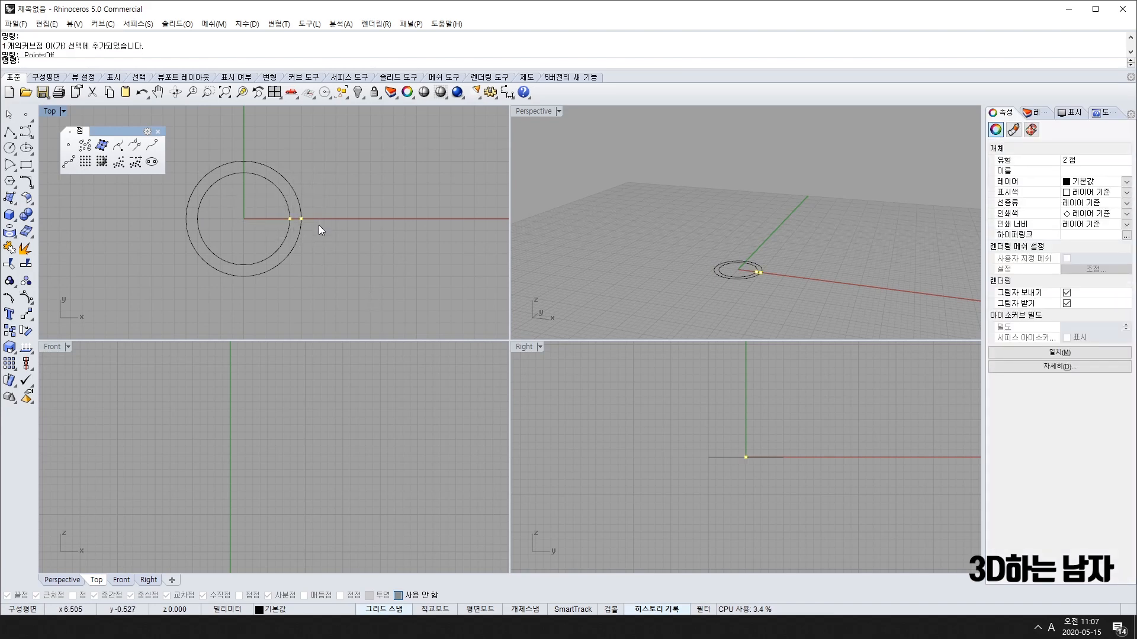
pyautogui.click(10, 148)
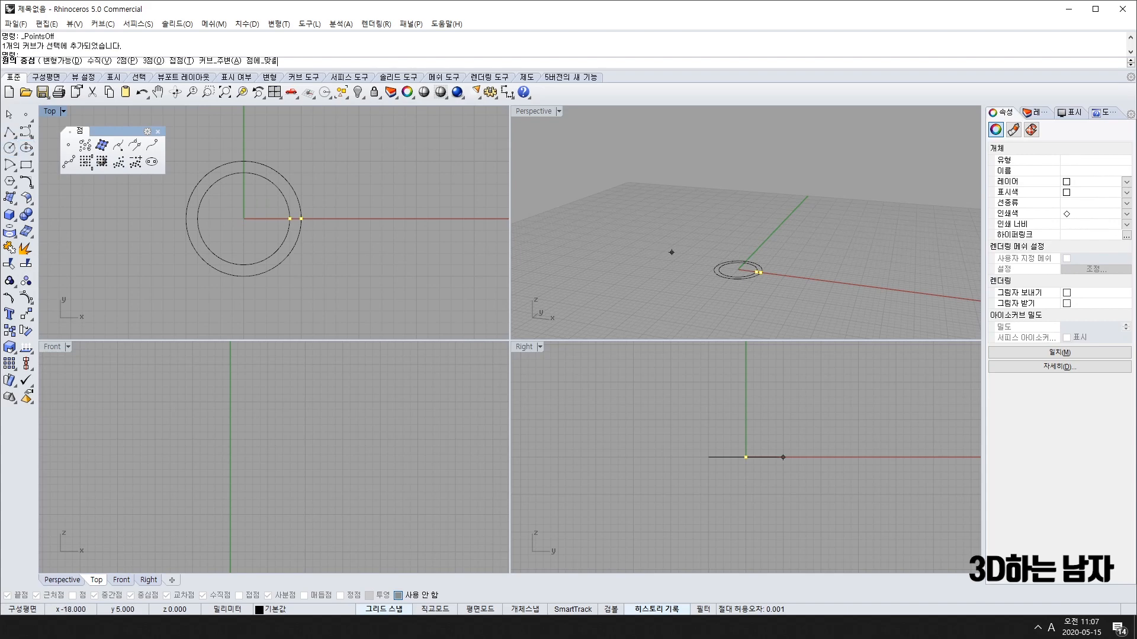
pyautogui.click(249, 219)
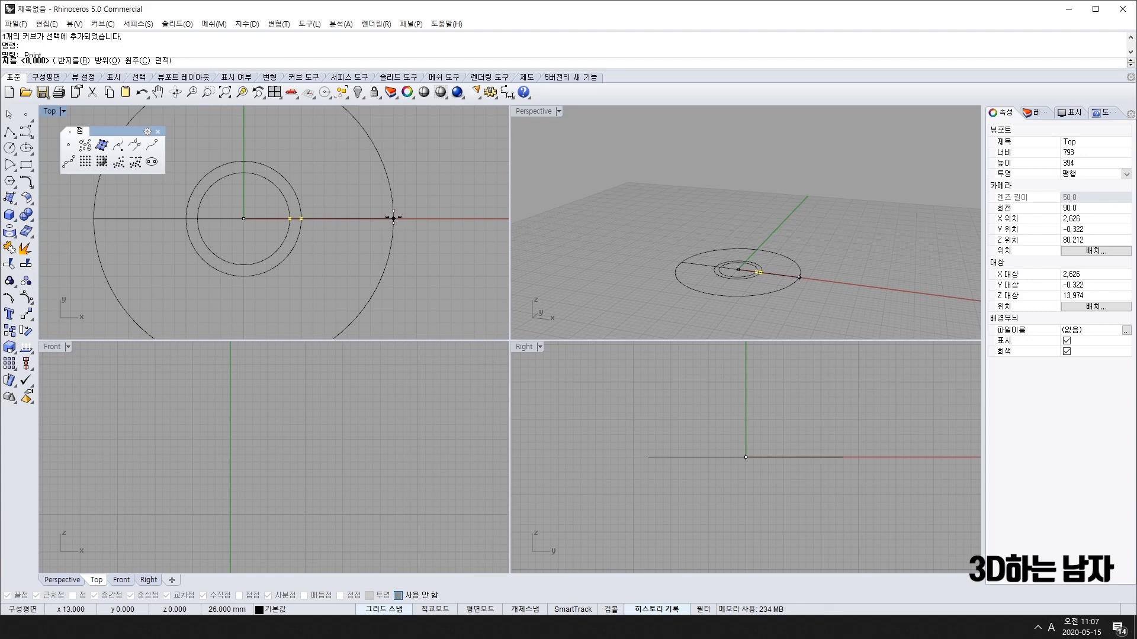
pyautogui.press('Escape')
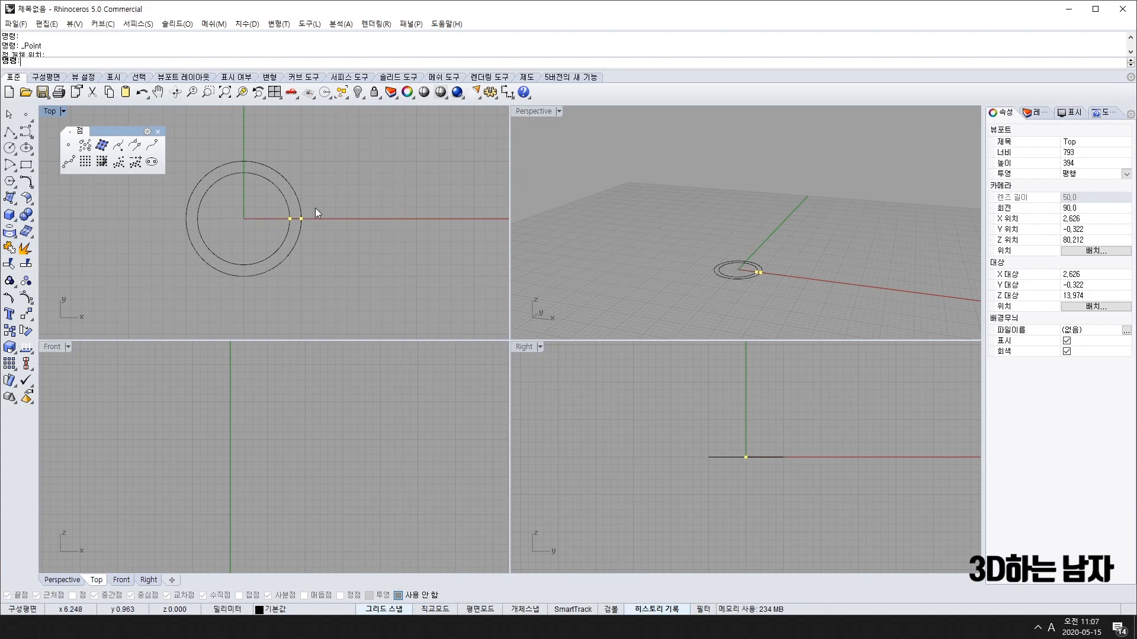
pyautogui.press('Delete')
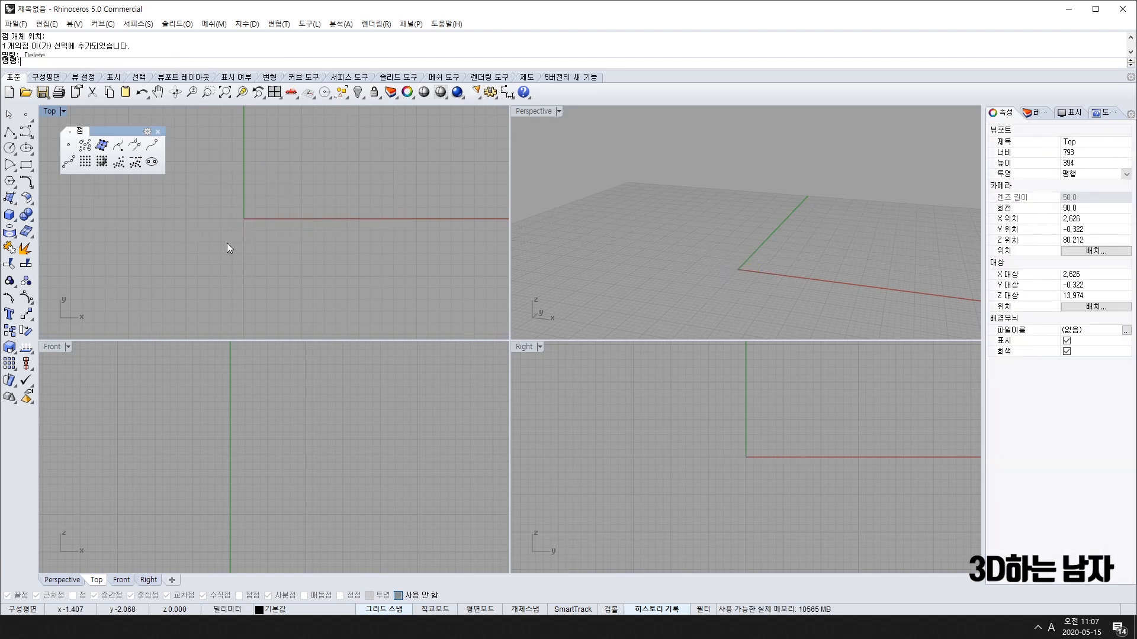
# Draw a circle about 20 mm in diameter centred on the origin in the Top view, and close the floating point palette
pyautogui.write('C')
pyautogui.press('Return')
pyautogui.click(243, 218)
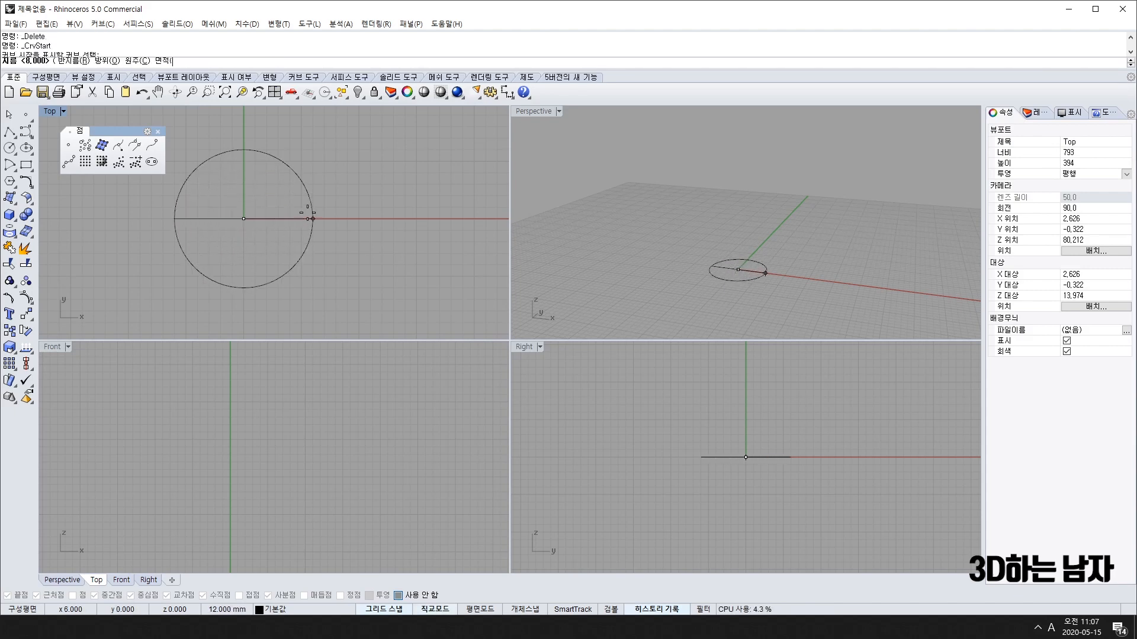
pyautogui.click(357, 219)
pyautogui.scroll(-3, 334, 222)
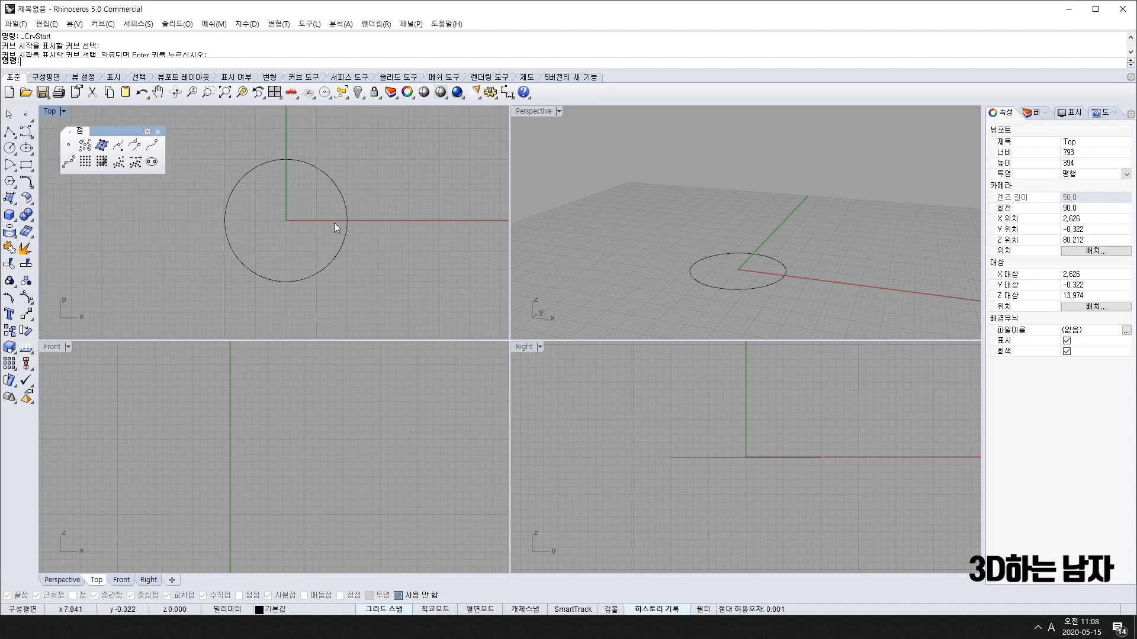
pyautogui.click(158, 132)
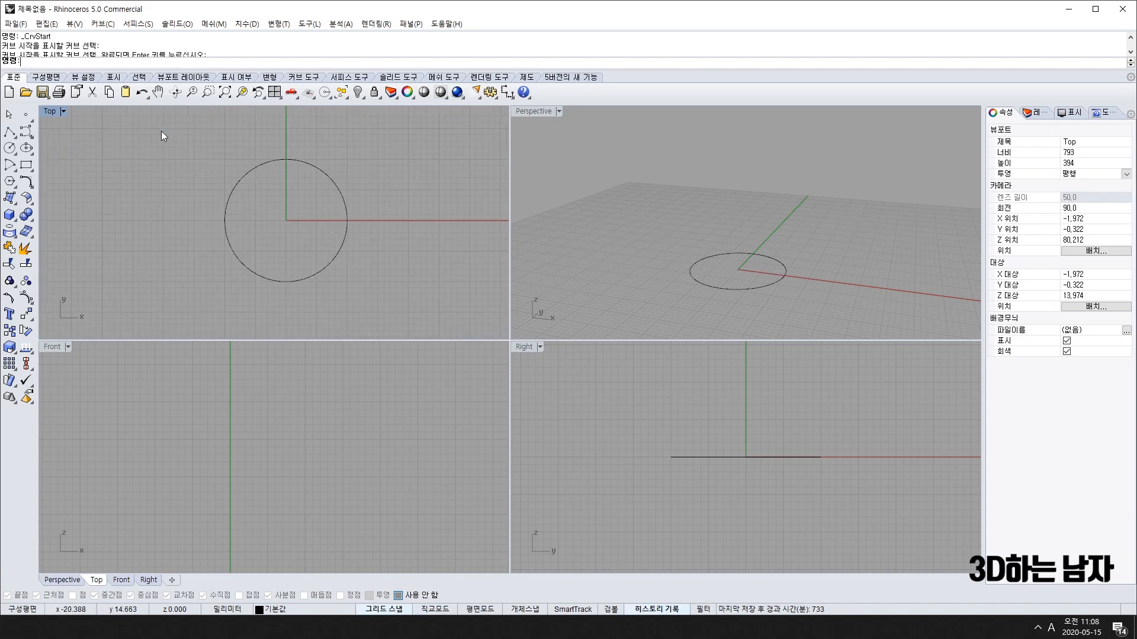
# Rebuild the circle with 20 points and degree 3, deleting the input curve
pyautogui.moveTo(149, 127); pyautogui.dragTo(403, 298)
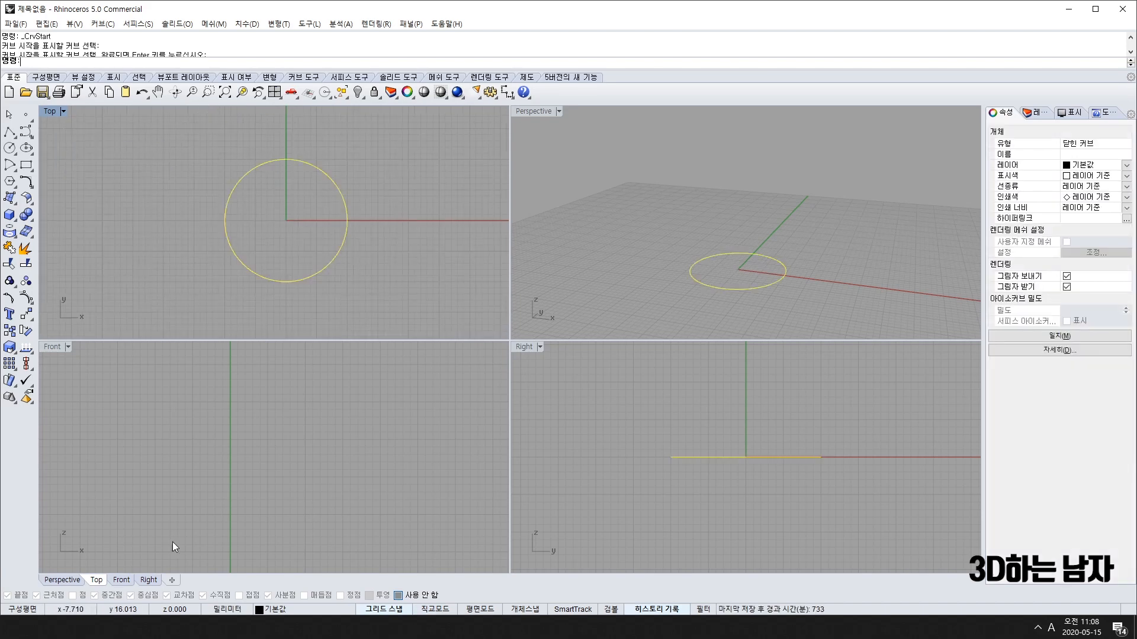
pyautogui.click(26, 180)
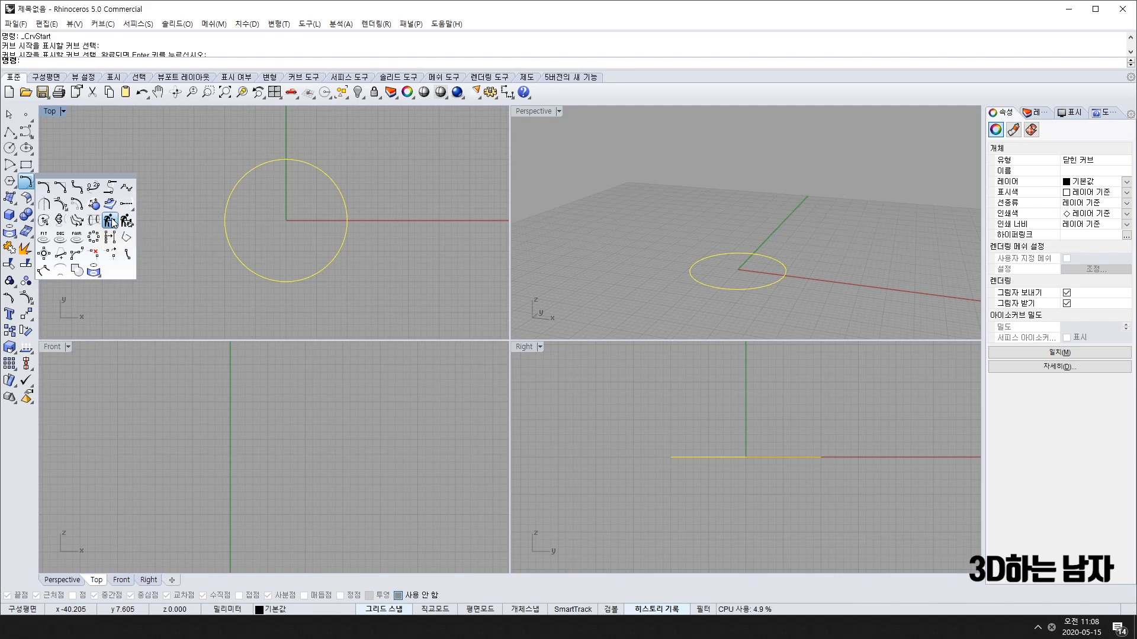
pyautogui.click(112, 221)
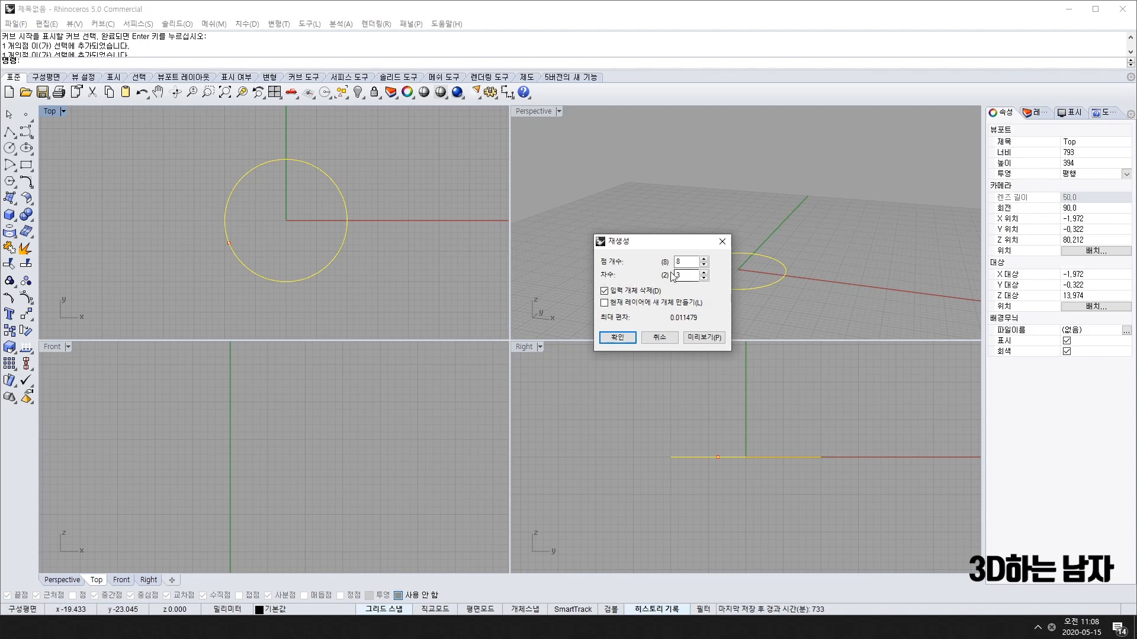
pyautogui.doubleClick(689, 261)
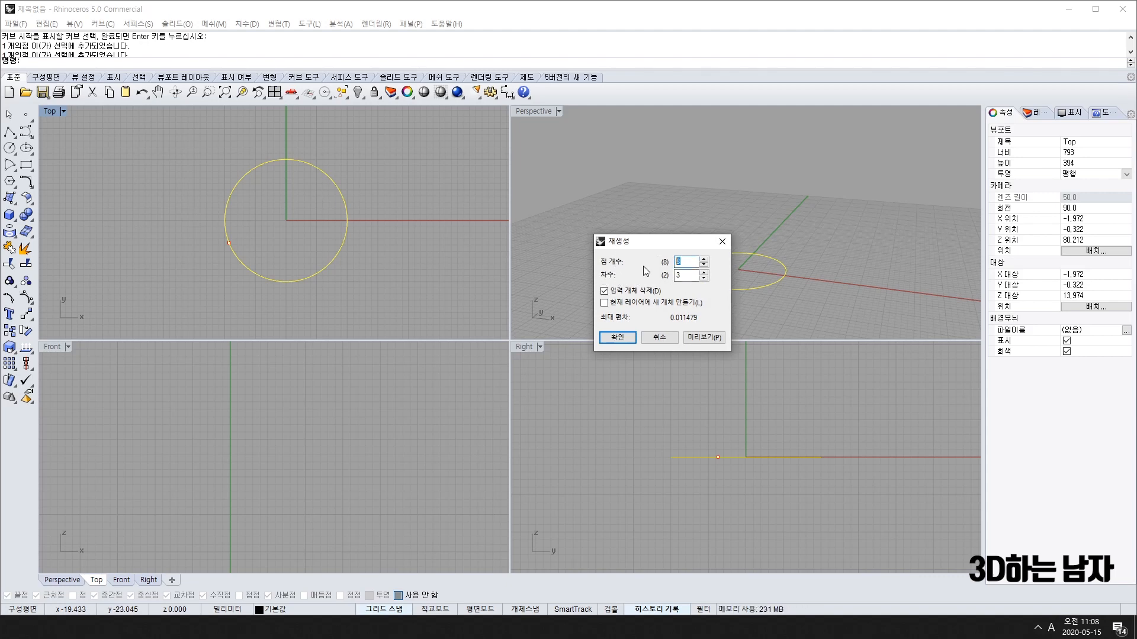
pyautogui.write('20')
pyautogui.click(617, 337)
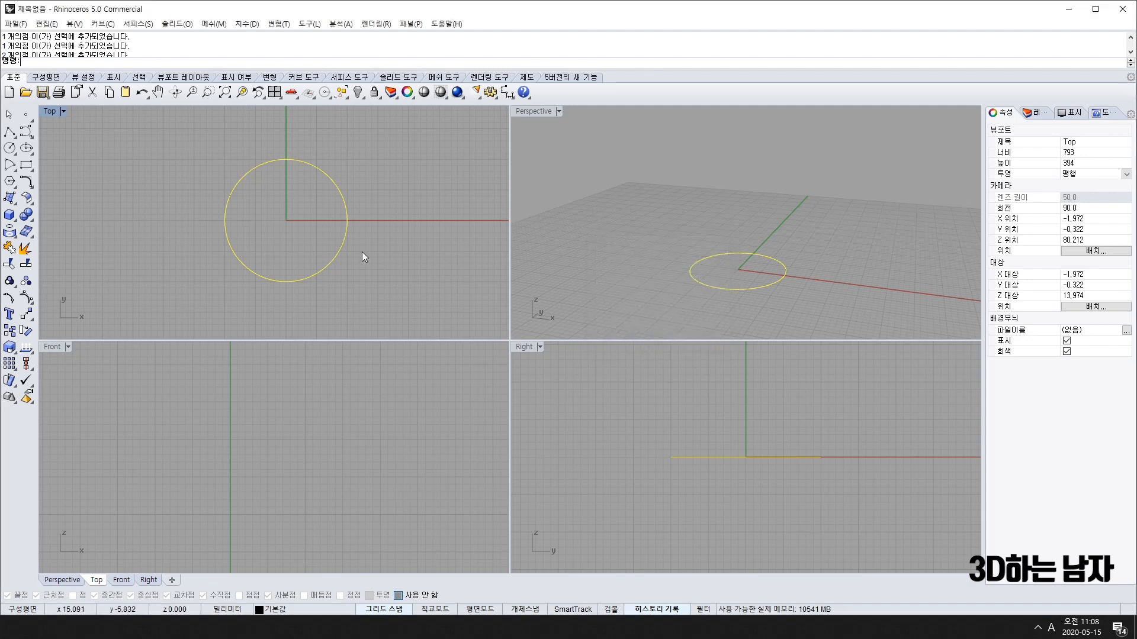
# Show the rebuilt circle's control points and select every second one around it, starting from the point on the positive y axis
pyautogui.press('F10')
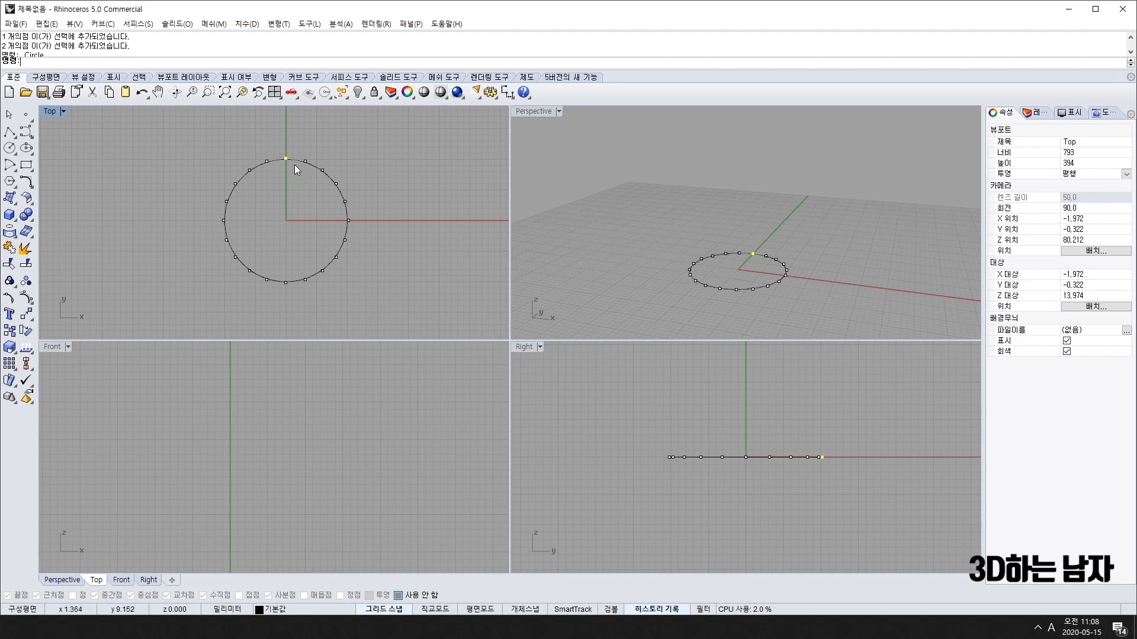
pyautogui.keyDown('shift'); pyautogui.click(322, 168); pyautogui.keyUp('shift')
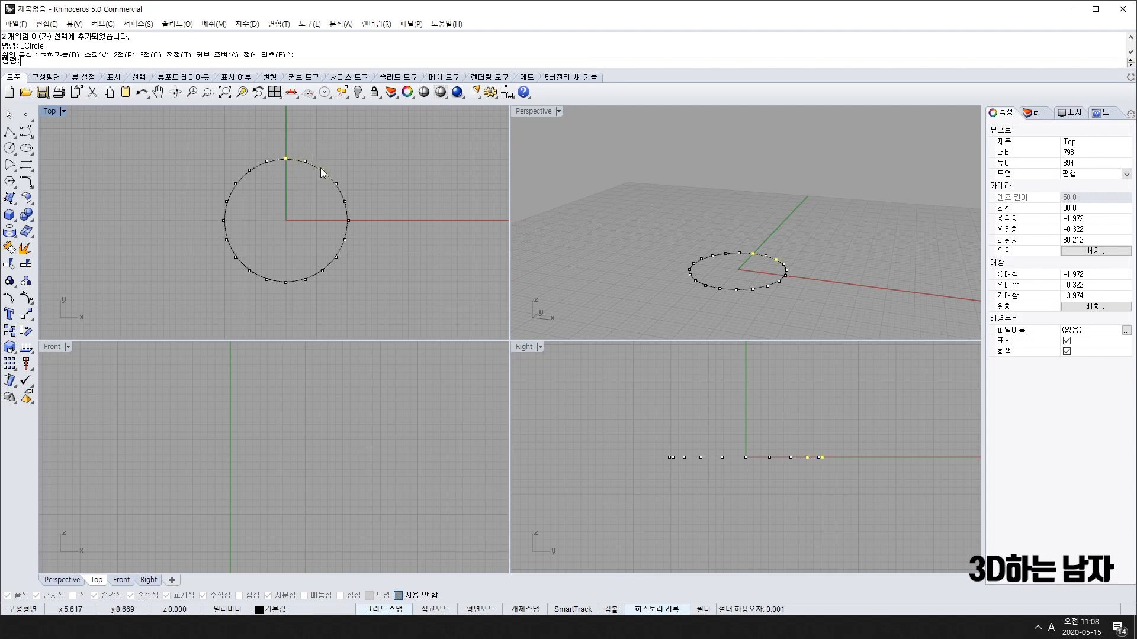
pyautogui.keyDown('shift'); pyautogui.click(345, 201); pyautogui.keyUp('shift')
pyautogui.keyDown('shift'); pyautogui.click(345, 239); pyautogui.keyUp('shift')
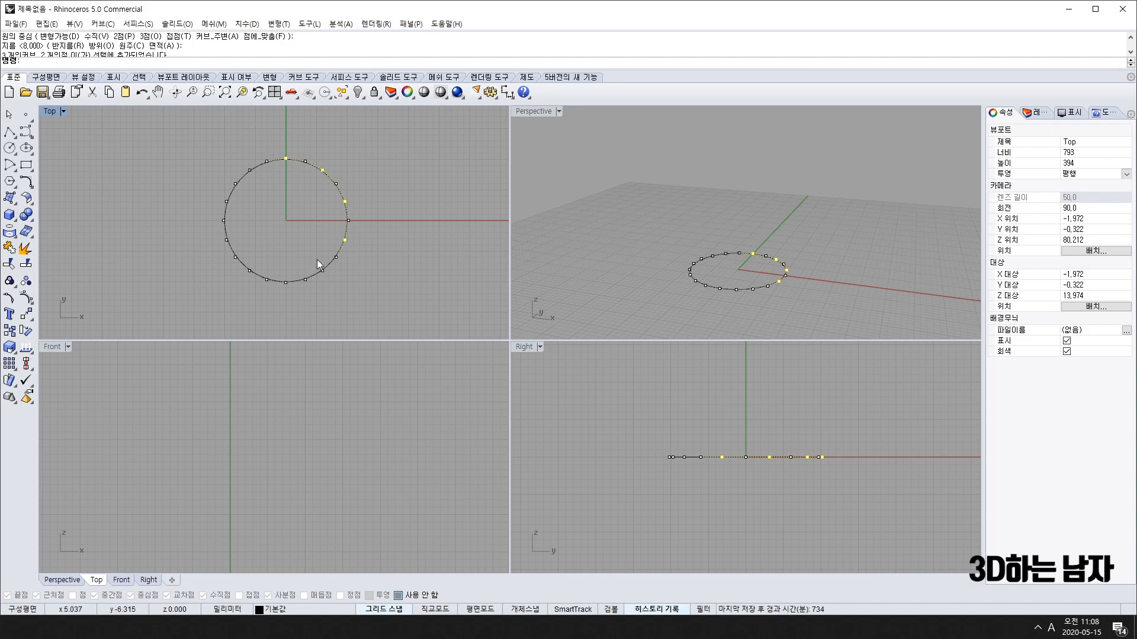
pyautogui.keyDown('shift'); pyautogui.click(322, 270); pyautogui.keyUp('shift')
pyautogui.keyDown('shift'); pyautogui.click(285, 282); pyautogui.keyUp('shift')
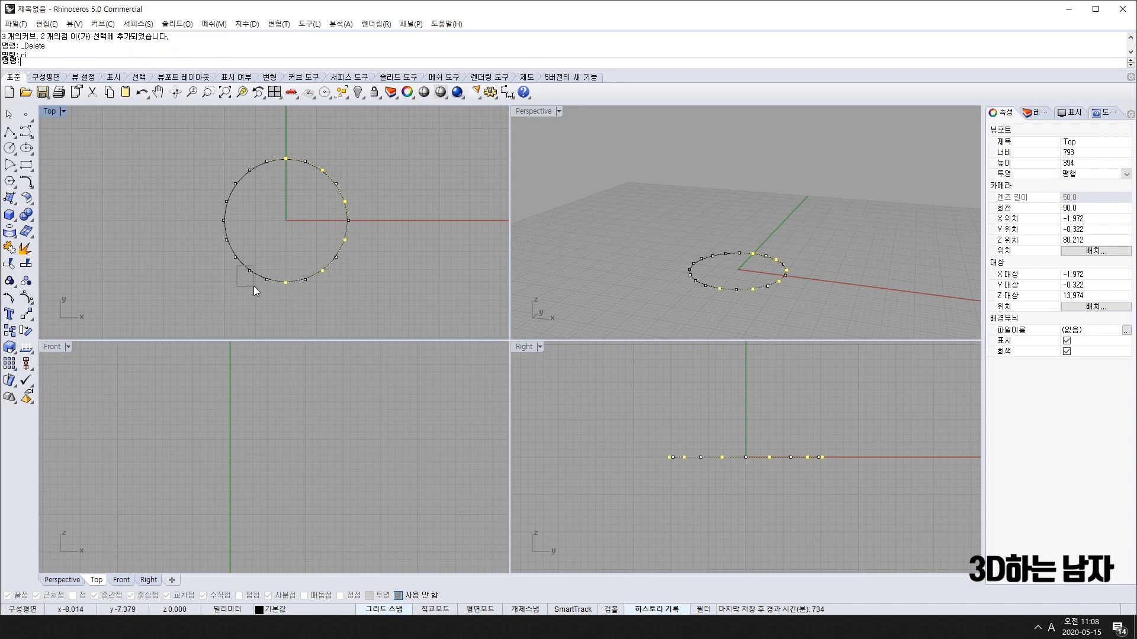
pyautogui.keyDown('shift'); pyautogui.moveTo(253, 285); pyautogui.dragTo(241, 250); pyautogui.keyUp('shift')
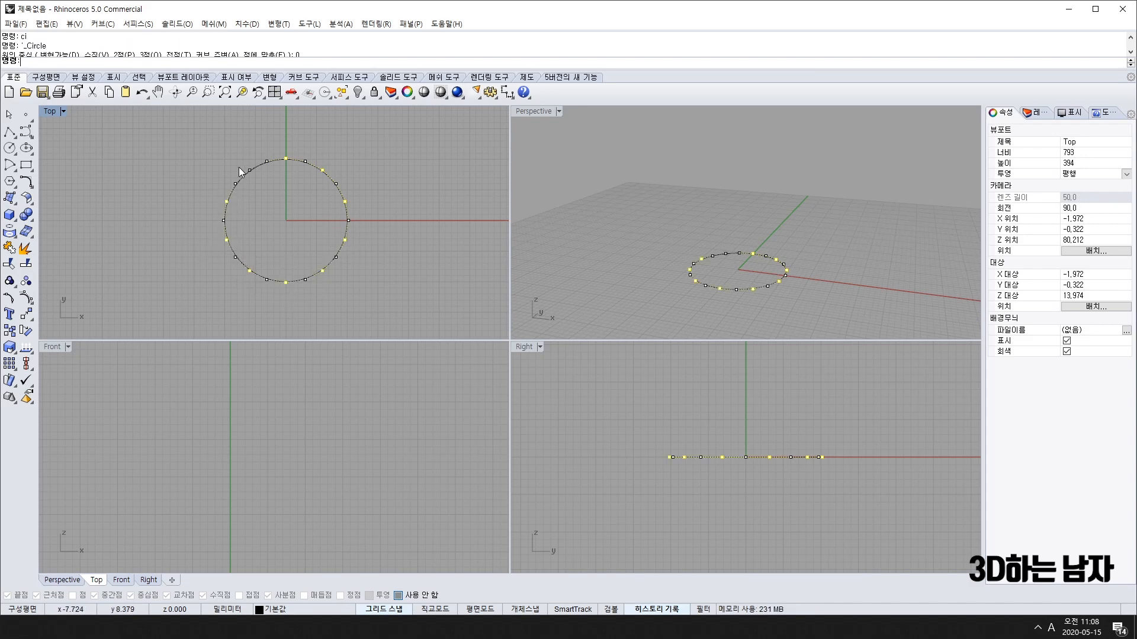
pyautogui.keyDown('shift'); pyautogui.moveTo(239, 169); pyautogui.dragTo(264, 186); pyautogui.keyUp('shift')
pyautogui.moveTo(251, 263); pyautogui.dragTo(264, 281, button='right')
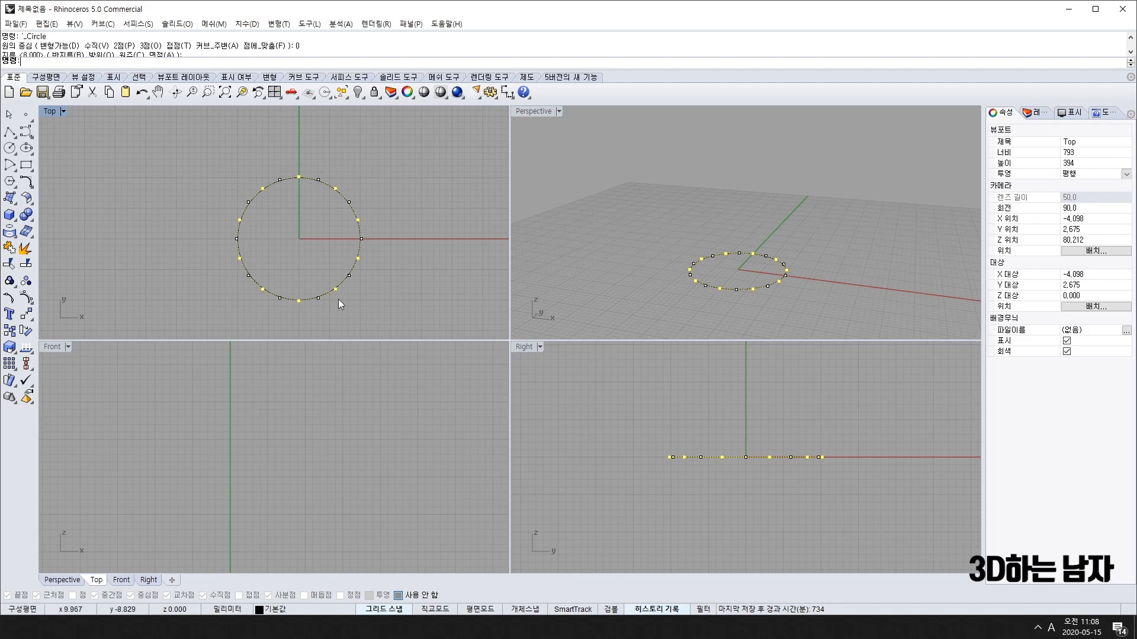
# Float the scale tools as a palette, scale the selected control points inward in 2D about the origin to form a wavy star, and hide the points
pyautogui.click(9, 348)
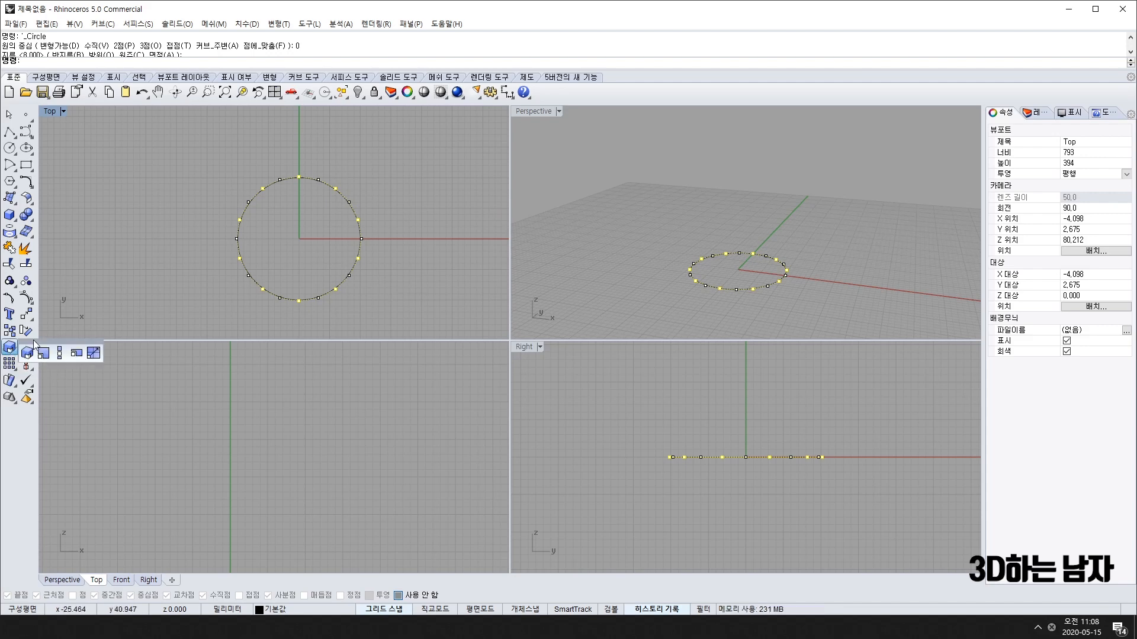
pyautogui.moveTo(34, 344); pyautogui.dragTo(65, 222)
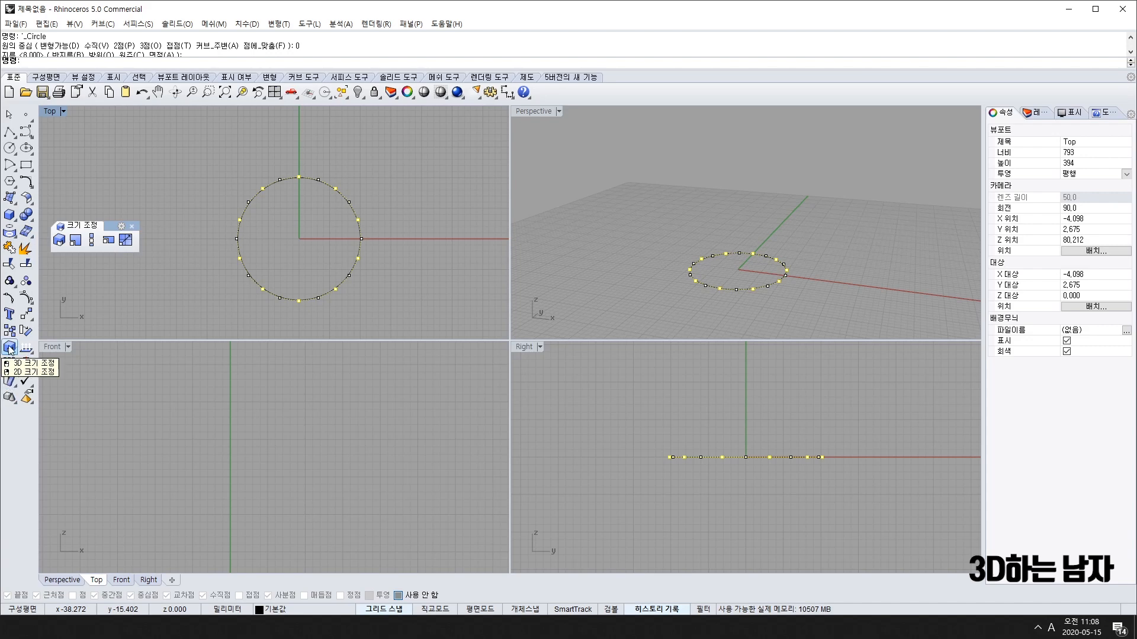
pyautogui.click(79, 239)
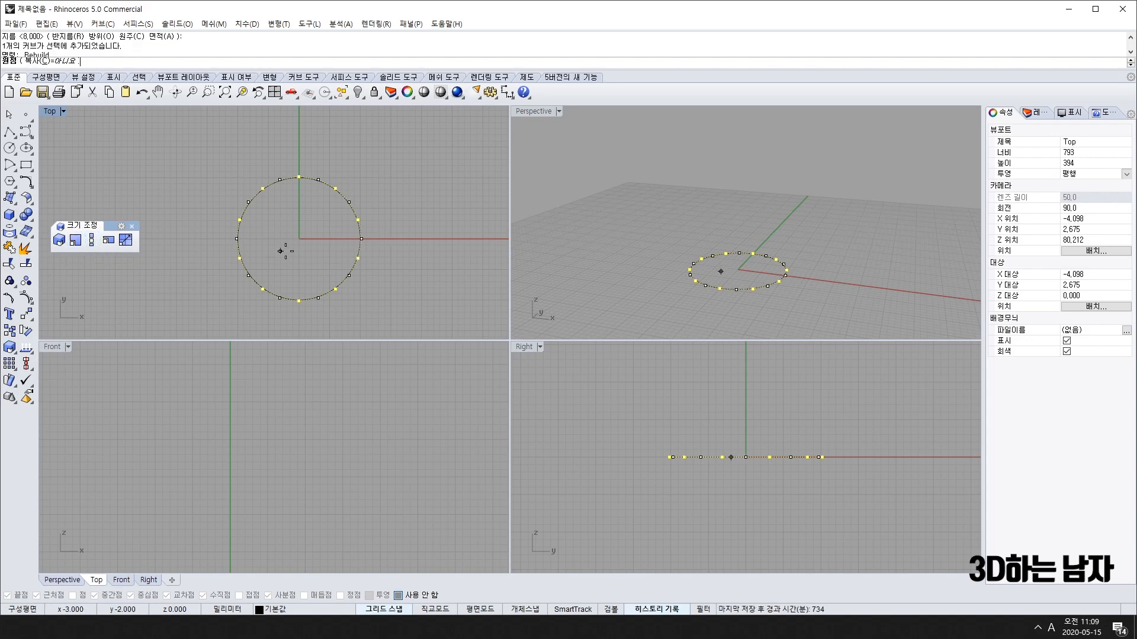
pyautogui.click(299, 239)
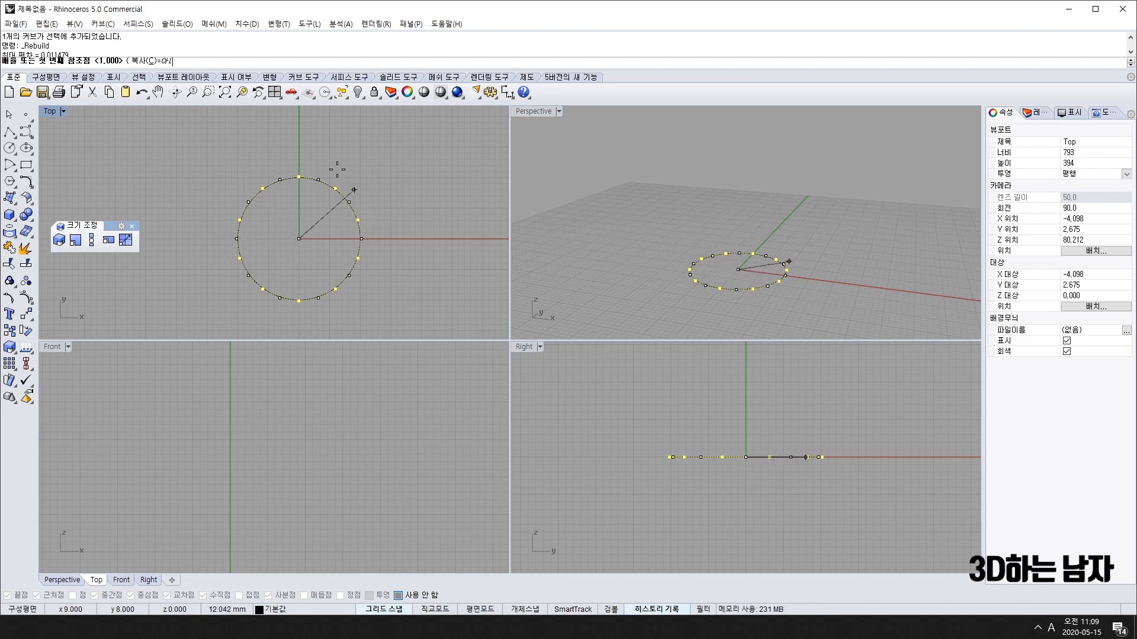
pyautogui.click(464, 239)
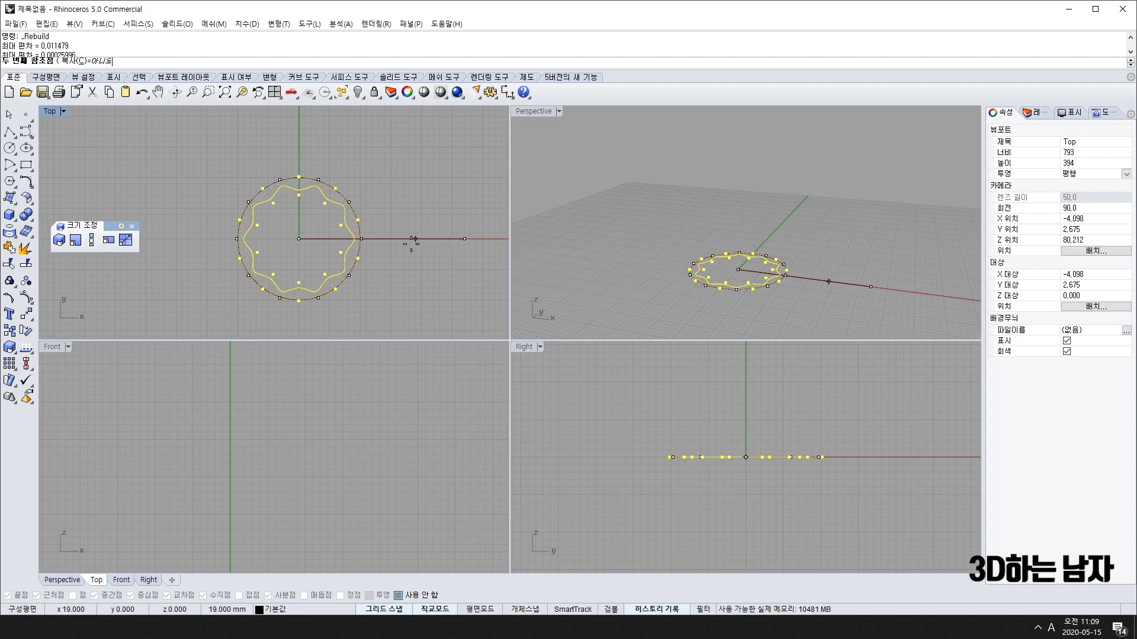
pyautogui.click(396, 239)
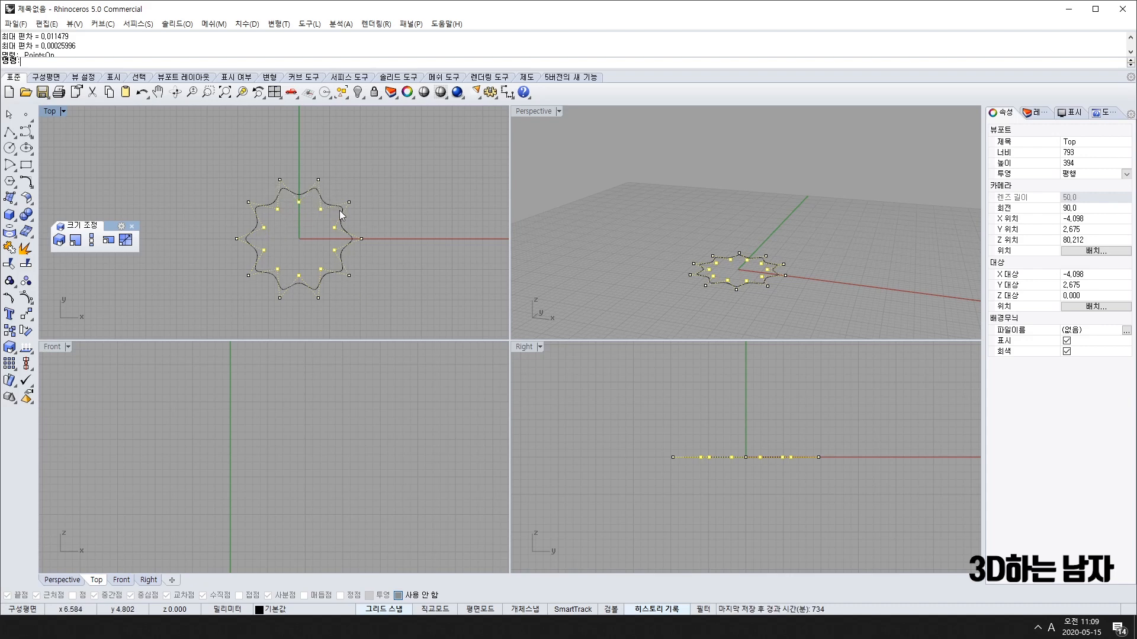
pyautogui.press('Escape')
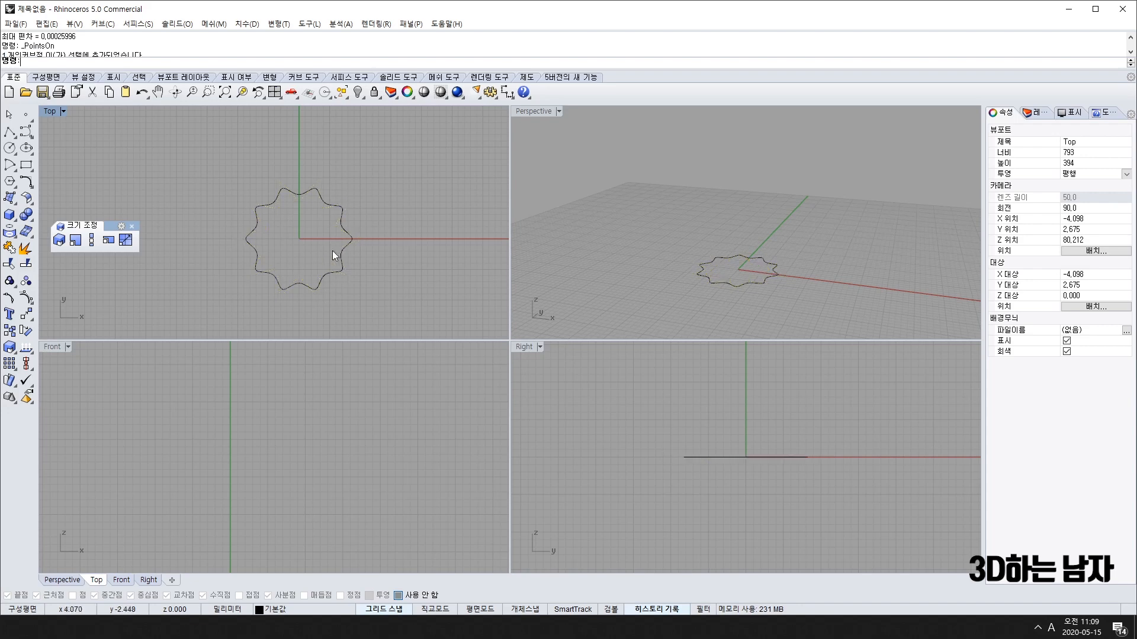
# Draw a three-point control-point curve in the Top view from the origin through x = 5 to the star's tip, with object snaps enabled
pyautogui.moveTo(775, 303); pyautogui.dragTo(743, 254, button='right')
pyautogui.scroll(3, 733, 274)
pyautogui.scroll(3, 733, 275)
pyautogui.moveTo(744, 255); pyautogui.dragTo(736, 291, button='right')
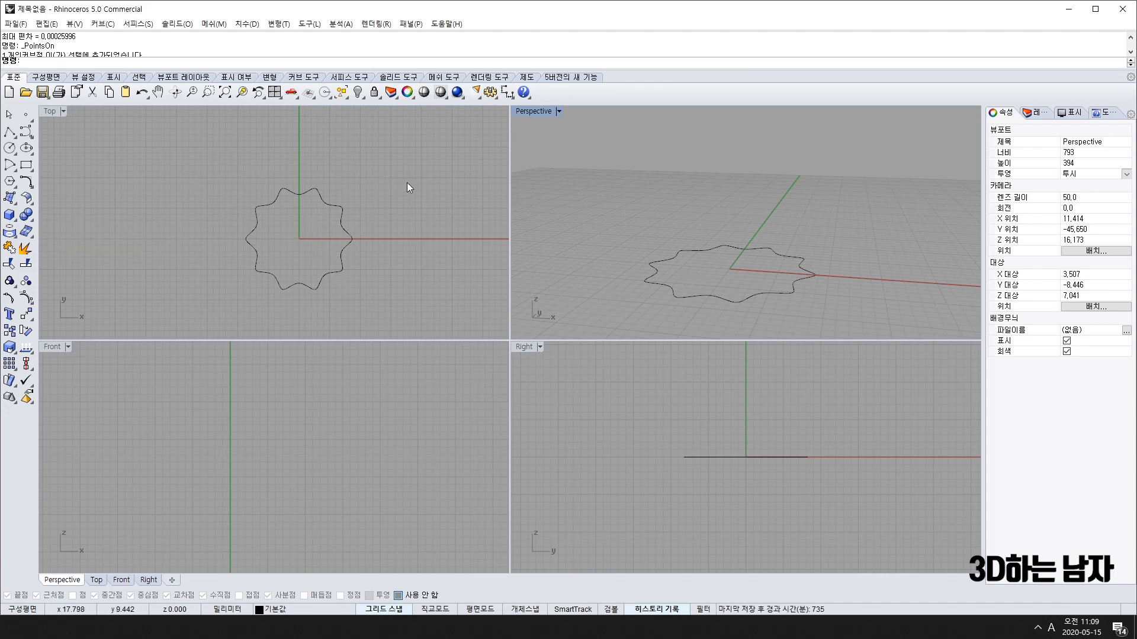
pyautogui.click(26, 133)
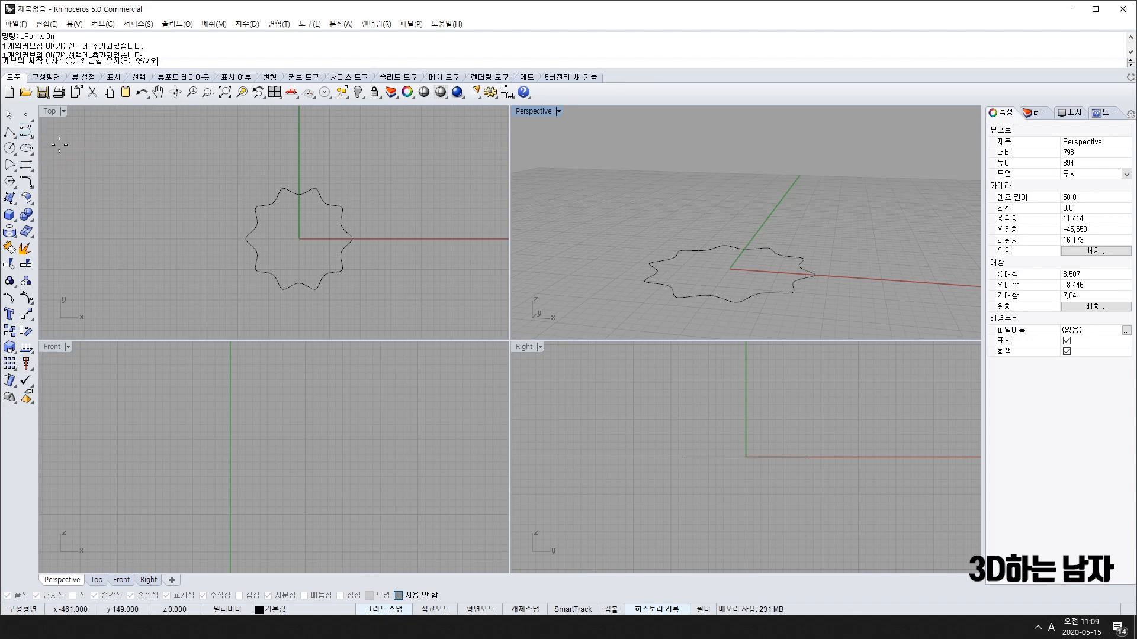
pyautogui.click(299, 239)
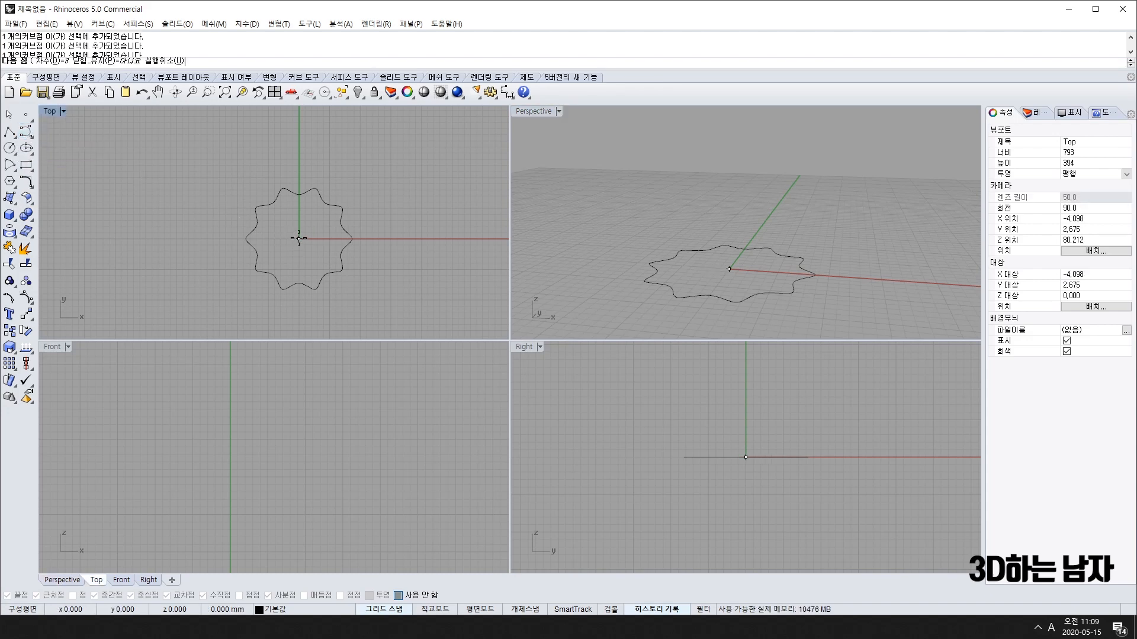
pyautogui.click(330, 238)
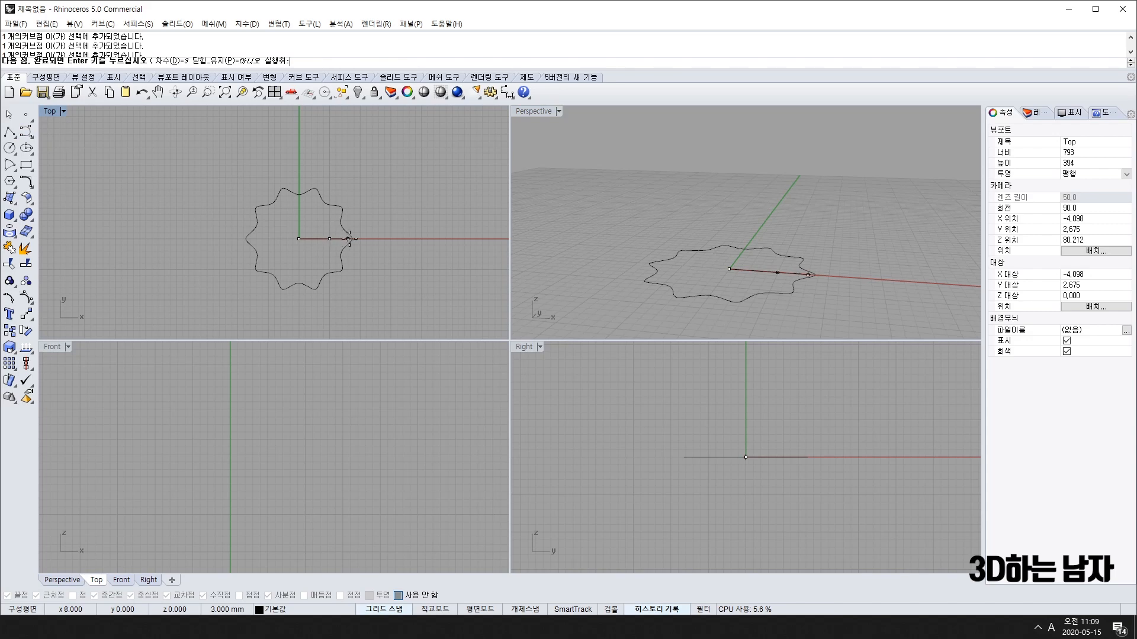
pyautogui.scroll(6, 354, 239)
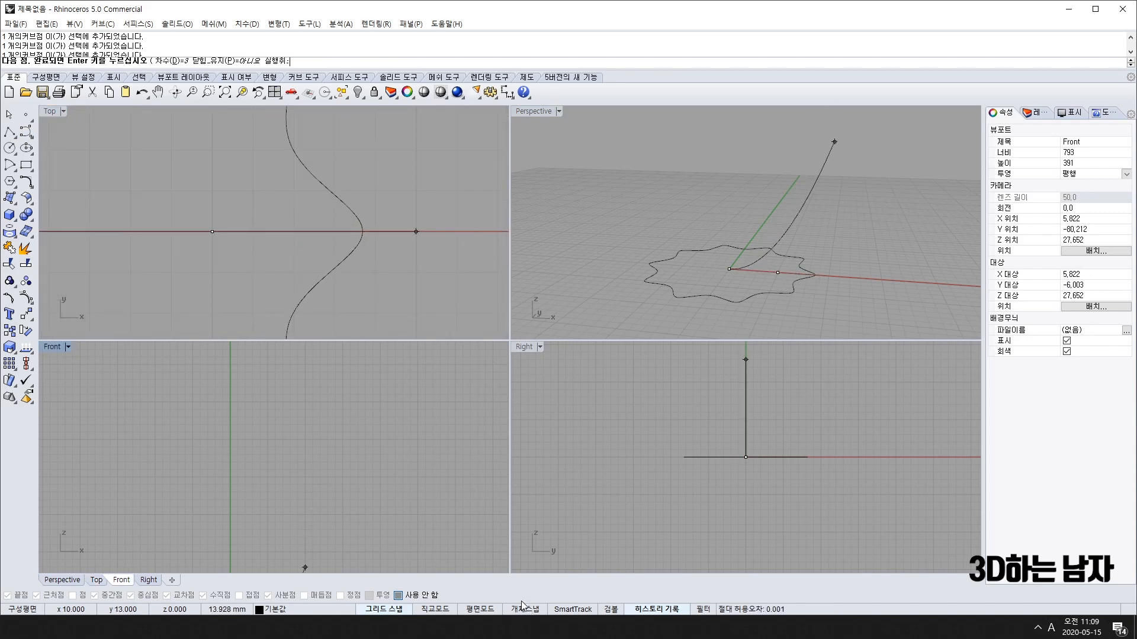
pyautogui.click(399, 596)
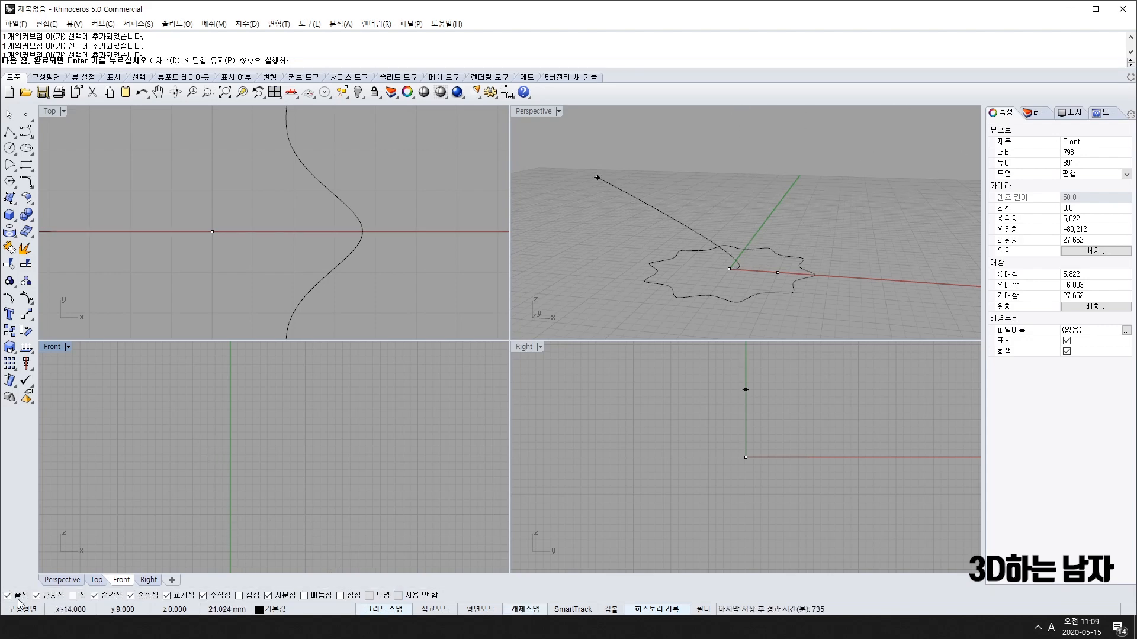
pyautogui.click(36, 595)
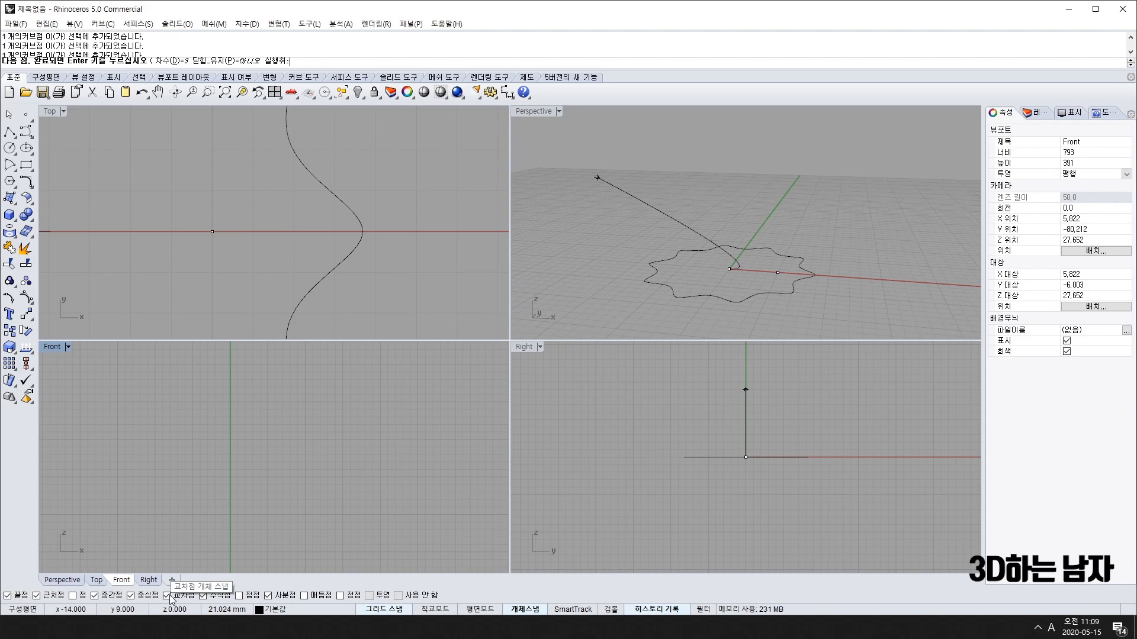
pyautogui.click(362, 231)
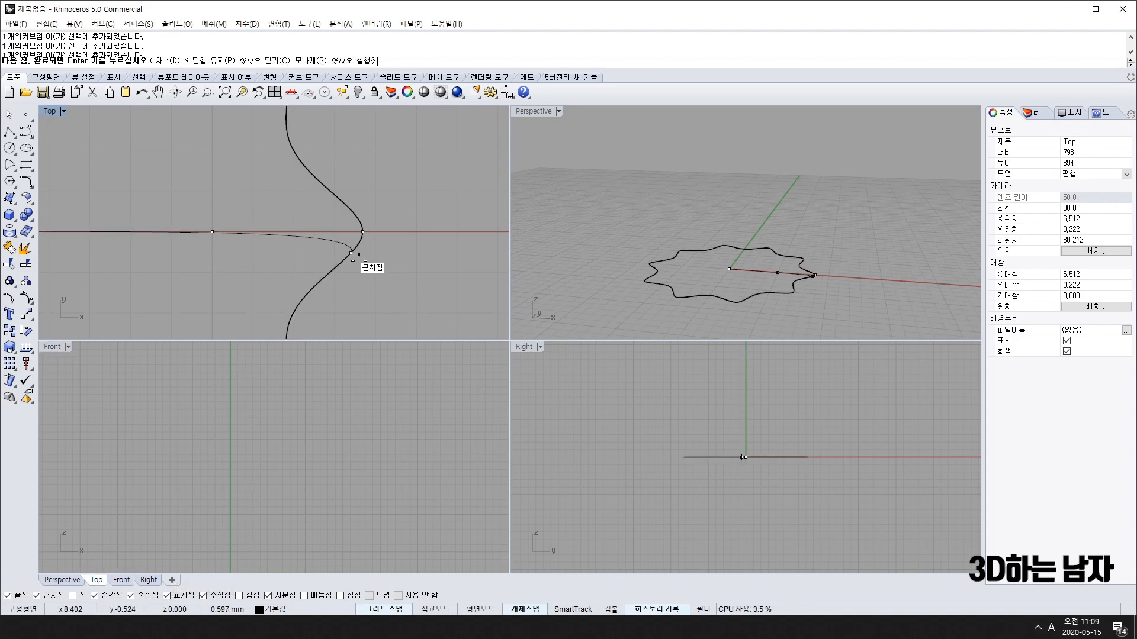
pyautogui.press('Return')
# Show the control points of the straight curve along the x axis
pyautogui.moveTo(343, 258); pyautogui.dragTo(149, 257, button='right')
pyautogui.moveTo(76, 212); pyautogui.dragTo(256, 265)
pyautogui.press('F10')
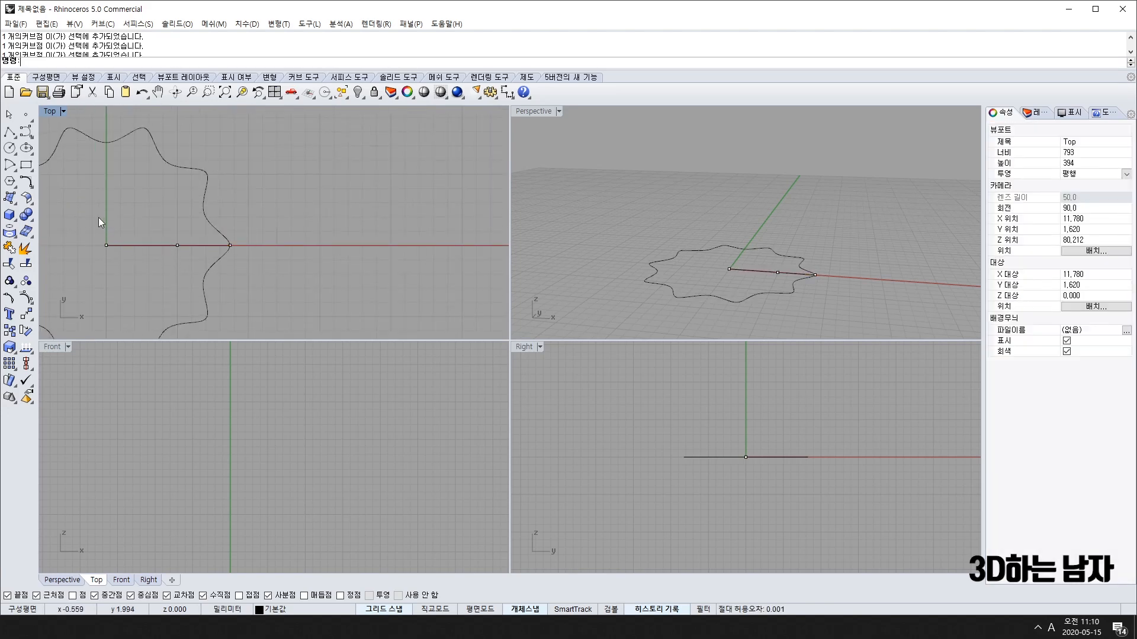
# Show the straight curve's control points and raise the two nearest the origin, including the origin point, 4 mm vertically in the Front view
pyautogui.press('Escape')
pyautogui.click(148, 245)
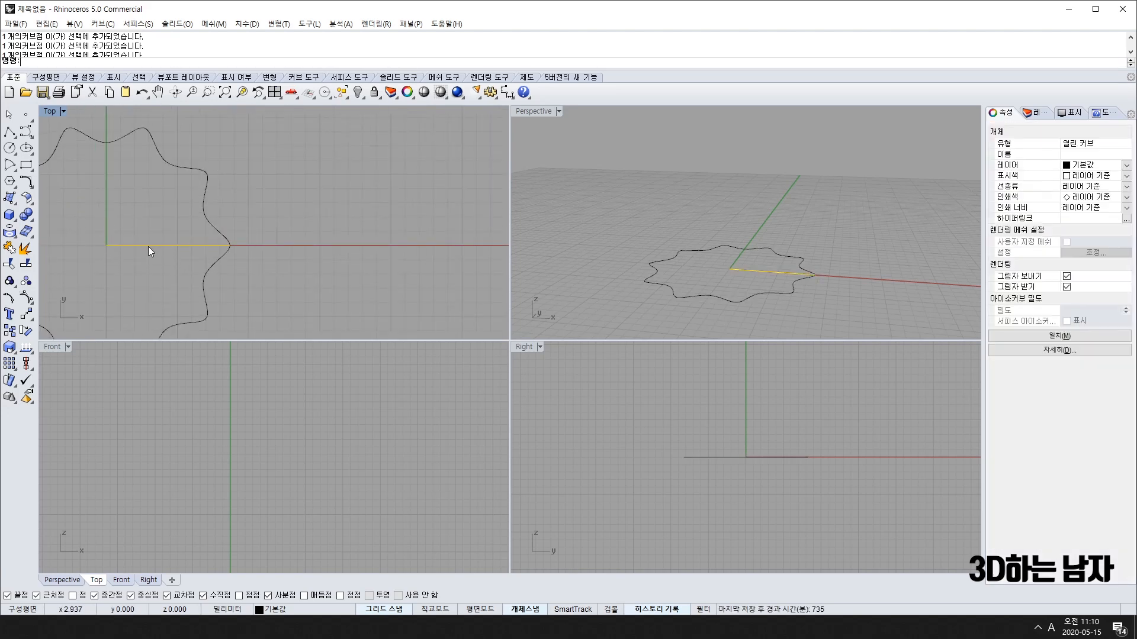
pyautogui.press('F10')
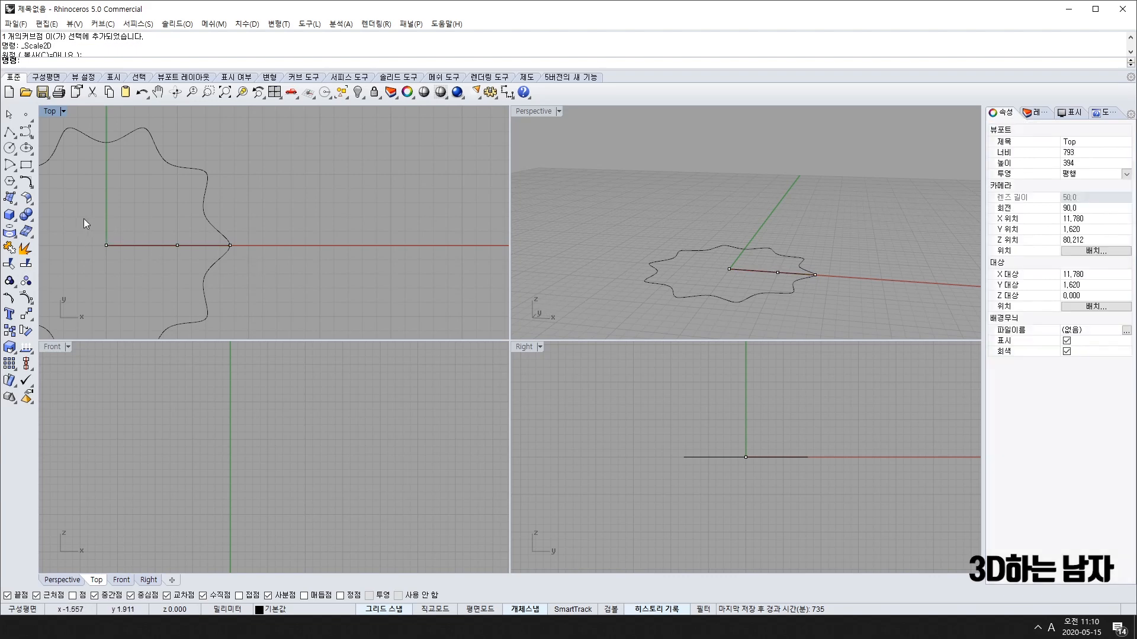
pyautogui.moveTo(83, 219); pyautogui.dragTo(122, 256)
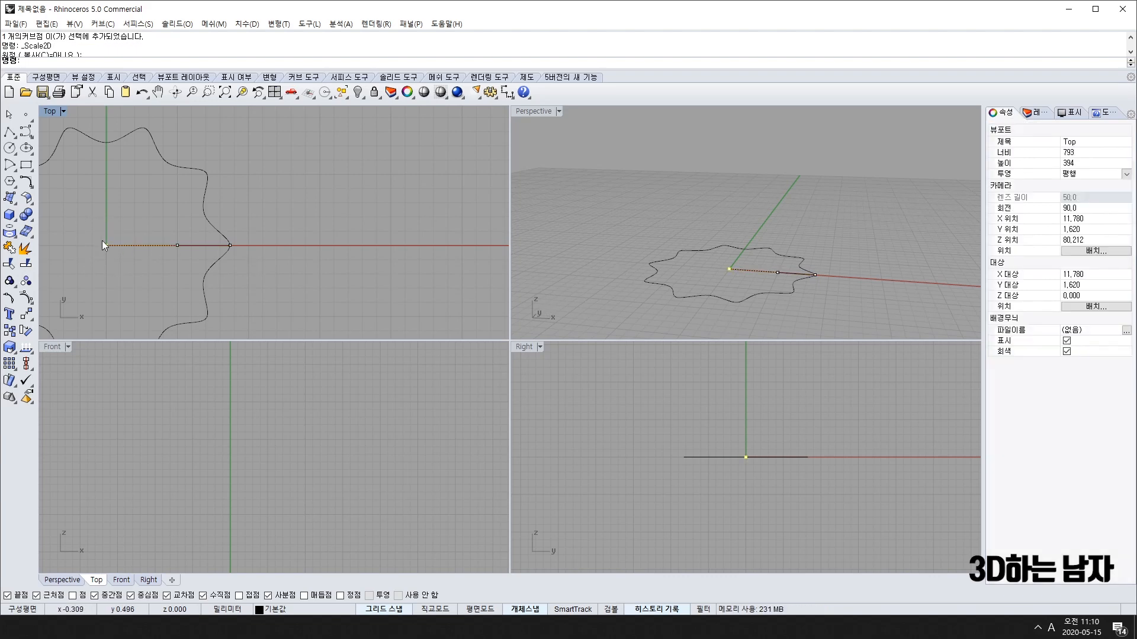
pyautogui.keyDown('shift'); pyautogui.moveTo(165, 220); pyautogui.dragTo(191, 263); pyautogui.keyUp('shift')
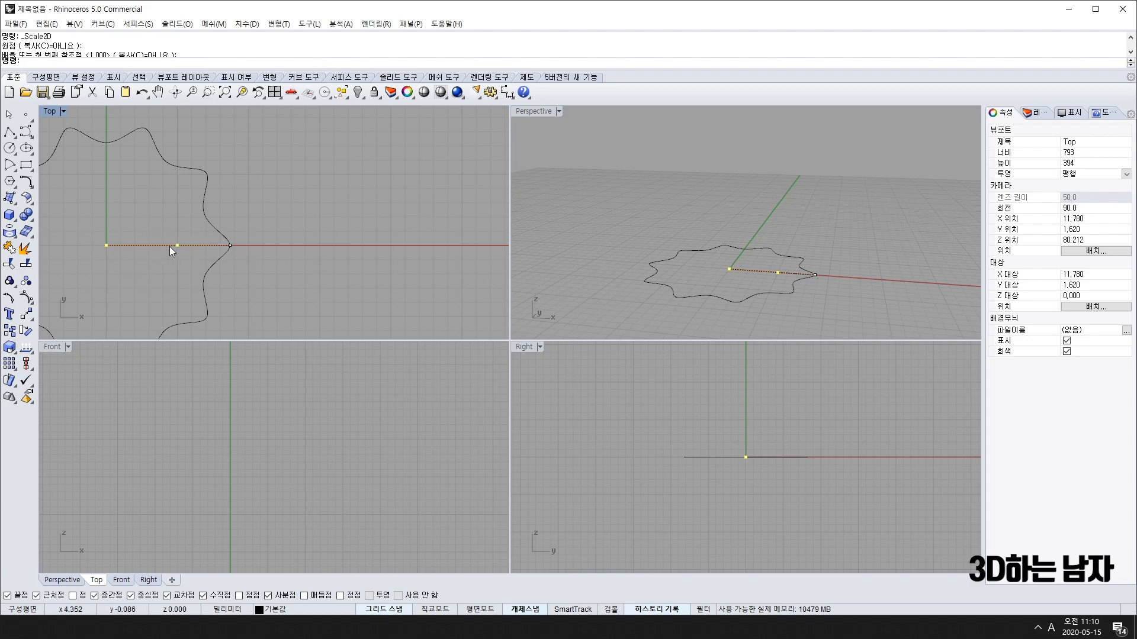
pyautogui.scroll(-10, 100, 499)
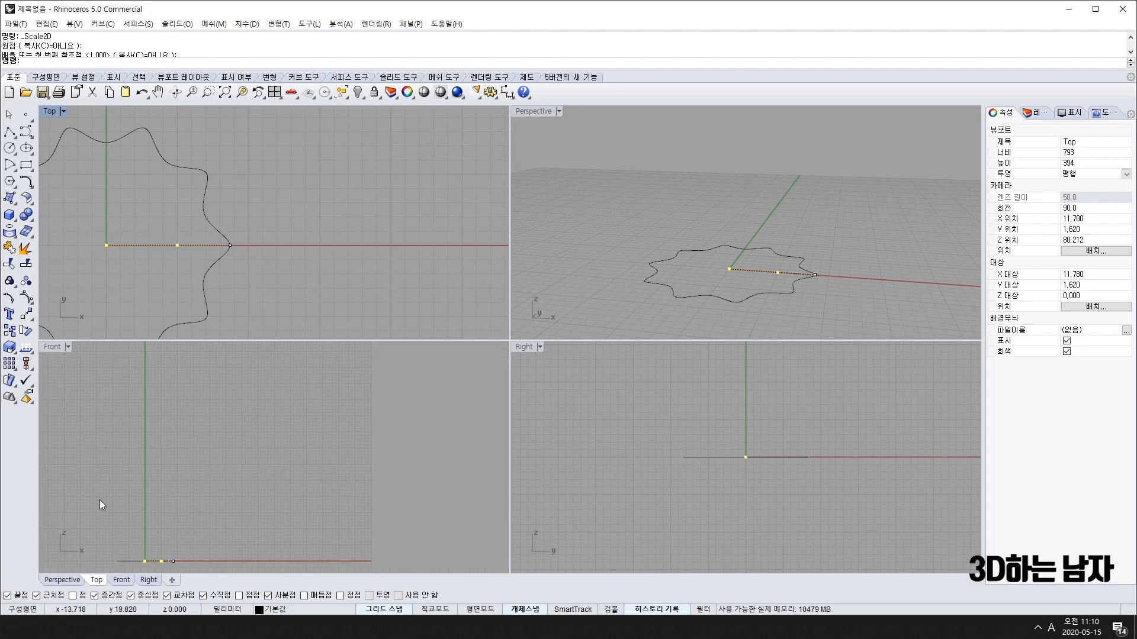
pyautogui.moveTo(101, 501); pyautogui.dragTo(207, 434, button='right')
pyautogui.scroll(14, 251, 502)
pyautogui.moveTo(254, 474); pyautogui.dragTo(255, 427)
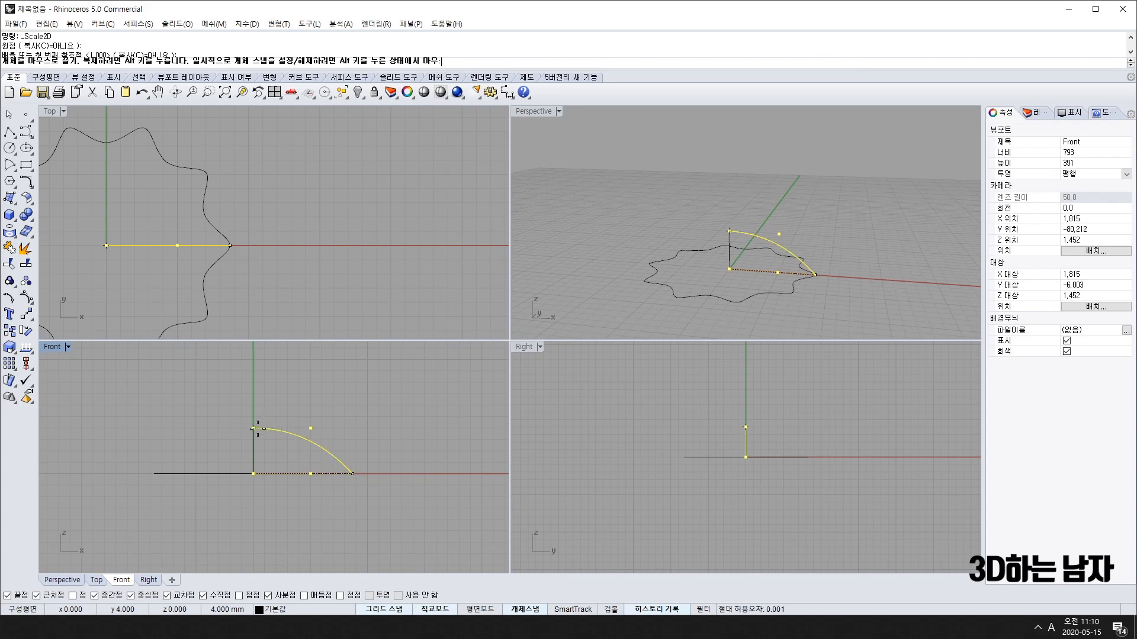
pyautogui.press('Escape')
# Move the profile curve's middle control point horizontally outward in the Front view to round the shoulder, and hide the points
pyautogui.moveTo(758, 272); pyautogui.dragTo(779, 262, button='right')
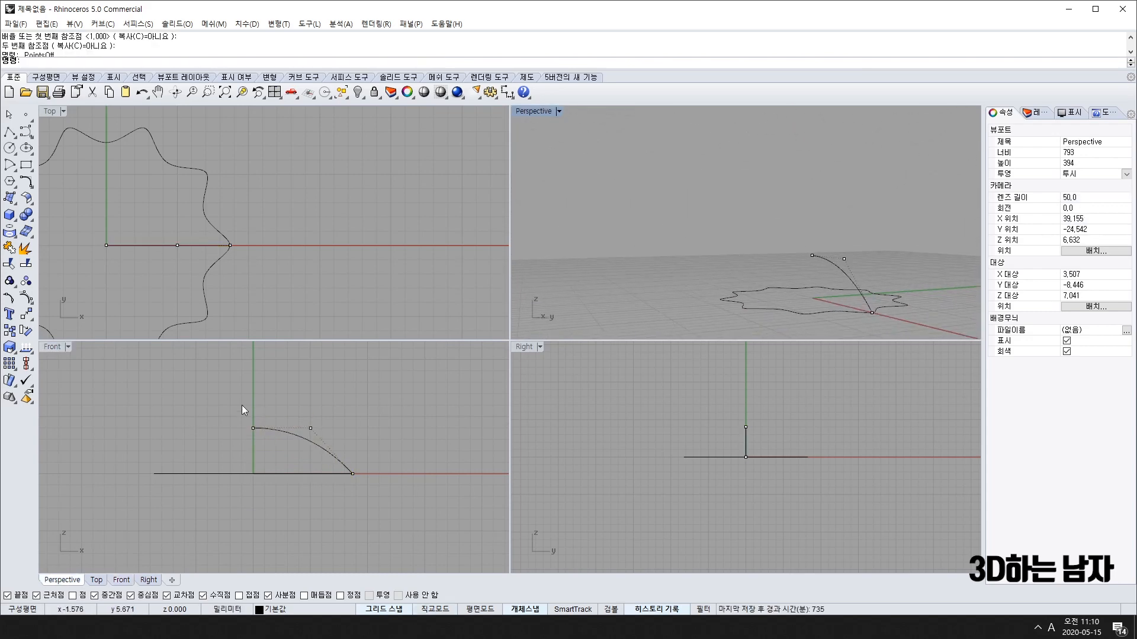
pyautogui.click(311, 428)
pyautogui.moveTo(312, 428); pyautogui.dragTo(344, 427)
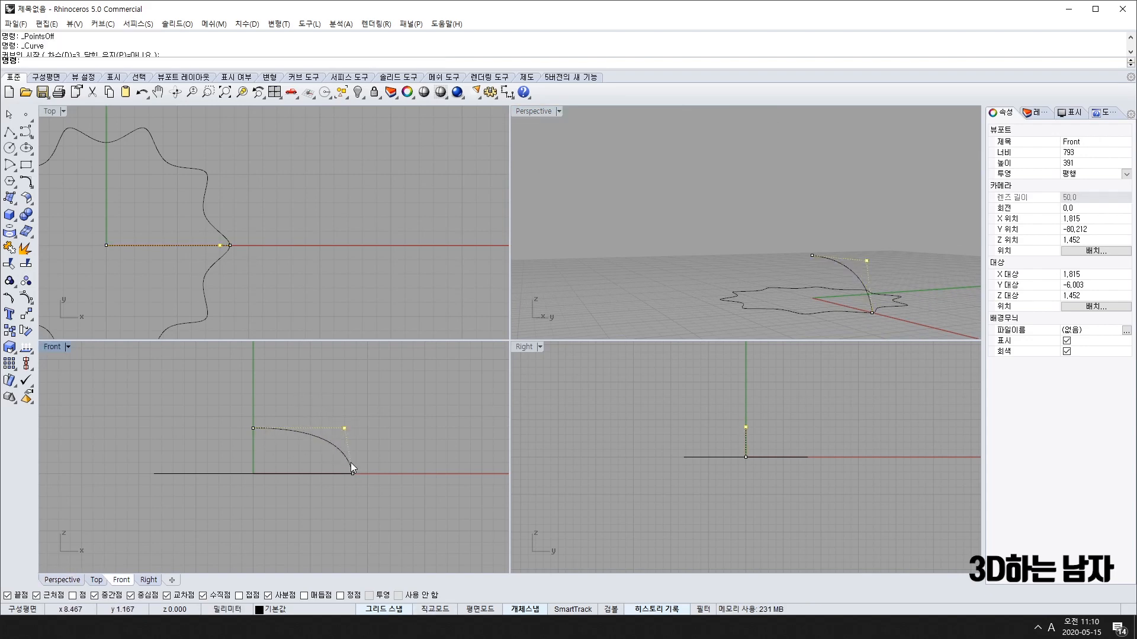
pyautogui.moveTo(841, 316); pyautogui.dragTo(914, 122, button='right')
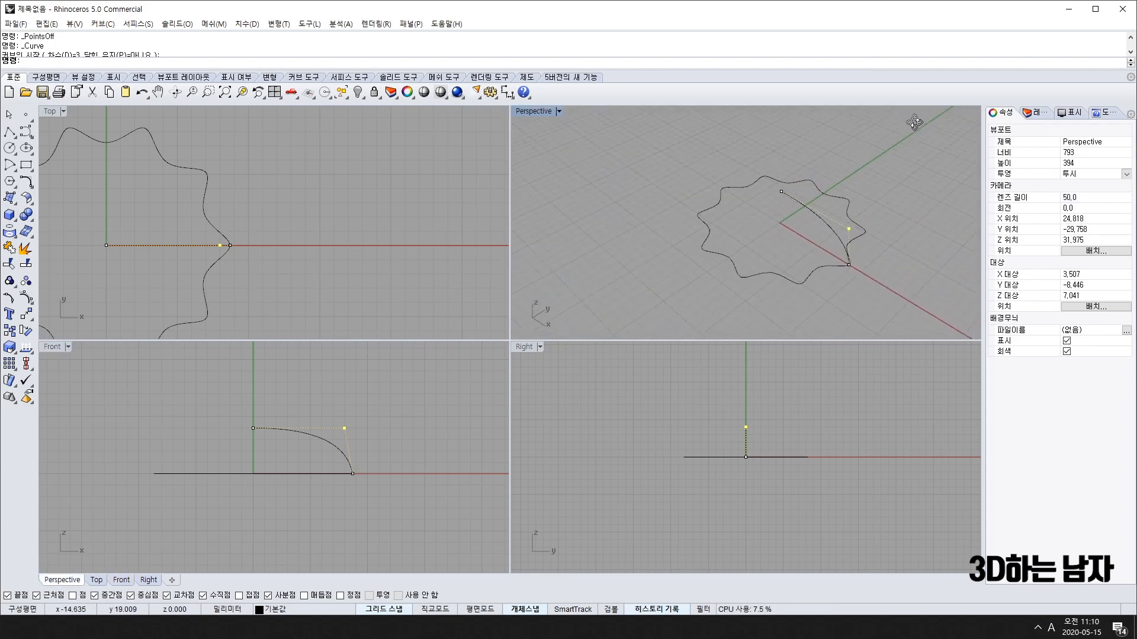
pyautogui.rightClick(911, 121)
pyautogui.moveTo(847, 101); pyautogui.dragTo(761, 233, button='right')
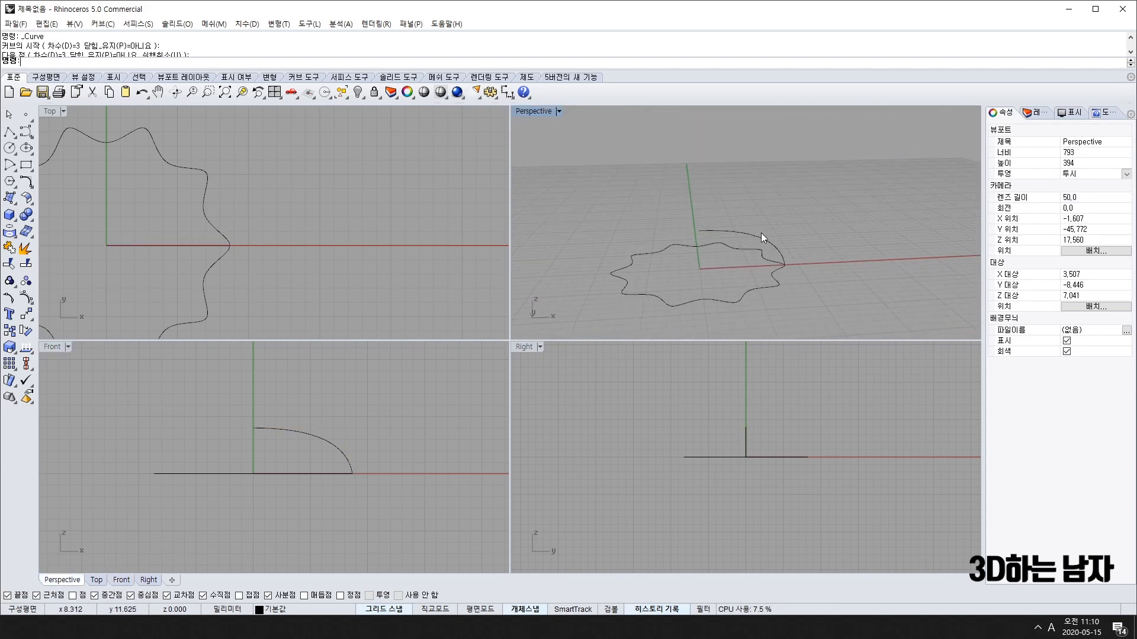
pyautogui.click(758, 234)
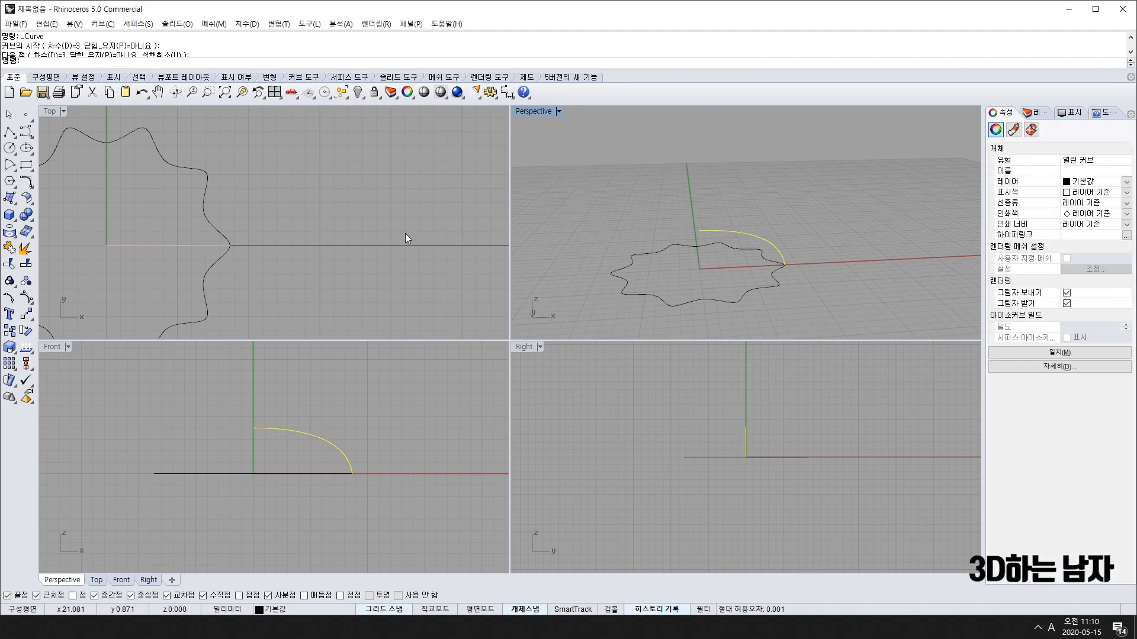
pyautogui.click(161, 221)
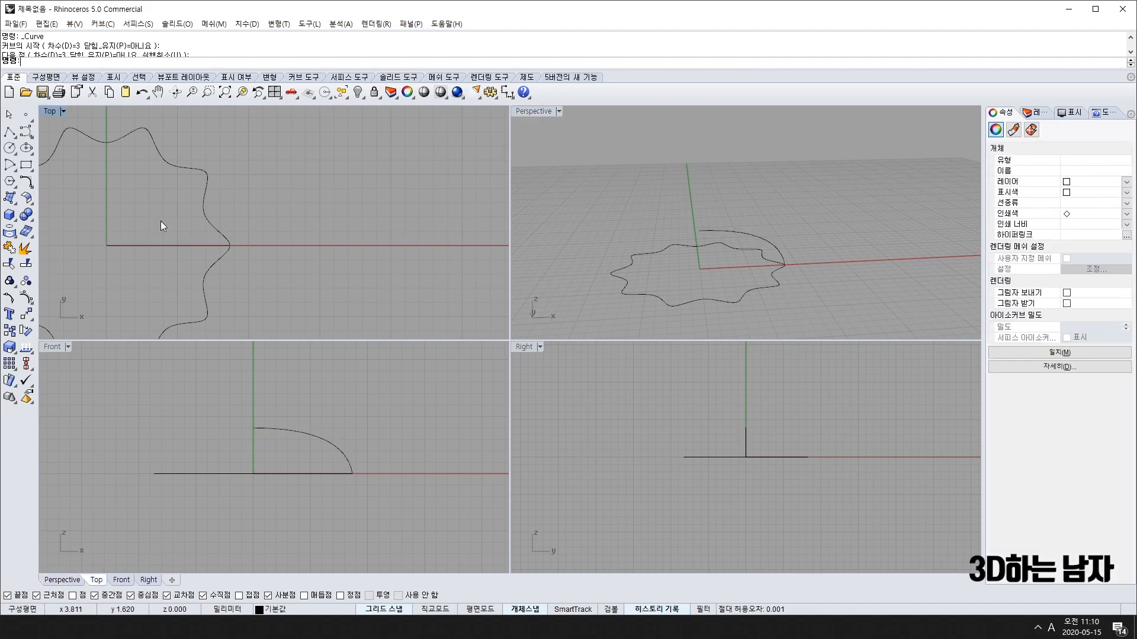
# Rail Revolve the arched profile along the wavy star outline, with a vertical axis starting at the origin (0)
pyautogui.click(9, 196)
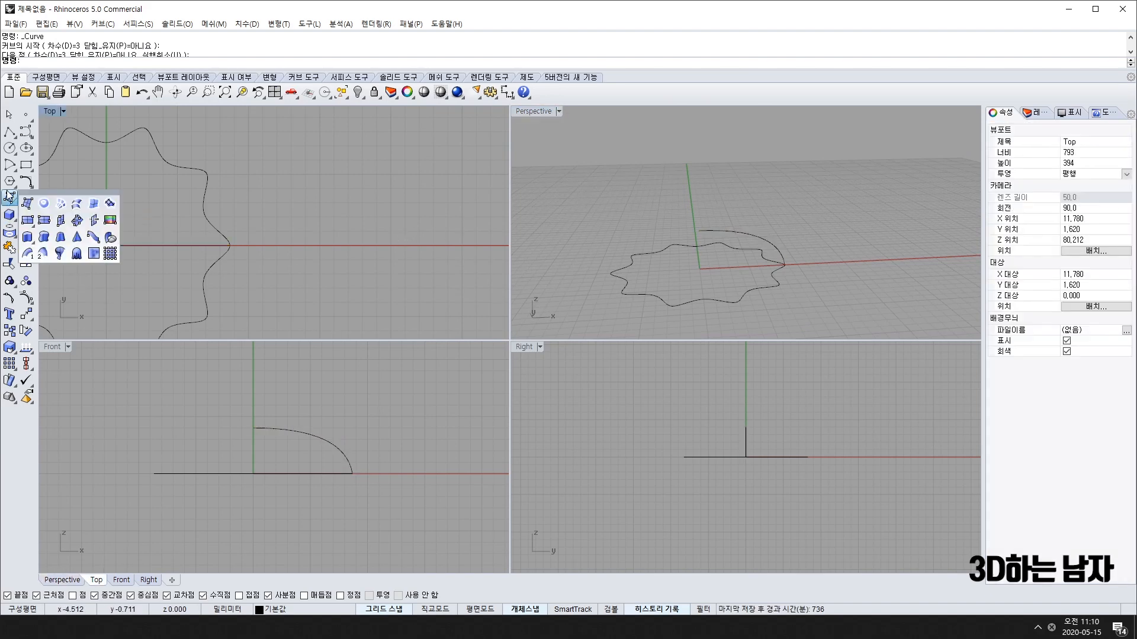
pyautogui.click(59, 253)
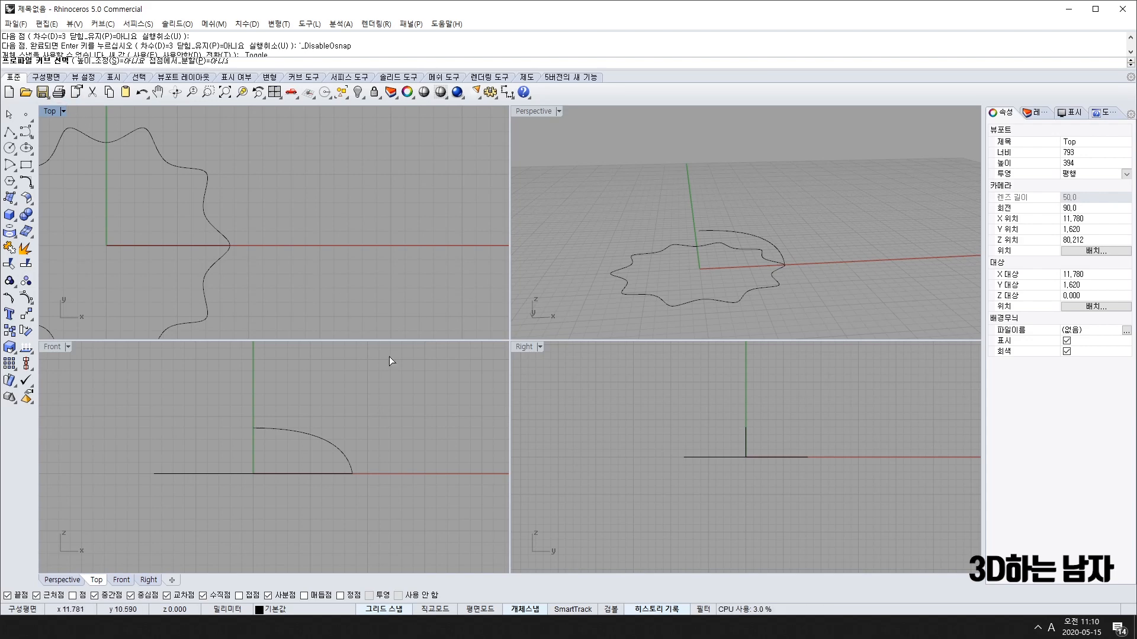
pyautogui.click(324, 441)
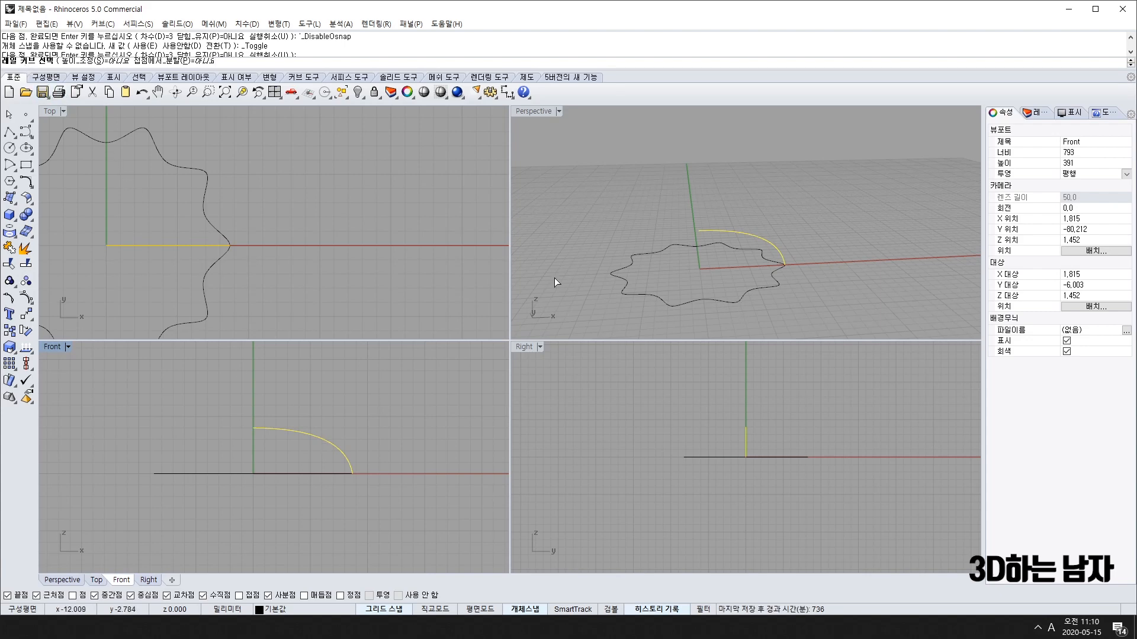
pyautogui.click(207, 276)
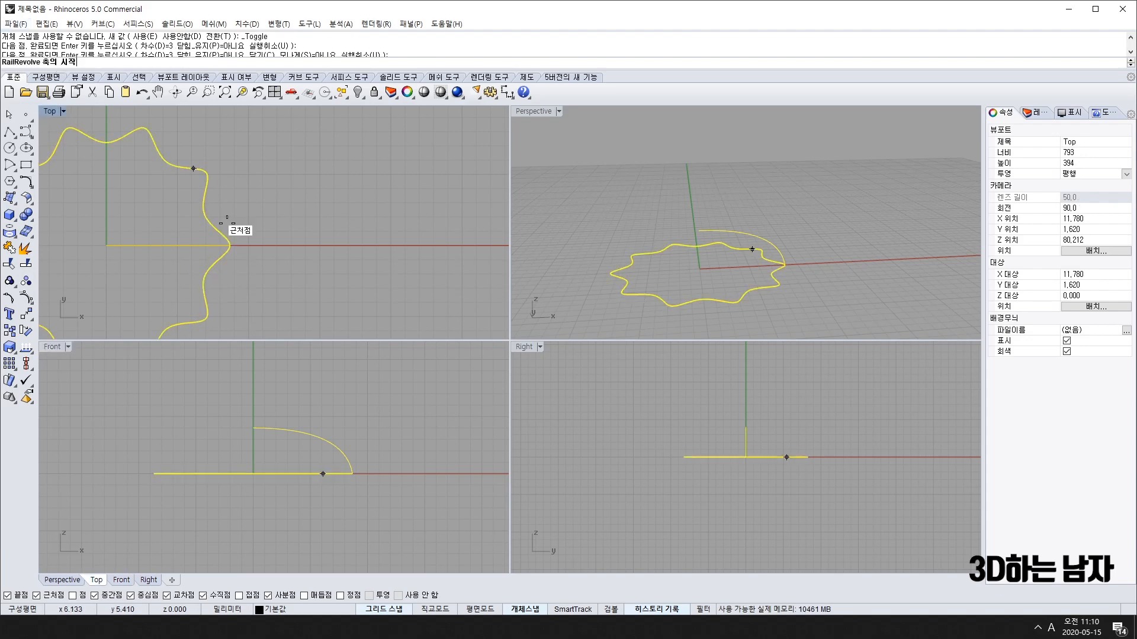
pyautogui.moveTo(253, 360); pyautogui.dragTo(267, 406, button='right')
pyautogui.write('0')
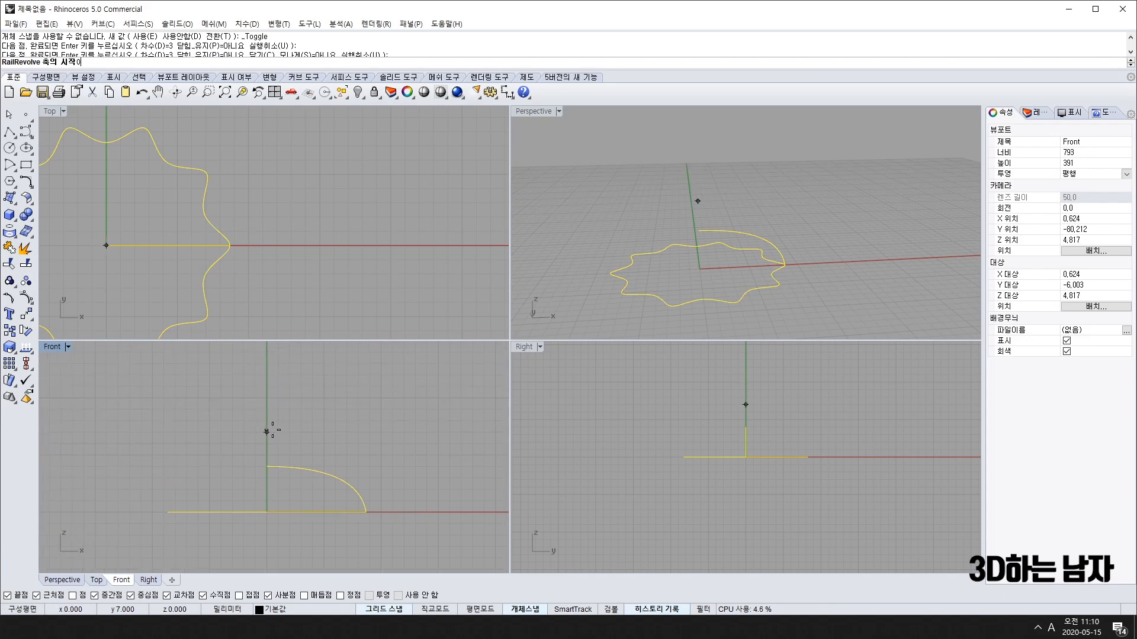
pyautogui.press('Return')
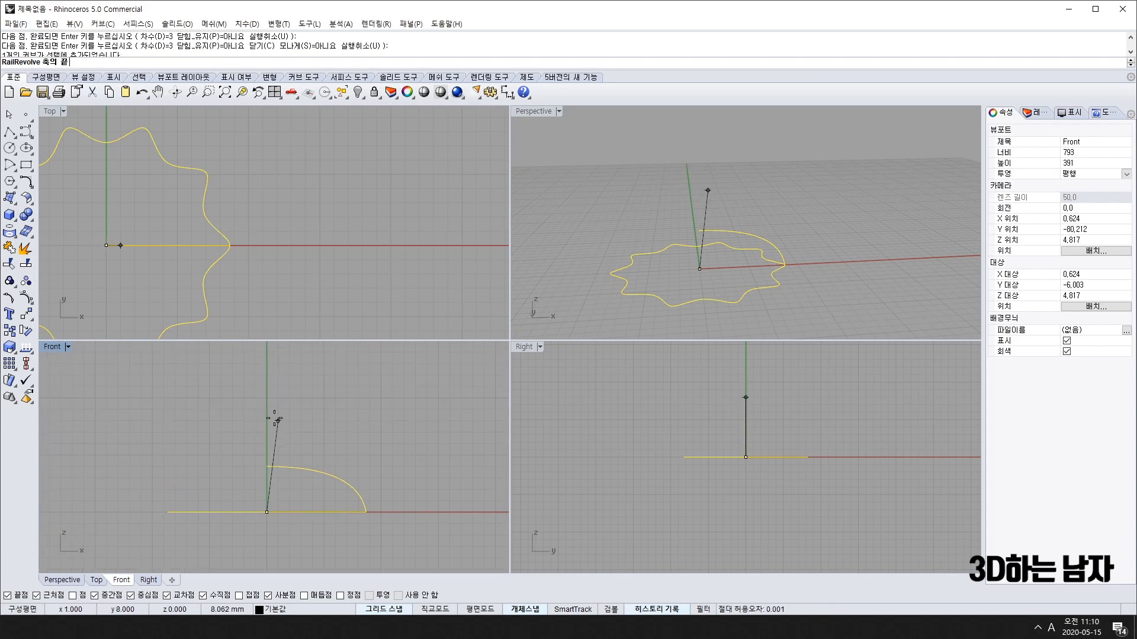
pyautogui.click(266, 365)
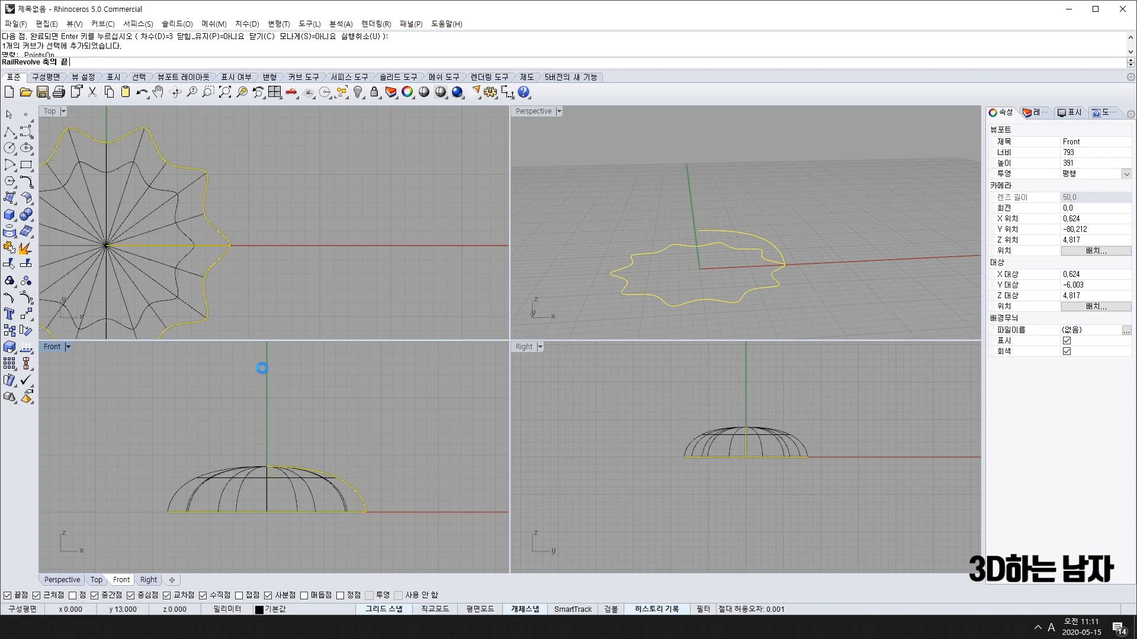
# Inspect the shaded star-shaped dome in the Perspective view and float the solid tools as a palette
pyautogui.moveTo(778, 276)
pyautogui.mouseDown(button='right')
pyautogui.moveTo(613, 268)
pyautogui.moveTo(669, 193)
pyautogui.moveTo(642, 327)
pyautogui.moveTo(771, 304)
pyautogui.moveTo(841, 268)
pyautogui.moveTo(739, 302)
pyautogui.moveTo(684, 129)
pyautogui.moveTo(680, 183)
pyautogui.moveTo(802, 321)
pyautogui.moveTo(810, 181)
pyautogui.moveTo(774, 348)
pyautogui.moveTo(693, 222)
pyautogui.moveTo(725, 295)
pyautogui.moveTo(622, 172)
pyautogui.moveTo(770, 278)
pyautogui.moveTo(799, 283)
pyautogui.moveTo(799, 182)
pyautogui.moveTo(779, 276)
pyautogui.mouseUp(button='right')
pyautogui.click(812, 293)
pyautogui.click(654, 267)
pyautogui.click(780, 274)
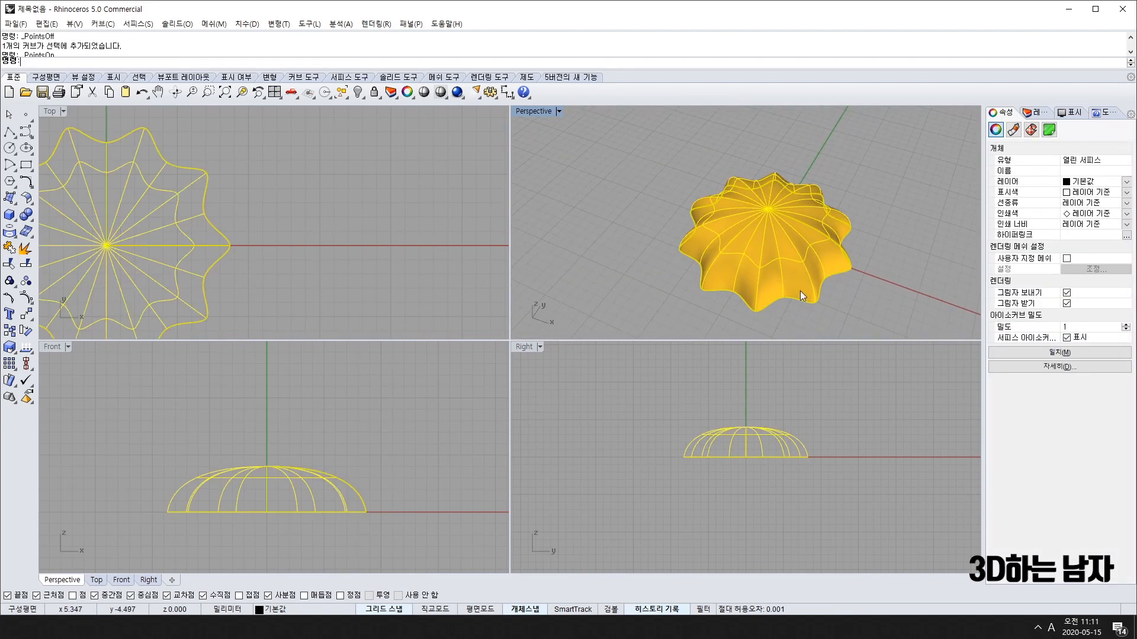
pyautogui.click(872, 316)
pyautogui.moveTo(872, 316)
pyautogui.mouseDown(button='right')
pyautogui.moveTo(864, 130)
pyautogui.moveTo(872, 243)
pyautogui.moveTo(876, 148)
pyautogui.moveTo(867, 254)
pyautogui.moveTo(886, 169)
pyautogui.moveTo(885, 307)
pyautogui.mouseUp(button='right')
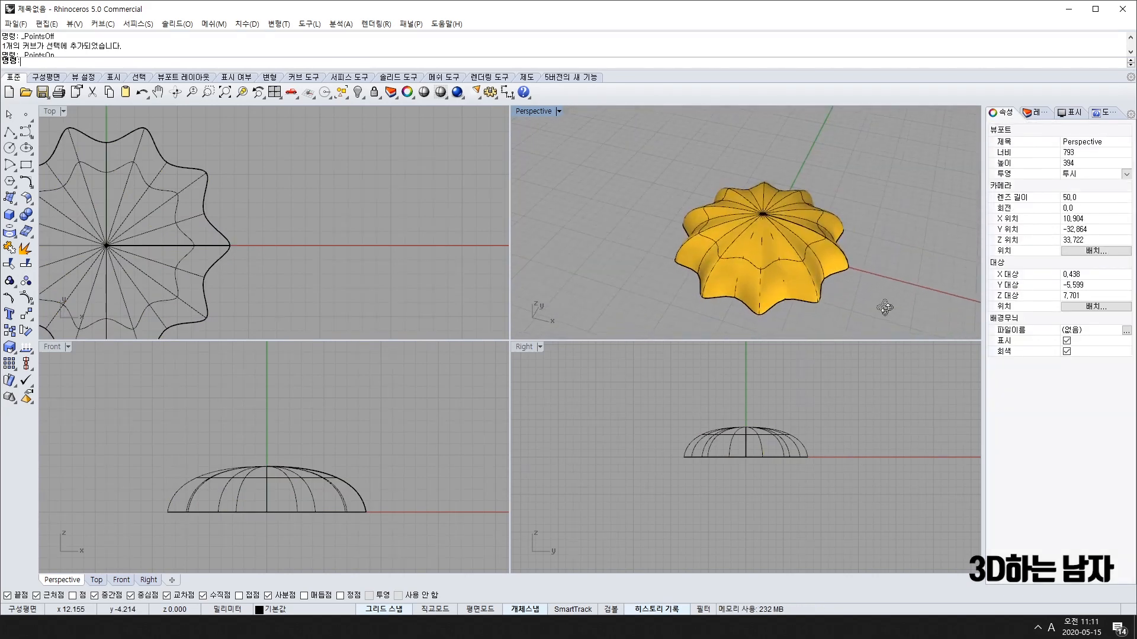
pyautogui.click(798, 268)
pyautogui.click(32, 212)
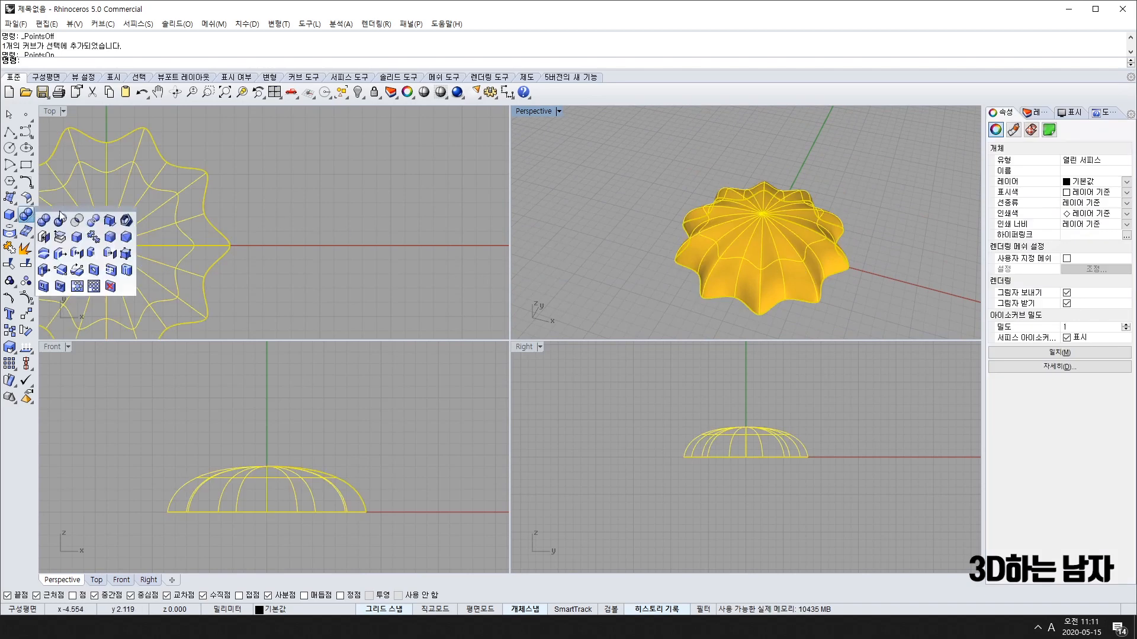
pyautogui.moveTo(62, 207); pyautogui.dragTo(100, 144)
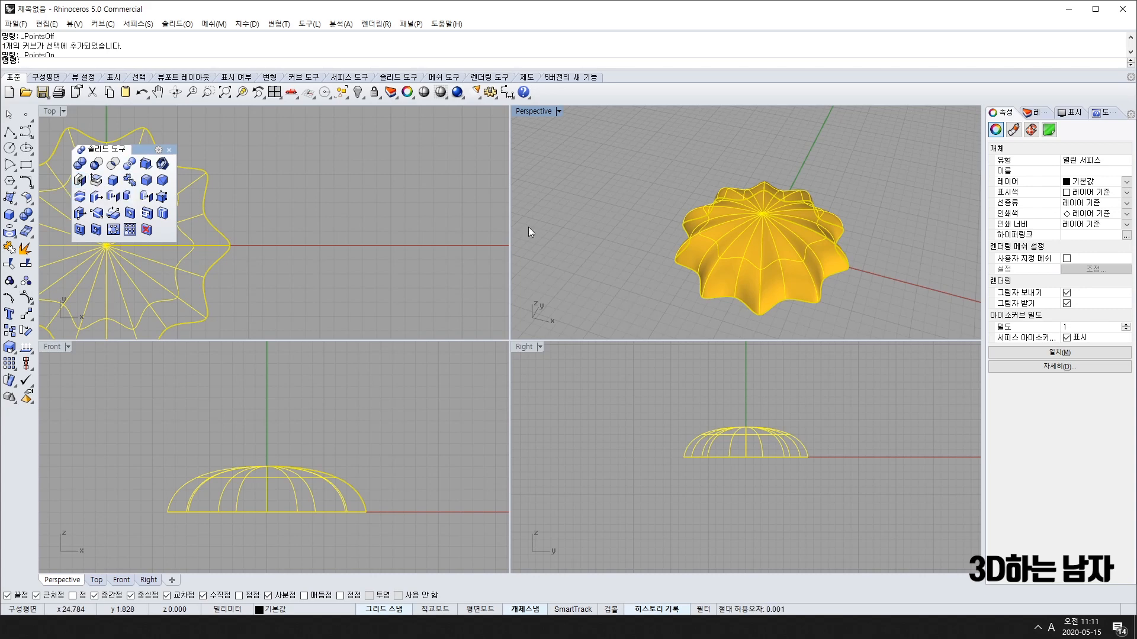
pyautogui.click(562, 249)
# Close the open underside of the star-shaped dome with Cap Planar Holes
pyautogui.moveTo(655, 301); pyautogui.dragTo(695, 282, button='right')
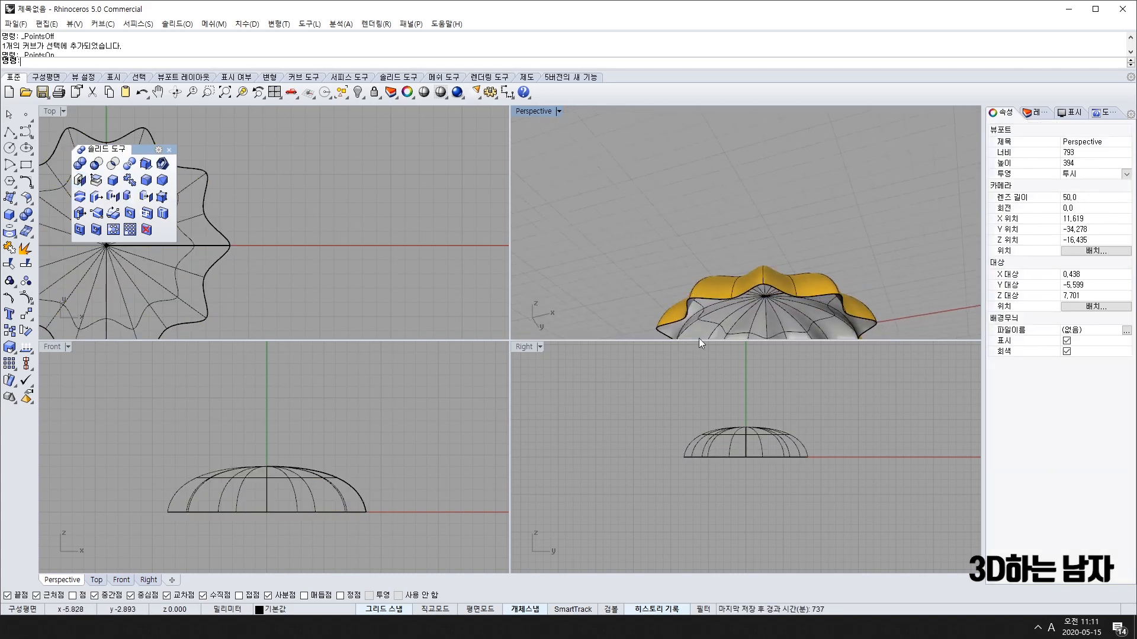
pyautogui.moveTo(751, 207); pyautogui.dragTo(734, 151, button='right')
pyautogui.click(779, 280)
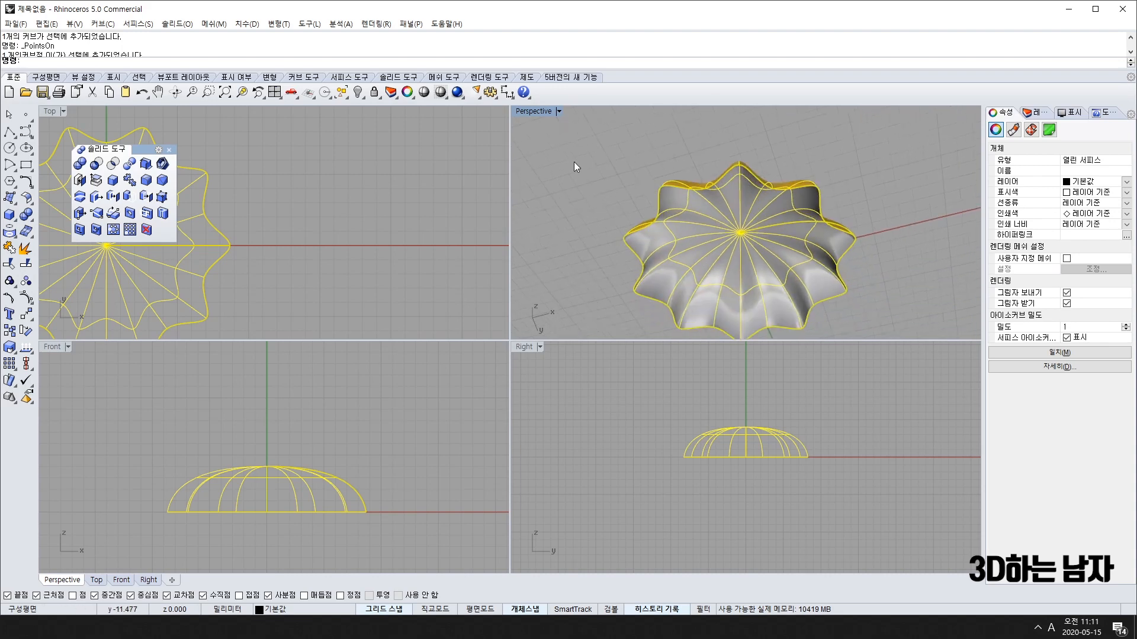
pyautogui.click(79, 180)
pyautogui.click(616, 189)
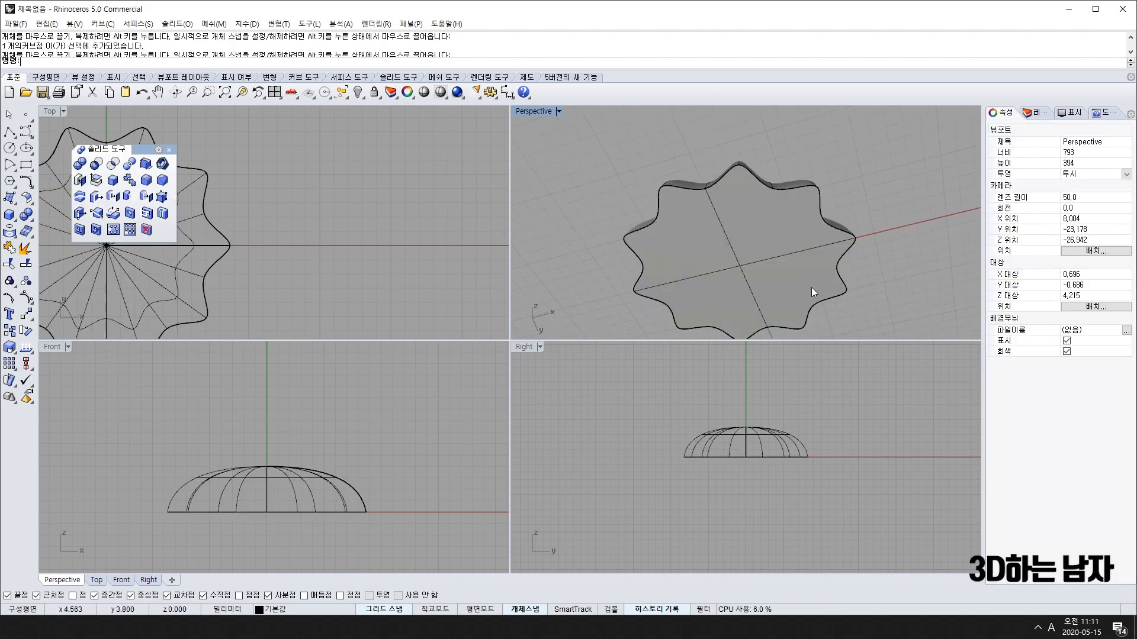
# Explode the capped dome and move its flat bottom face along the x axis in the Top view, clear of the dome
pyautogui.moveTo(811, 286); pyautogui.dragTo(809, 314, button='right')
pyautogui.click(755, 246)
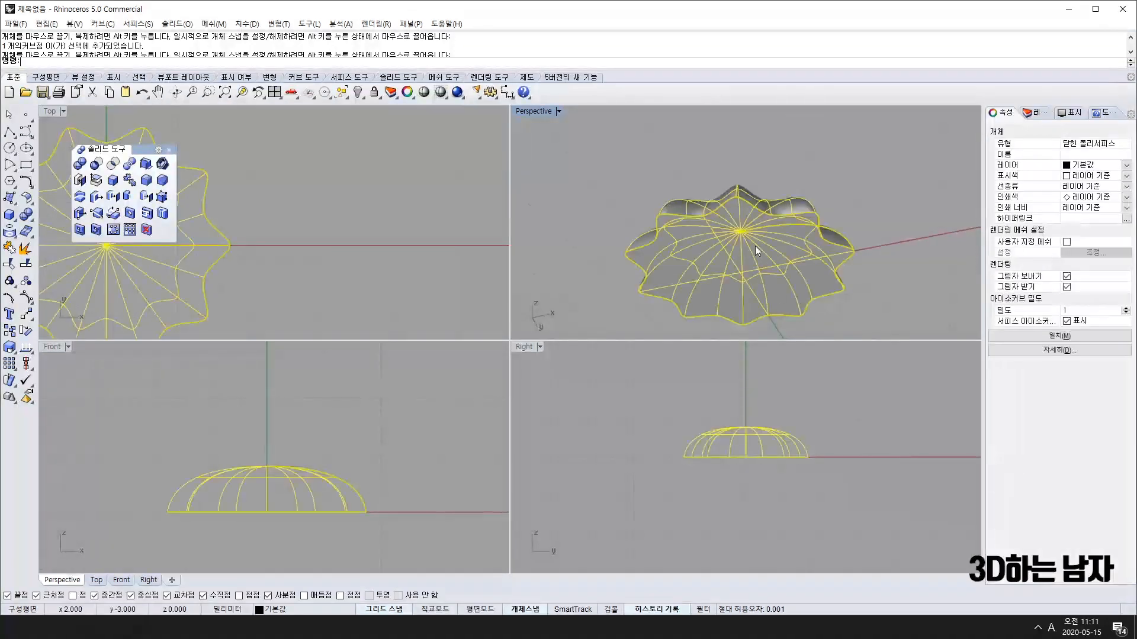
pyautogui.click(25, 249)
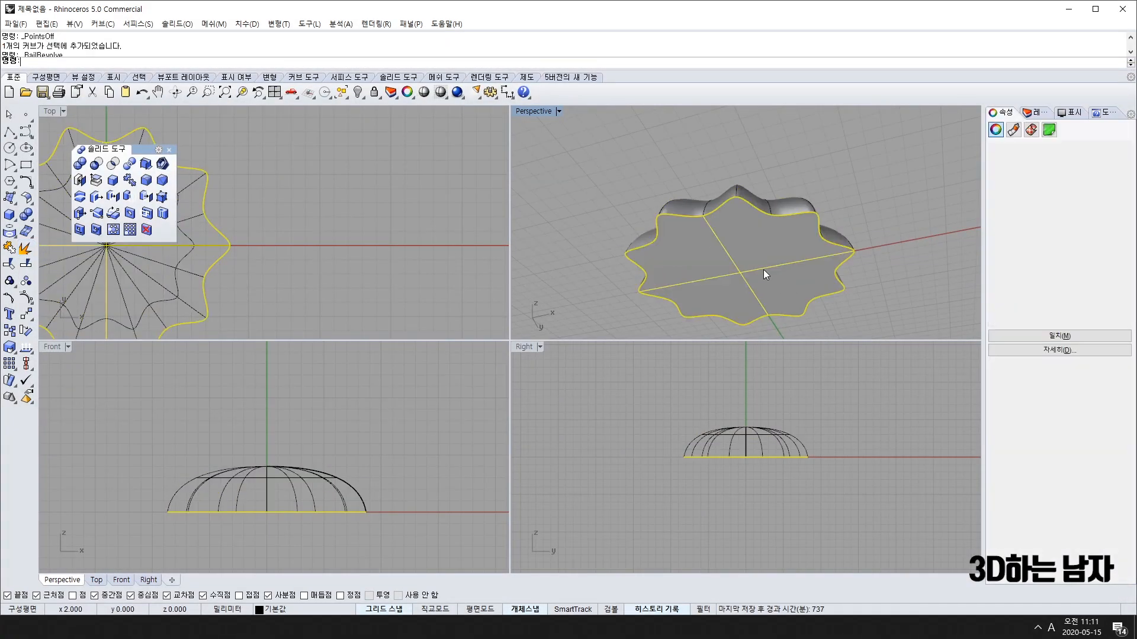
pyautogui.click(166, 261)
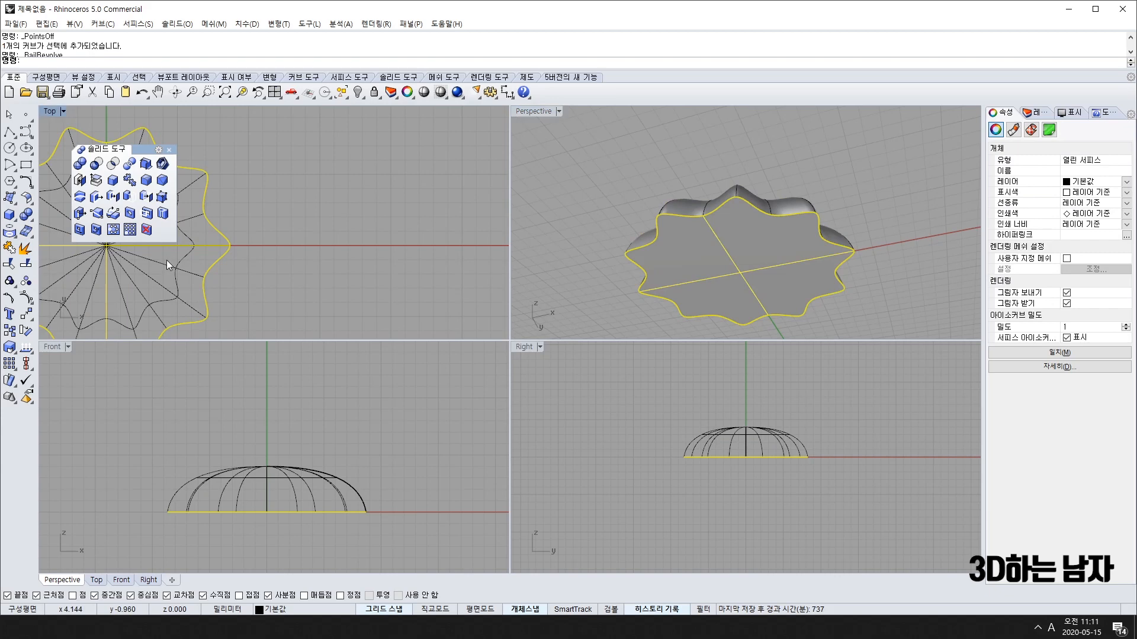
pyautogui.click(684, 268)
pyautogui.moveTo(192, 246); pyautogui.dragTo(447, 247)
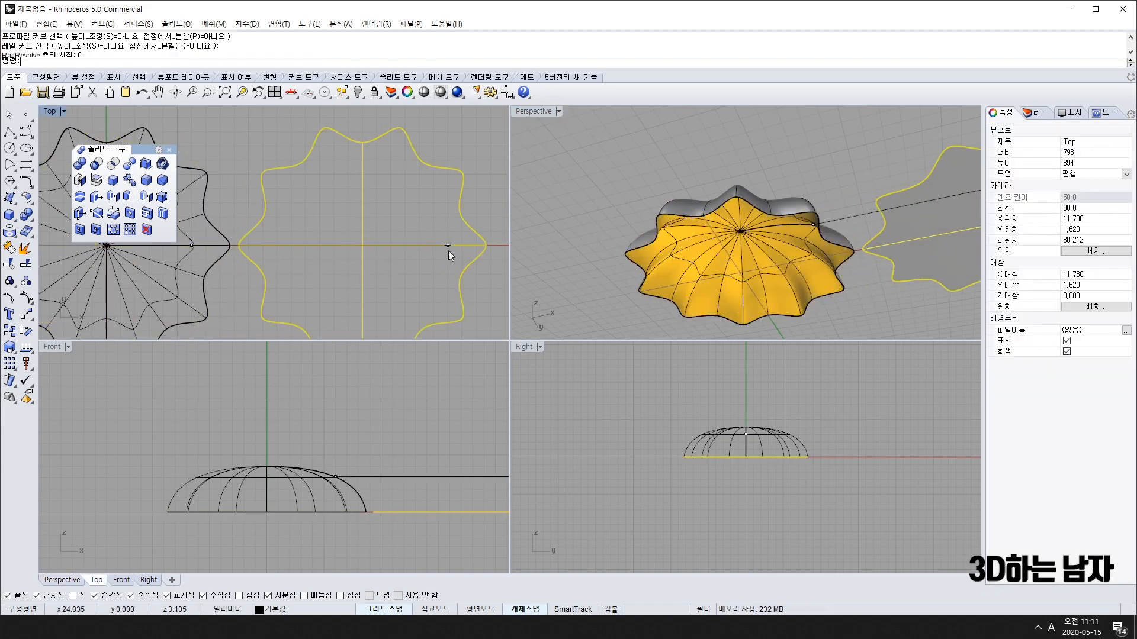
# Examine the separated flat face and the open shell, and cap the star-shaped shell's planar opening again
pyautogui.click(884, 158)
pyautogui.keyDown('shift'); pyautogui.moveTo(929, 235); pyautogui.dragTo(871, 282, button='right'); pyautogui.keyUp('shift')
pyautogui.click(872, 281)
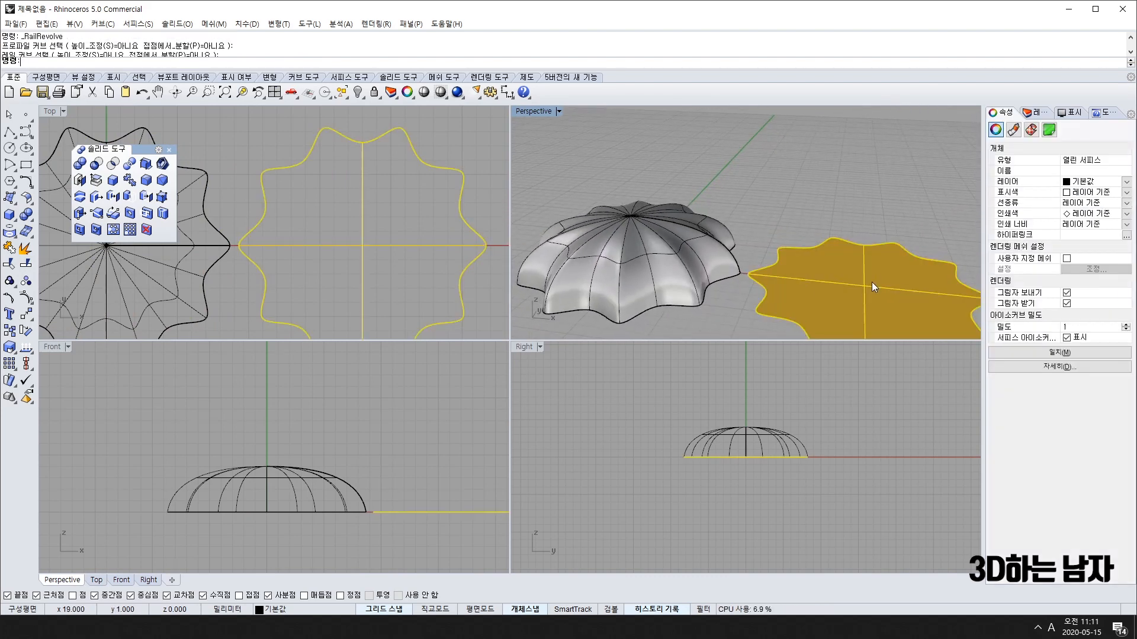
pyautogui.moveTo(770, 575)
pyautogui.mouseDown(button='right')
pyautogui.moveTo(763, 536)
pyautogui.moveTo(759, 579)
pyautogui.mouseUp(button='right')
pyautogui.moveTo(770, 273); pyautogui.dragTo(794, 200, button='right')
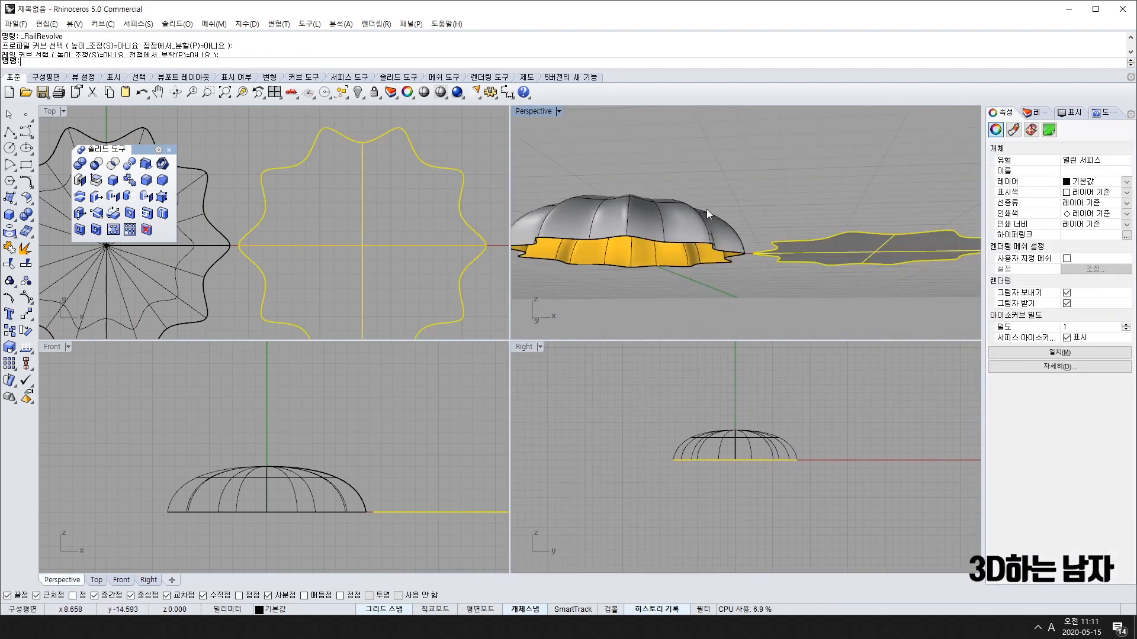
pyautogui.click(699, 210)
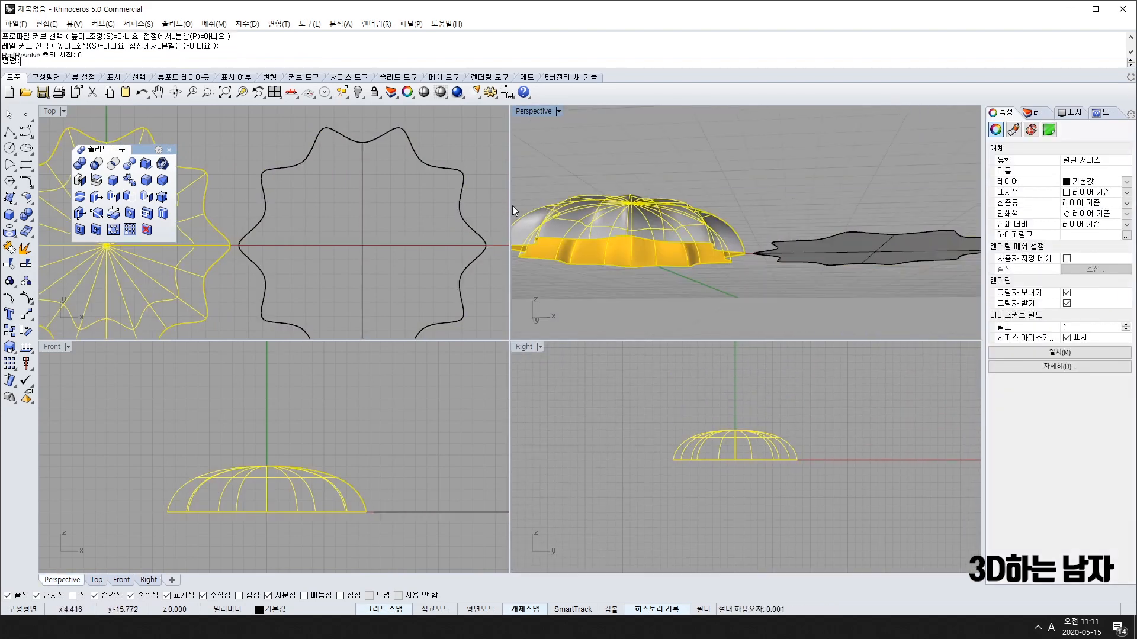
pyautogui.click(82, 181)
# Delete the separate flat star-shaped face beside the dome
pyautogui.moveTo(819, 167); pyautogui.dragTo(633, 158, button='right')
pyautogui.click(893, 217)
pyautogui.moveTo(892, 217)
pyautogui.mouseDown(button='right')
pyautogui.moveTo(830, 212)
pyautogui.moveTo(830, 196)
pyautogui.mouseUp(button='right')
pyautogui.press('Delete')
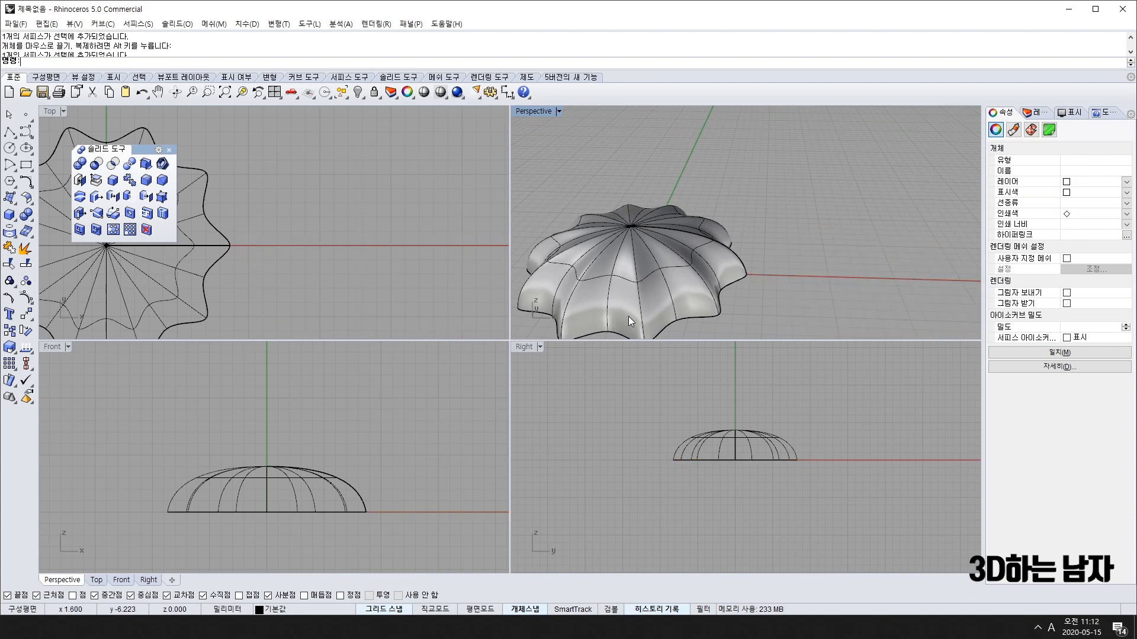
pyautogui.moveTo(628, 316); pyautogui.dragTo(709, 250, button='right')
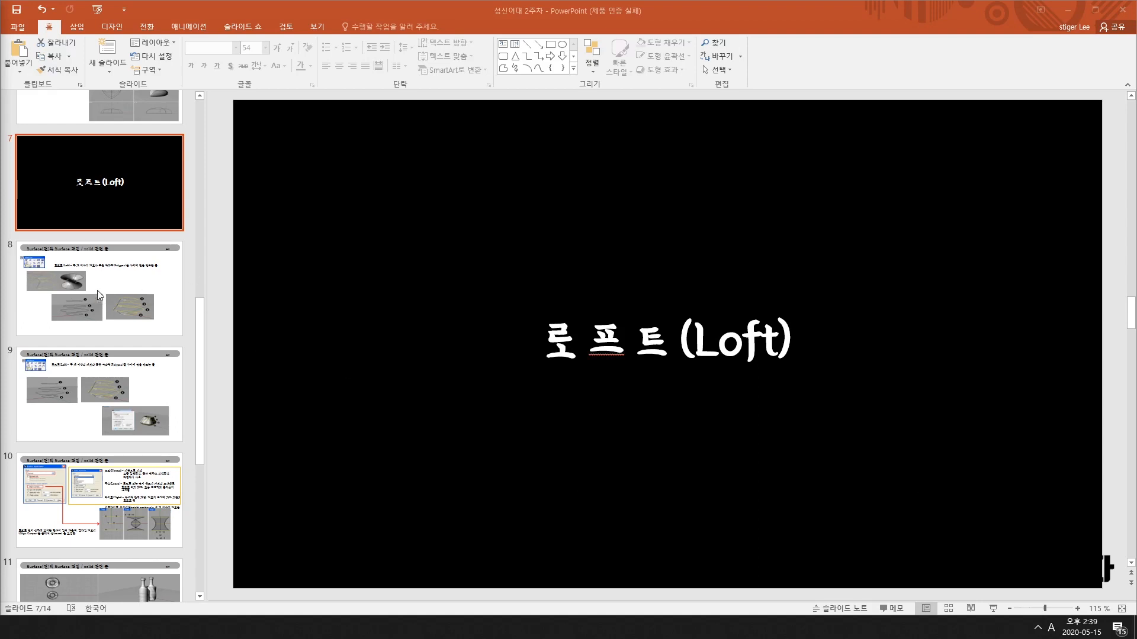
# Review the Loft slides in PowerPoint through the bottle example, and return to Rhino
pyautogui.click(136, 286)
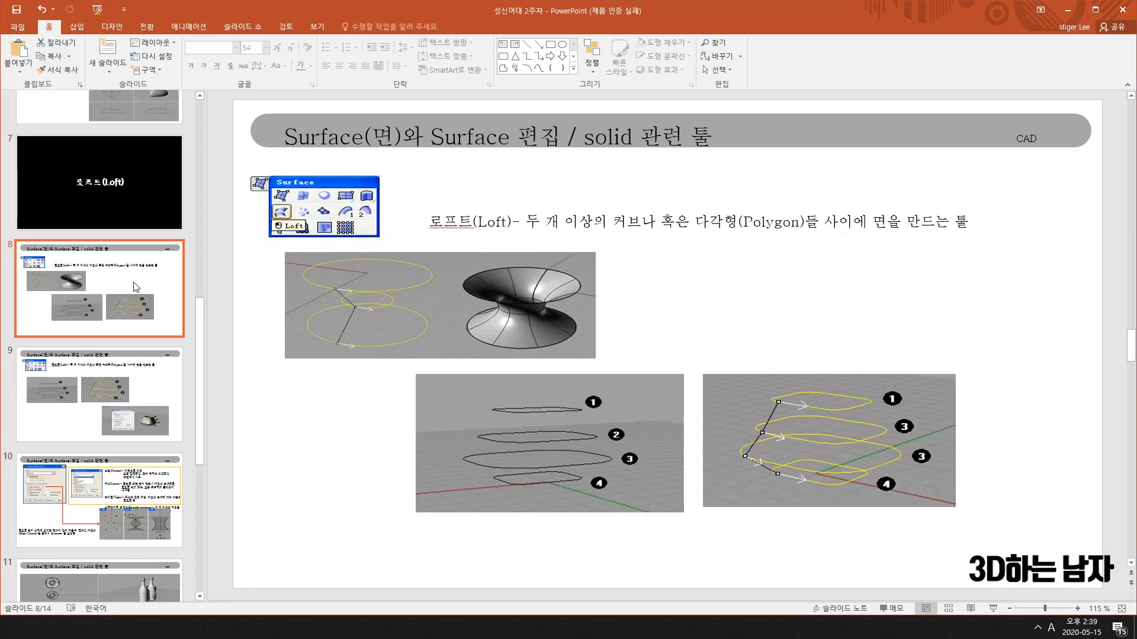
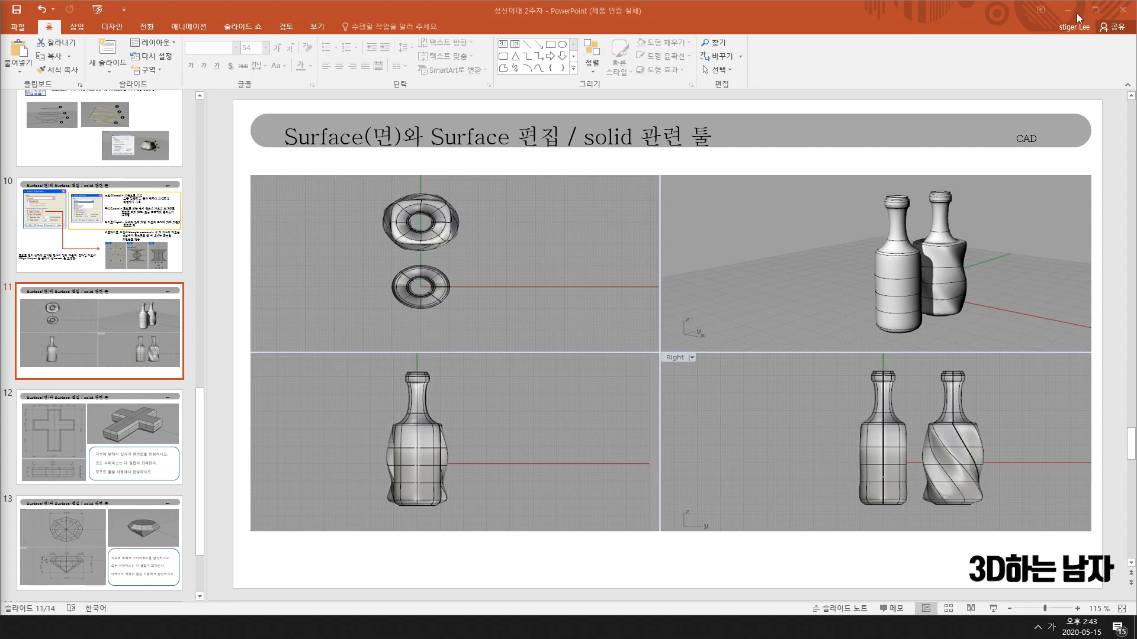
pyautogui.click(1068, 10)
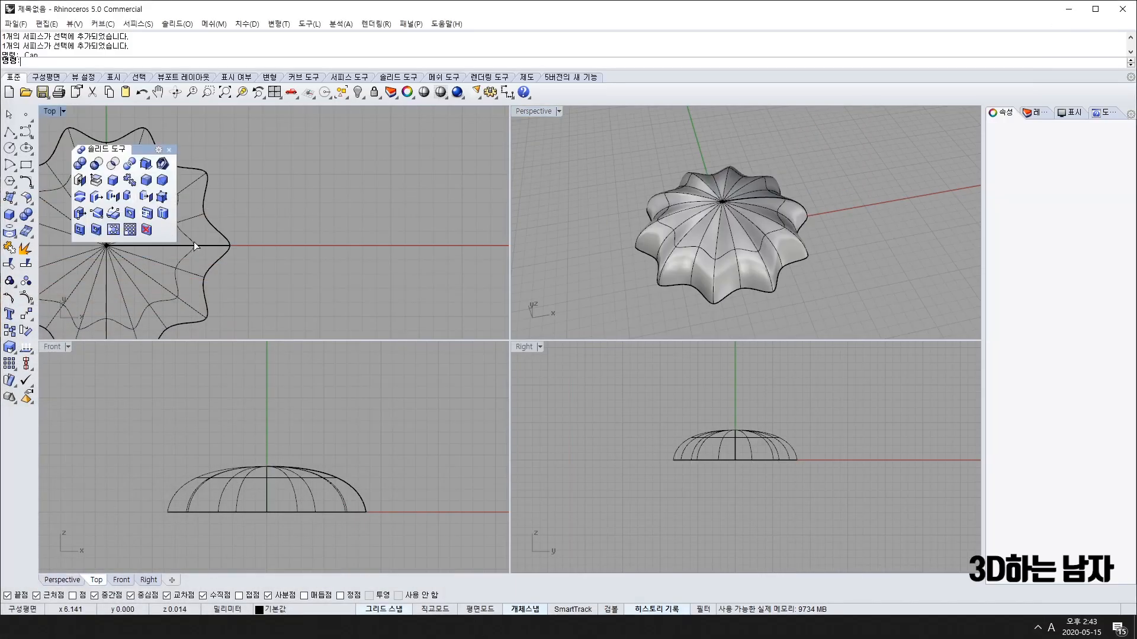
# Delete the star-shaped dome and the leftover profile curve to empty the model
pyautogui.click(170, 151)
pyautogui.click(205, 193)
pyautogui.click(26, 248)
pyautogui.press('Delete')
pyautogui.moveTo(127, 240); pyautogui.dragTo(281, 194, button='right')
pyautogui.scroll(-4, 282, 195)
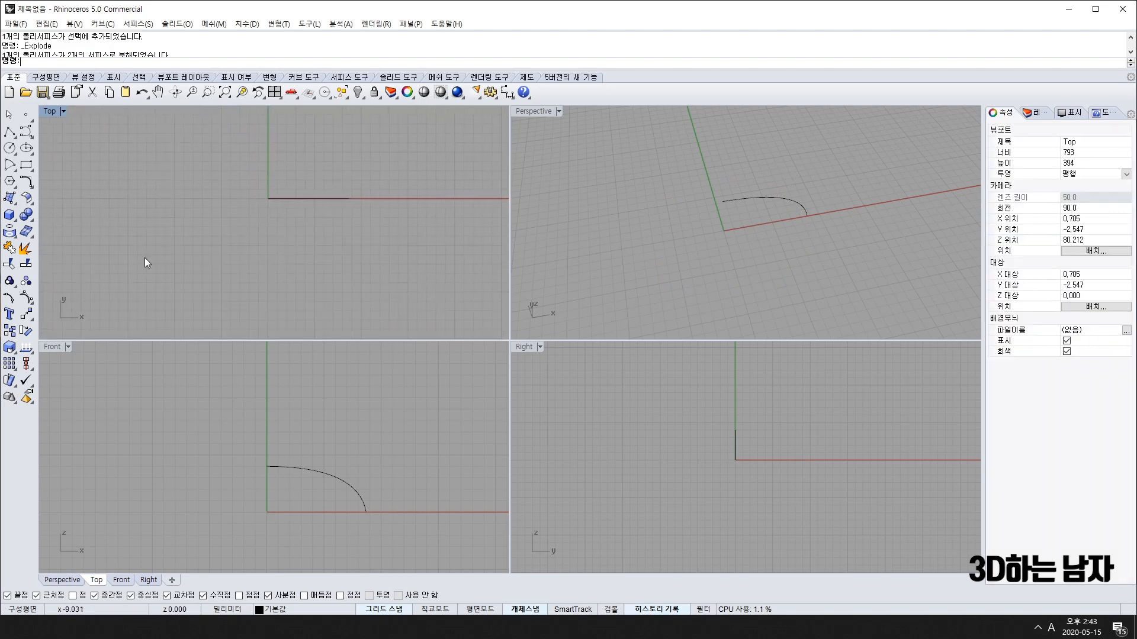
pyautogui.click(10, 148)
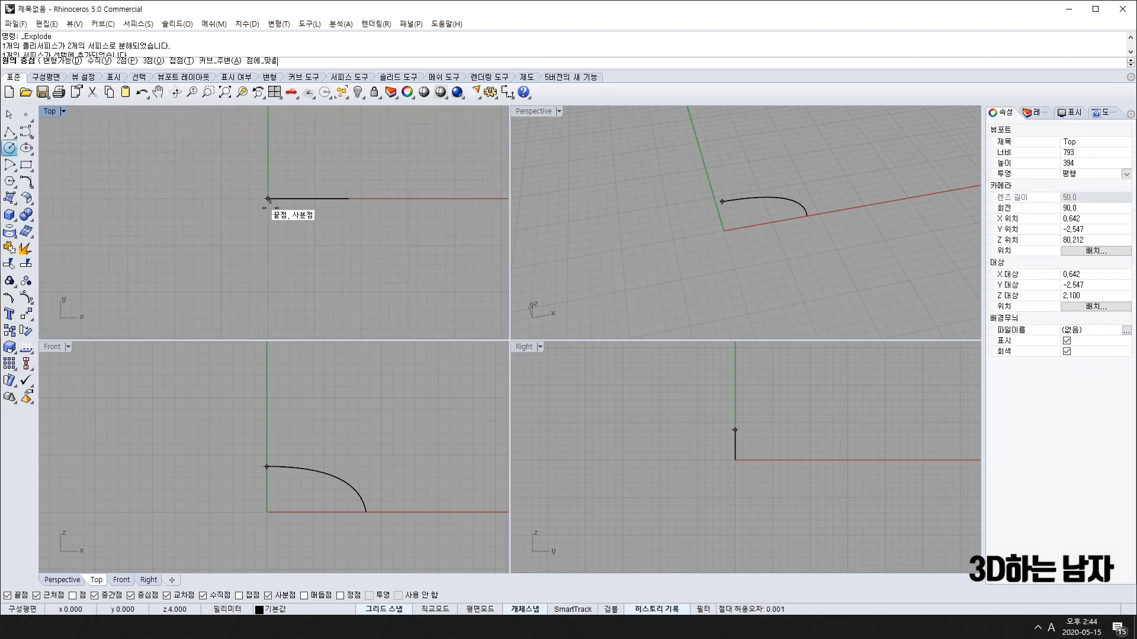
pyautogui.rightClick(230, 417)
pyautogui.moveTo(229, 416); pyautogui.dragTo(388, 547)
pyautogui.press('Delete')
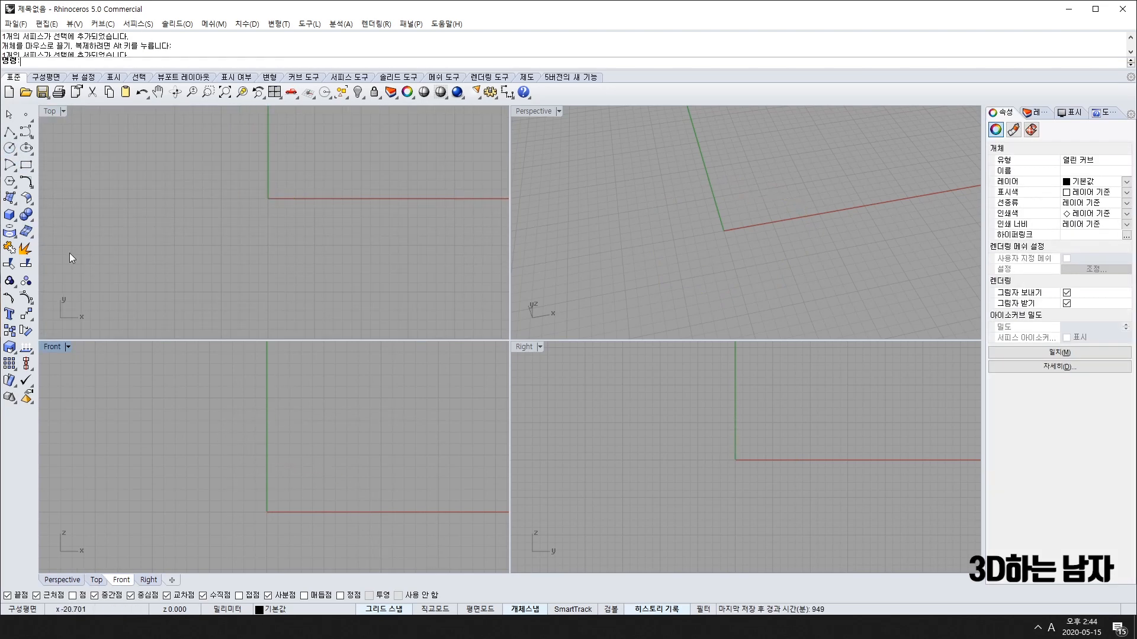
# Draw a circle about 20 mm in diameter centred on the origin in the Top view
pyautogui.click(9, 149)
pyautogui.click(268, 199)
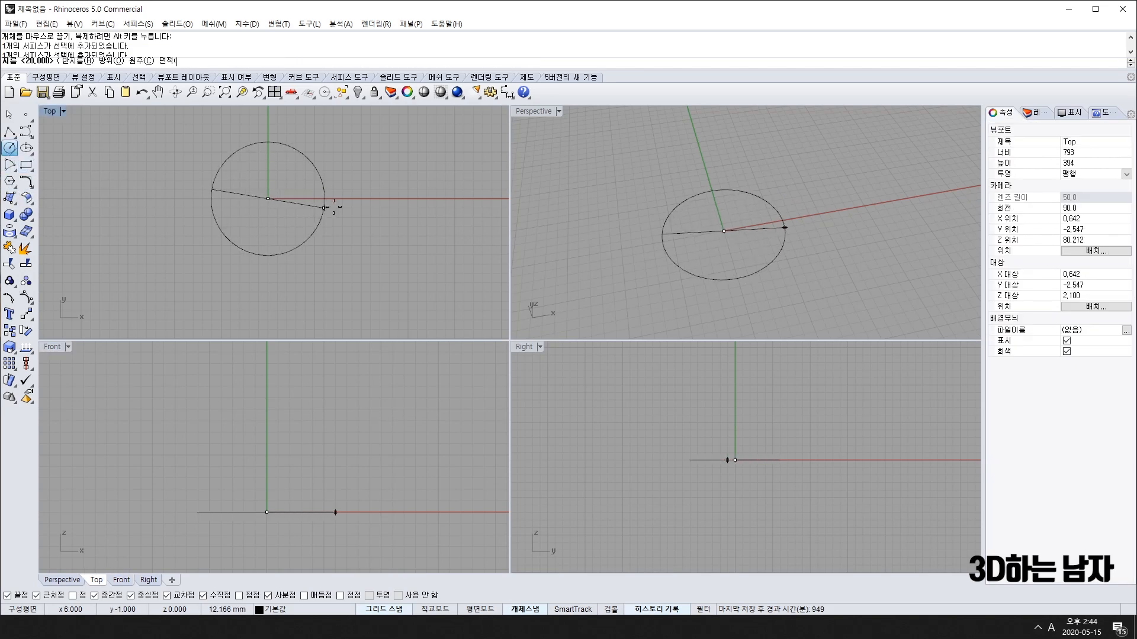
pyautogui.click(362, 198)
pyautogui.click(339, 255)
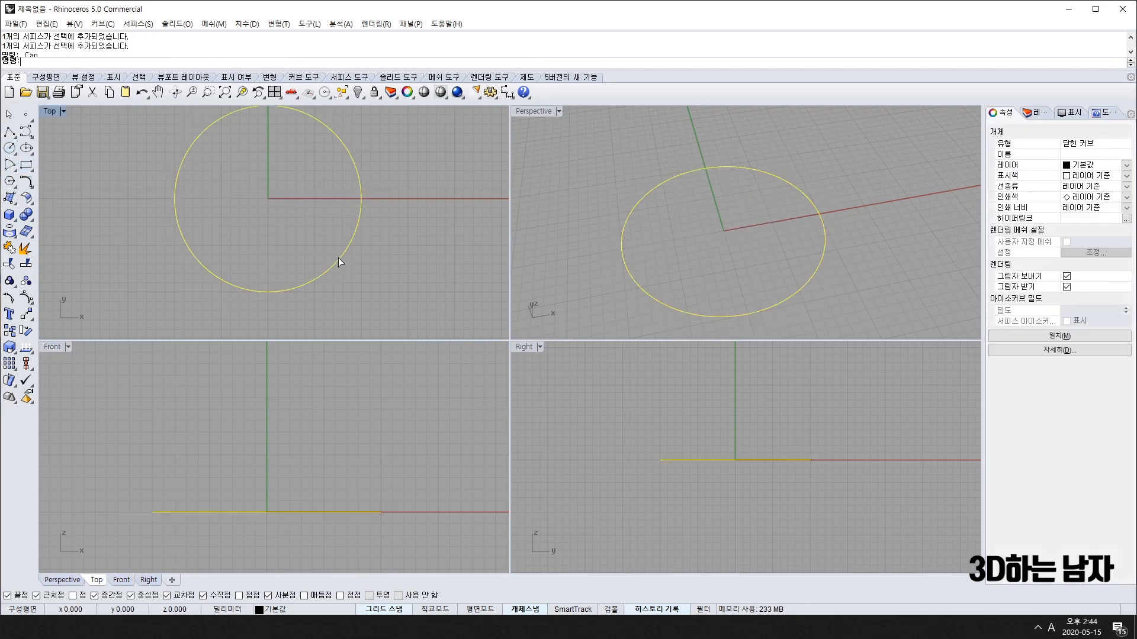
# Copy the circle straight up in the Front view to heights of about 5, 10, 15, 20, 30 and 40 mm
pyautogui.scroll(-5, 307, 496)
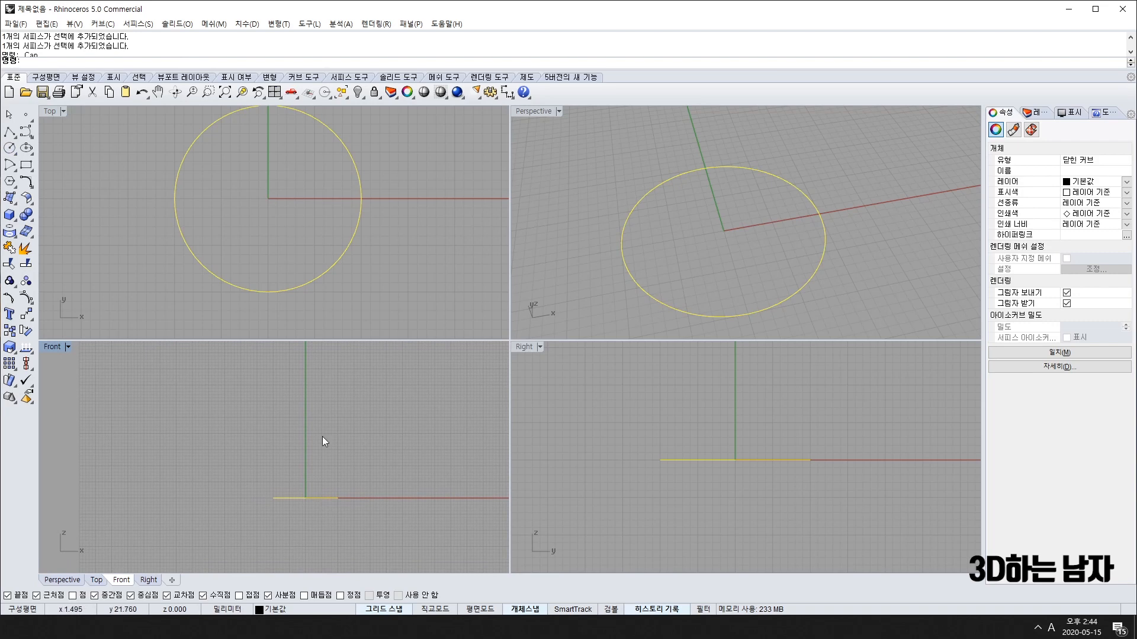
pyautogui.click(13, 332)
pyautogui.click(384, 499)
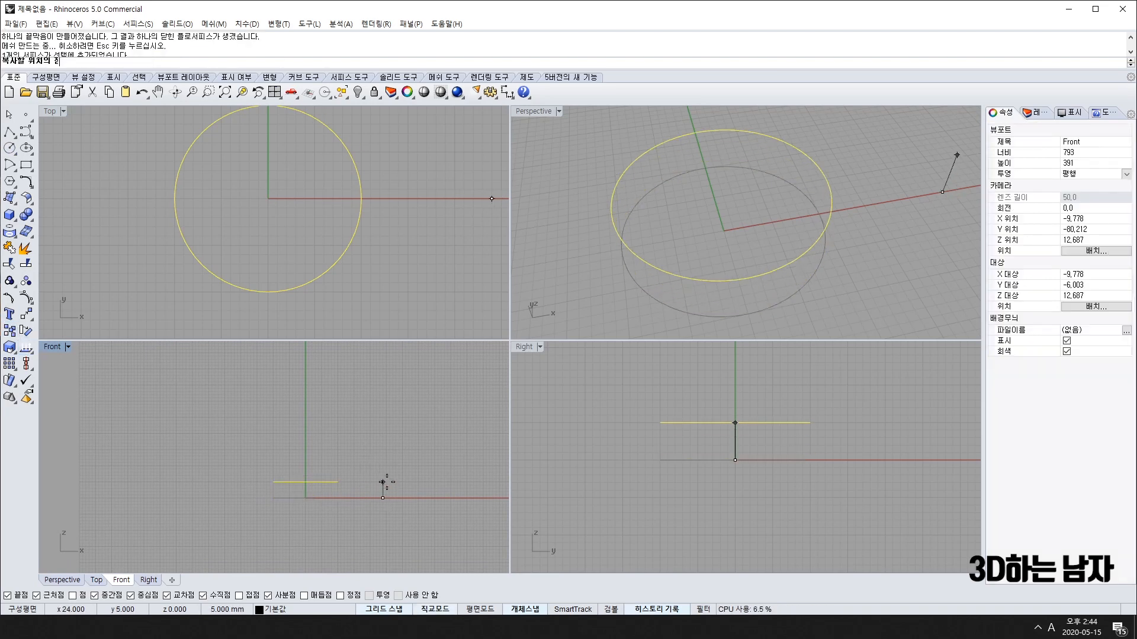
pyautogui.click(382, 481)
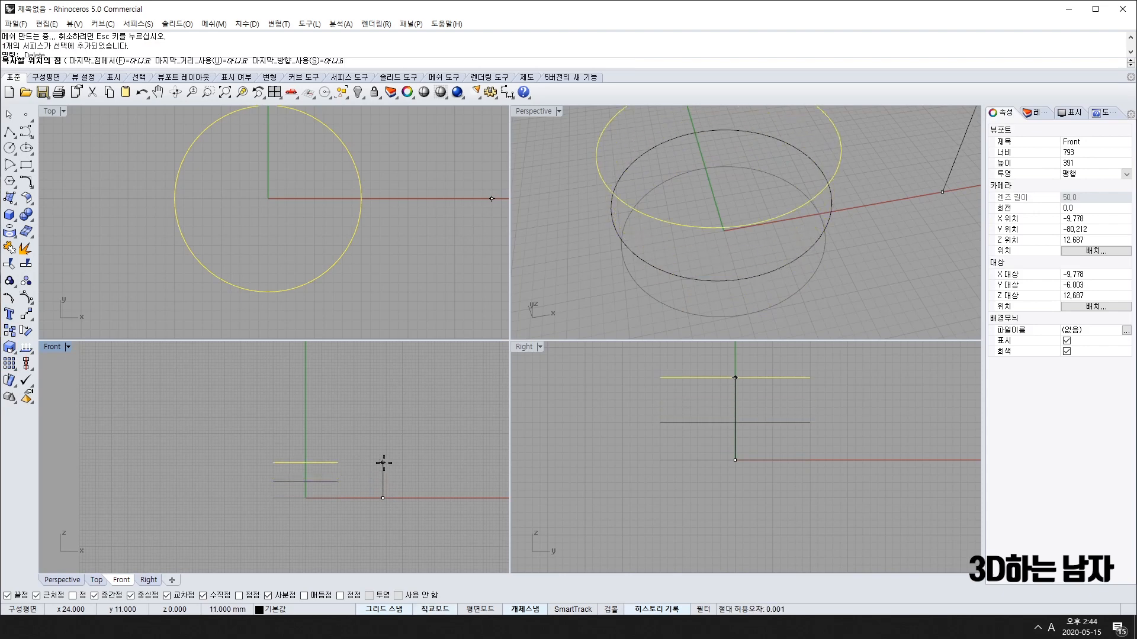
pyautogui.click(384, 463)
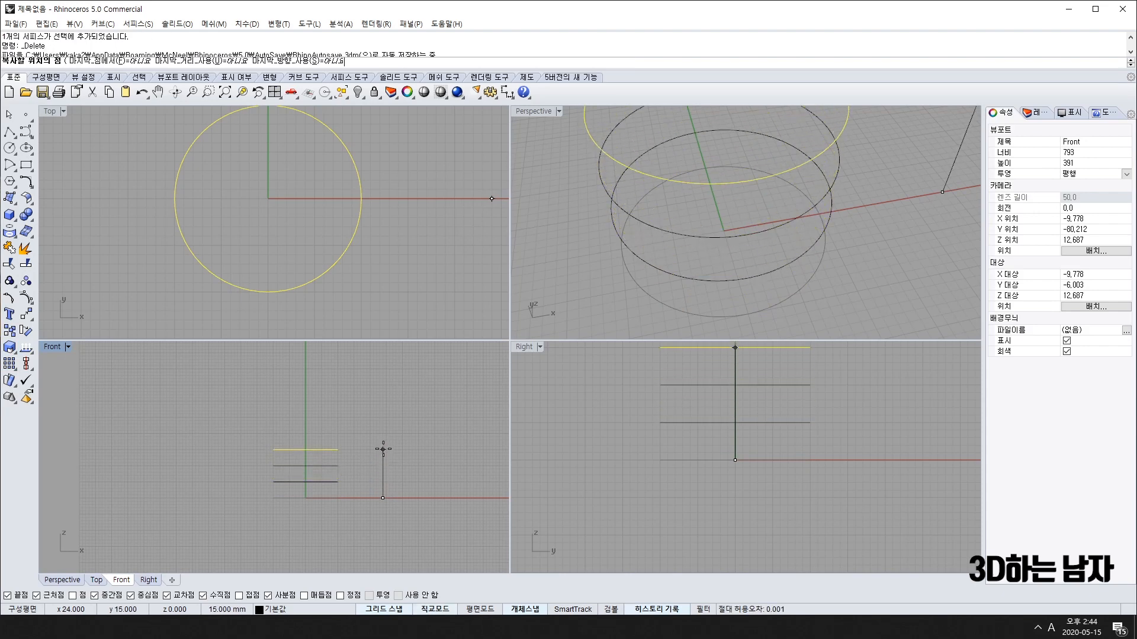
pyautogui.click(383, 450)
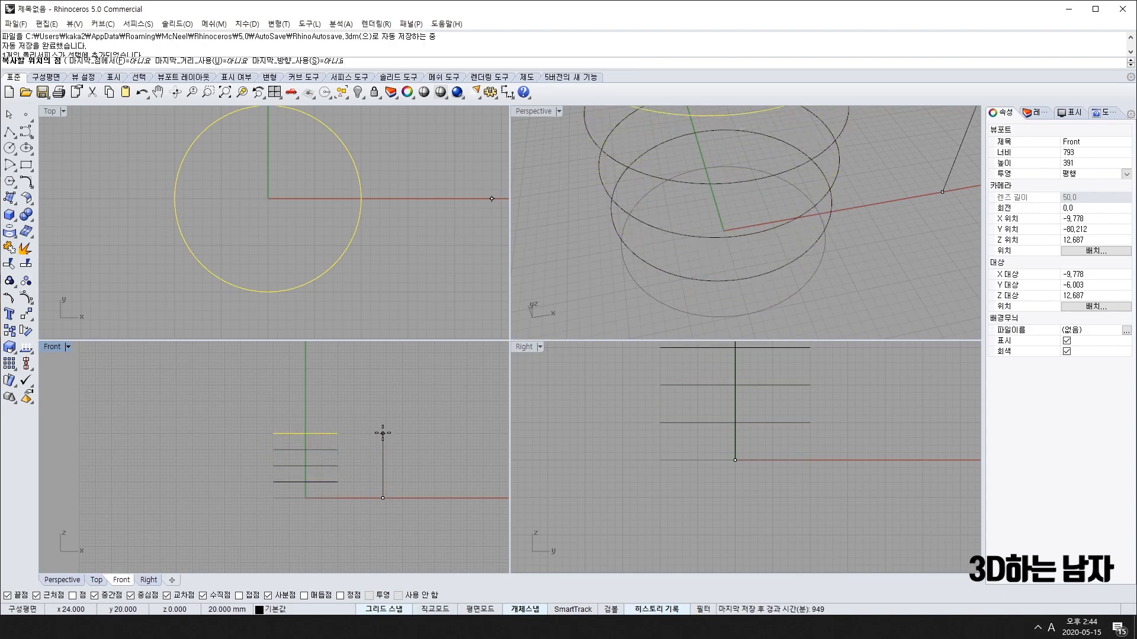
pyautogui.click(383, 434)
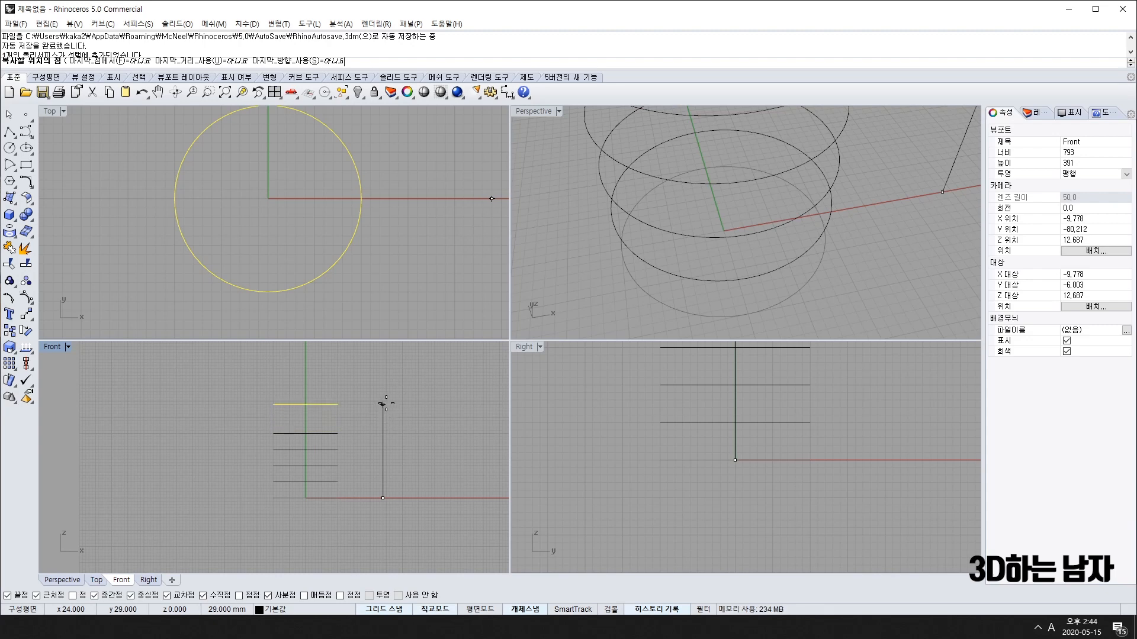
pyautogui.click(382, 402)
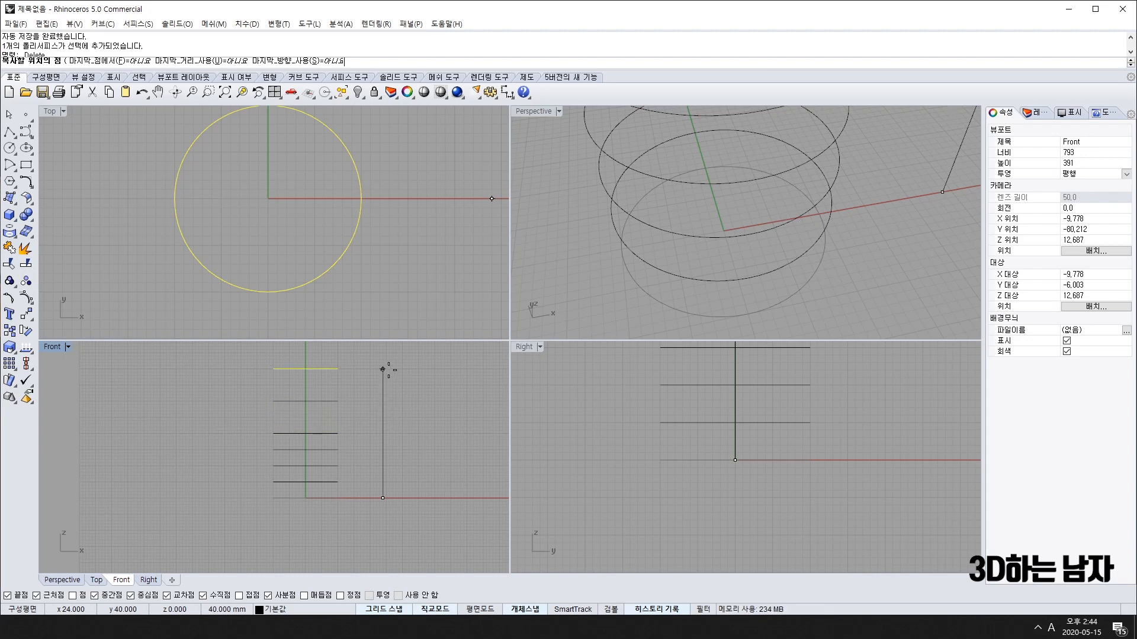
pyautogui.click(383, 369)
pyautogui.rightClick(402, 441)
pyautogui.click(401, 442)
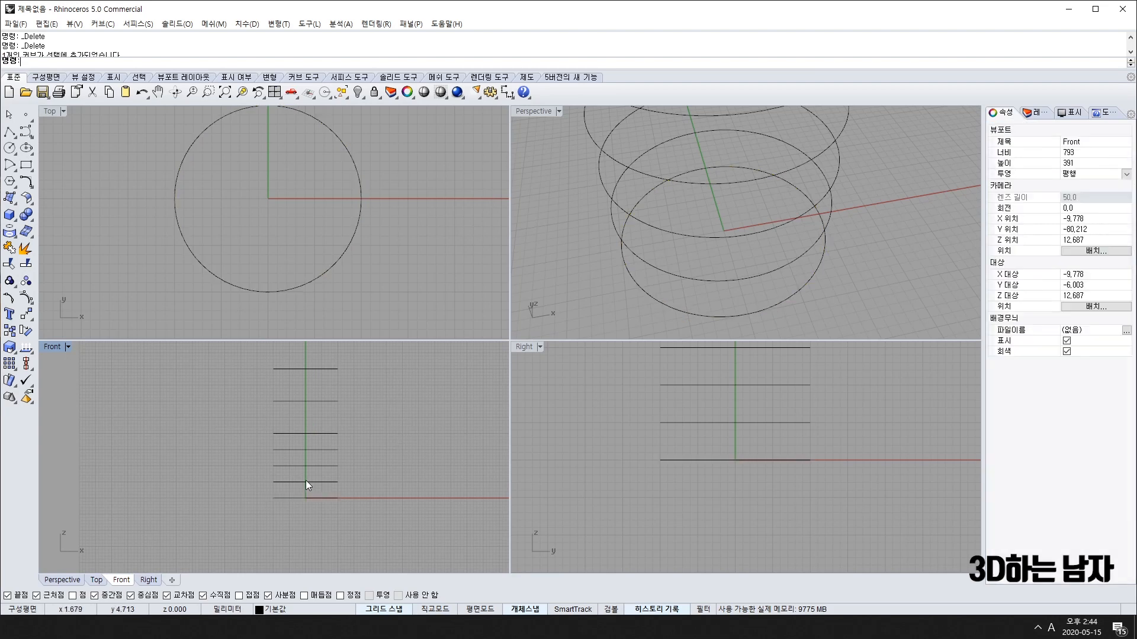
pyautogui.moveTo(248, 423); pyautogui.dragTo(386, 513)
pyautogui.scroll(3, 336, 504)
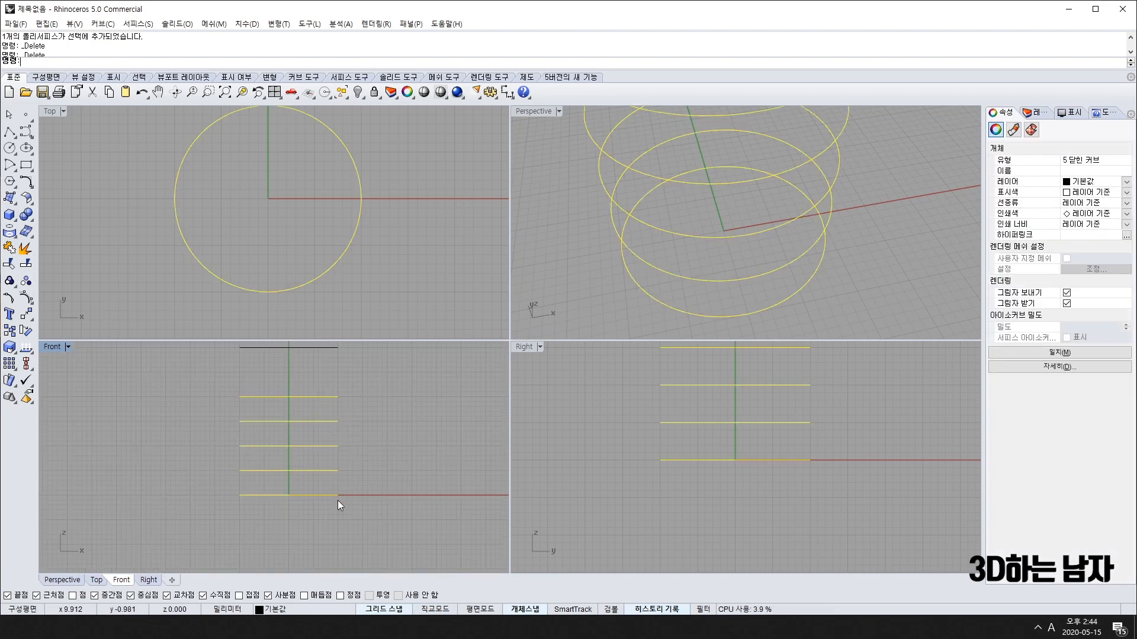
pyautogui.scroll(-3, 361, 493)
pyautogui.press('Escape')
pyautogui.click(322, 389)
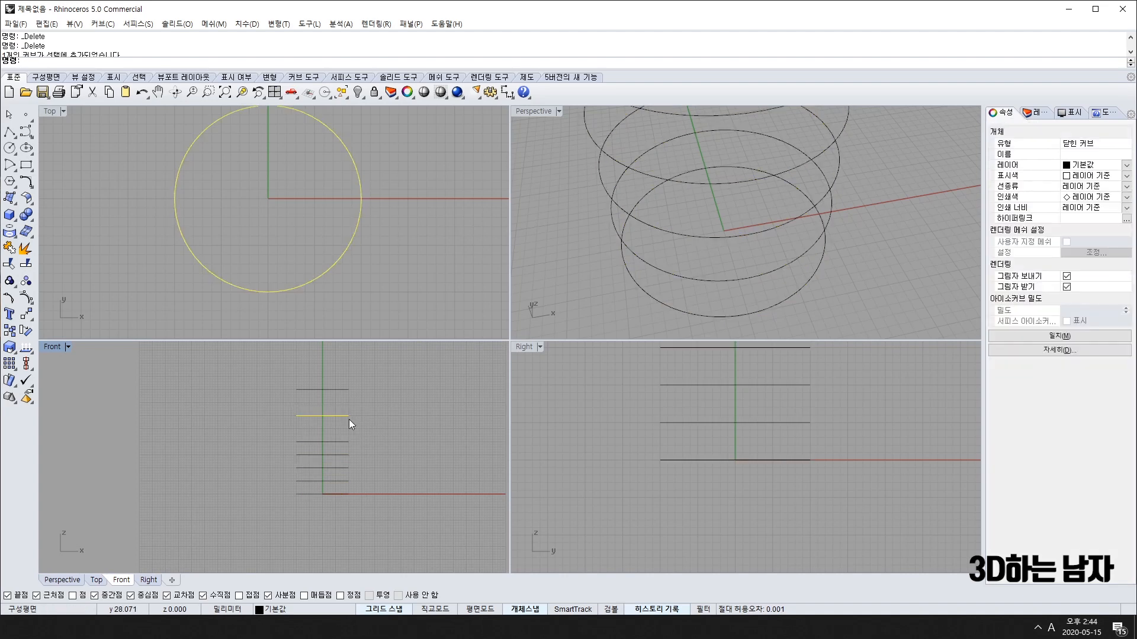
pyautogui.moveTo(258, 366); pyautogui.dragTo(373, 520)
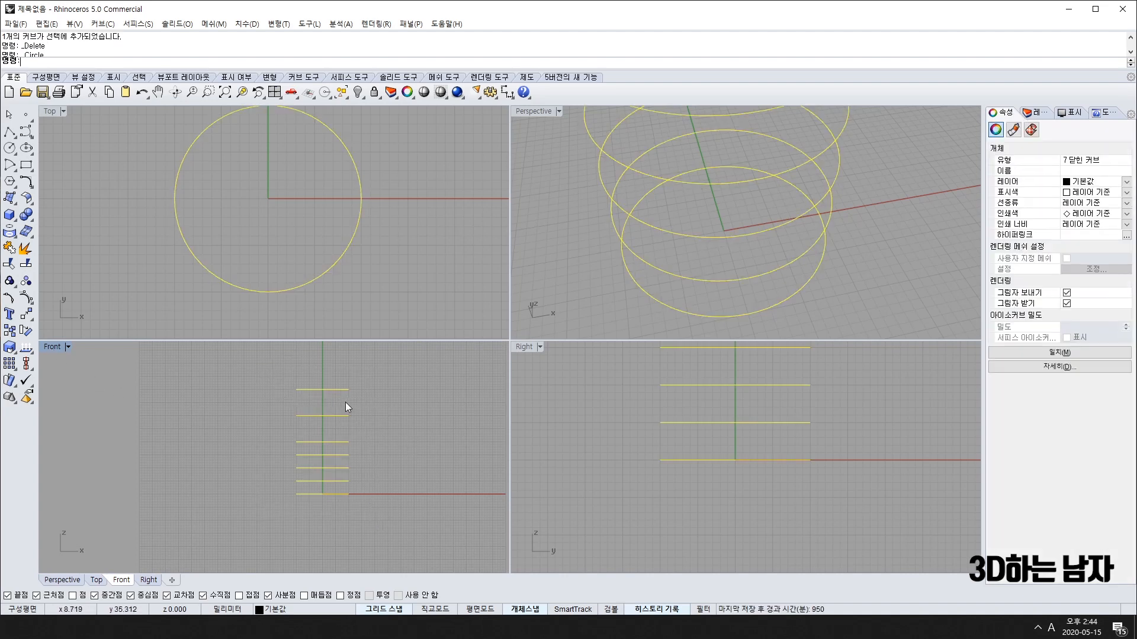
# Scale the two uppermost circles with Scale 2D about the origin in the Top view to about two-thirds of their size
pyautogui.scroll(3, 346, 408)
pyautogui.moveTo(191, 393); pyautogui.dragTo(428, 439)
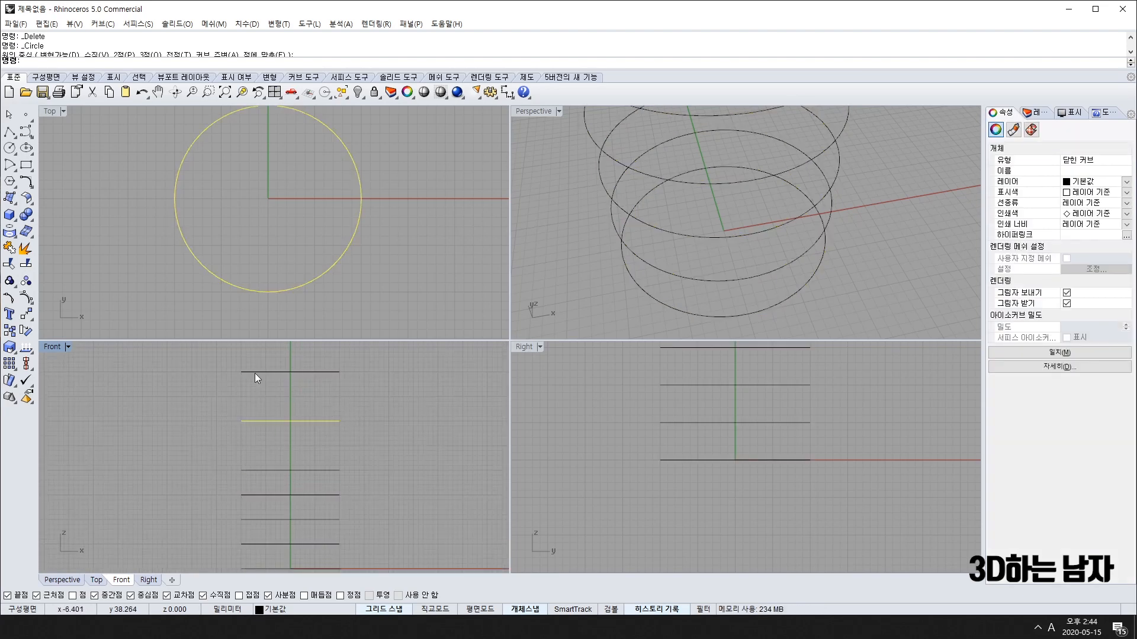
pyautogui.keyDown('shift'); pyautogui.moveTo(237, 371); pyautogui.dragTo(374, 395); pyautogui.keyUp('shift')
pyautogui.scroll(-3, 281, 189)
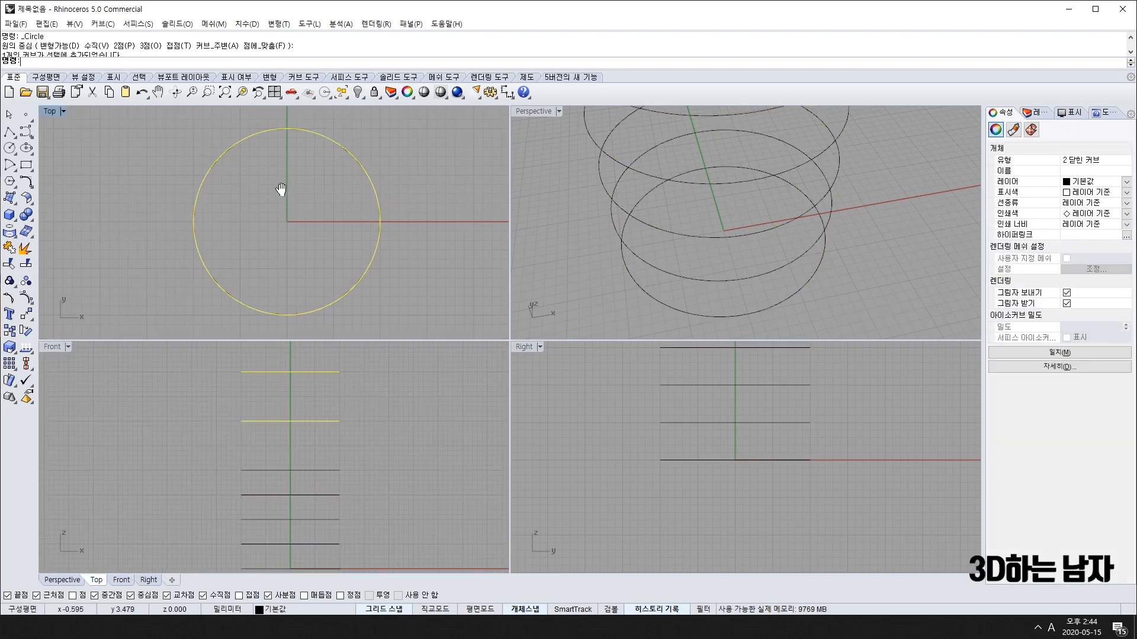
pyautogui.click(10, 349)
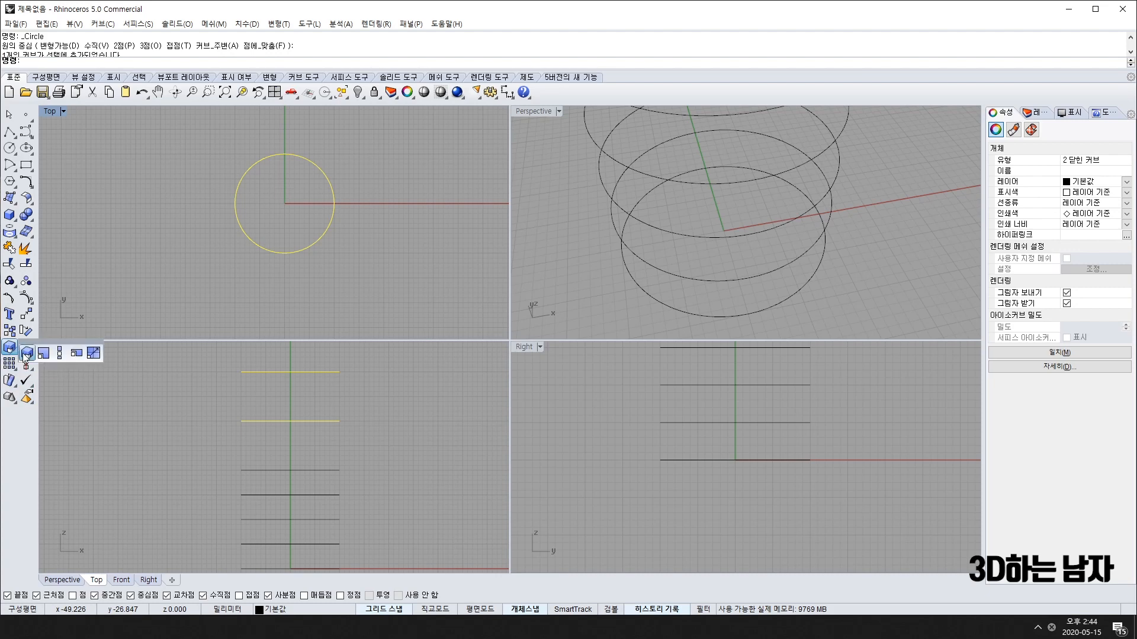
pyautogui.click(46, 355)
pyautogui.click(285, 203)
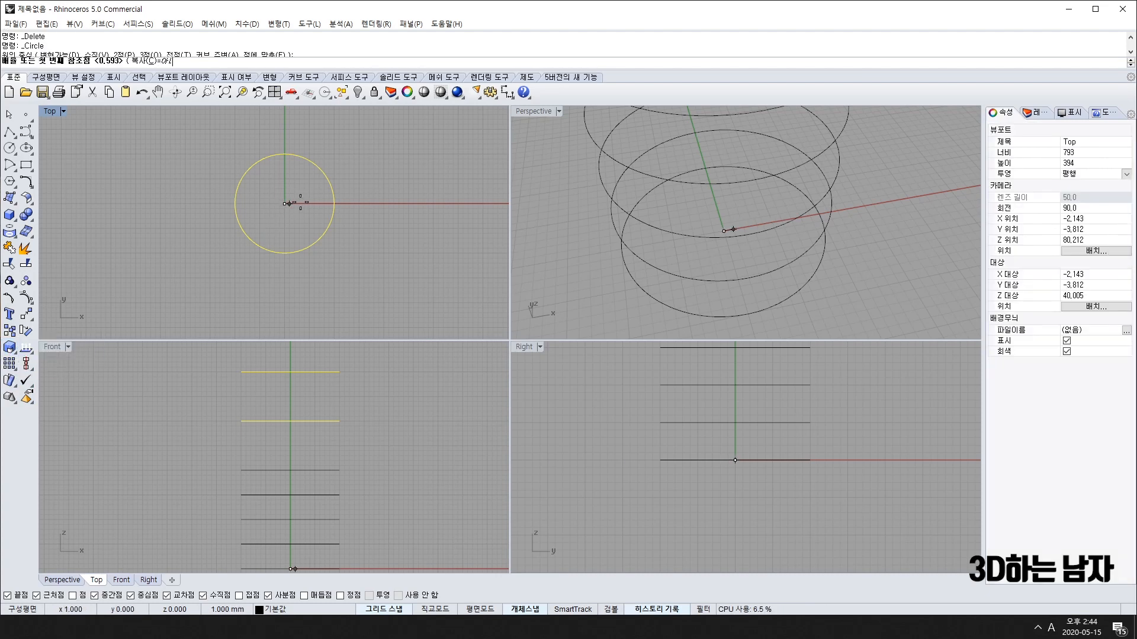
pyautogui.click(458, 203)
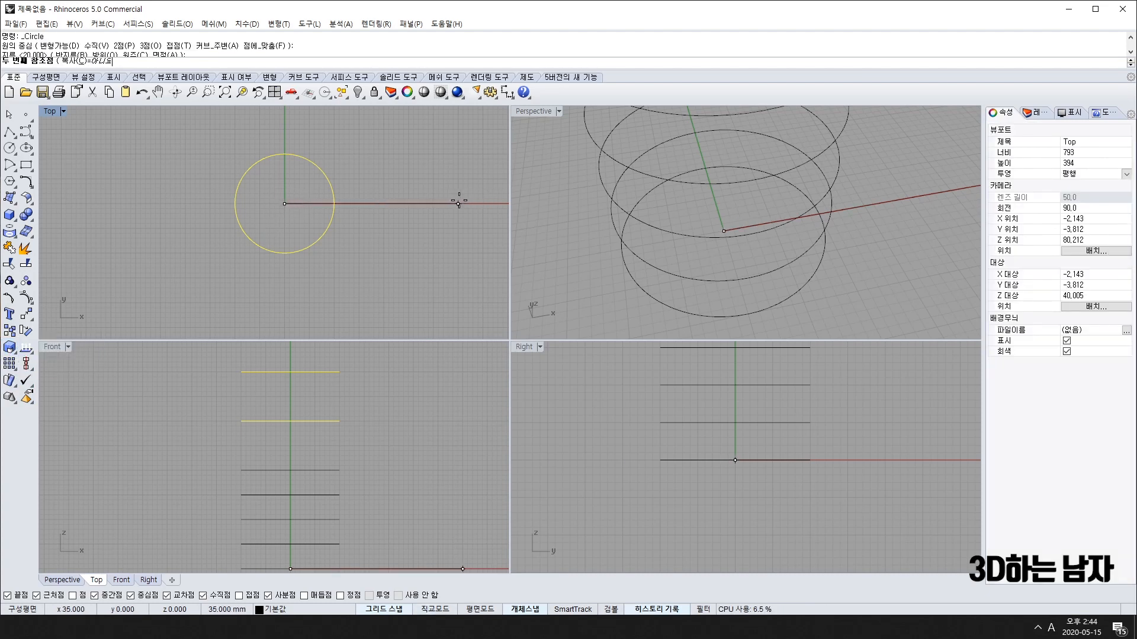
pyautogui.keyDown('shift'); pyautogui.click(398, 196); pyautogui.keyUp('shift')
# Scale only the topmost circle in 2D about the origin by a factor of about 0.667
pyautogui.scroll(-6, 366, 488)
pyautogui.moveTo(350, 440); pyautogui.dragTo(311, 413)
pyautogui.moveTo(290, 205); pyautogui.dragTo(282, 210, button='right')
pyautogui.write('sc')
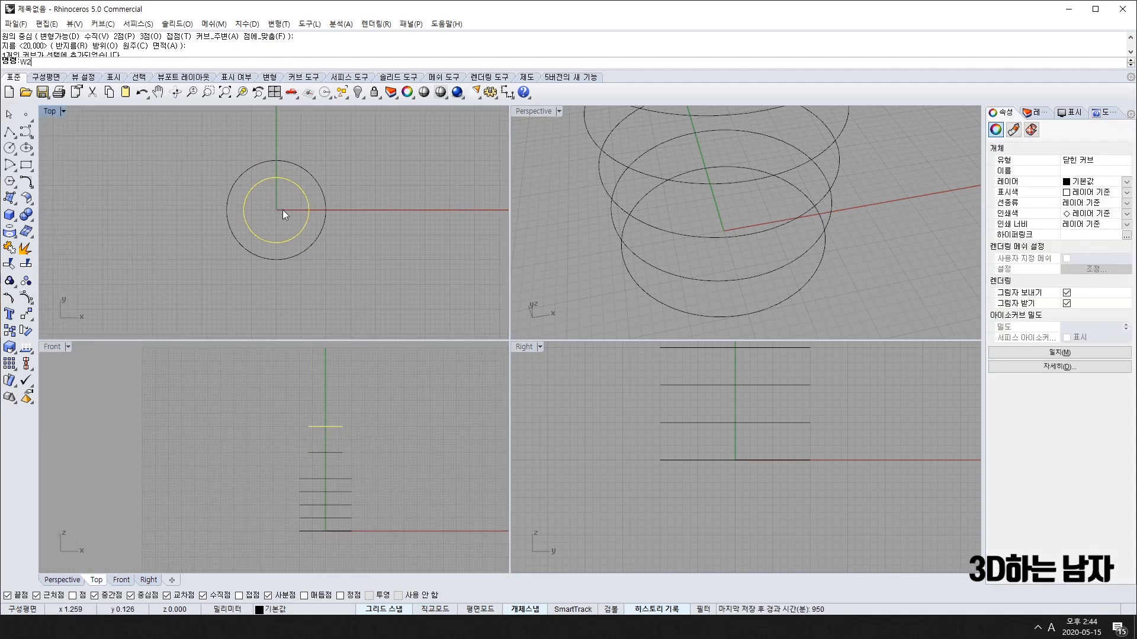
pyautogui.press('Return')
pyautogui.click(276, 210)
pyautogui.click(455, 210)
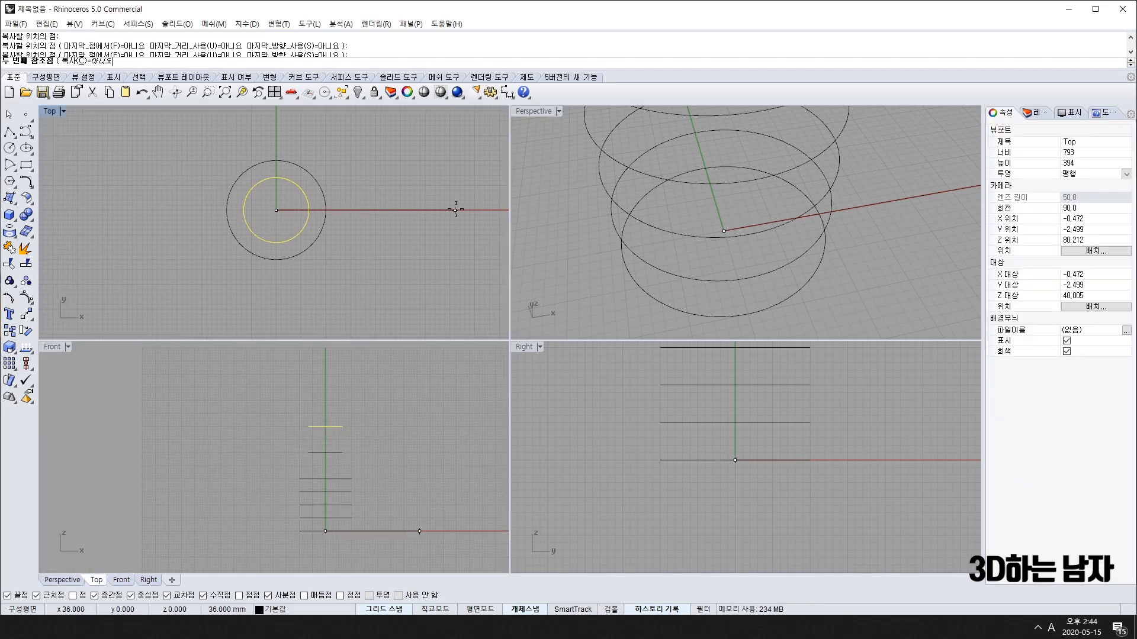
pyautogui.click(395, 201)
# Copy the topmost circle straight up in the Front view to about 1, 7 and 8 mm above it
pyautogui.moveTo(360, 516); pyautogui.dragTo(352, 487, button='right')
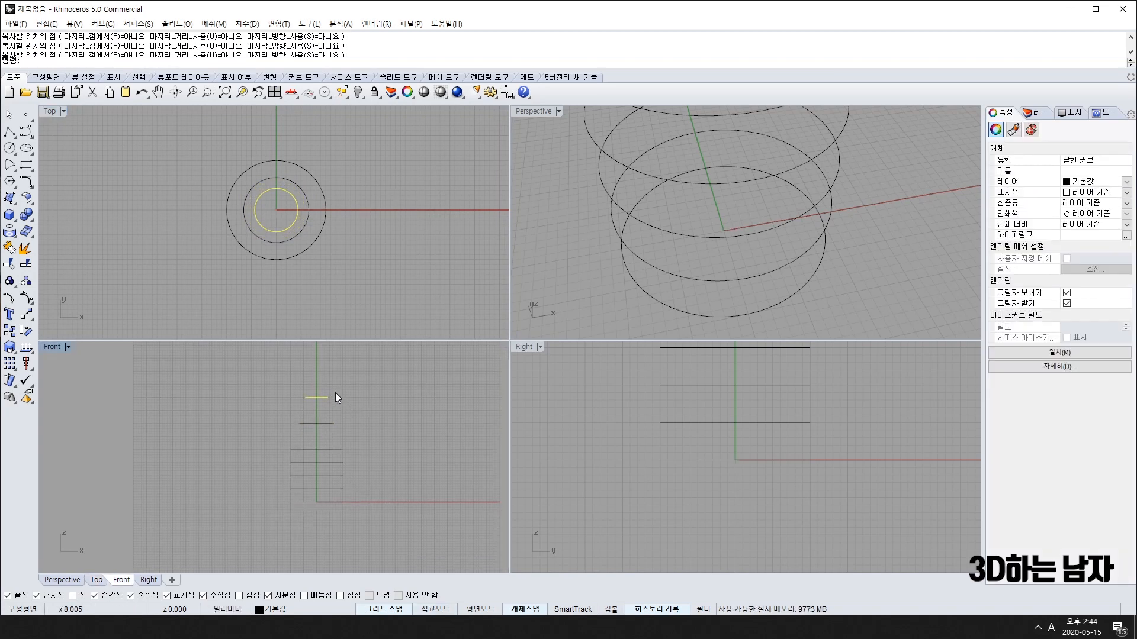
pyautogui.scroll(2, 329, 382)
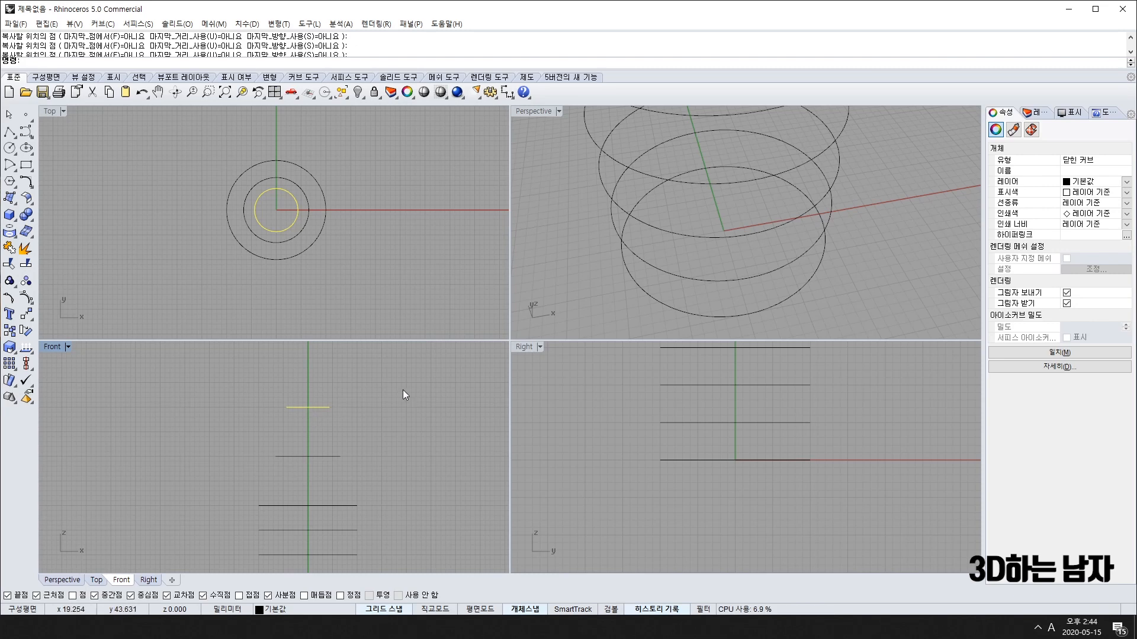
pyautogui.moveTo(403, 389); pyautogui.dragTo(398, 428, button='right')
pyautogui.click(11, 332)
pyautogui.click(396, 451)
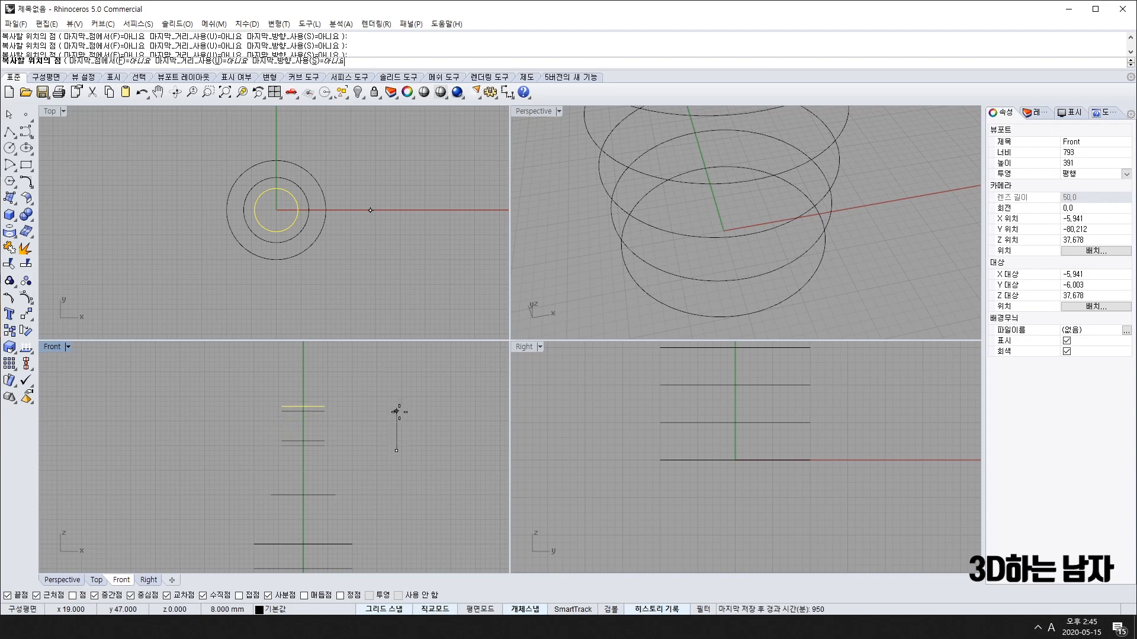
pyautogui.click(396, 410)
pyautogui.press('Return')
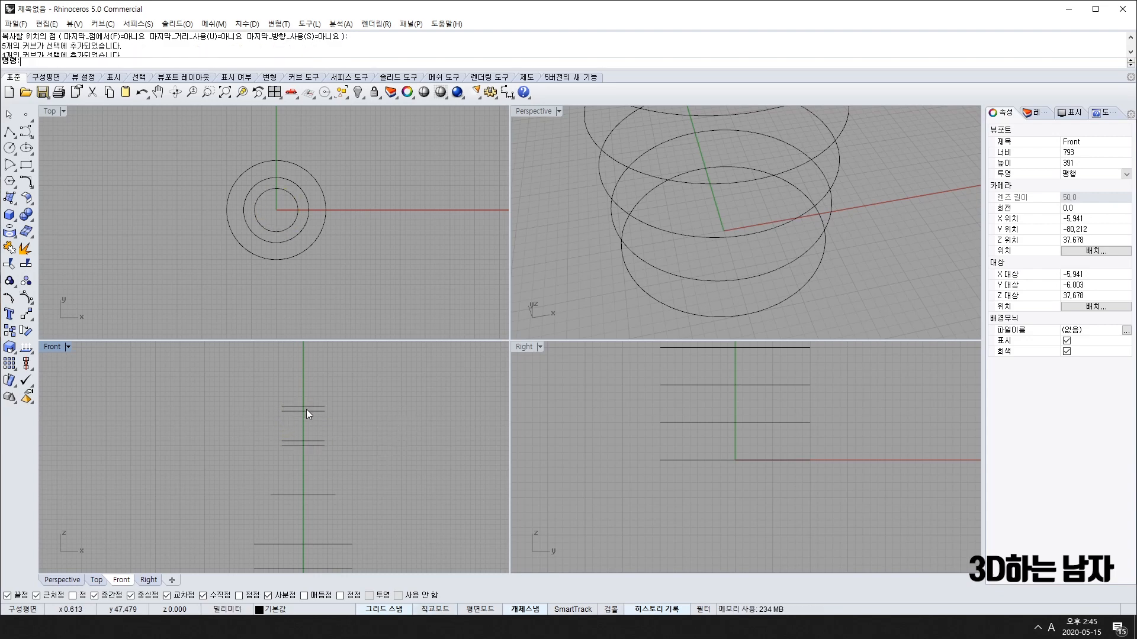
# Enlarge the middle two of the four topmost circles slightly with Scale 2D about the origin to form the bottle's rim
pyautogui.click(310, 441)
pyautogui.click(323, 441)
pyautogui.keyDown('shift'); pyautogui.click(295, 412); pyautogui.keyUp('shift')
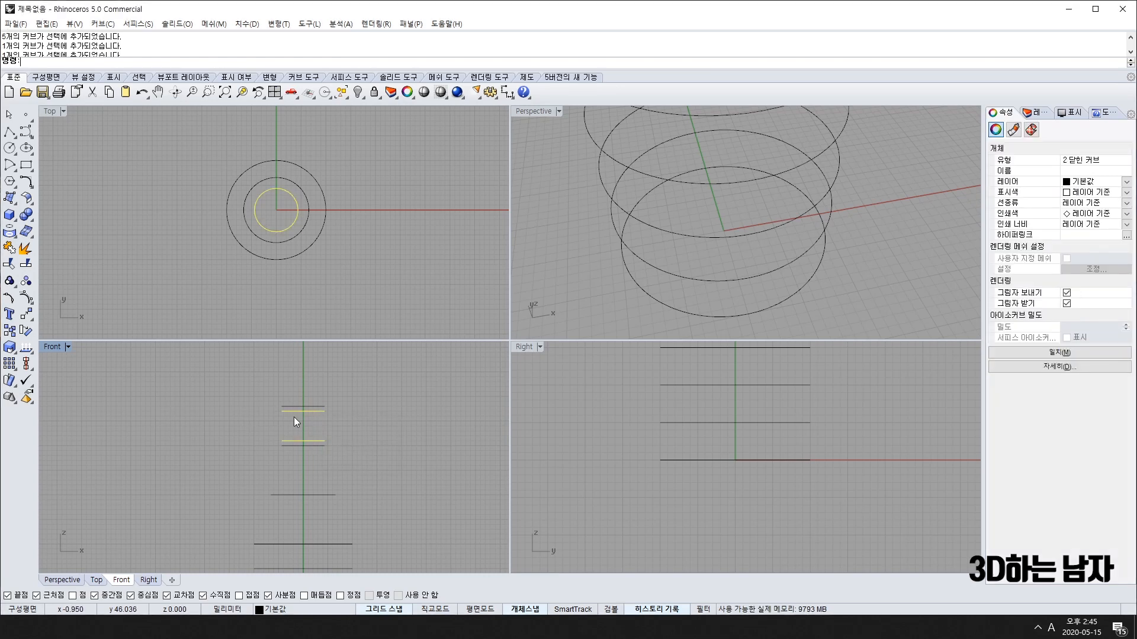
pyautogui.click(9, 348)
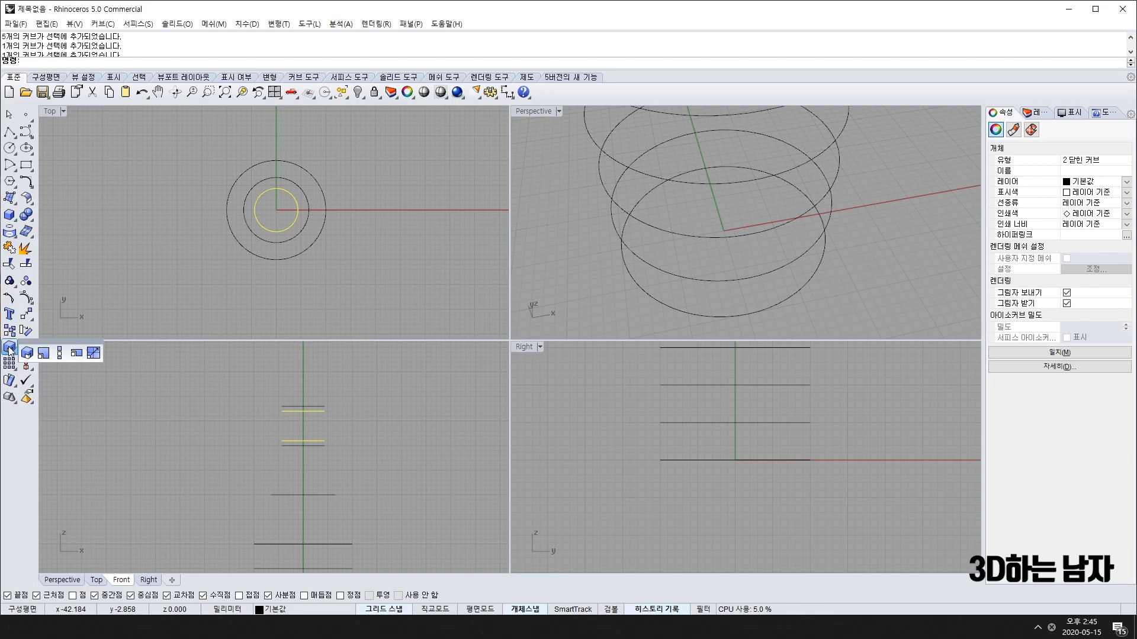
pyautogui.click(43, 353)
pyautogui.click(276, 210)
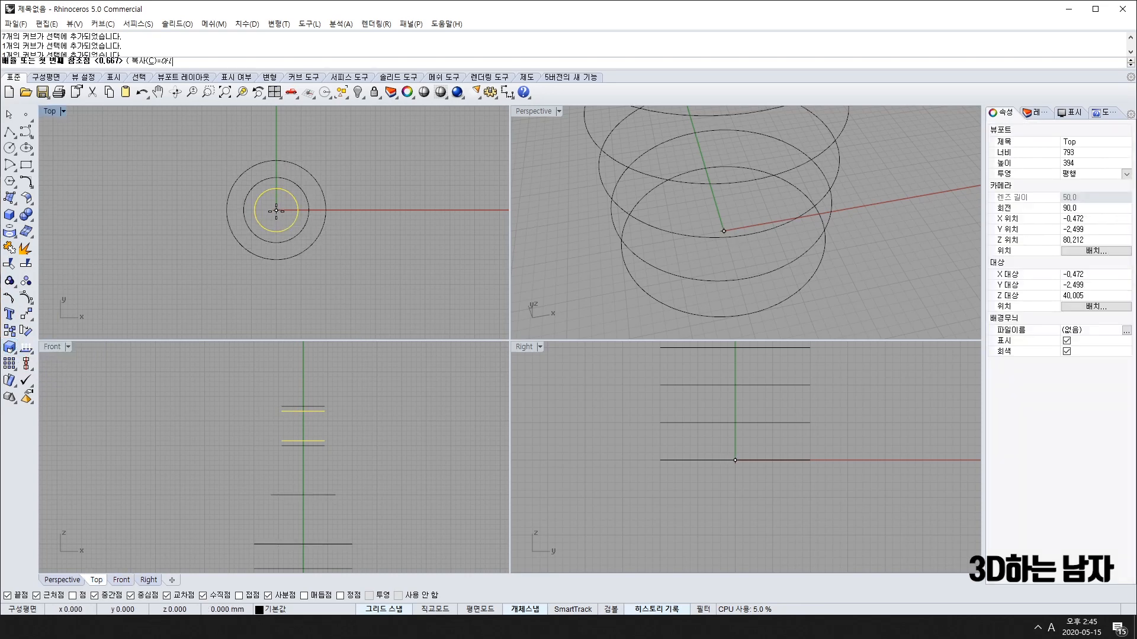
pyautogui.click(364, 209)
pyautogui.click(380, 210)
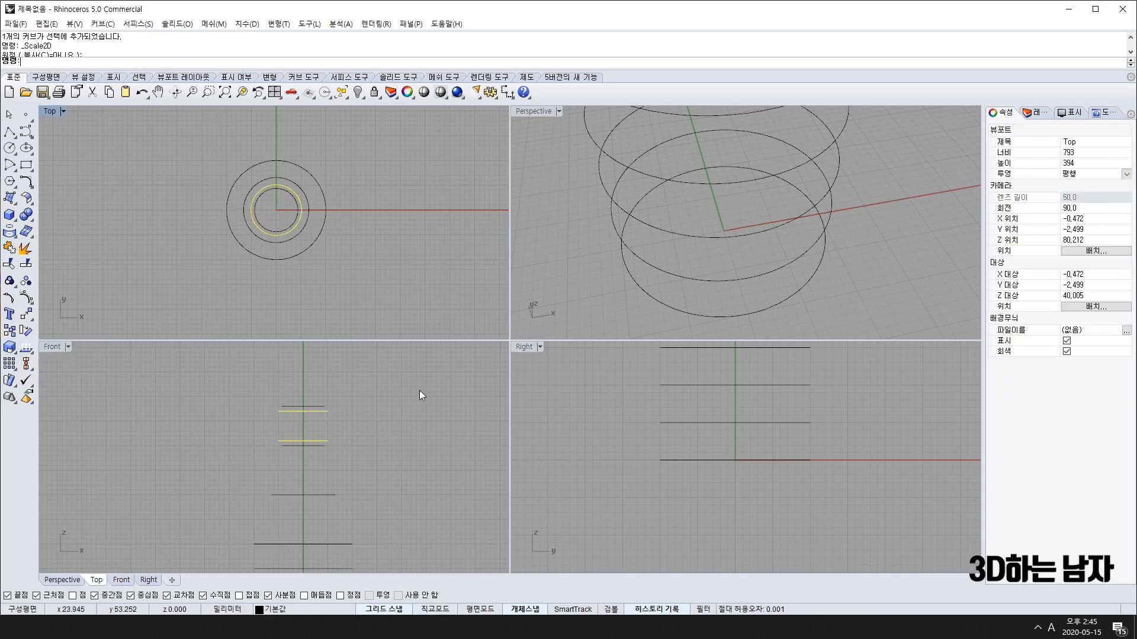
pyautogui.click(392, 437)
pyautogui.scroll(-8, 392, 437)
pyautogui.moveTo(372, 522); pyautogui.dragTo(363, 455, button='right')
pyautogui.moveTo(354, 415); pyautogui.dragTo(310, 420, button='right')
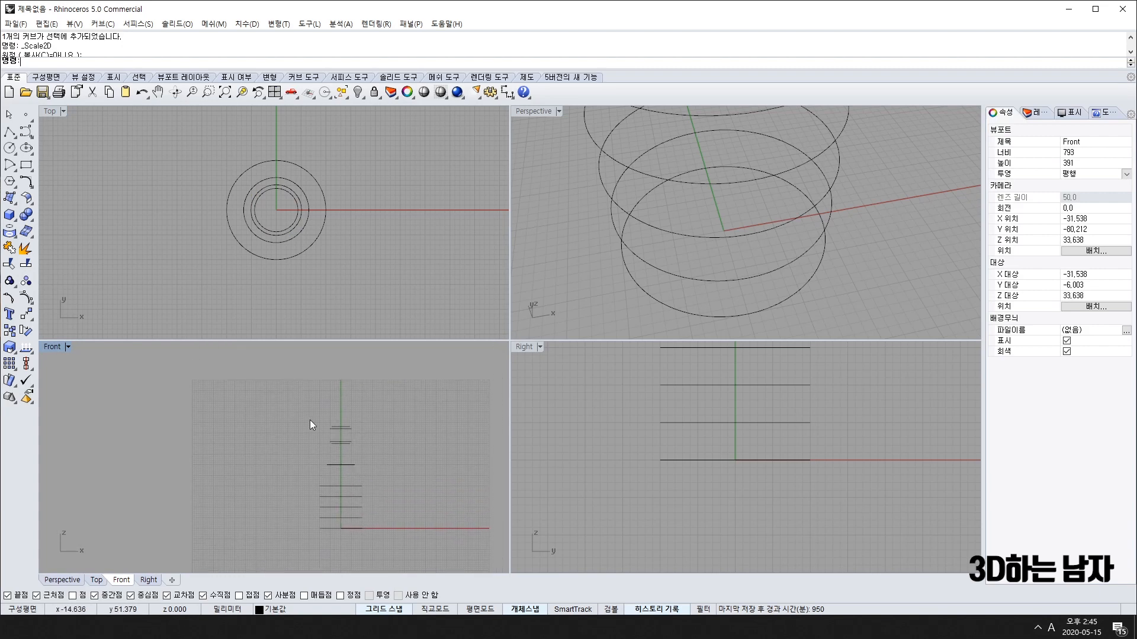
# Copy the lowest circle straight down in the Front view to about 2 mm below it
pyautogui.scroll(8, 340, 469)
pyautogui.moveTo(392, 452); pyautogui.dragTo(350, 412)
pyautogui.scroll(-6, 348, 433)
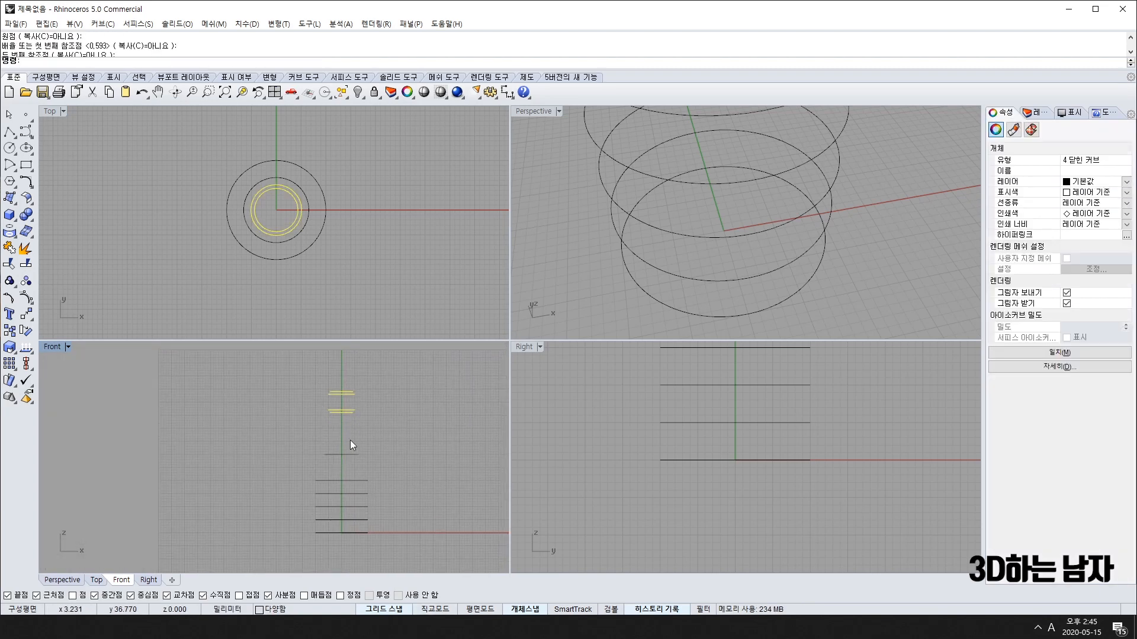
pyautogui.scroll(2, 359, 538)
pyautogui.click(355, 485)
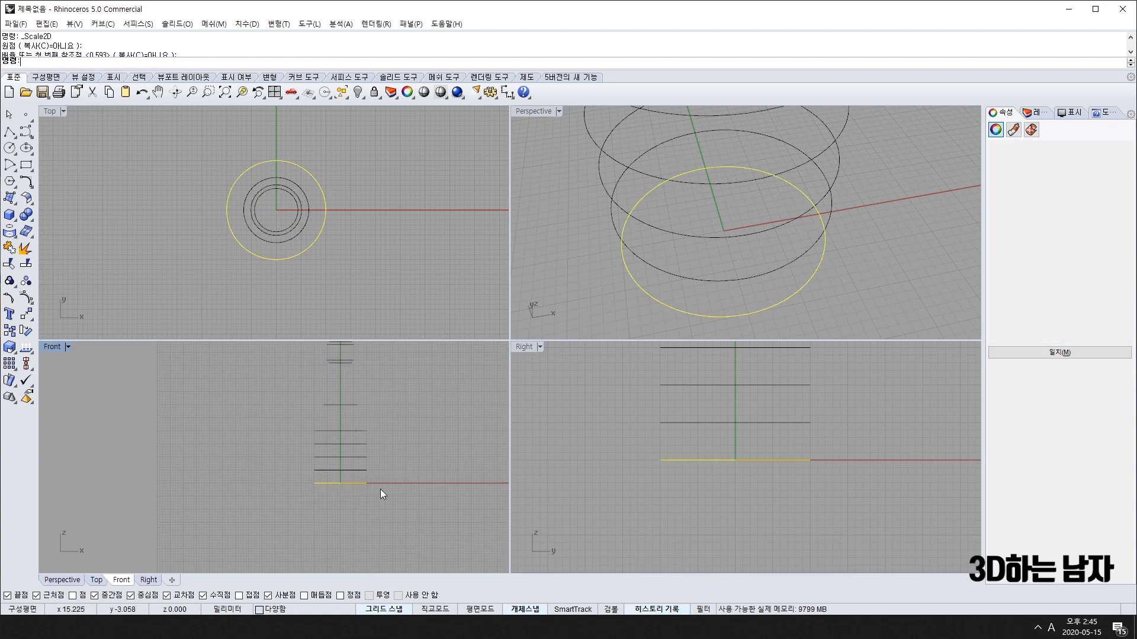
pyautogui.scroll(8, 378, 488)
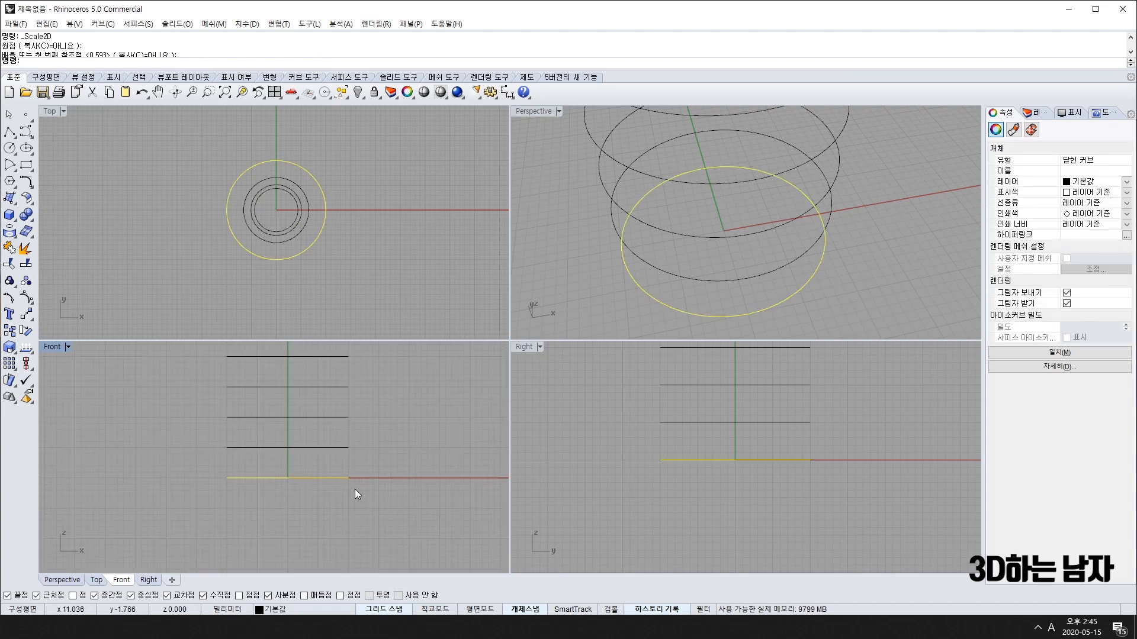
pyautogui.click(17, 330)
pyautogui.moveTo(383, 481); pyautogui.dragTo(325, 498)
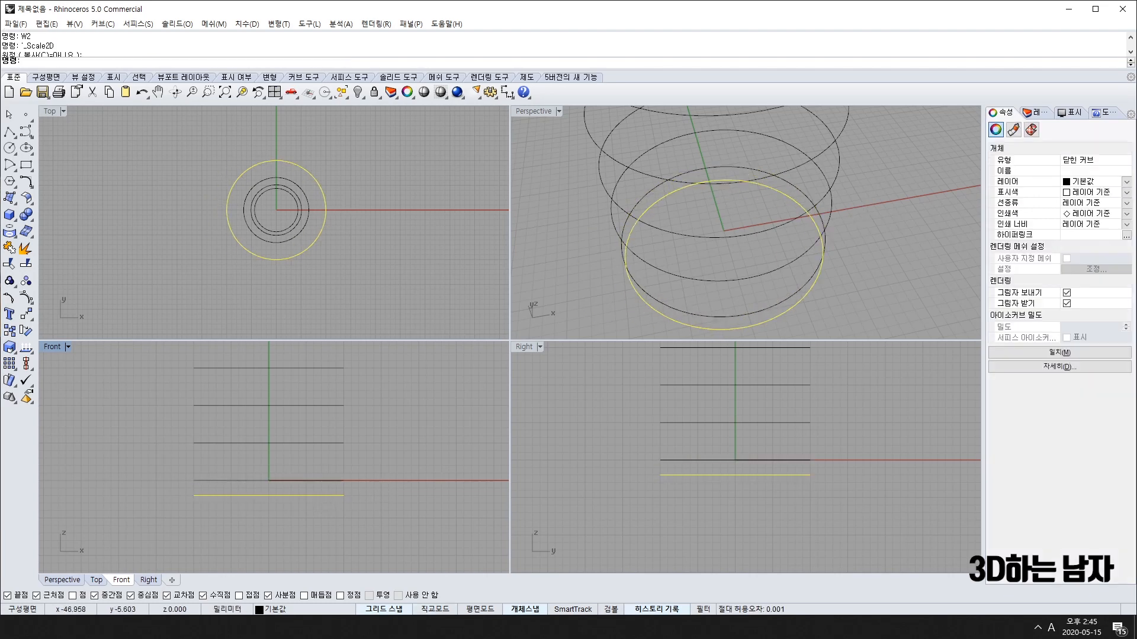
# Shrink the new lowest circle with Scale 2D about the origin in the Top view by a factor of about 0.88
pyautogui.click(16, 348)
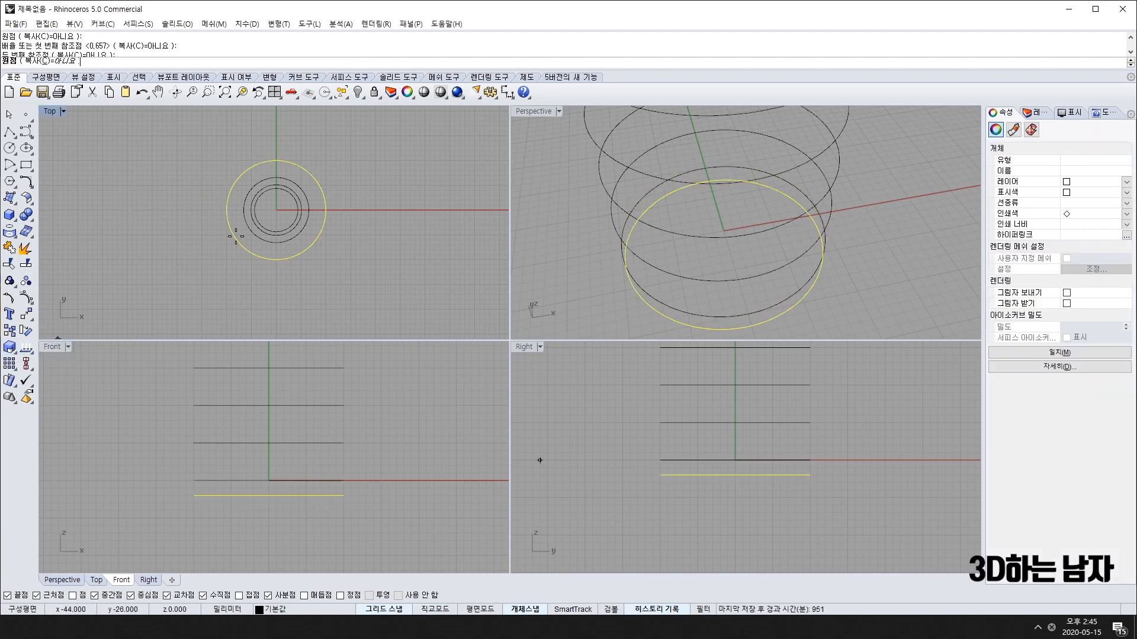
pyautogui.click(276, 211)
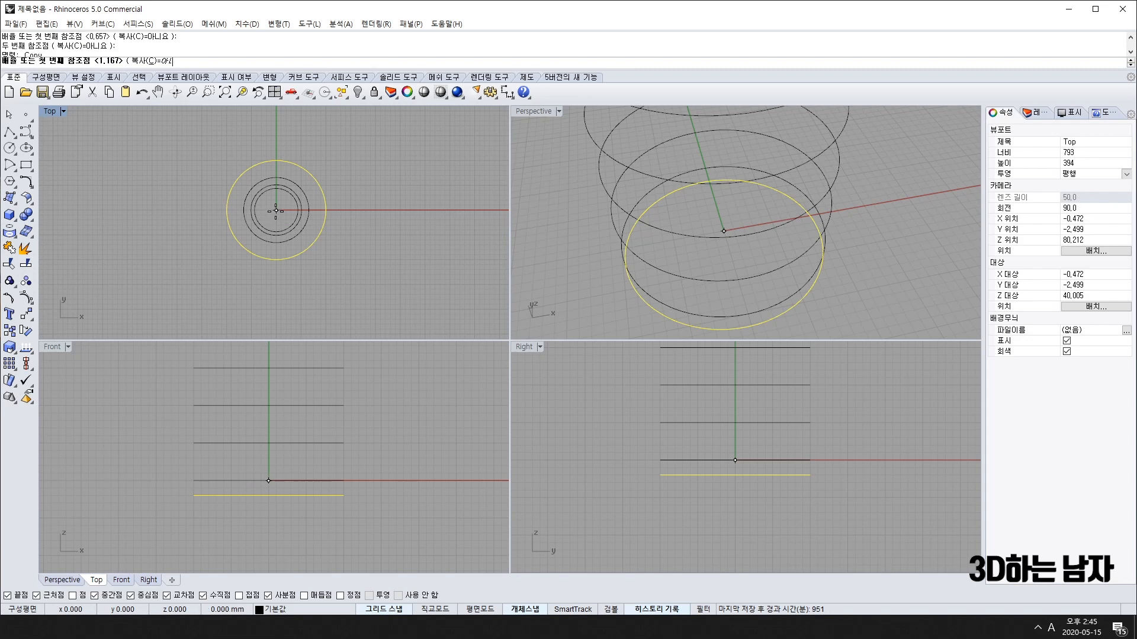
pyautogui.click(439, 210)
pyautogui.click(420, 208)
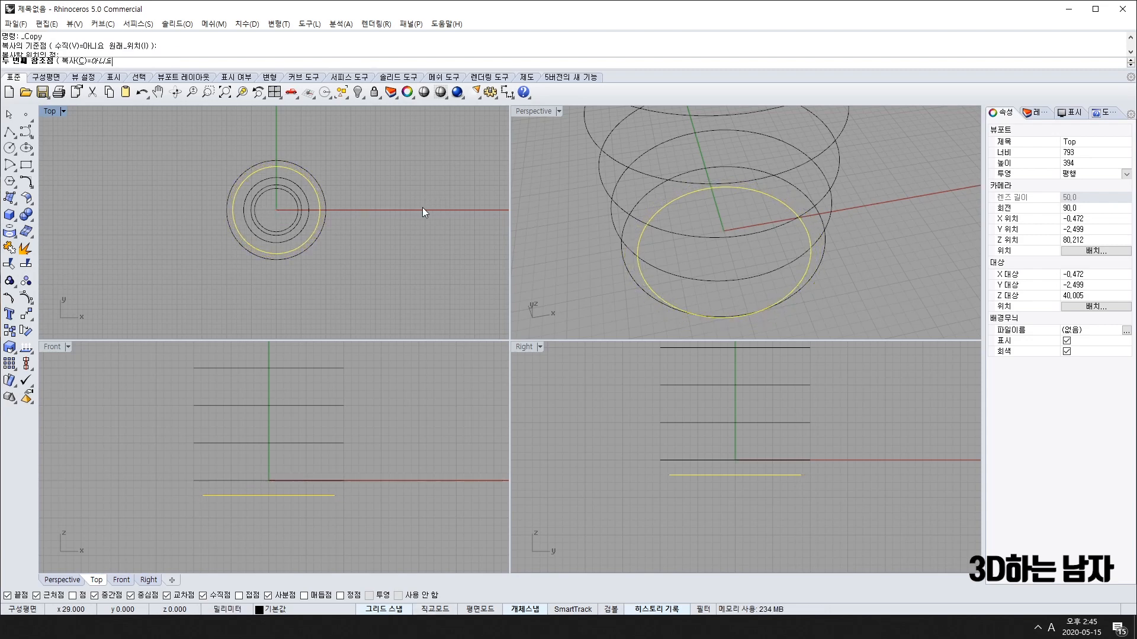
pyautogui.press('Escape')
# Preview a Loft through all eleven stacked circles with the Tight style, then discard it
pyautogui.scroll(-3, 732, 272)
pyautogui.moveTo(732, 272); pyautogui.dragTo(763, 187, button='right')
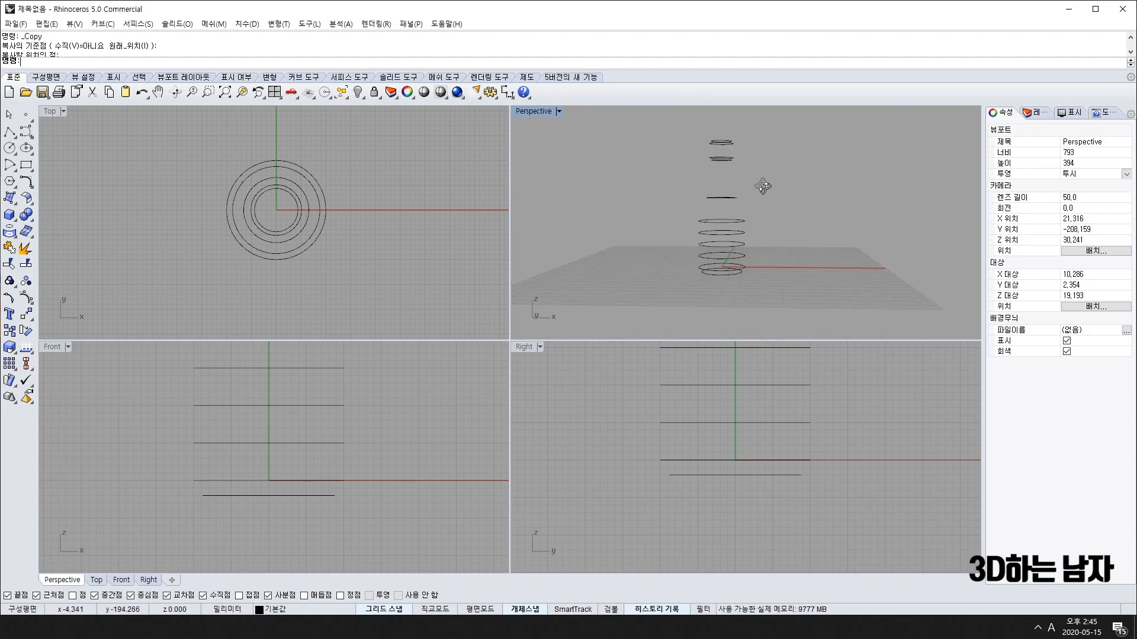
pyautogui.scroll(-5, 313, 495)
pyautogui.moveTo(318, 457); pyautogui.dragTo(324, 437, button='right')
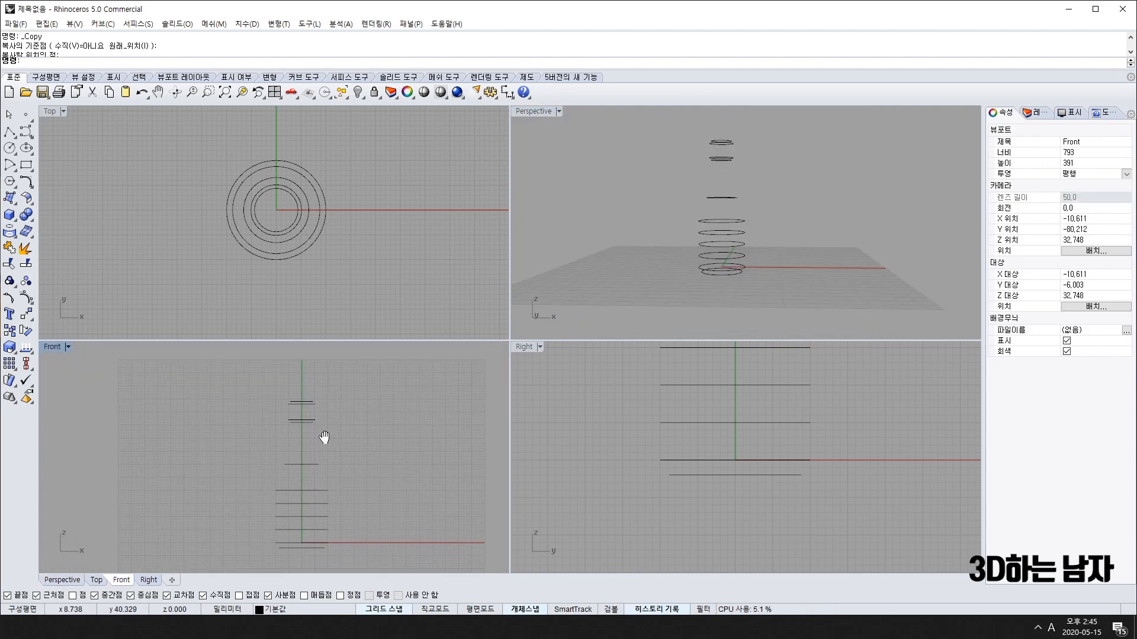
pyautogui.moveTo(378, 555); pyautogui.dragTo(379, 559)
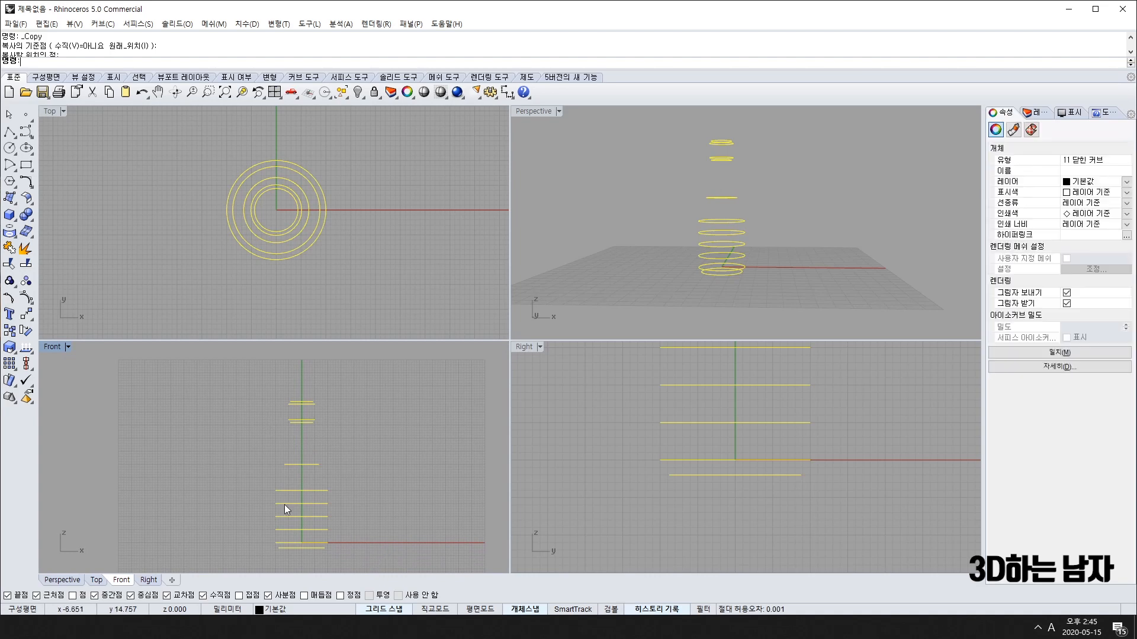
pyautogui.click(175, 406)
pyautogui.moveTo(217, 368); pyautogui.dragTo(377, 571)
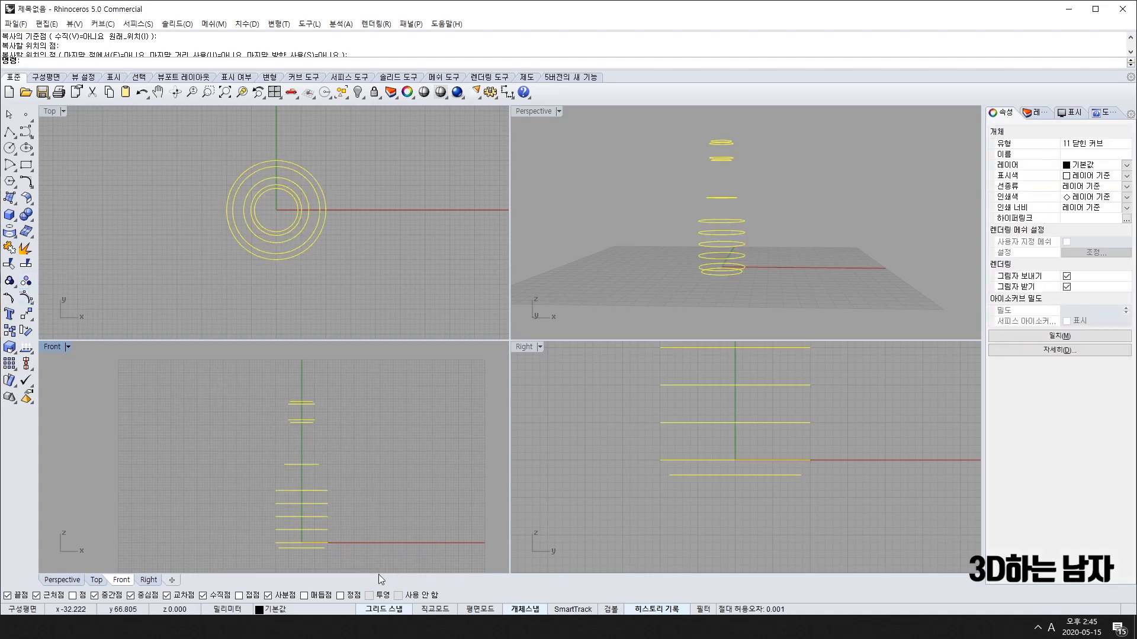
pyautogui.click(10, 195)
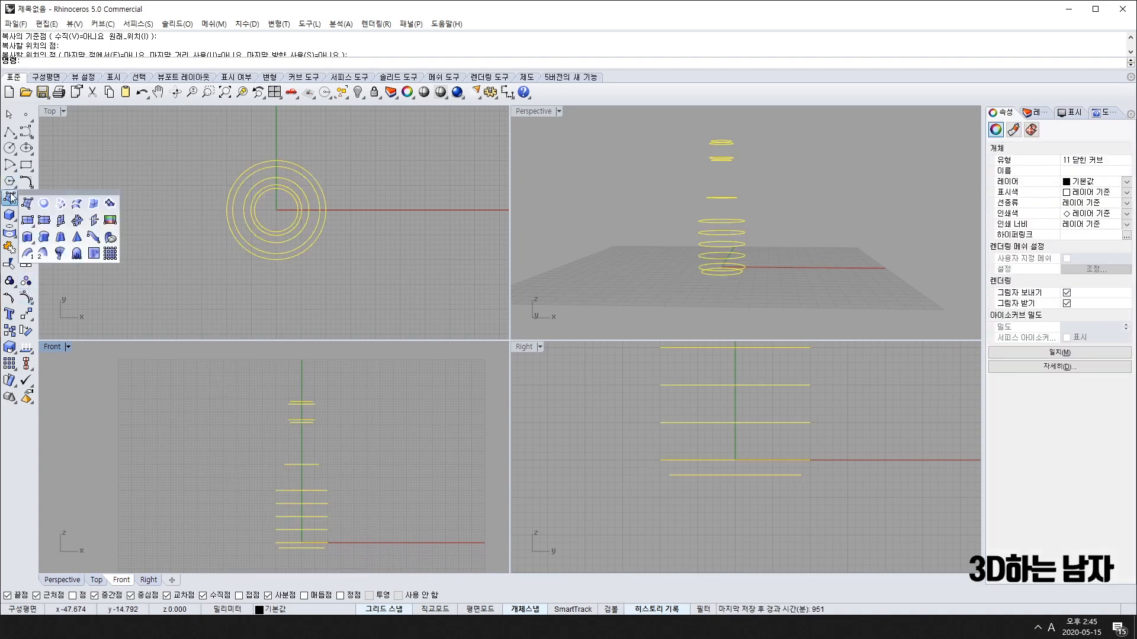
pyautogui.click(78, 204)
pyautogui.scroll(5, 311, 393)
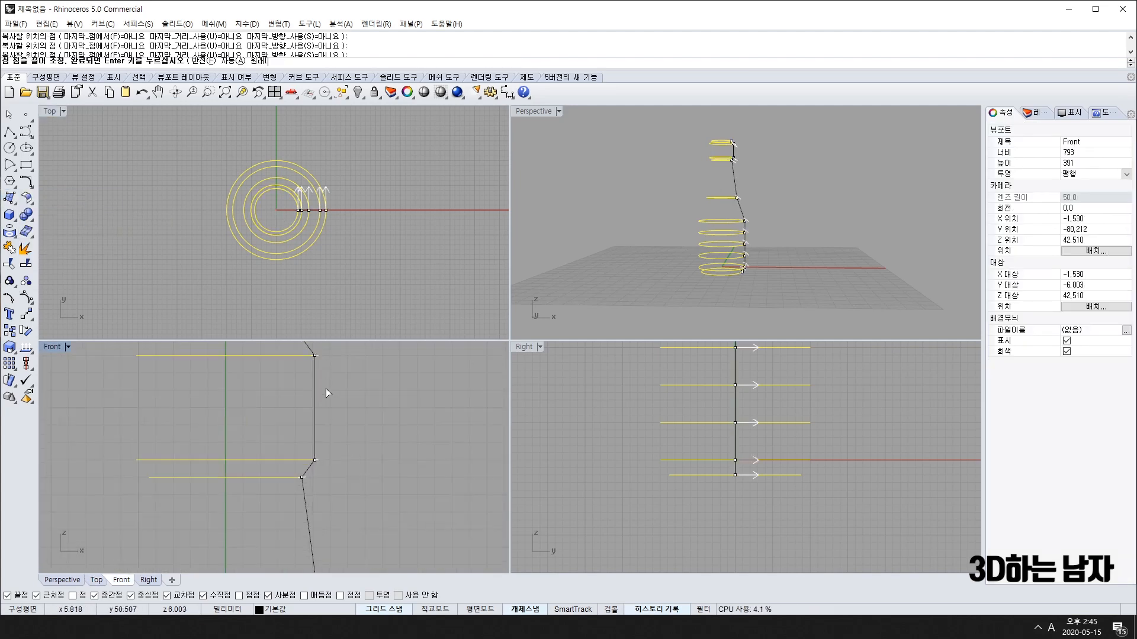
pyautogui.scroll(-2, 300, 420)
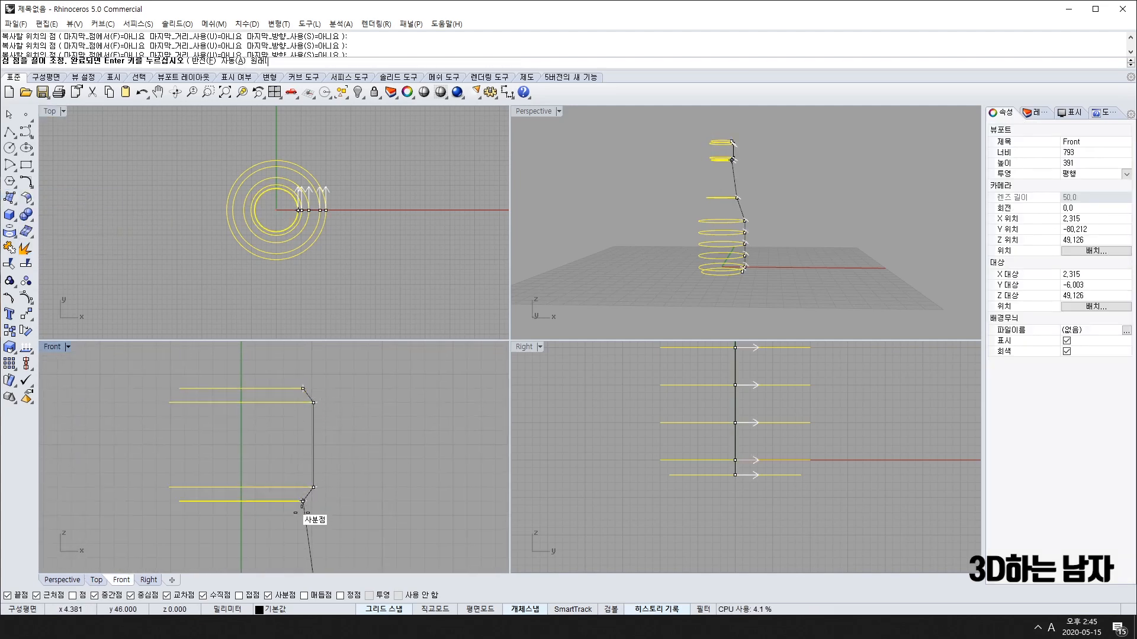
pyautogui.scroll(-6, 304, 519)
pyautogui.rightClick(353, 540)
pyautogui.moveTo(377, 491); pyautogui.dragTo(355, 413, button='right')
pyautogui.scroll(-3, 354, 413)
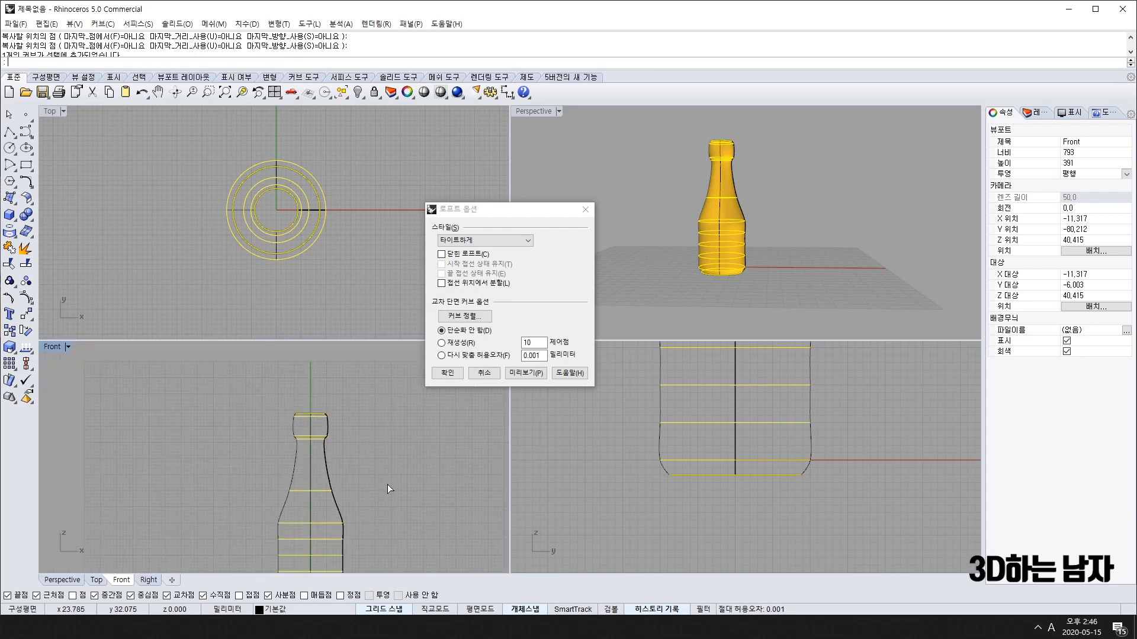
pyautogui.click(484, 373)
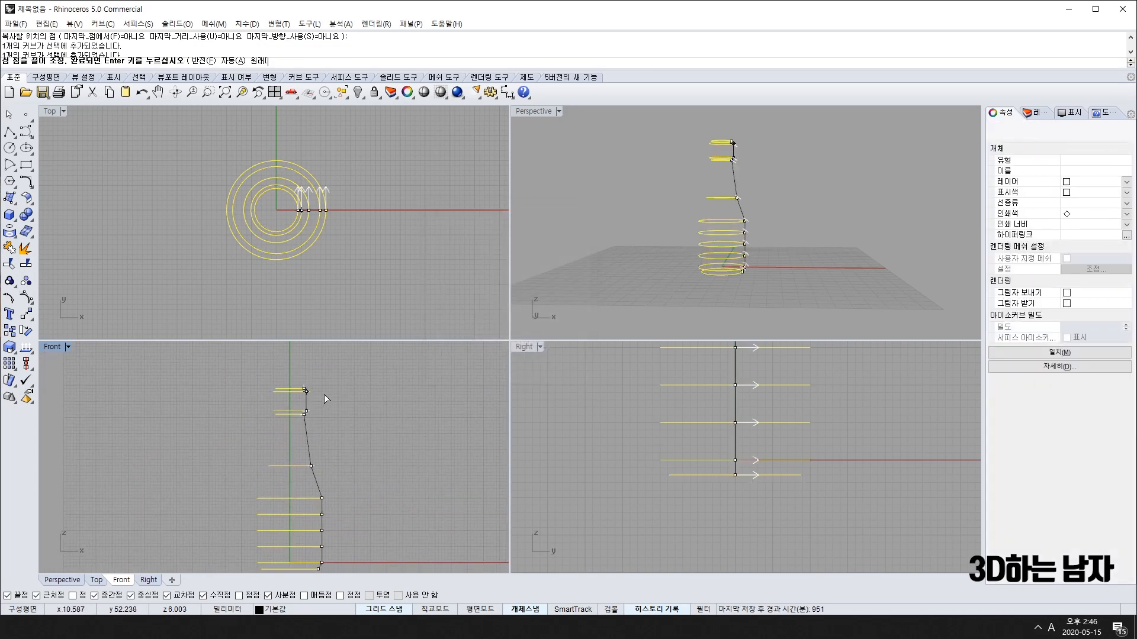
# Examine the loft's seam points along the circles and the previewed bottle from several angles, then cancel the Loft
pyautogui.scroll(5, 304, 393)
pyautogui.scroll(-5, 321, 422)
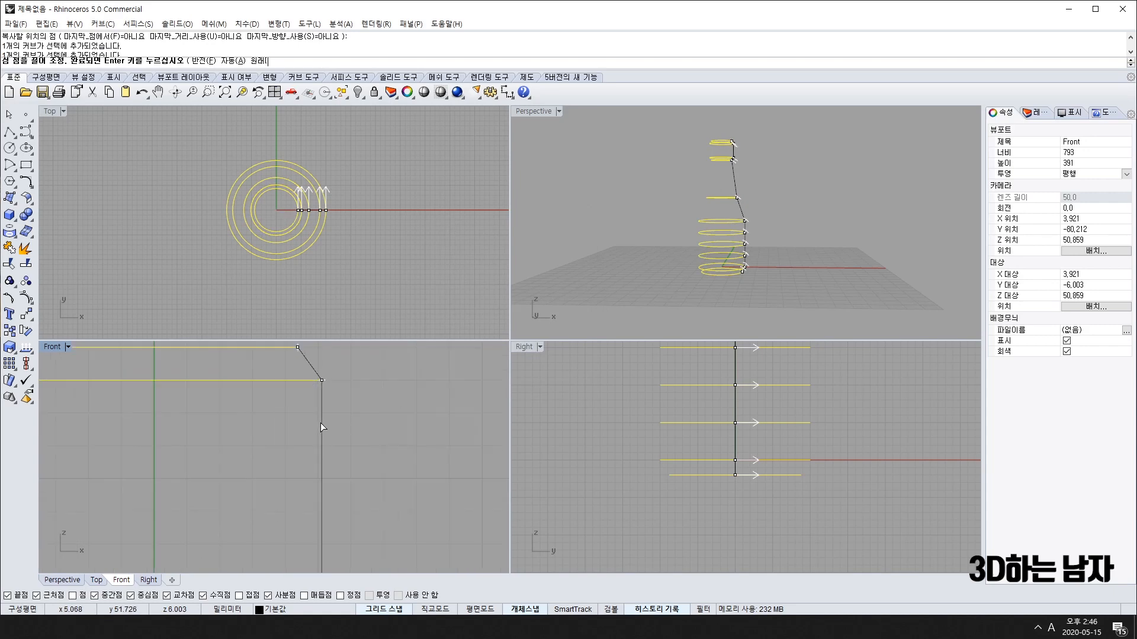
pyautogui.moveTo(701, 258); pyautogui.dragTo(635, 215, button='right')
pyautogui.scroll(-10, 353, 493)
pyautogui.moveTo(360, 500); pyautogui.dragTo(401, 486, button='right')
pyautogui.scroll(10, 311, 484)
pyautogui.scroll(-6, 311, 488)
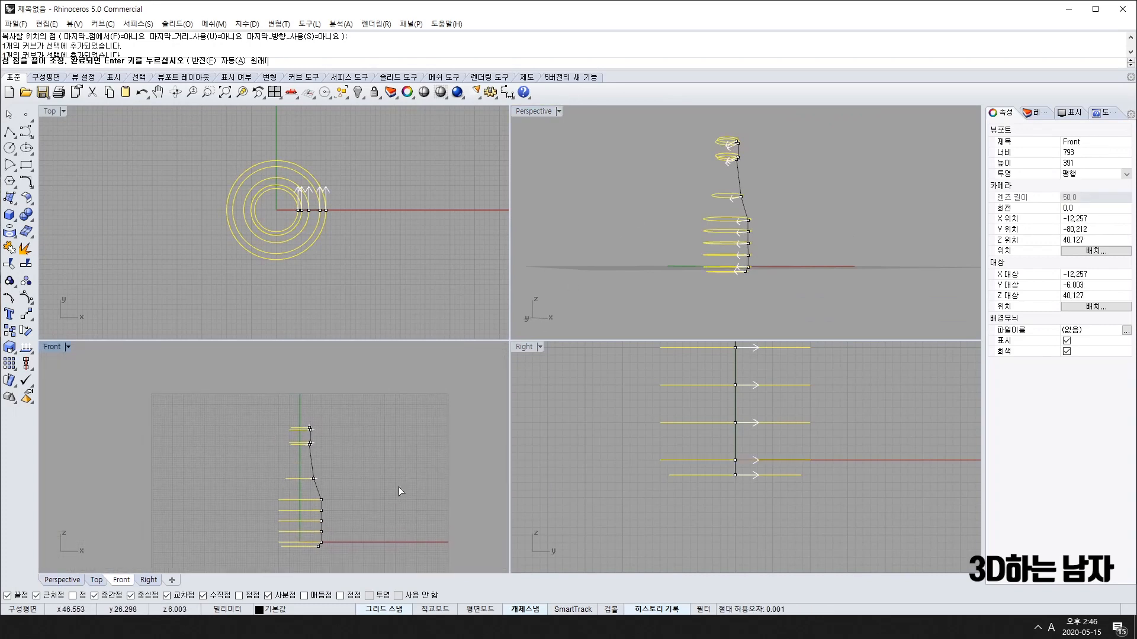
pyautogui.press('Return')
pyautogui.moveTo(812, 280); pyautogui.dragTo(853, 211, button='right')
pyautogui.scroll(5, 695, 257)
pyautogui.moveTo(695, 257); pyautogui.dragTo(775, 192, button='right')
pyautogui.scroll(-5, 759, 236)
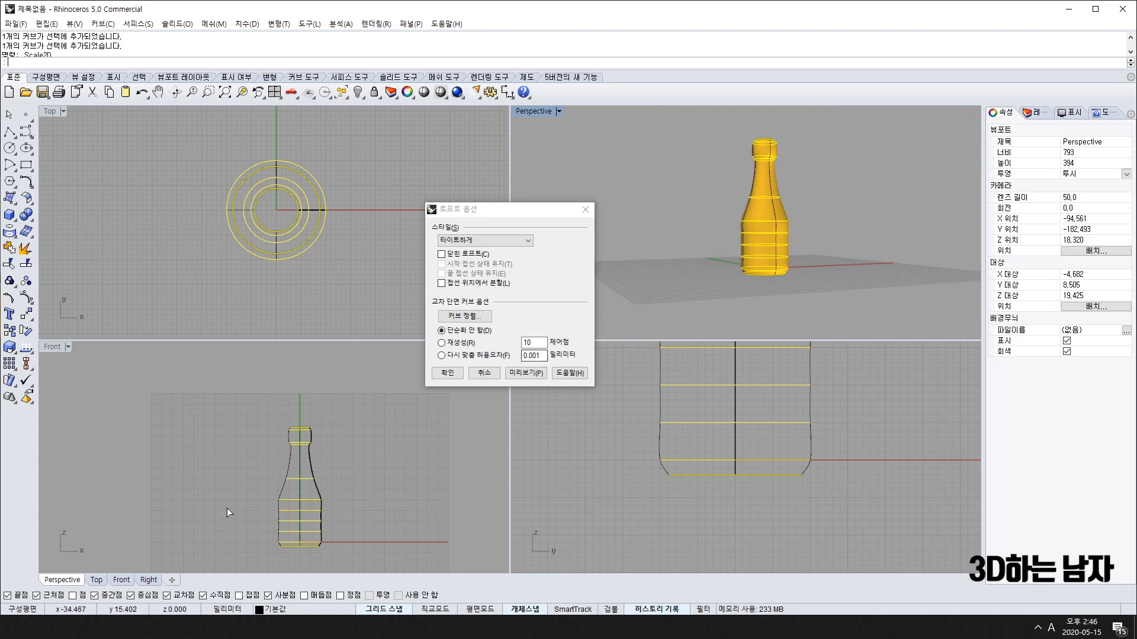
pyautogui.click(484, 373)
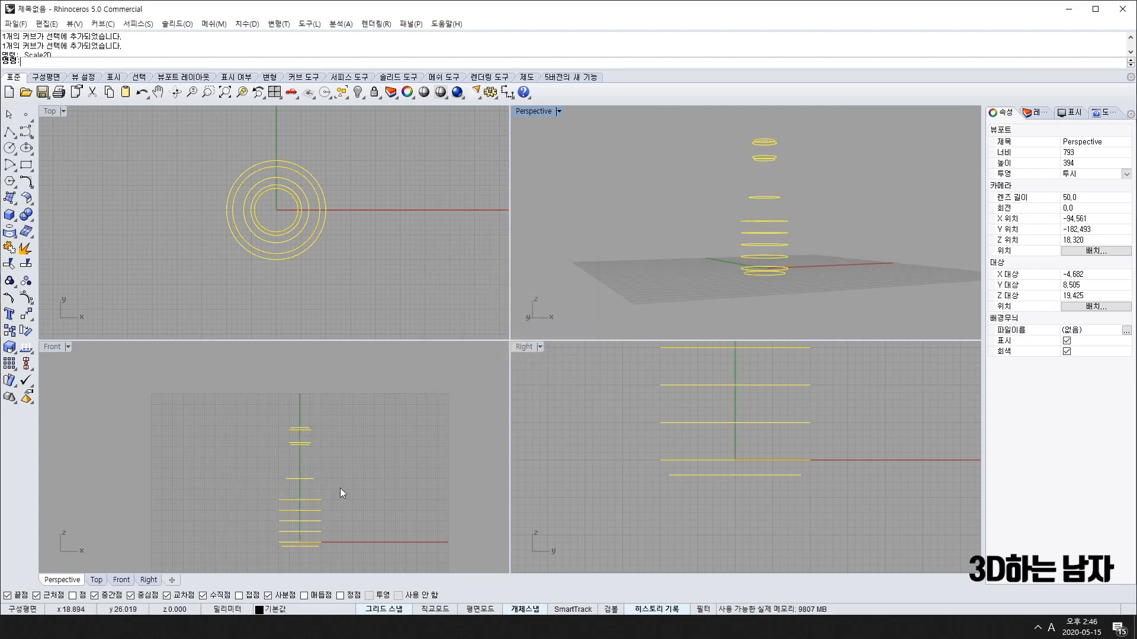
# Try moving the five lowest circles down 5 mm in the Front view, then undo the move
pyautogui.scroll(-3, 332, 494)
pyautogui.scroll(5, 315, 499)
pyautogui.scroll(2, 266, 444)
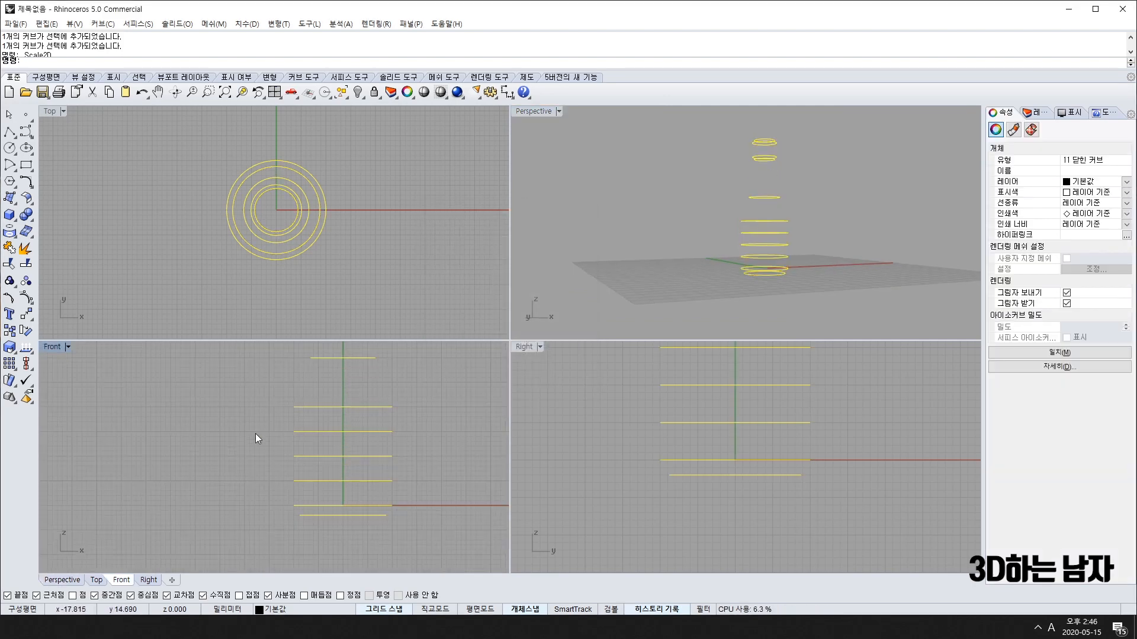
pyautogui.moveTo(254, 425); pyautogui.dragTo(380, 492)
pyautogui.moveTo(407, 527); pyautogui.dragTo(368, 463, button='right')
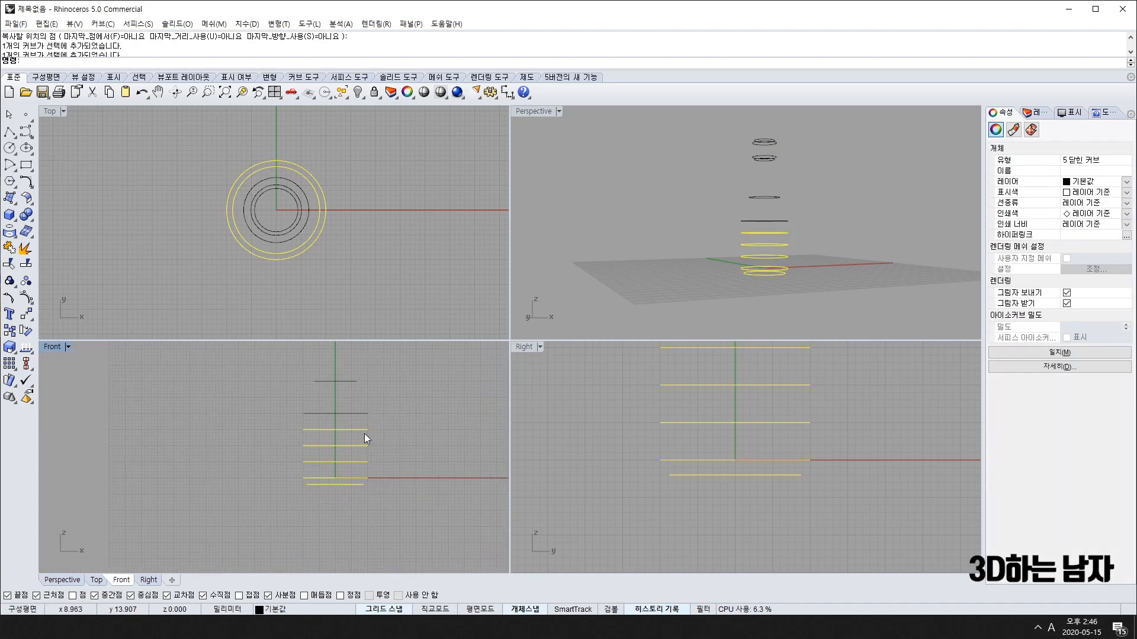
pyautogui.moveTo(350, 431); pyautogui.dragTo(351, 447)
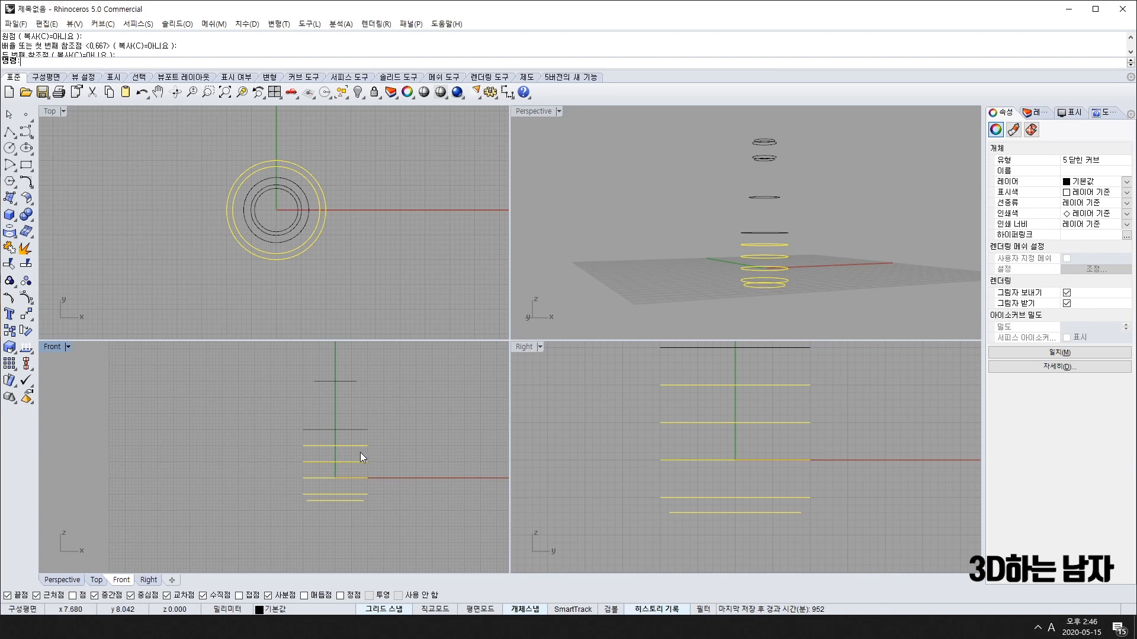
pyautogui.hotkey('ctrl', 'z')
pyautogui.press('Escape')
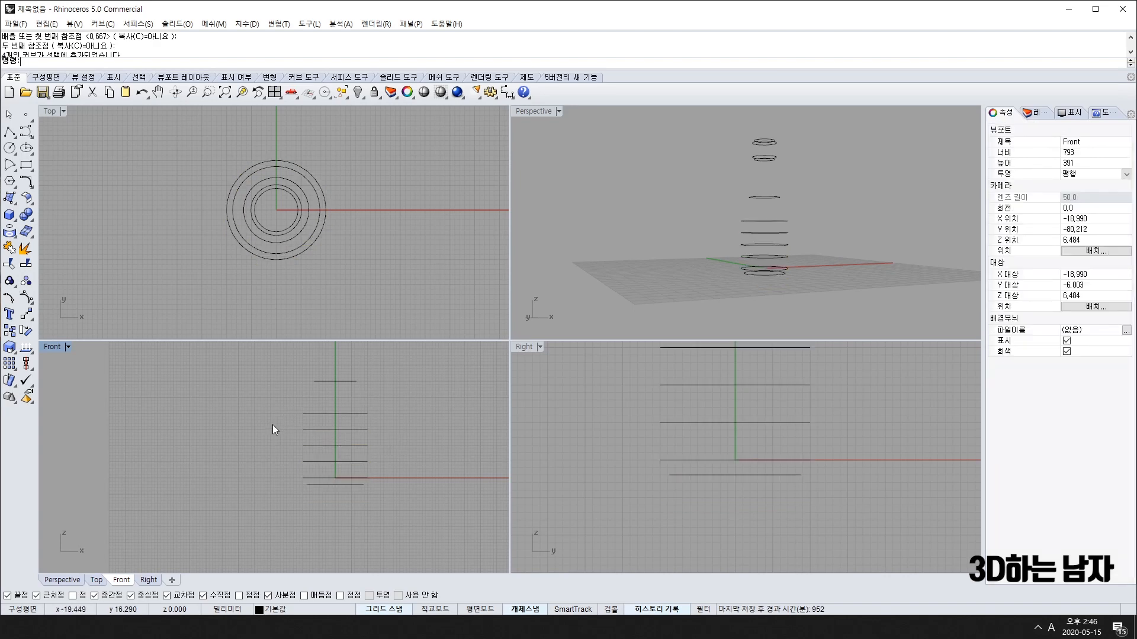
pyautogui.moveTo(287, 424); pyautogui.dragTo(404, 506)
pyautogui.click(278, 461)
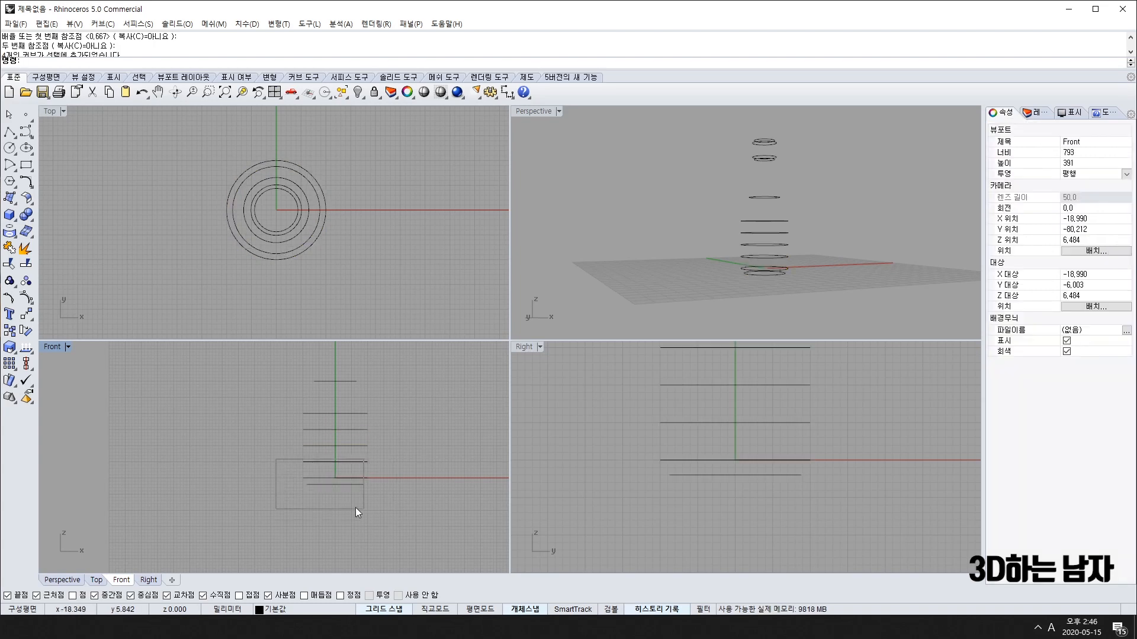
pyautogui.moveTo(282, 471); pyautogui.dragTo(384, 515)
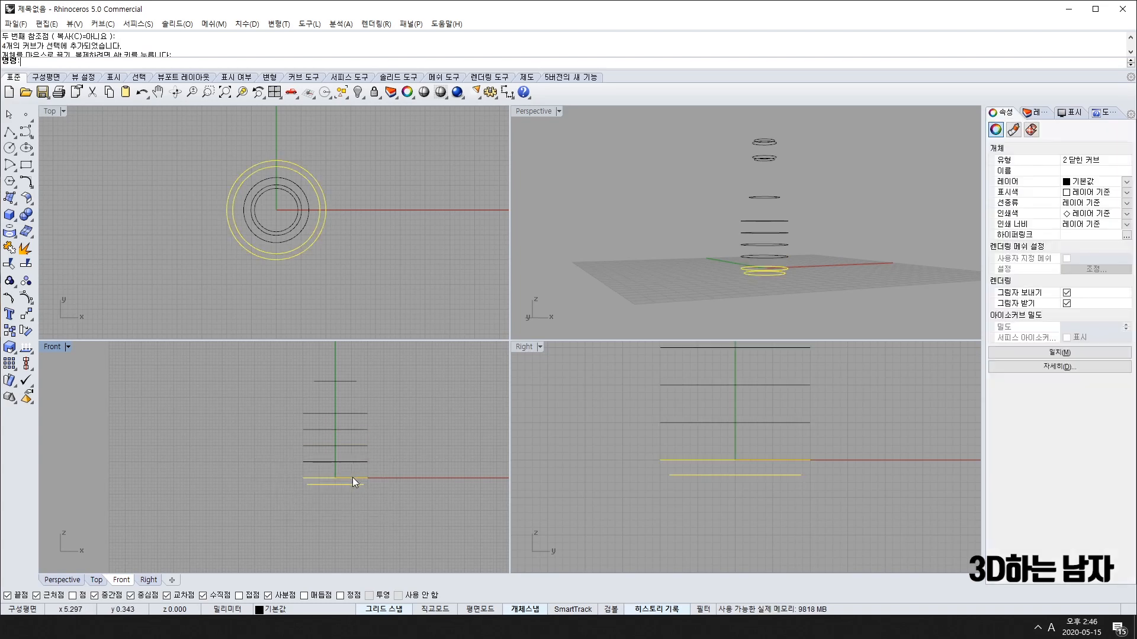
pyautogui.moveTo(352, 481); pyautogui.dragTo(354, 494)
pyautogui.click(355, 495)
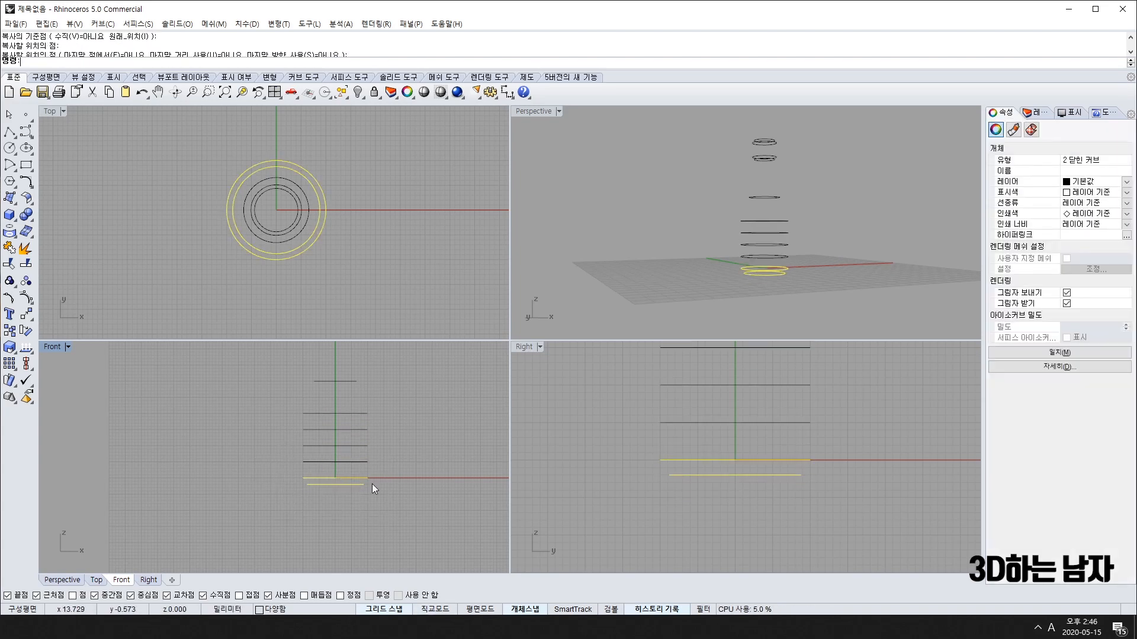
pyautogui.press('Return')
pyautogui.moveTo(266, 402); pyautogui.dragTo(388, 468)
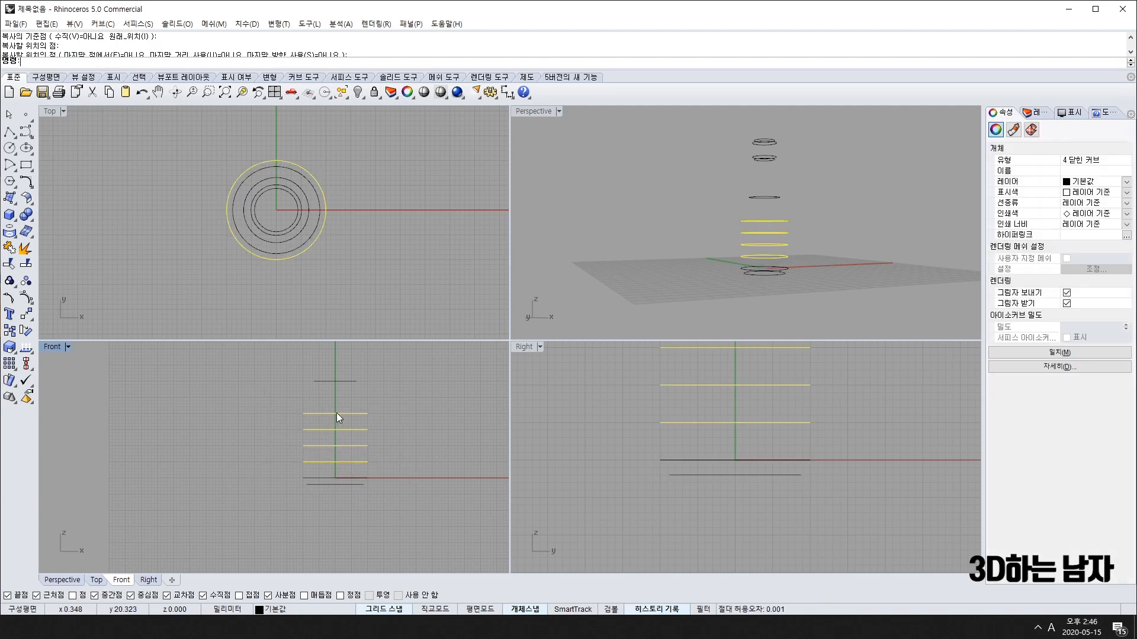
pyautogui.moveTo(337, 413)
pyautogui.mouseDown()
pyautogui.moveTo(339, 404)
pyautogui.moveTo(350, 414)
pyautogui.mouseUp()
pyautogui.write('s')
pyautogui.press('space')
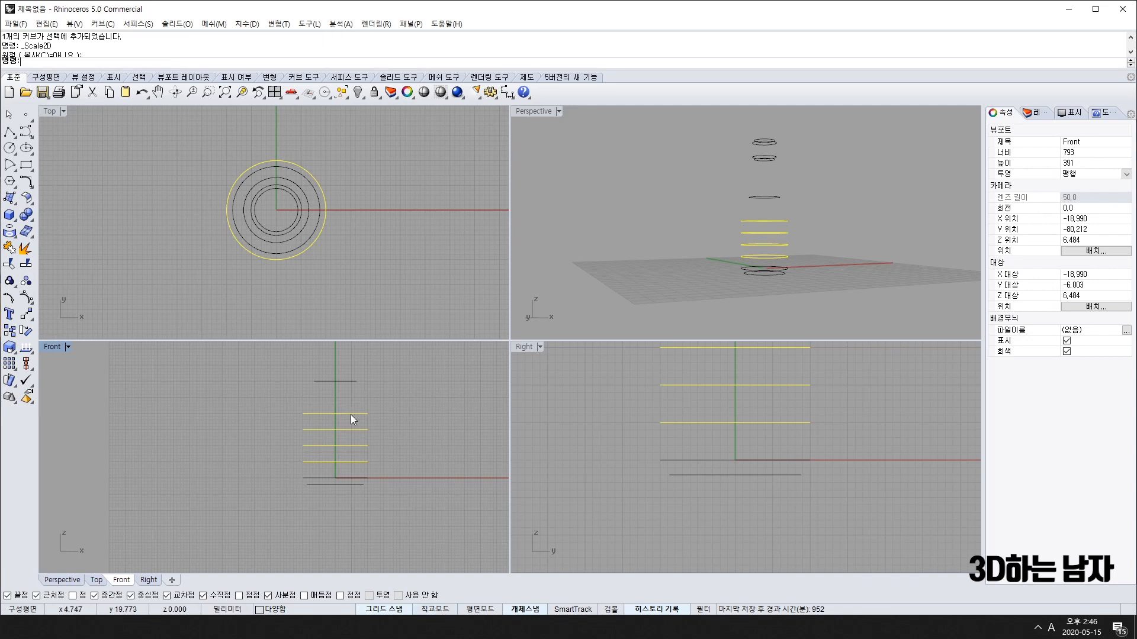
# Move the two lowest circles straight down about 10 mm in the Front view to lengthen the bottle's body
pyautogui.click(424, 438)
pyautogui.moveTo(257, 473); pyautogui.dragTo(355, 510)
pyautogui.click(421, 471)
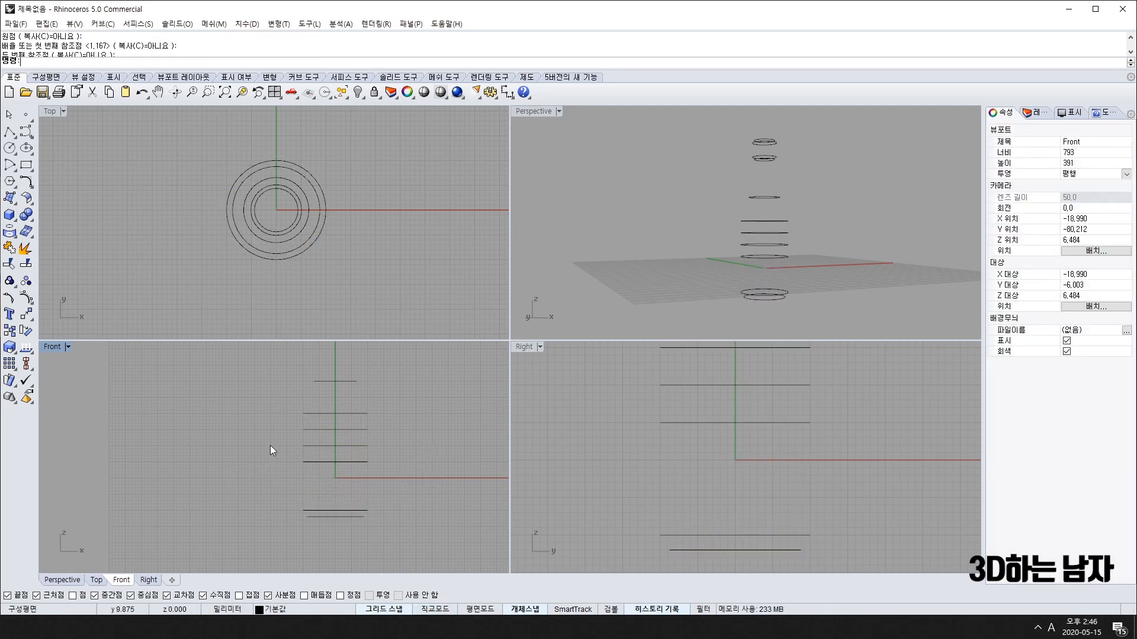
# Redistribute the three middle body circles in the Front view to heights of about 12, 4 and -4 mm
pyautogui.moveTo(317, 425); pyautogui.dragTo(397, 471)
pyautogui.click(263, 417)
pyautogui.moveTo(263, 416); pyautogui.dragTo(399, 469)
pyautogui.moveTo(351, 432); pyautogui.dragTo(357, 493)
pyautogui.press('Return')
pyautogui.press('Escape')
pyautogui.click(357, 478)
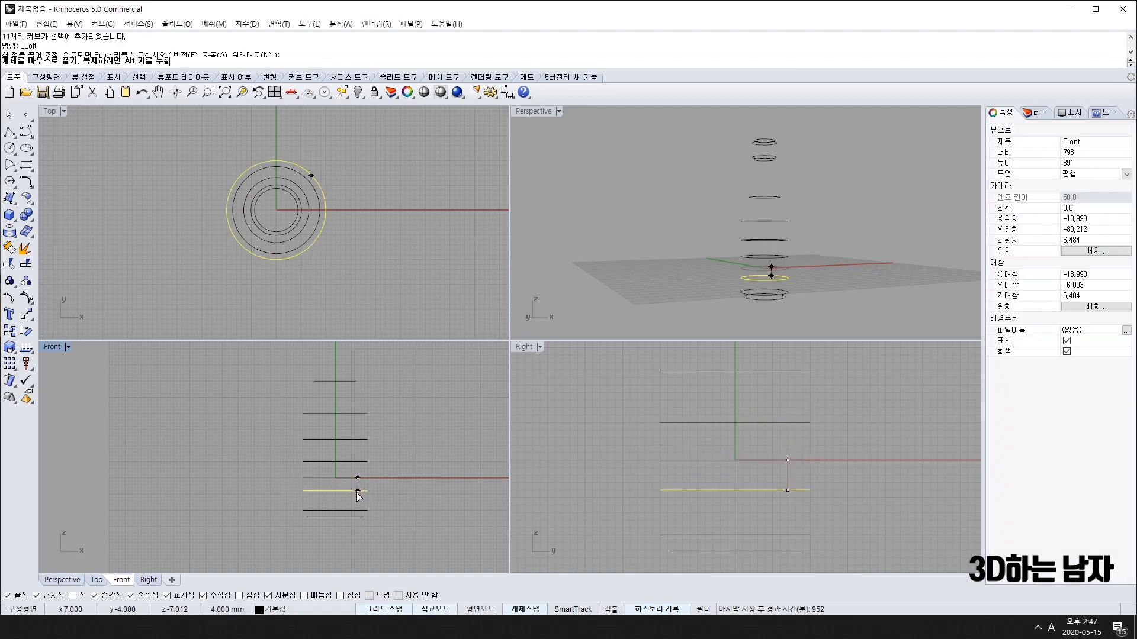
pyautogui.click(409, 478)
pyautogui.scroll(2, 342, 489)
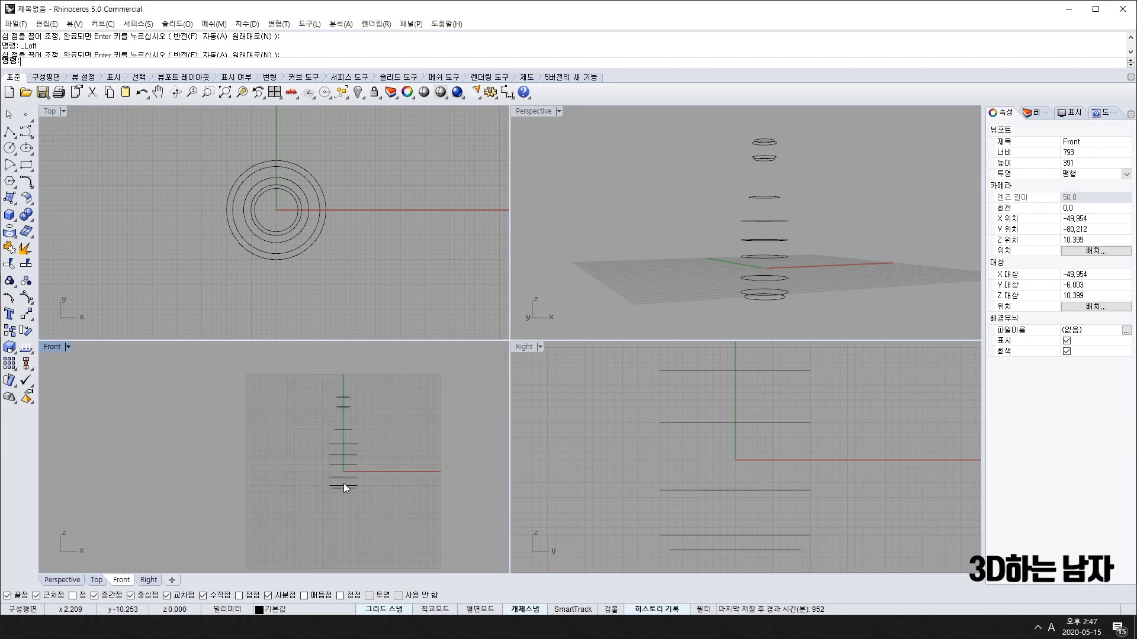
pyautogui.click(357, 471)
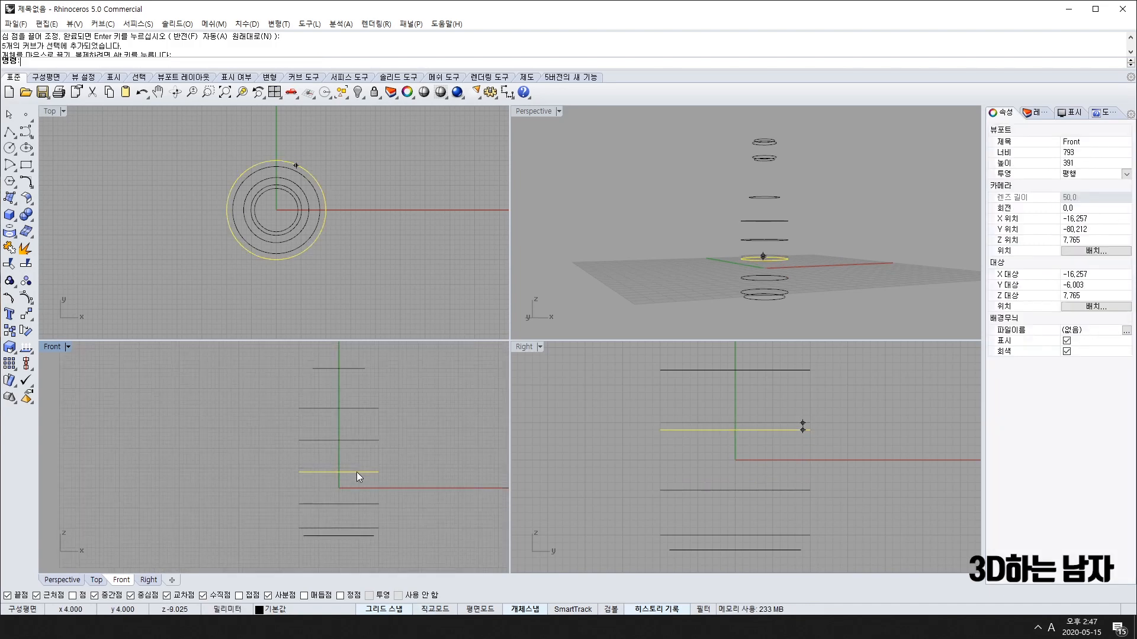
pyautogui.press('Escape')
# Start a Loft through all the stacked bottle circles and accept the default seam points
pyautogui.scroll(-5, 438, 471)
pyautogui.moveTo(439, 471); pyautogui.dragTo(407, 485, button='right')
pyautogui.scroll(-3, 414, 488)
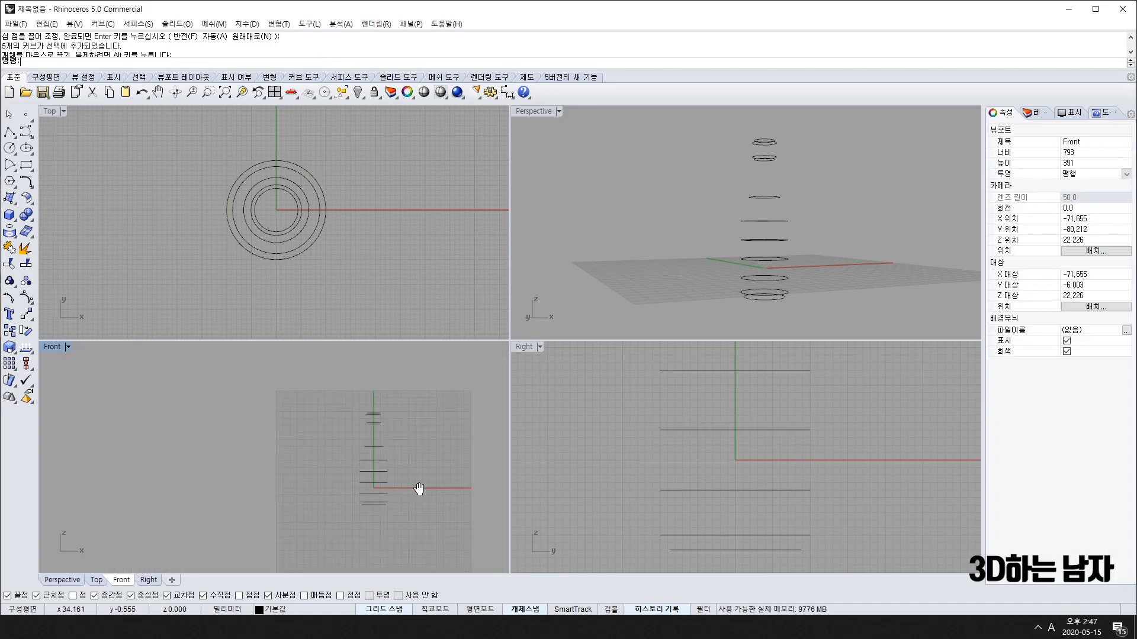
pyautogui.moveTo(412, 539); pyautogui.dragTo(412, 539)
pyautogui.scroll(3, 345, 490)
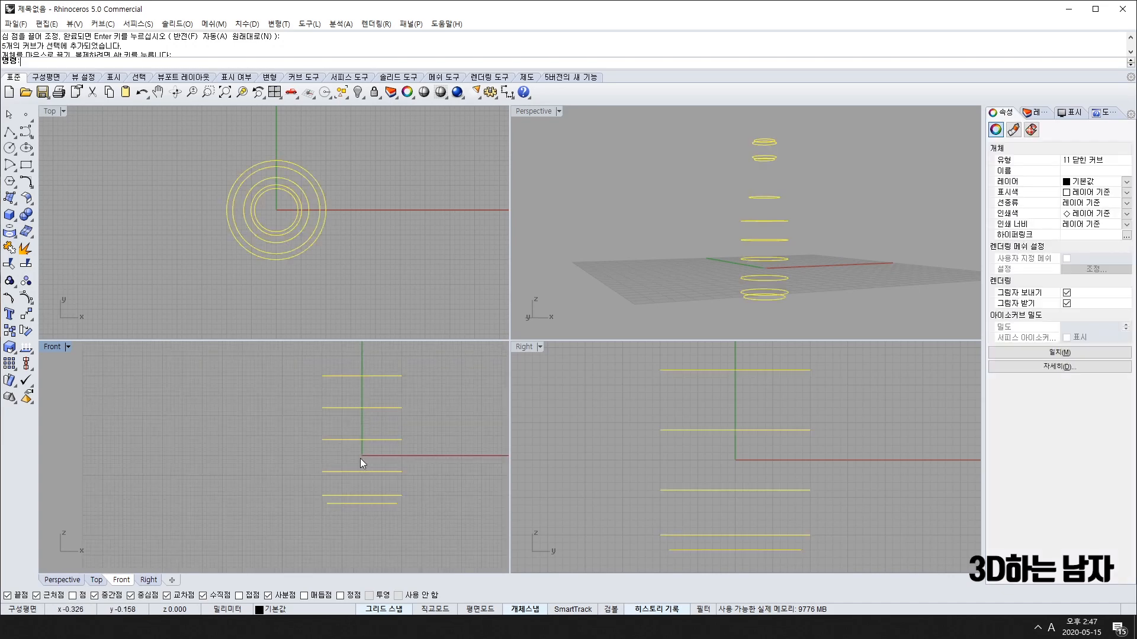
pyautogui.scroll(-2, 360, 459)
pyautogui.moveTo(356, 462); pyautogui.dragTo(355, 474, button='right')
pyautogui.click(11, 200)
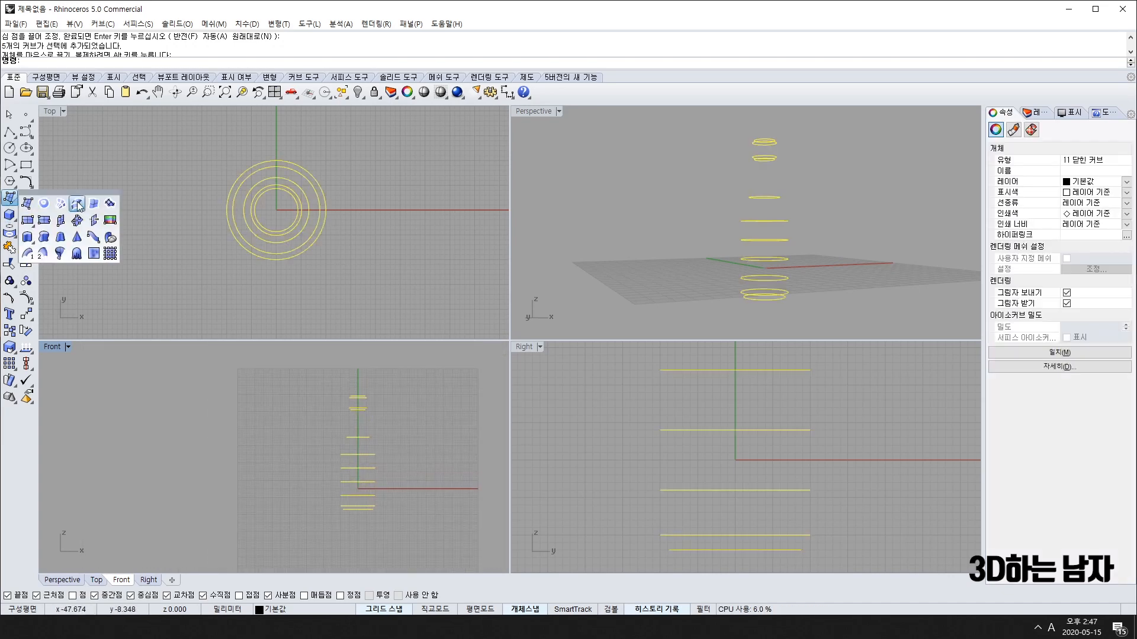
pyautogui.click(86, 214)
pyautogui.rightClick(448, 442)
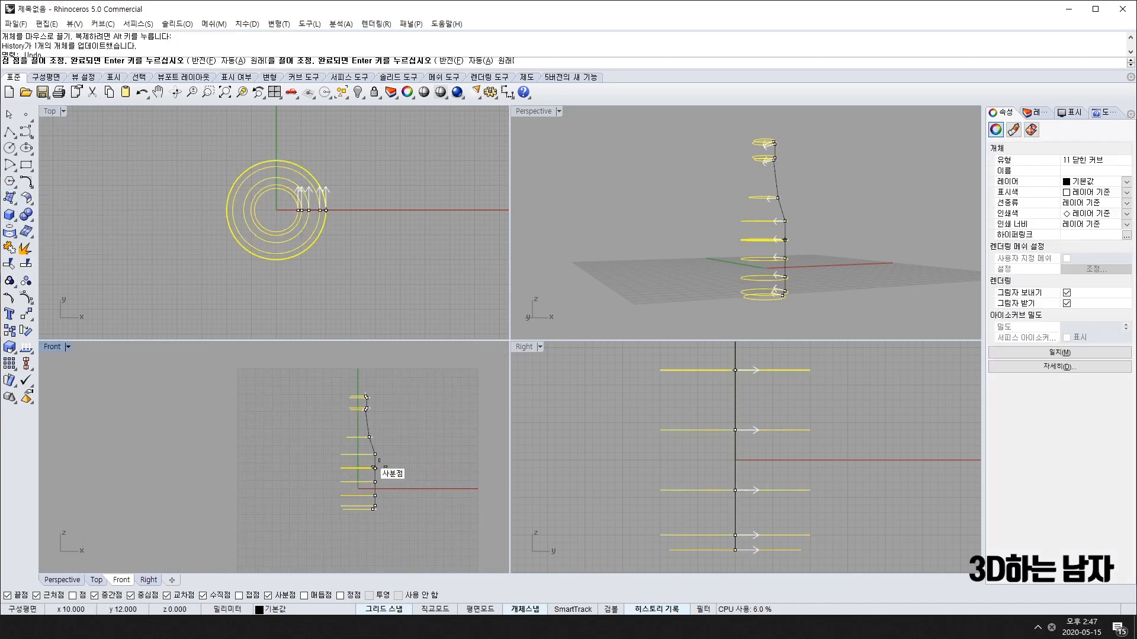
# Preview the loft with the Normal style and examine the bottle's neck and mouth profile
pyautogui.moveTo(832, 257); pyautogui.dragTo(651, 228, button='right')
pyautogui.scroll(5, 770, 199)
pyautogui.click(490, 243)
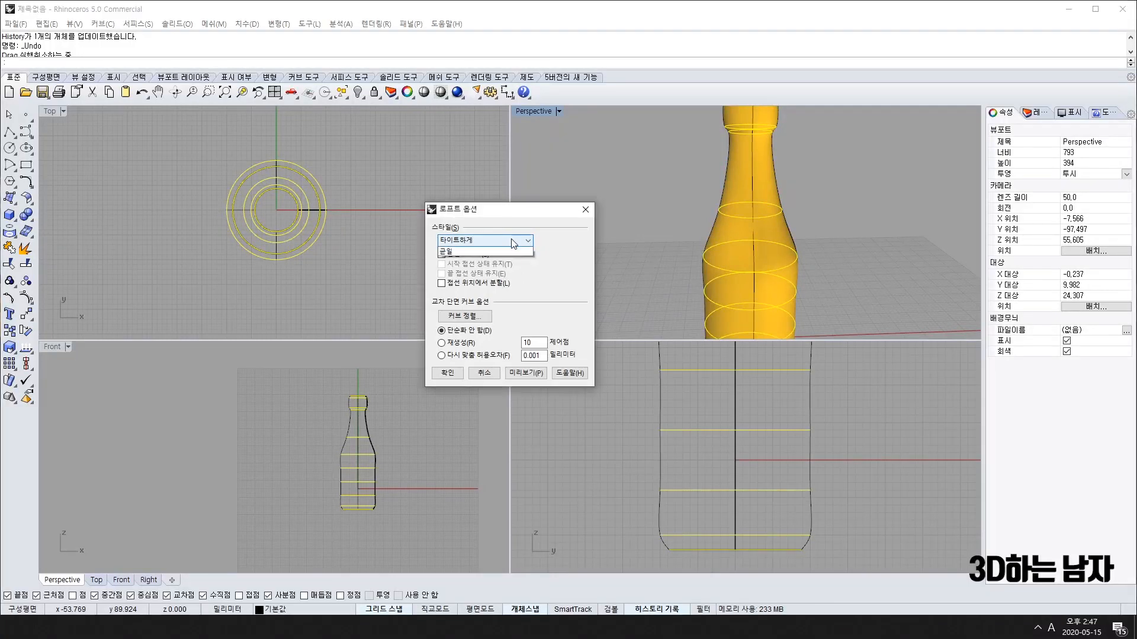
pyautogui.click(466, 251)
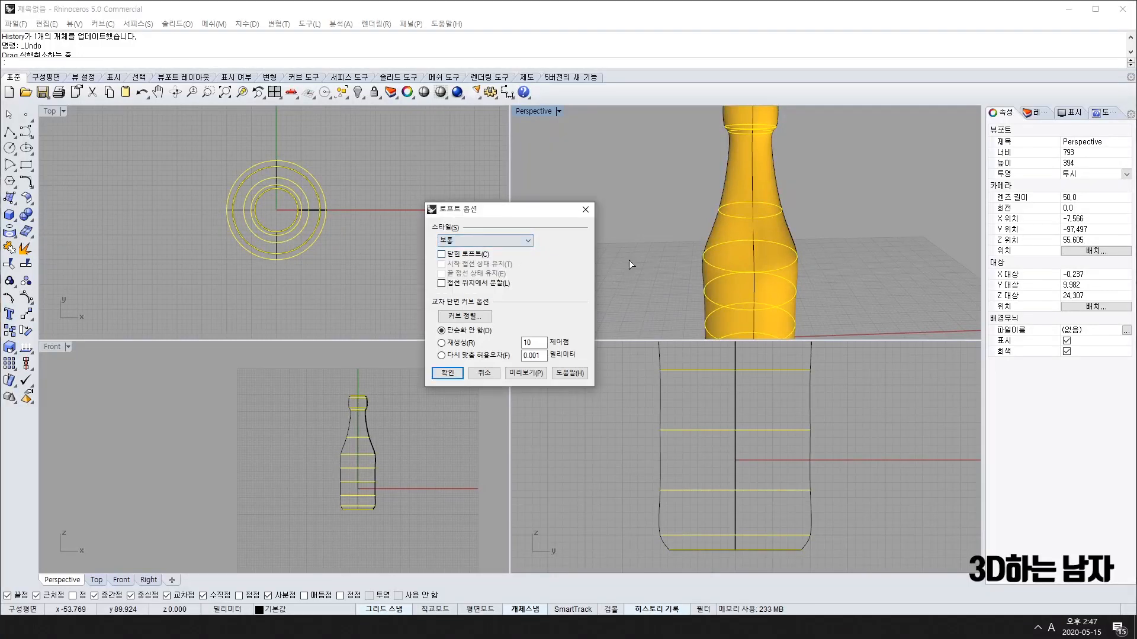
pyautogui.scroll(-5, 813, 257)
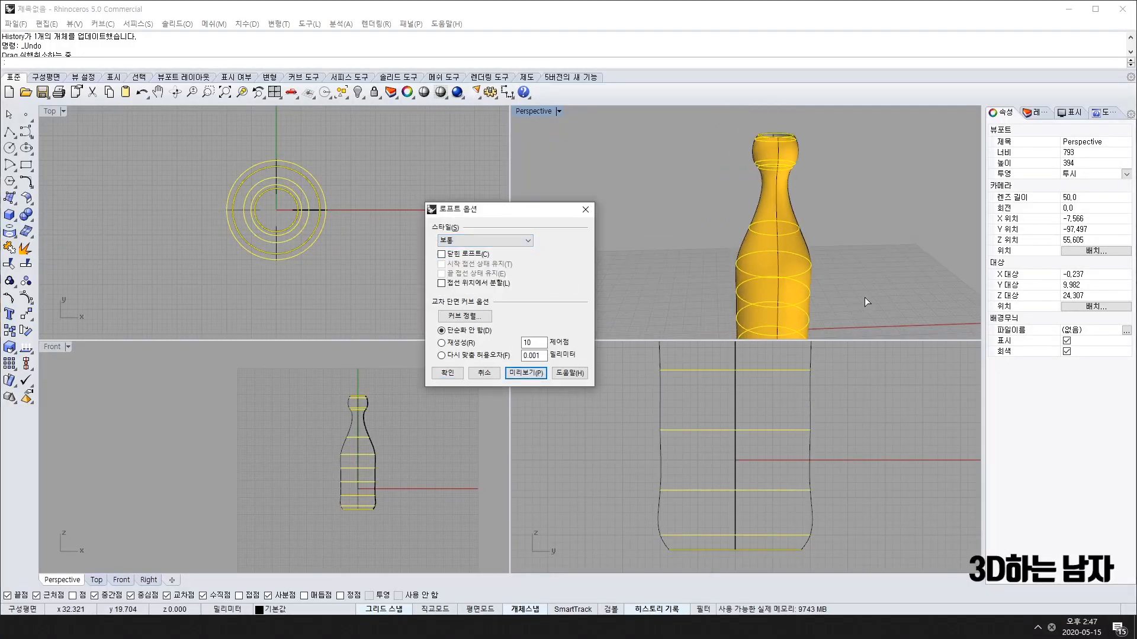
pyautogui.moveTo(813, 257); pyautogui.dragTo(809, 240, button='right')
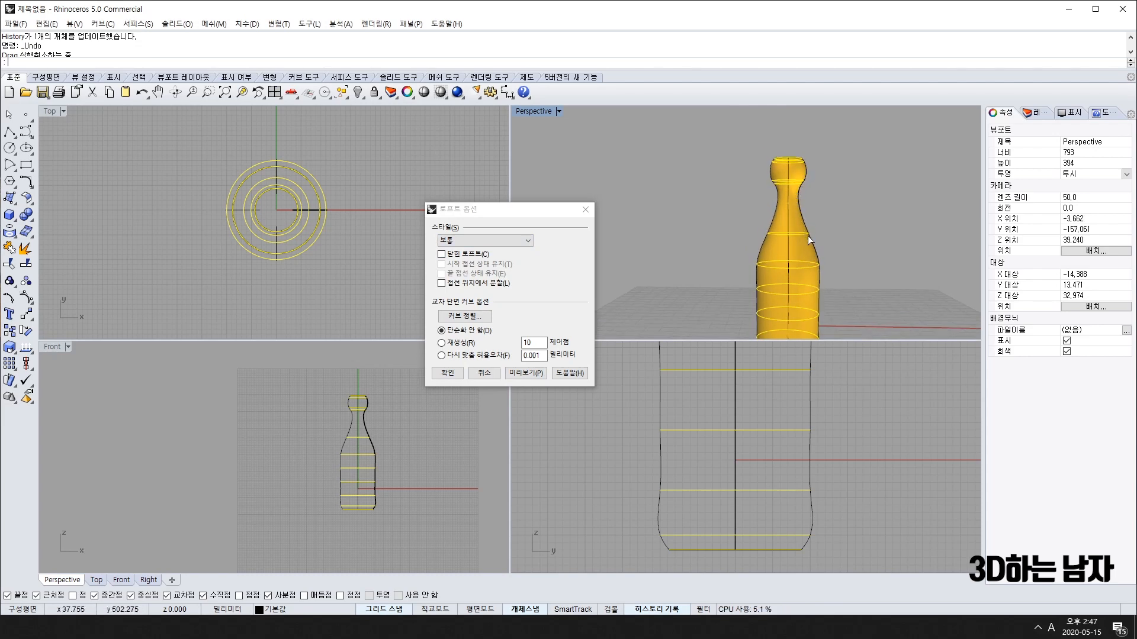
pyautogui.scroll(8, 360, 408)
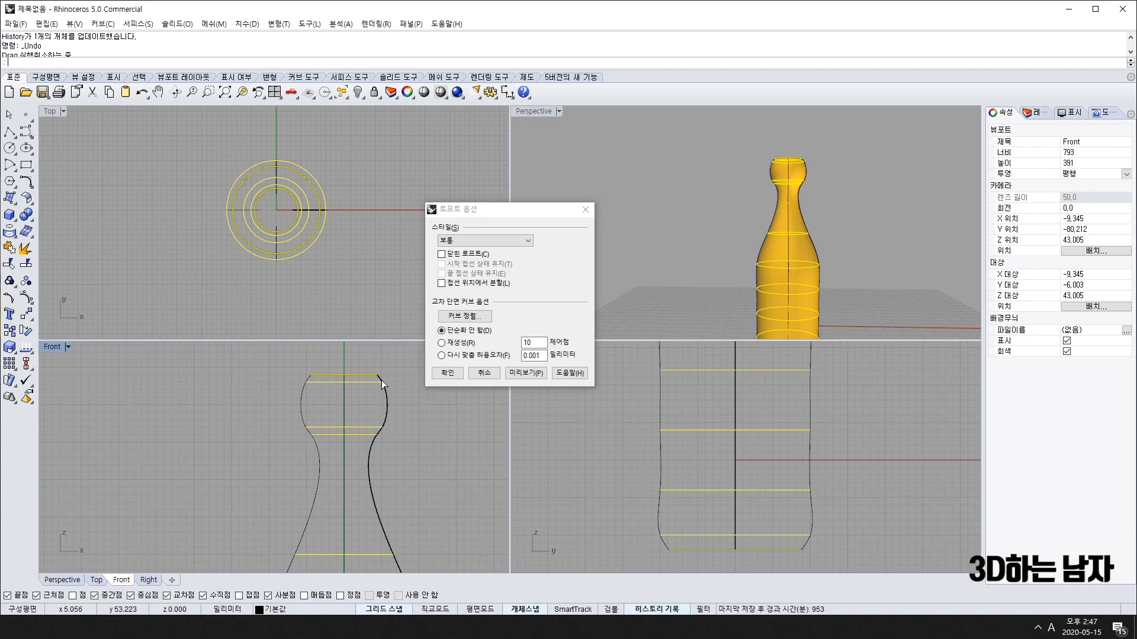
# Set the loft style to Tight, preview the profile and create the bottle surface
pyautogui.click(517, 242)
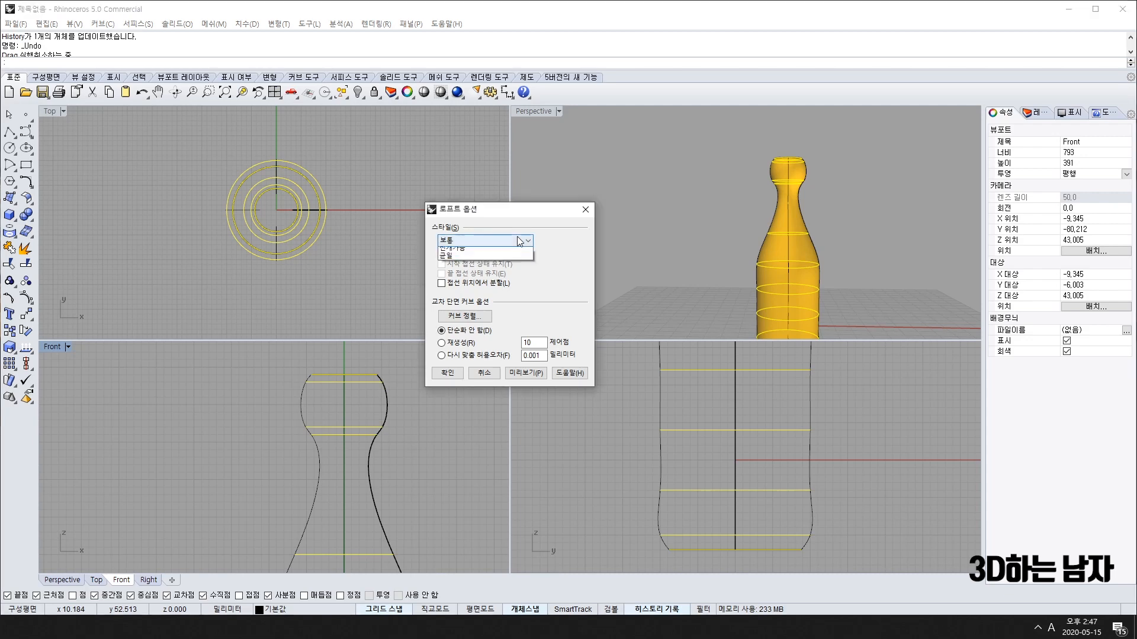
pyautogui.click(475, 268)
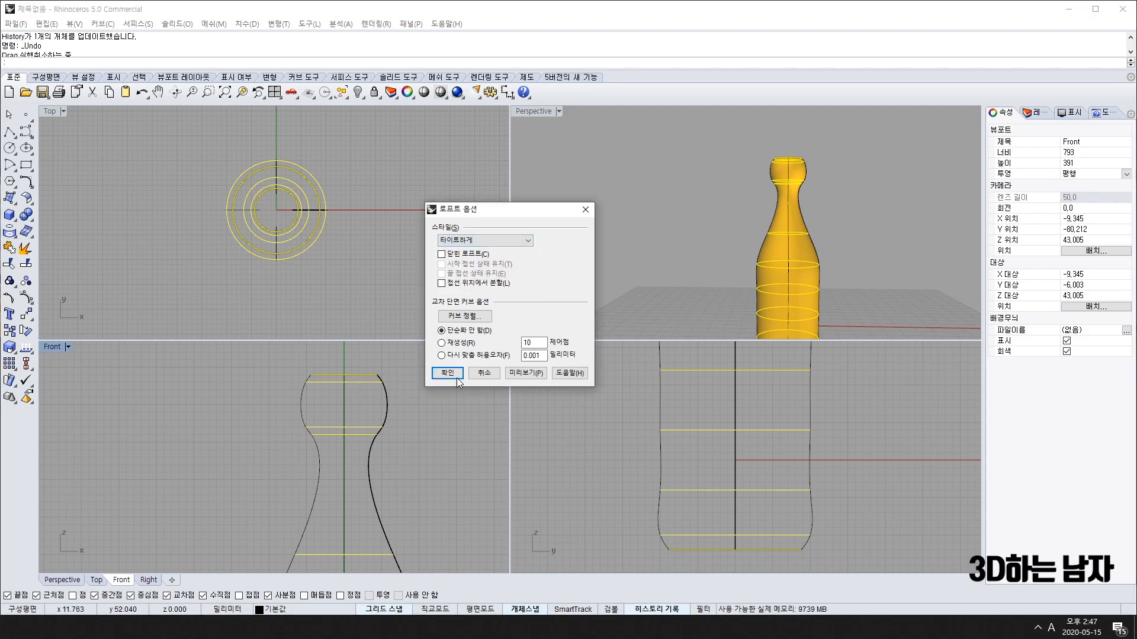
pyautogui.click(525, 373)
pyautogui.scroll(-5, 375, 474)
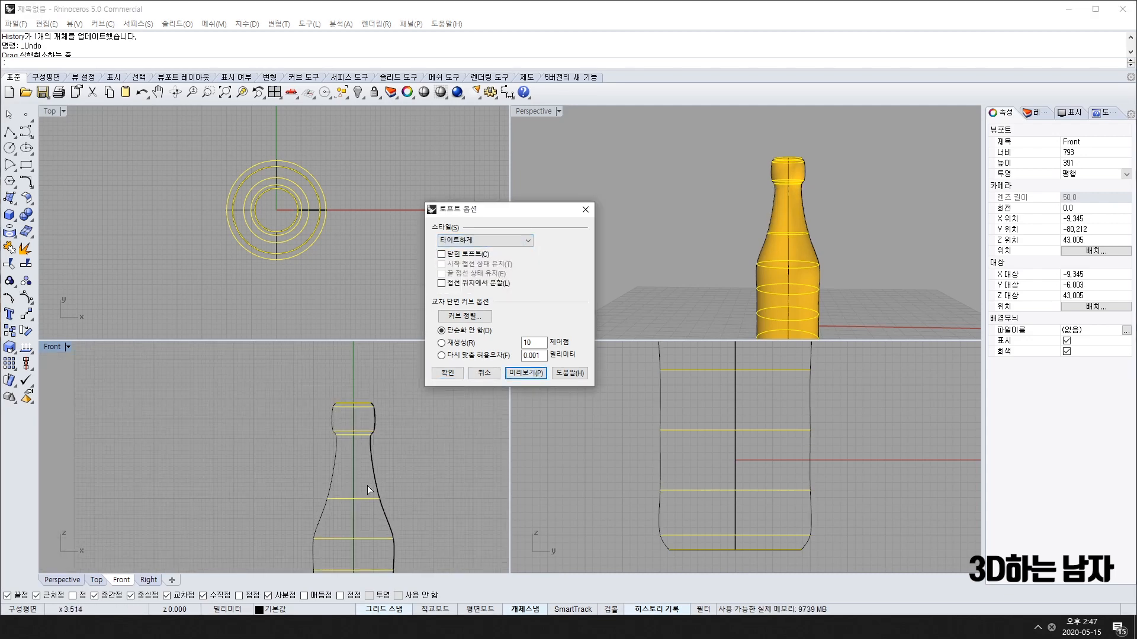
pyautogui.scroll(2, 340, 448)
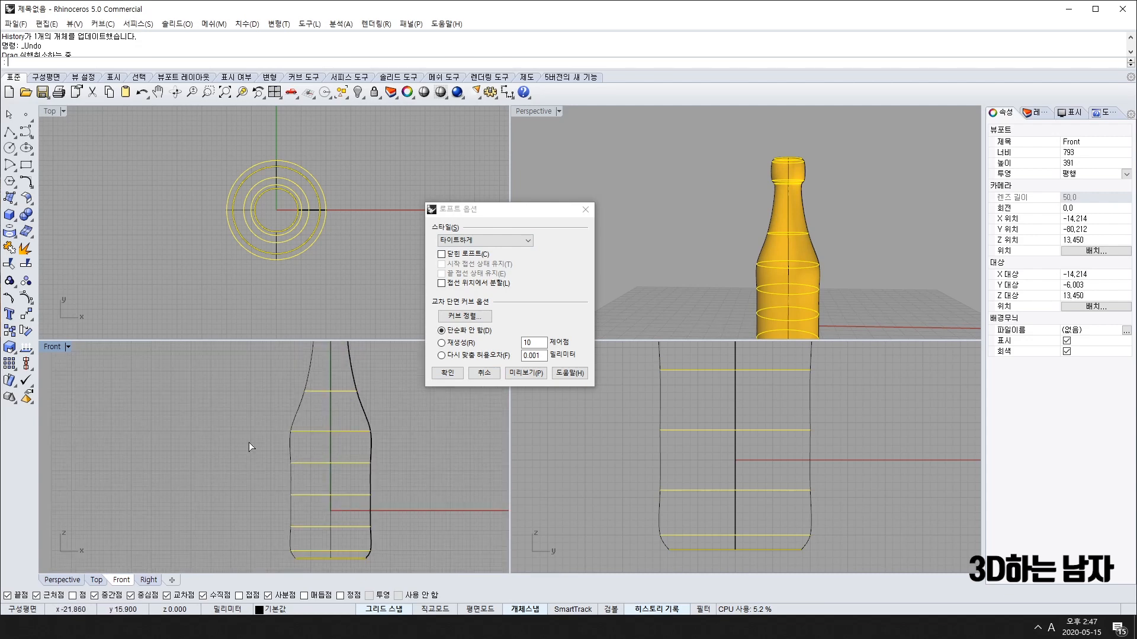
pyautogui.click(449, 373)
pyautogui.scroll(-5, 711, 284)
pyautogui.moveTo(711, 284); pyautogui.dragTo(682, 312, button='right')
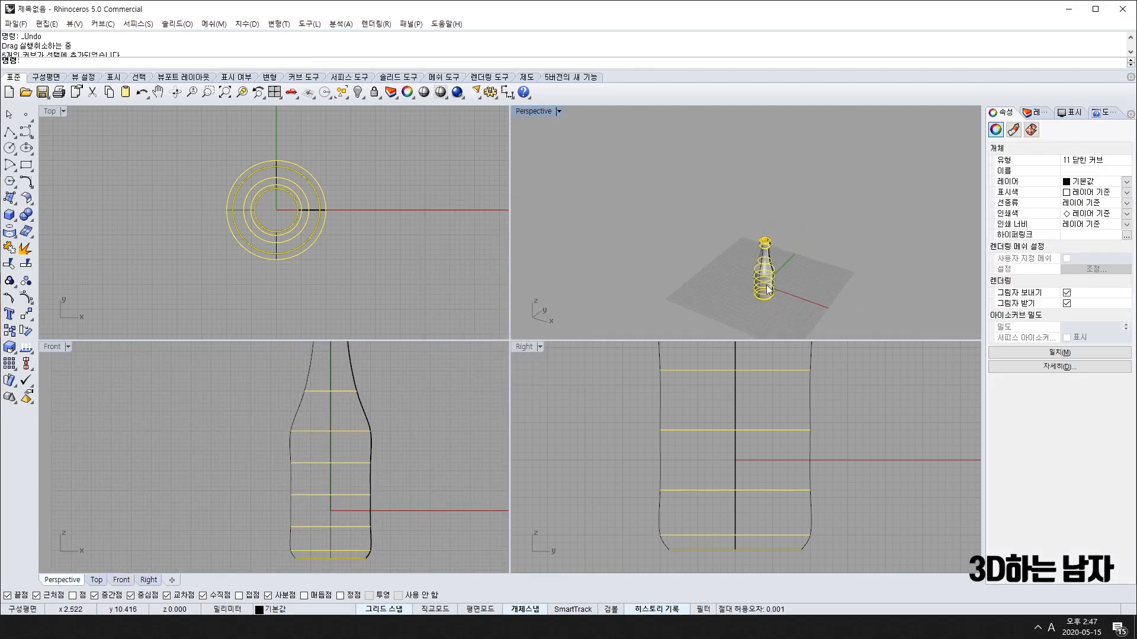
pyautogui.scroll(5, 770, 311)
pyautogui.moveTo(751, 254); pyautogui.dragTo(670, 240, button='right')
pyautogui.click(670, 240)
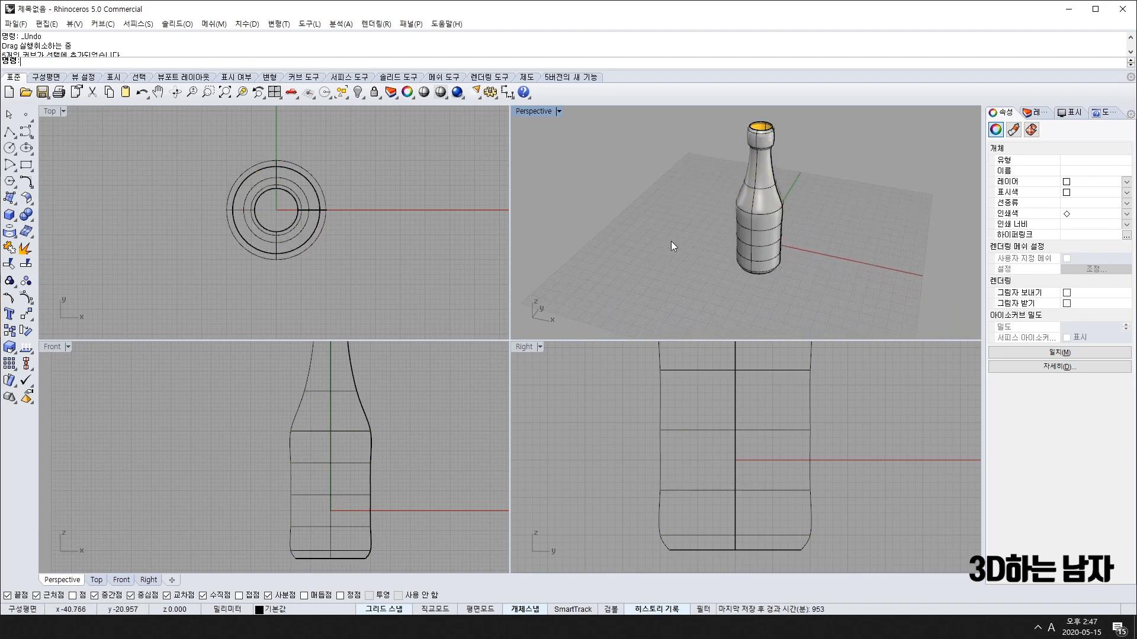
# Select the lofted bottle surface and check the history recording options, then deselect it
pyautogui.click(755, 171)
pyautogui.moveTo(734, 296); pyautogui.dragTo(690, 237, button='right')
pyautogui.click(671, 613)
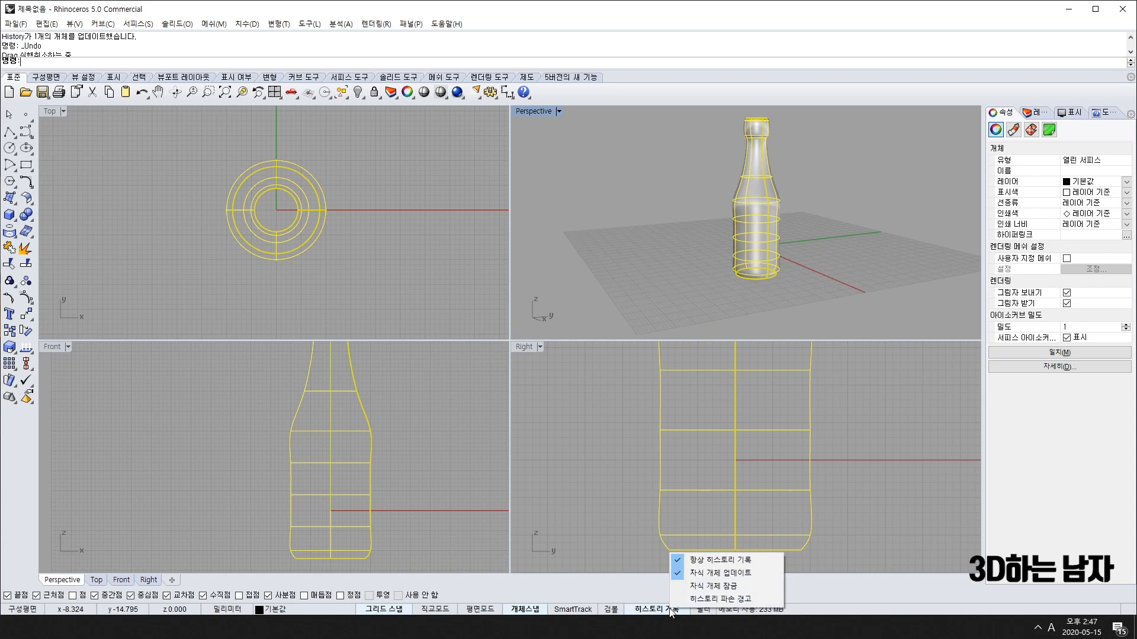
pyautogui.click(666, 483)
pyautogui.moveTo(787, 248); pyautogui.dragTo(820, 278, button='right')
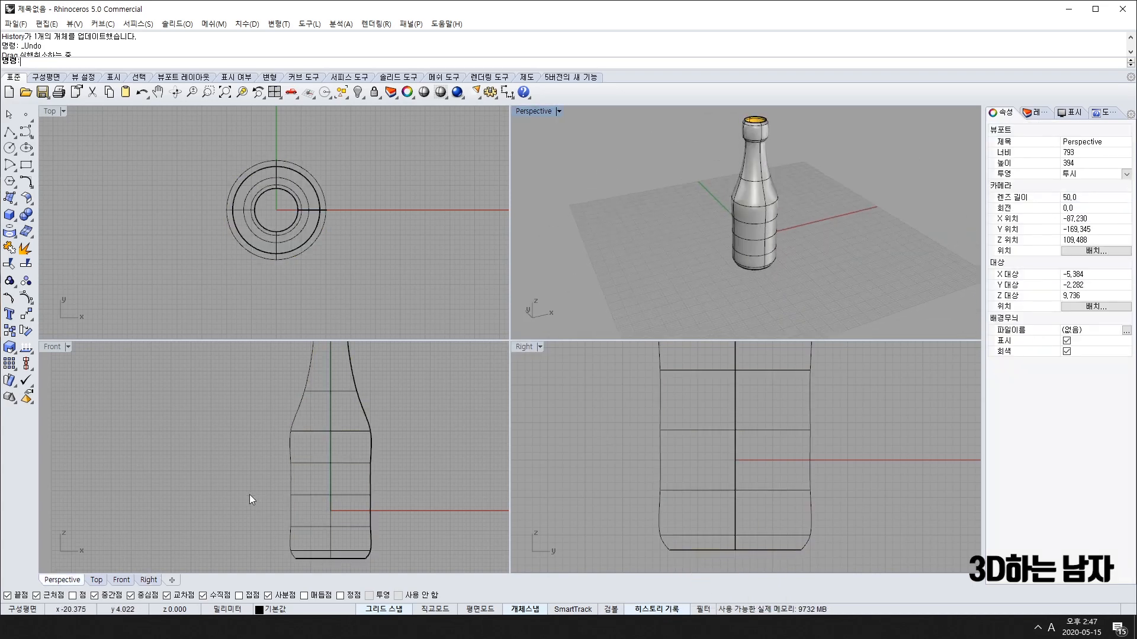
# Rebuild the five equal circles of the bottle's body with 8 points and degree 3
pyautogui.moveTo(215, 422); pyautogui.dragTo(410, 555)
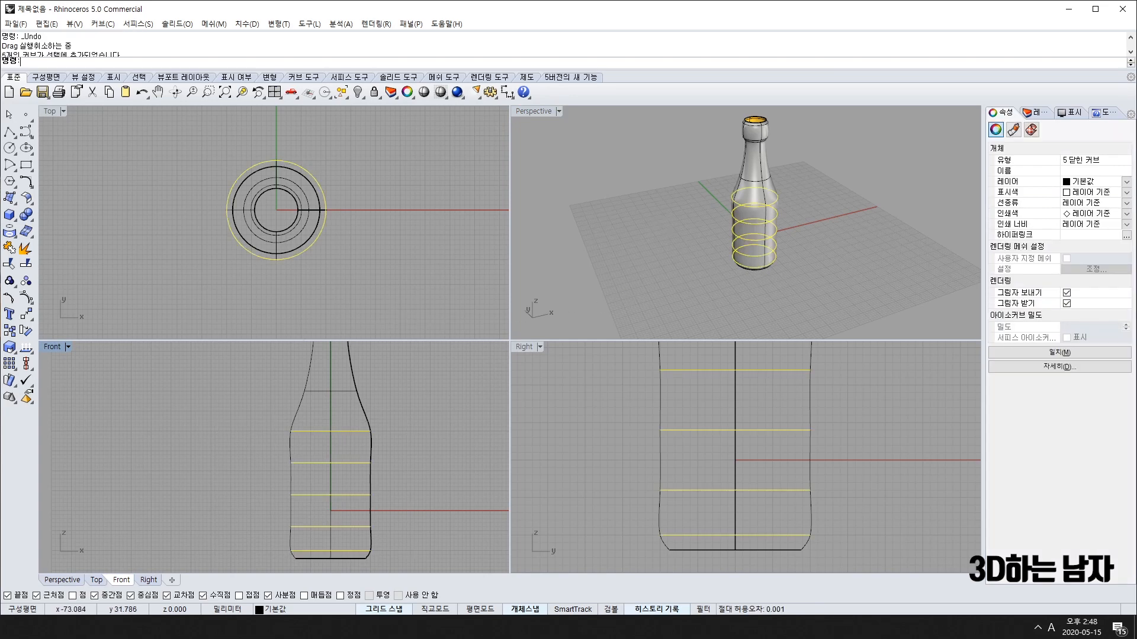
pyautogui.click(22, 186)
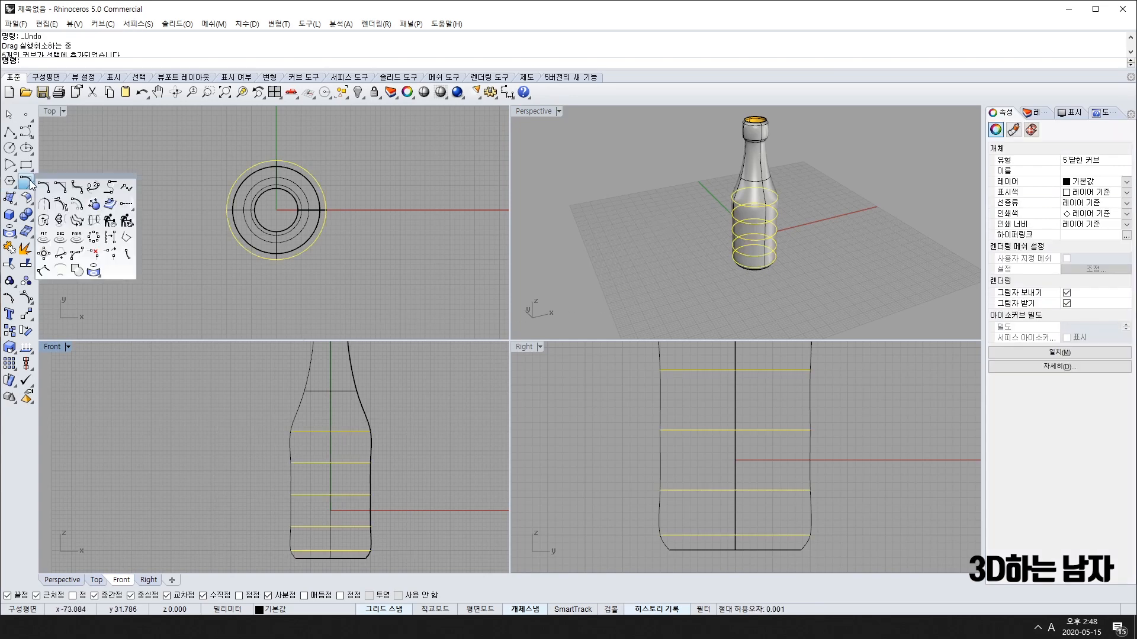
pyautogui.click(110, 221)
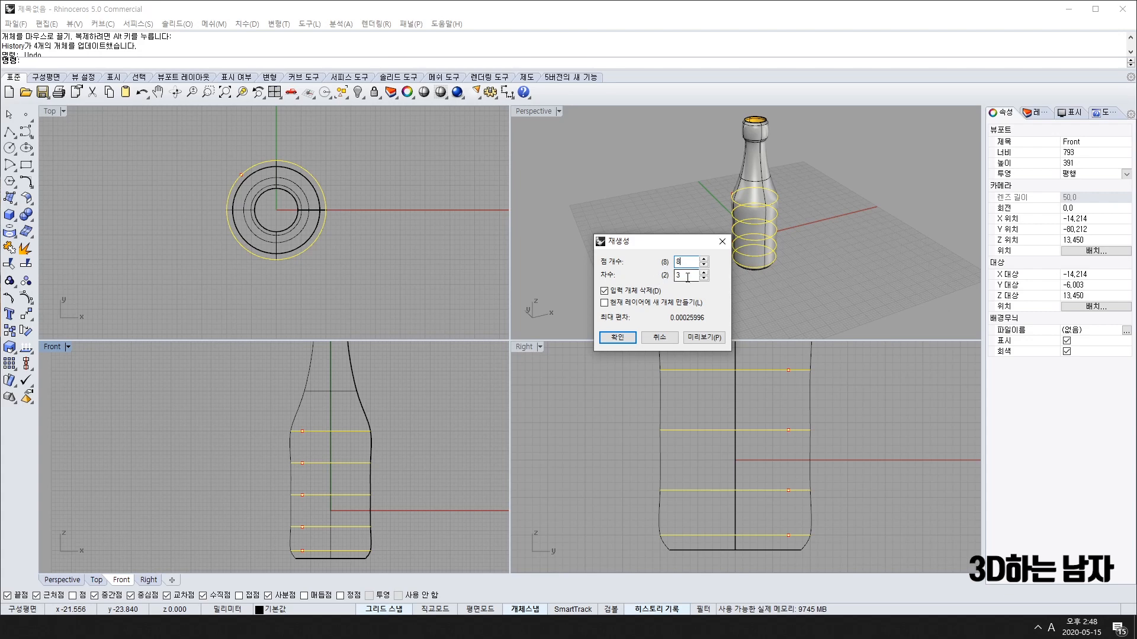
pyautogui.write('8')
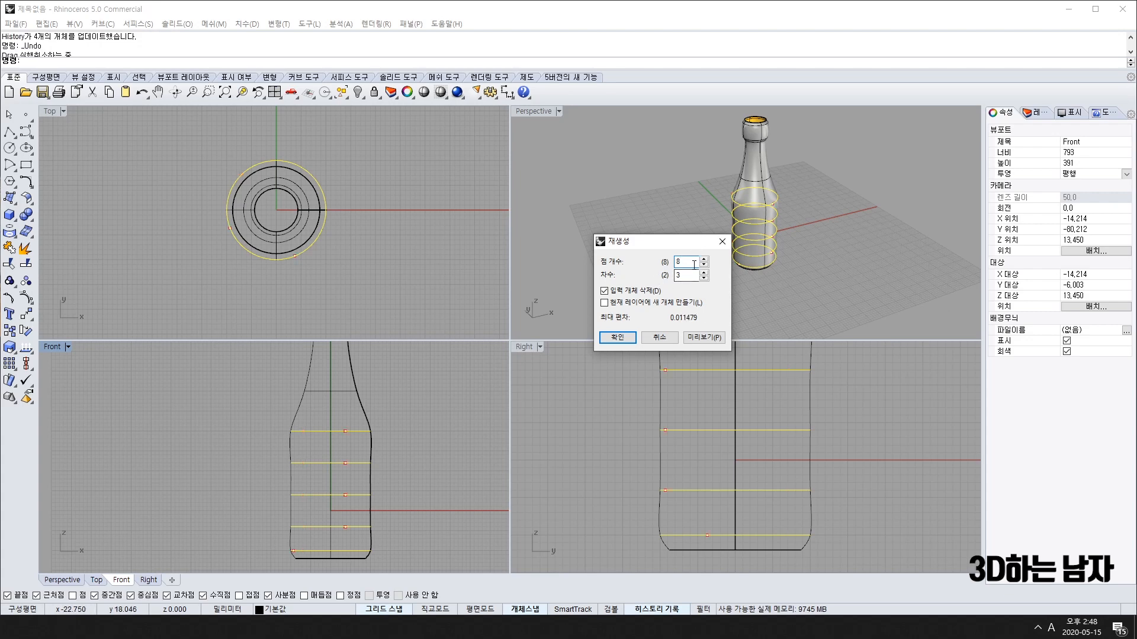
pyautogui.click(616, 337)
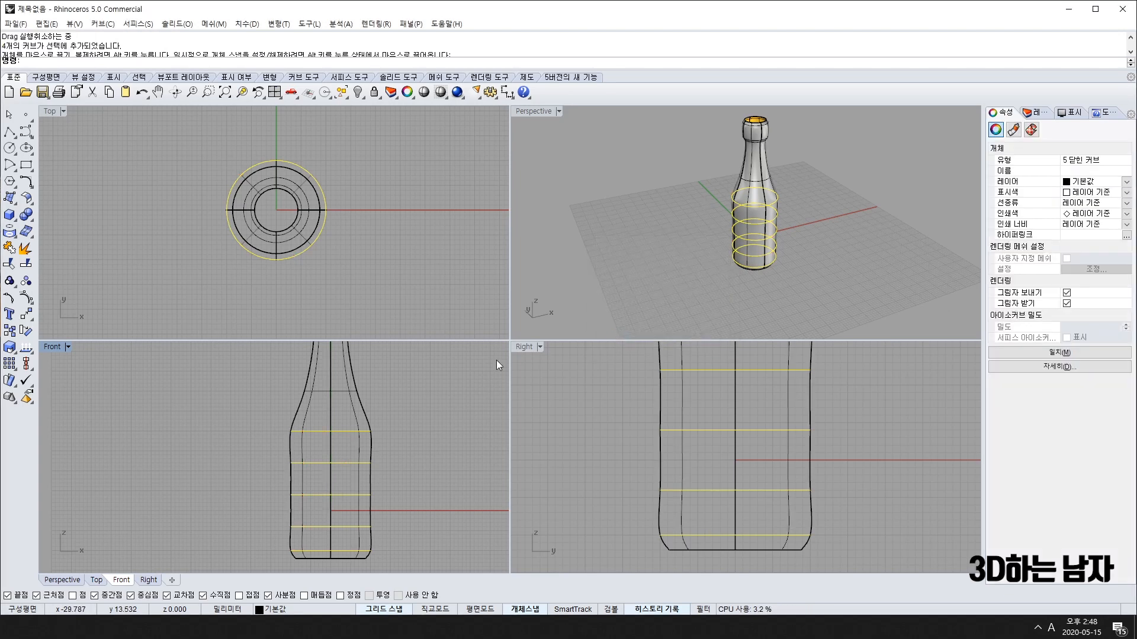
# Turn on the control points of the five rebuilt body circles
pyautogui.scroll(5, 735, 153)
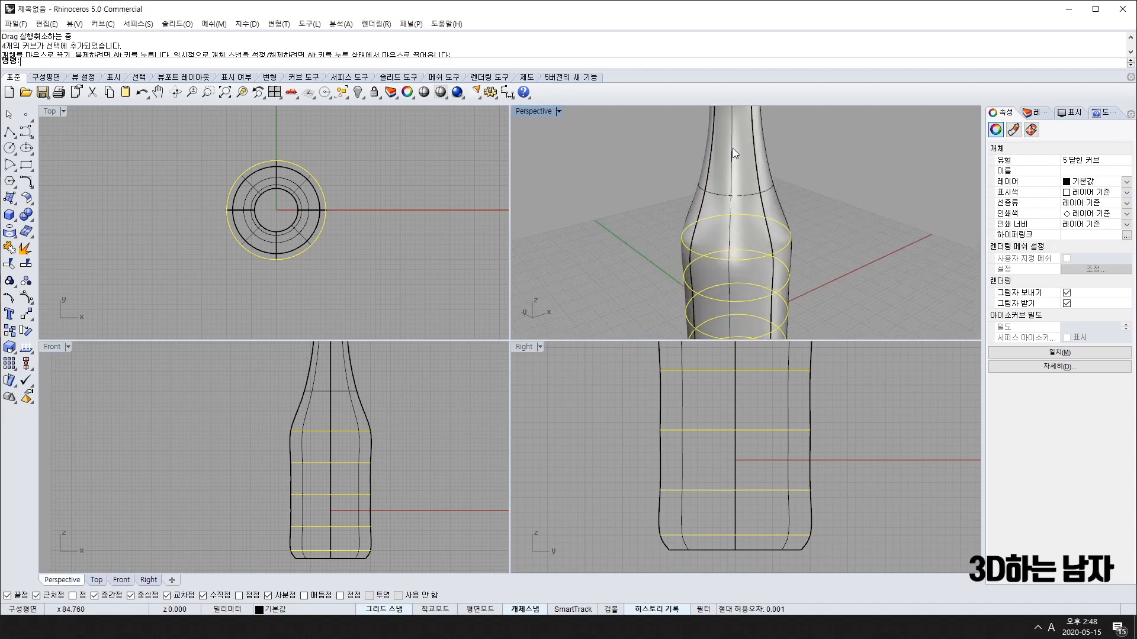
pyautogui.keyDown('shift'); pyautogui.click(729, 196); pyautogui.keyUp('shift')
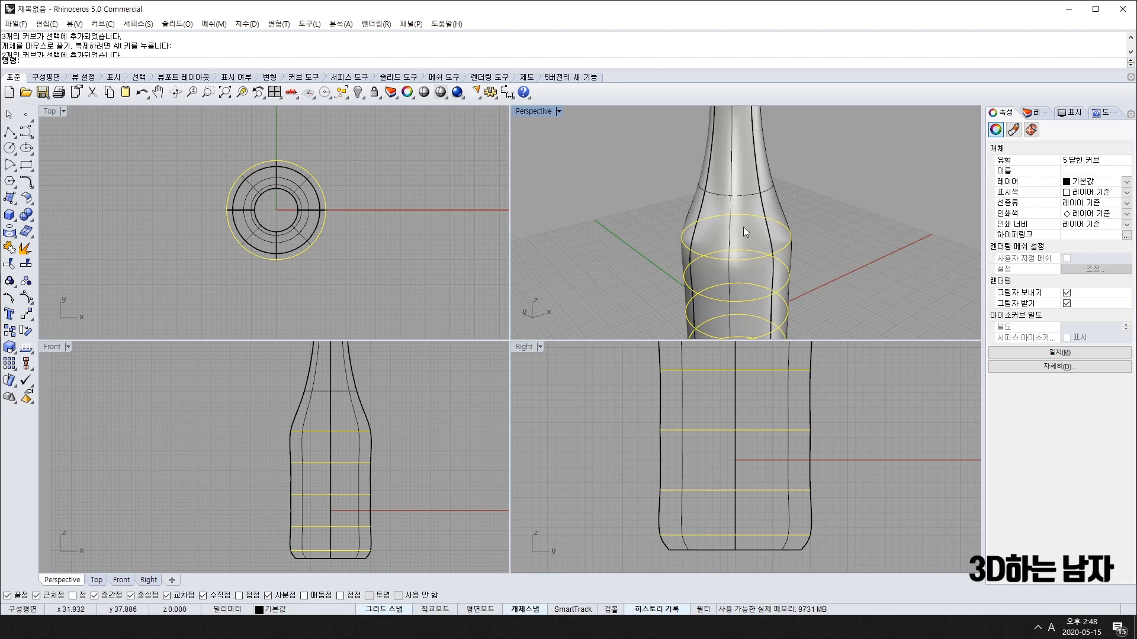
pyautogui.scroll(-5, 805, 459)
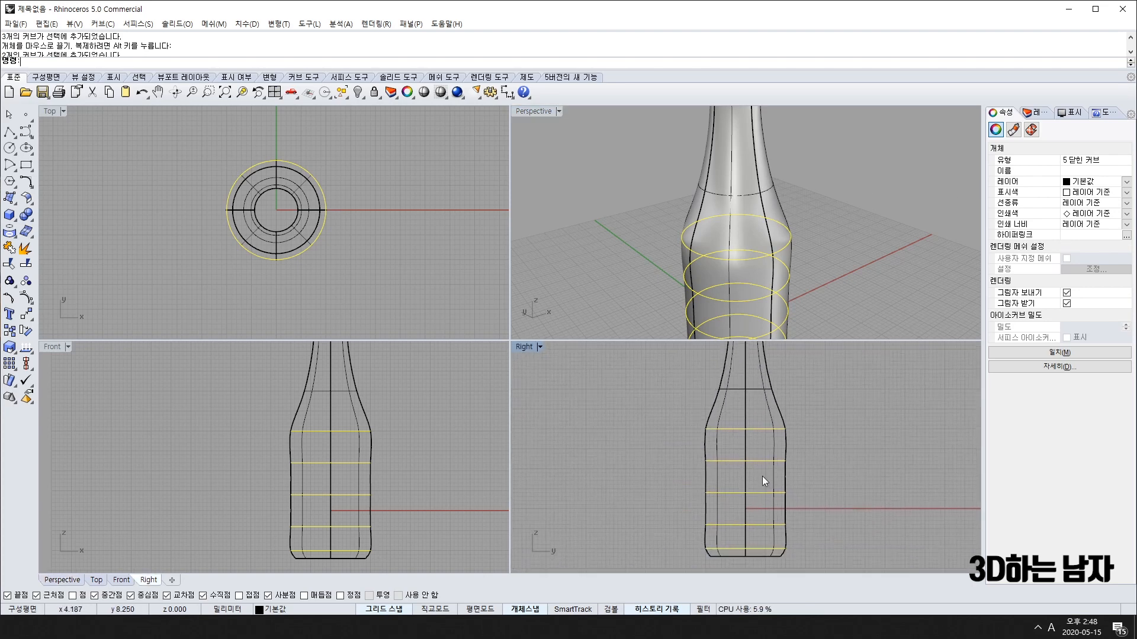
pyautogui.moveTo(346, 236); pyautogui.dragTo(335, 251, button='right')
pyautogui.press('F10')
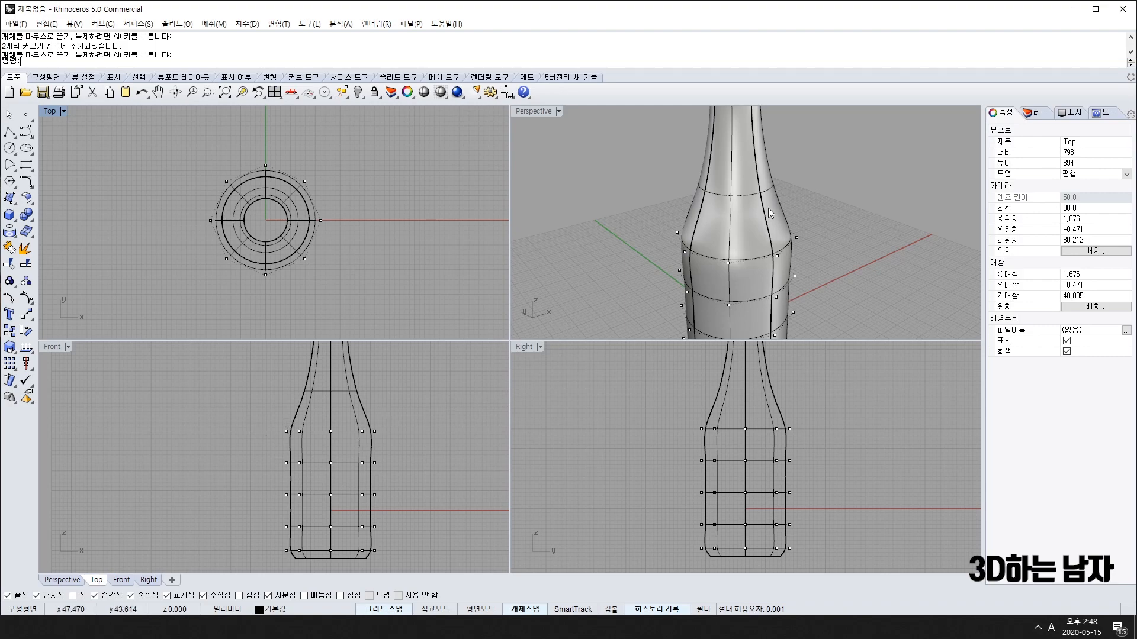
pyautogui.moveTo(770, 213); pyautogui.dragTo(757, 290, button='right')
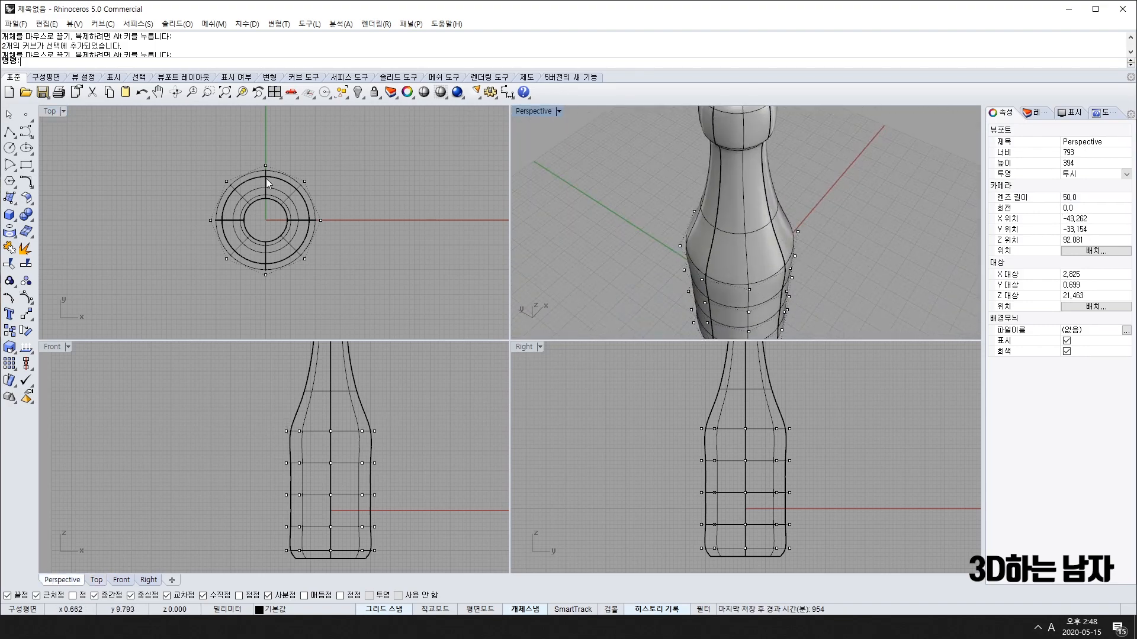
# Scale the body circles' four diagonal columns of control points outward in 2D about the origin from a 17 mm reference, making rounded-square sections
pyautogui.moveTo(205, 166); pyautogui.dragTo(243, 194)
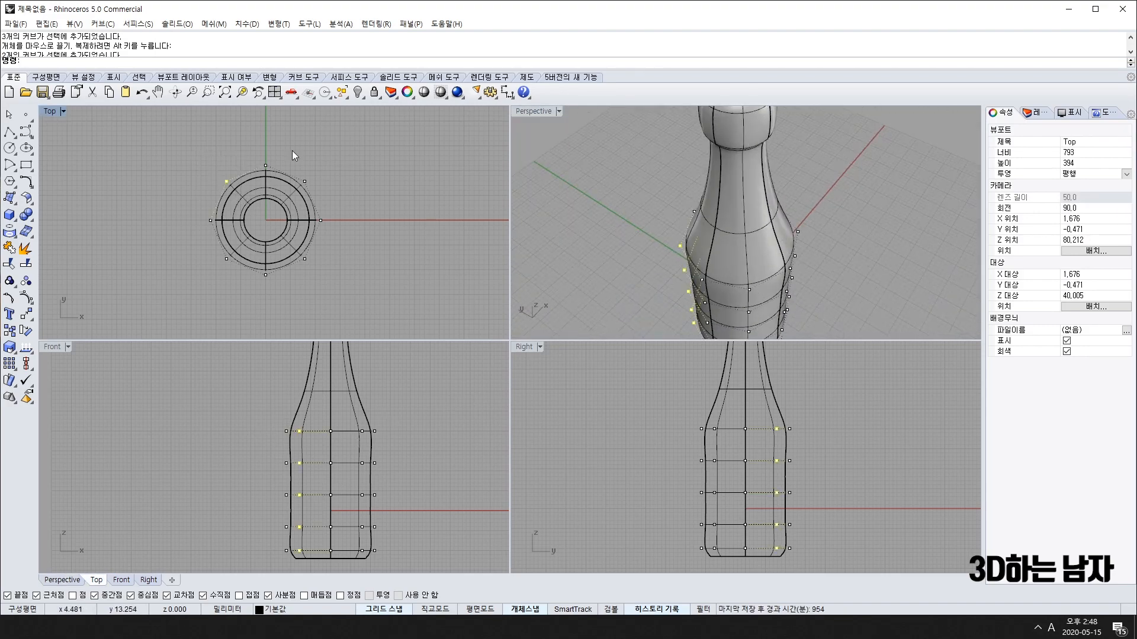
pyautogui.keyDown('shift'); pyautogui.moveTo(296, 149); pyautogui.dragTo(325, 190); pyautogui.keyUp('shift')
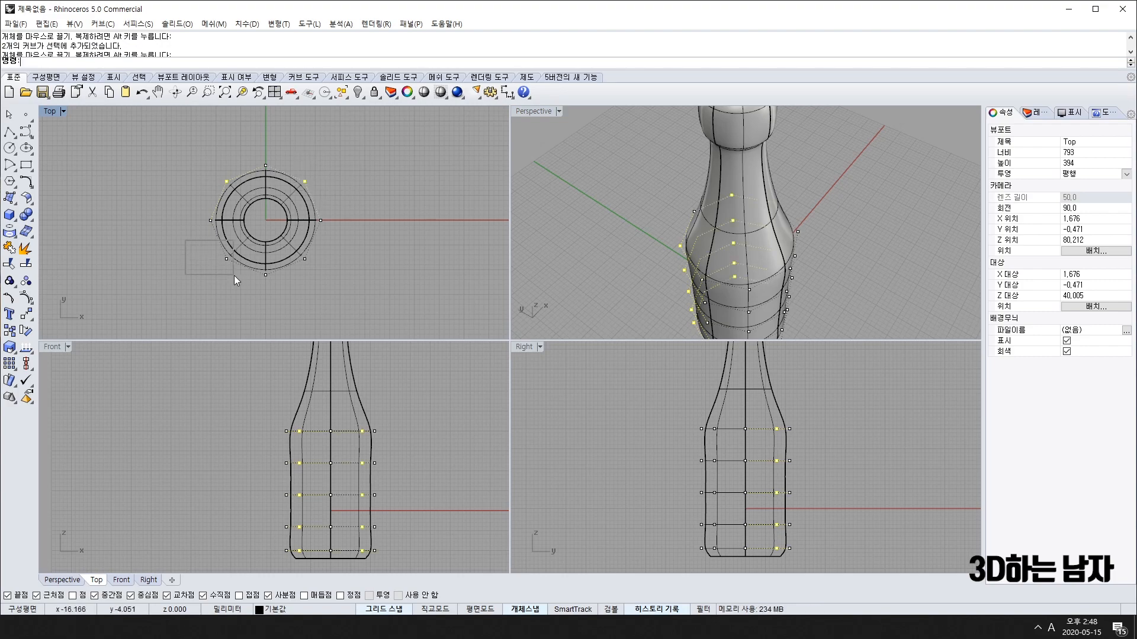
pyautogui.keyDown('shift'); pyautogui.moveTo(234, 277); pyautogui.dragTo(234, 276); pyautogui.keyUp('shift')
pyautogui.scroll(5, 306, 257)
pyautogui.keyDown('shift'); pyautogui.moveTo(282, 219); pyautogui.dragTo(378, 288); pyautogui.keyUp('shift')
pyautogui.scroll(-5, 320, 255)
pyautogui.moveTo(294, 168); pyautogui.dragTo(279, 187, button='right')
pyautogui.click(10, 349)
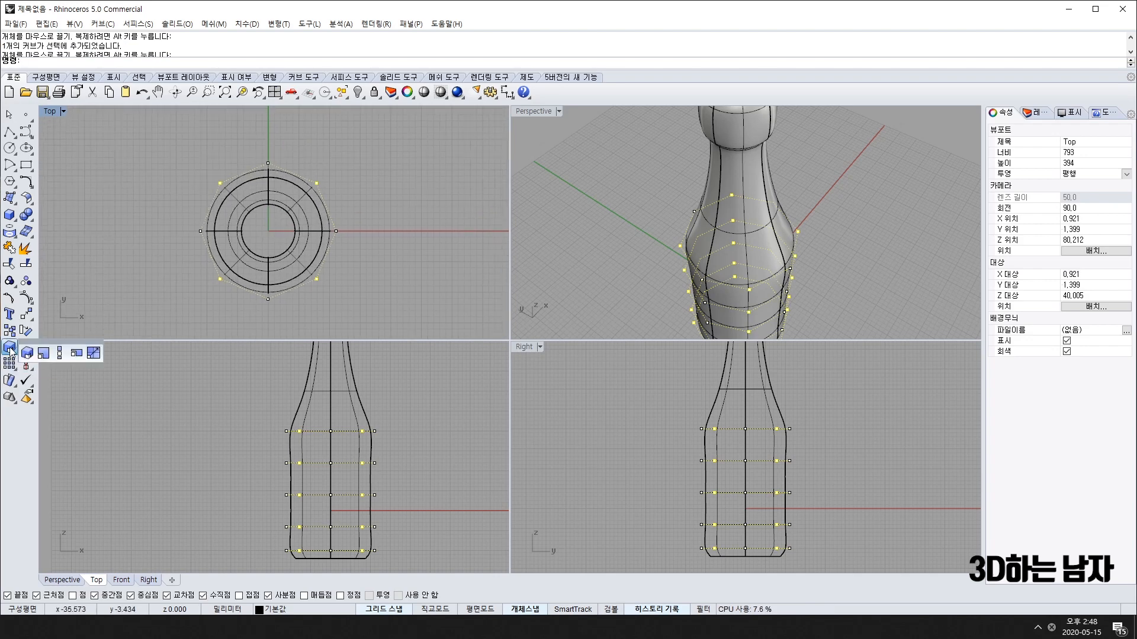
pyautogui.click(53, 353)
pyautogui.click(268, 231)
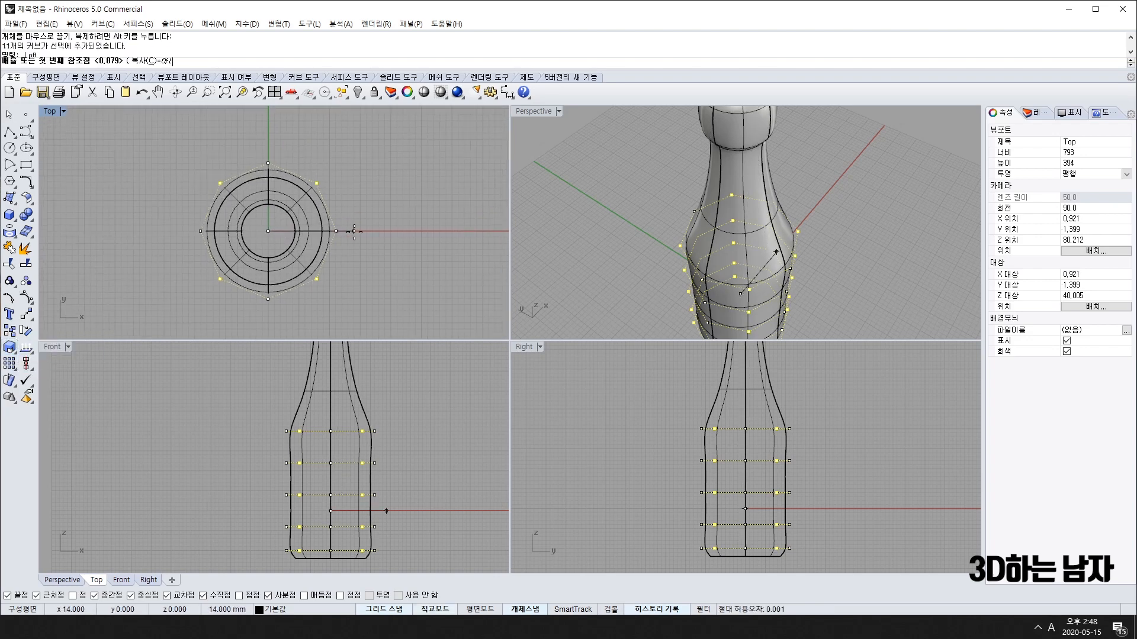
pyautogui.click(372, 231)
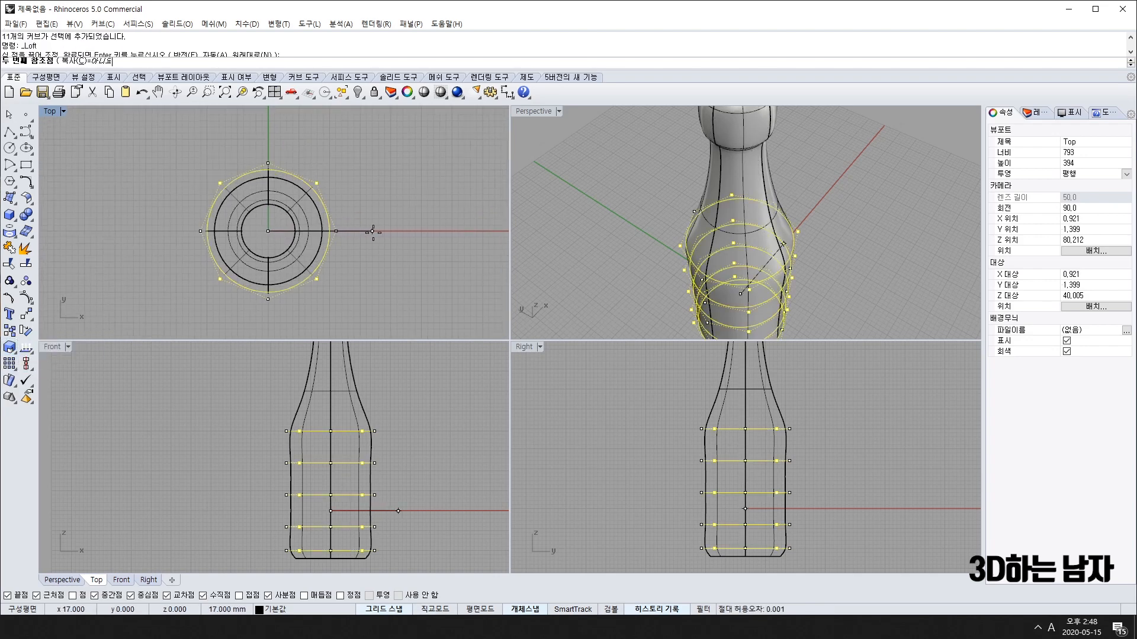
pyautogui.click(410, 225)
pyautogui.click(610, 232)
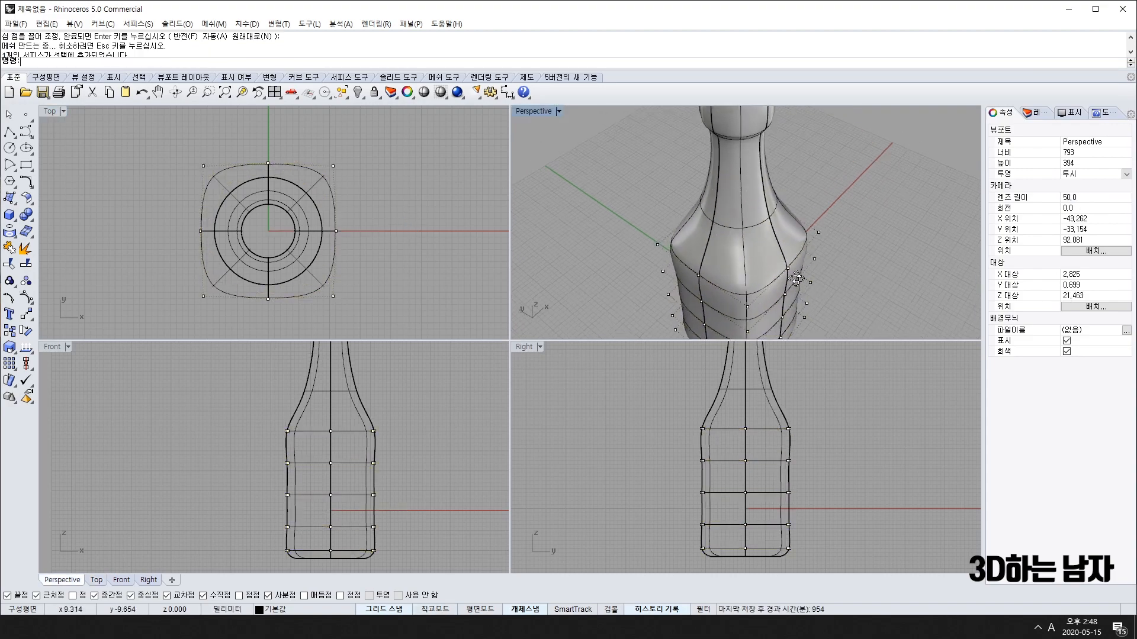
pyautogui.moveTo(795, 278); pyautogui.dragTo(735, 228, button='right')
pyautogui.scroll(-5, 731, 228)
pyautogui.moveTo(735, 228); pyautogui.dragTo(743, 126, button='right')
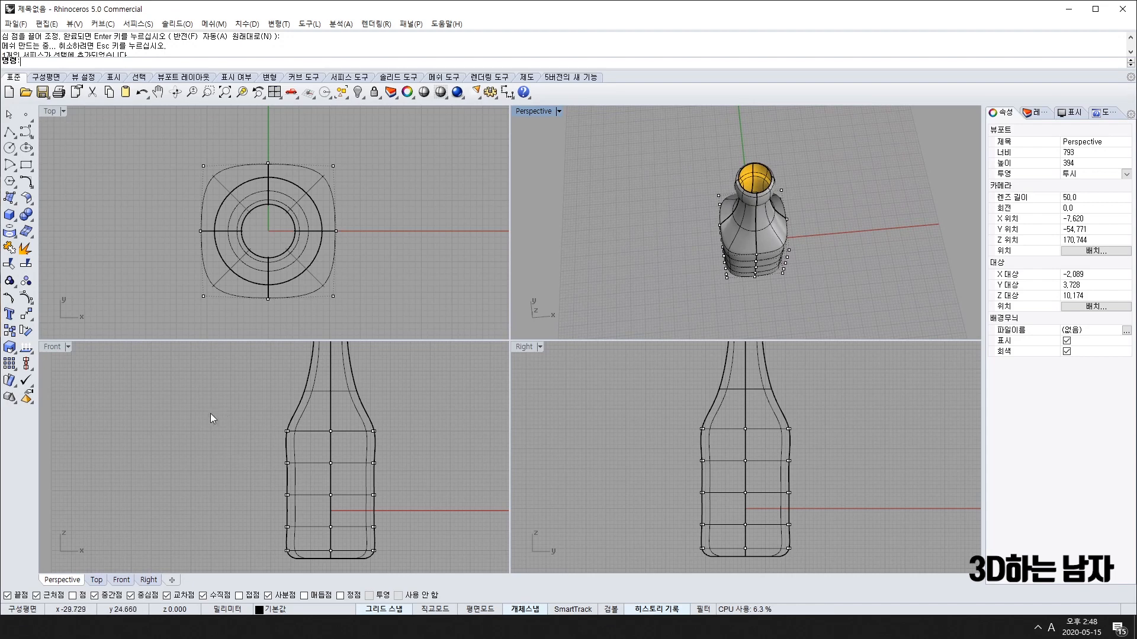
# Rotate the control points of the uppermost body circle 315 degrees about the origin in the top view, then deselect them
pyautogui.moveTo(199, 417); pyautogui.dragTo(396, 438)
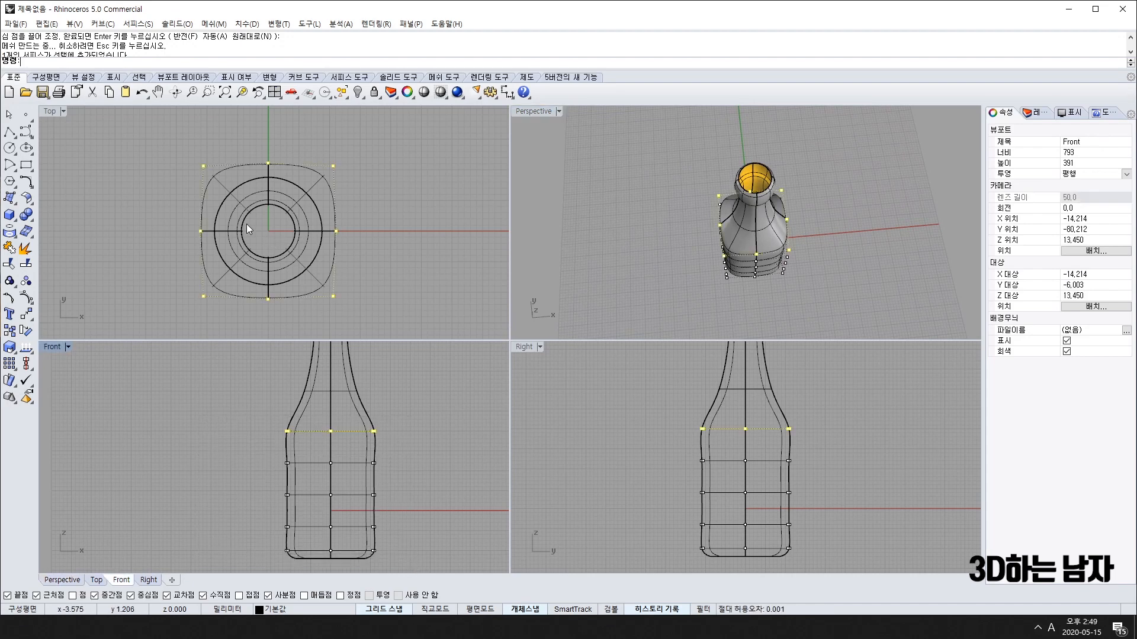
pyautogui.click(27, 331)
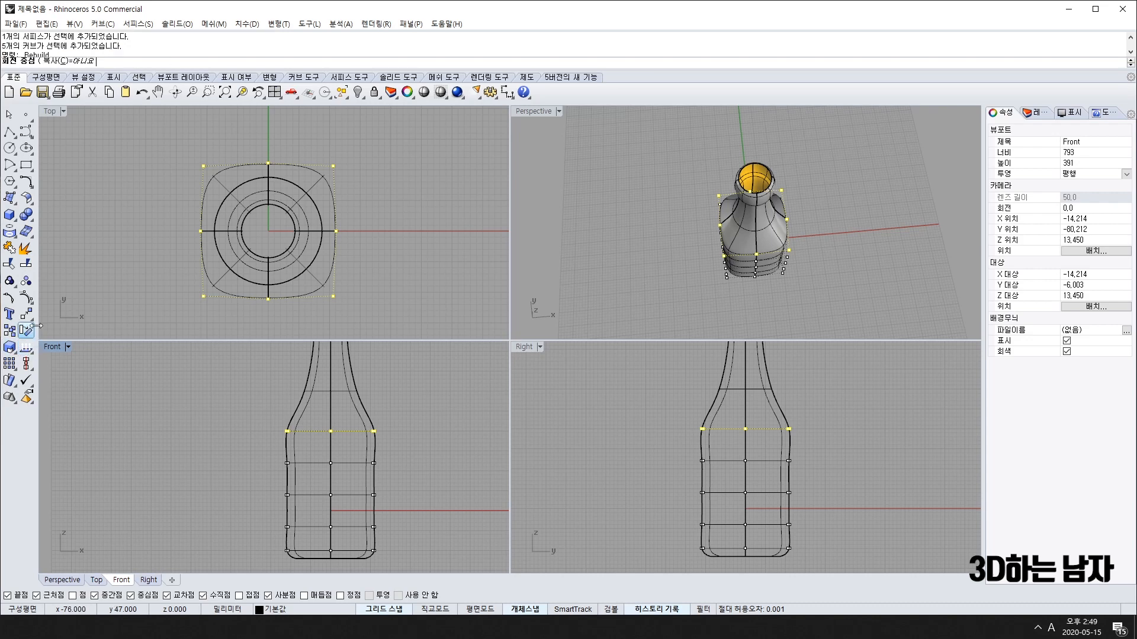
pyautogui.click(268, 231)
pyautogui.click(273, 121)
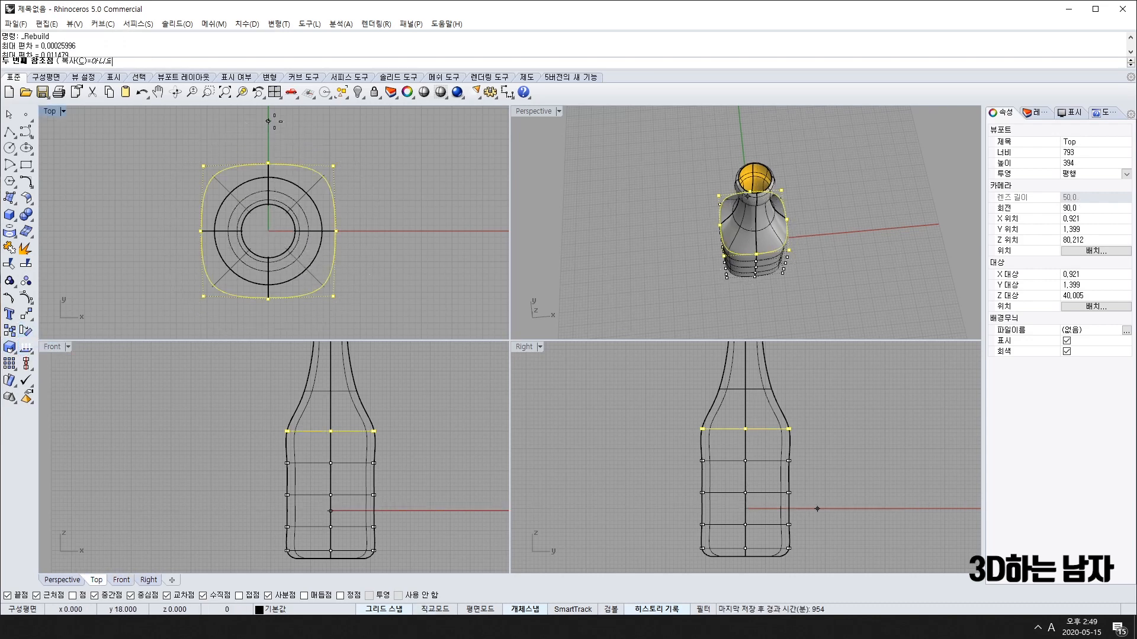
pyautogui.click(343, 132)
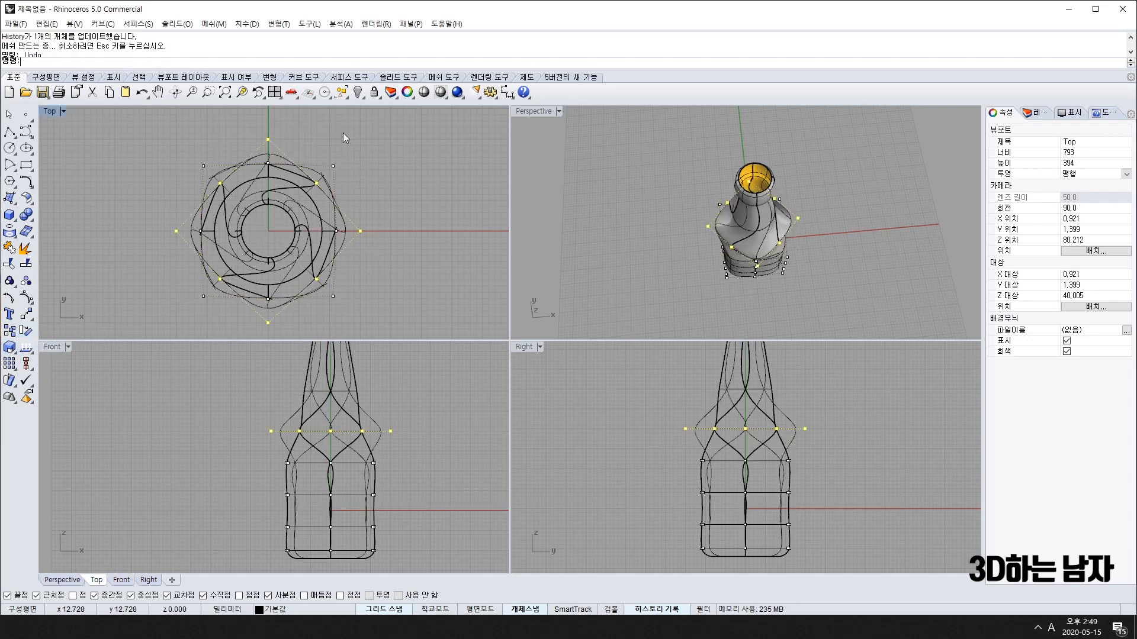
pyautogui.click(787, 279)
pyautogui.moveTo(787, 278); pyautogui.dragTo(742, 240, button='right')
pyautogui.scroll(4, 781, 212)
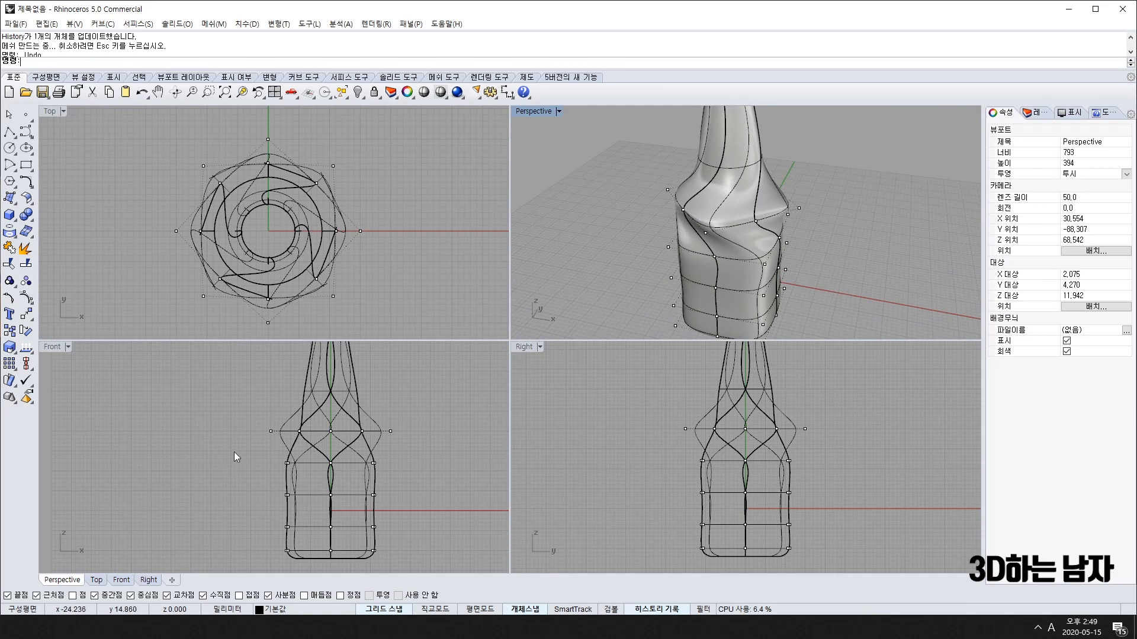
# Rotate the second body circle's control points 270 degrees about the origin in the top view to continue the twist
pyautogui.moveTo(234, 453); pyautogui.dragTo(446, 468)
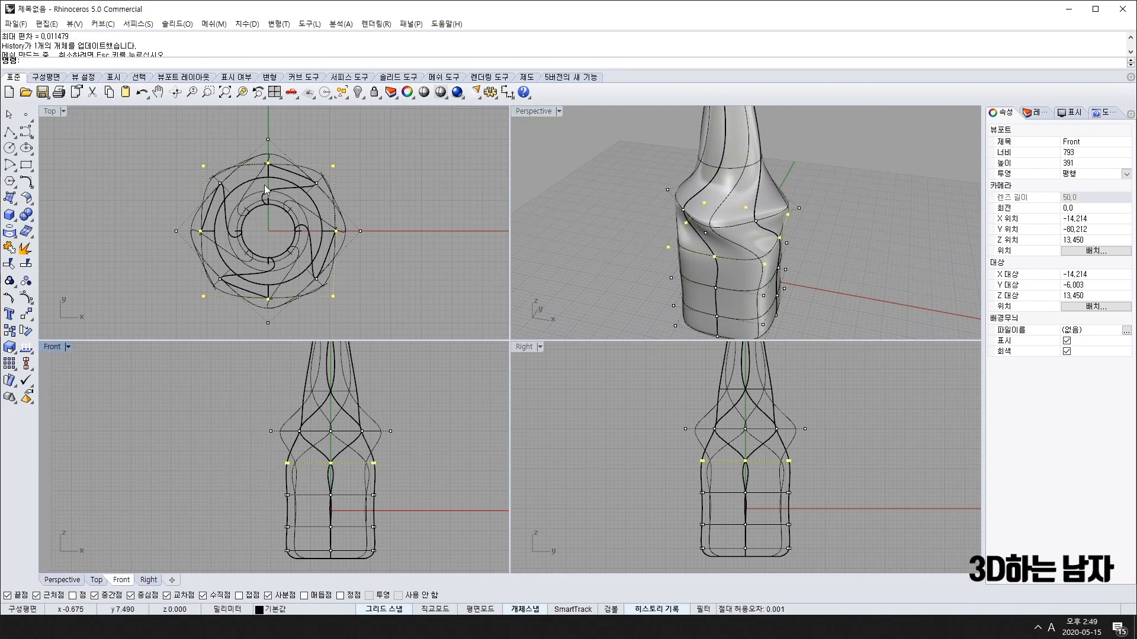
pyautogui.rightClick(269, 217)
pyautogui.press('Escape')
pyautogui.click(26, 333)
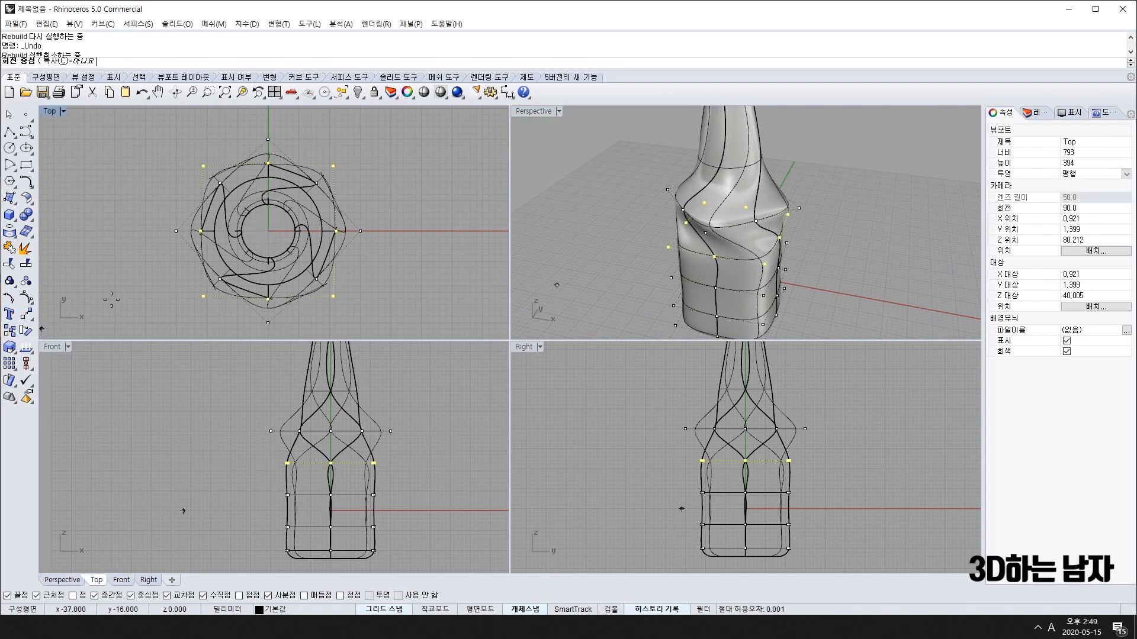
pyautogui.click(268, 231)
pyautogui.click(268, 122)
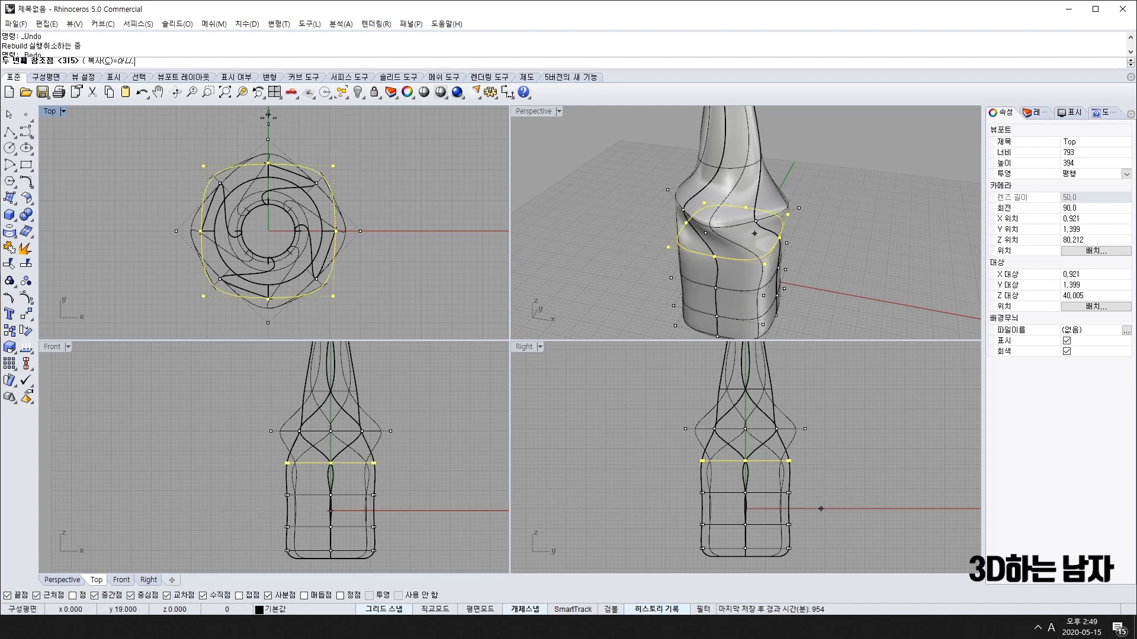
pyautogui.click(351, 126)
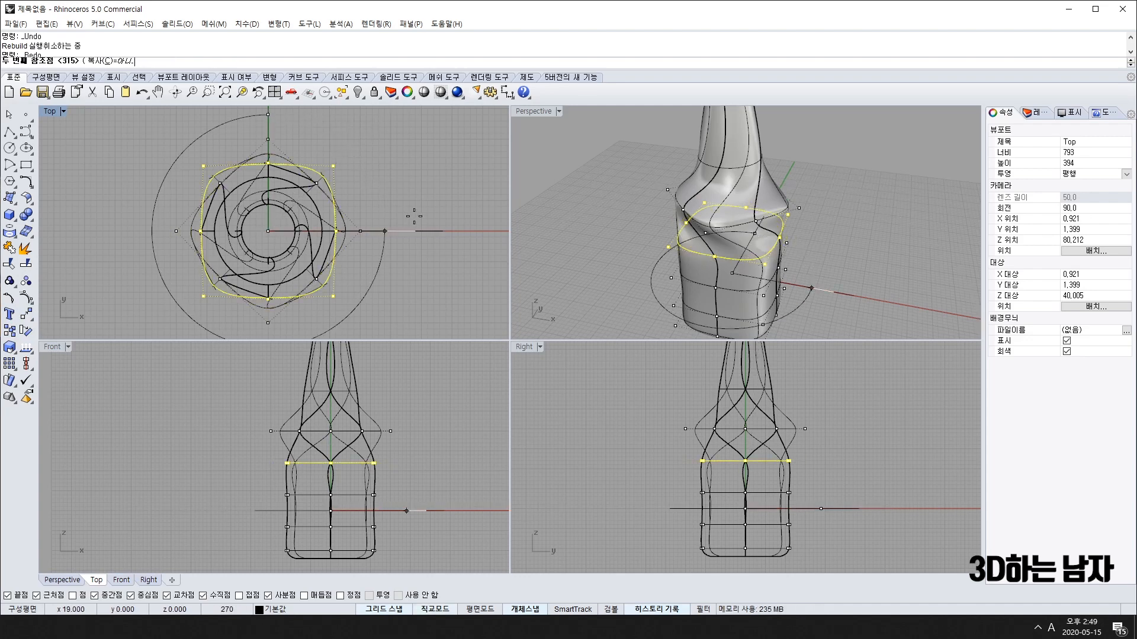
pyautogui.moveTo(795, 261); pyautogui.dragTo(751, 211, button='right')
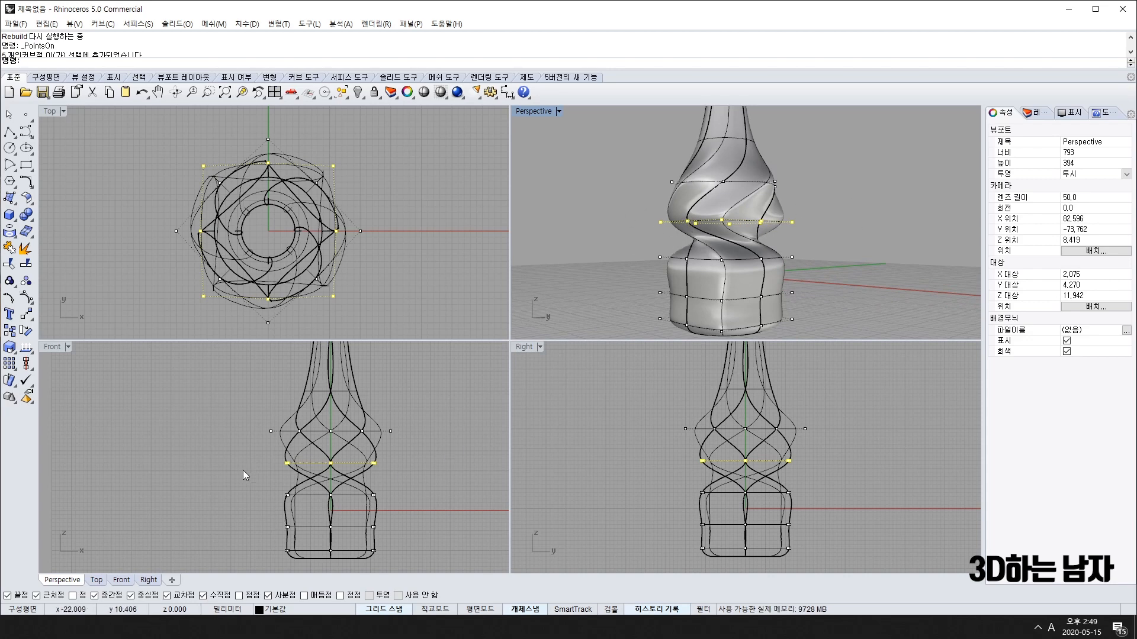
# Rotate the control points of the third body circle from the top 225 degrees about the origin
pyautogui.moveTo(238, 475); pyautogui.dragTo(407, 506)
pyautogui.press('s')
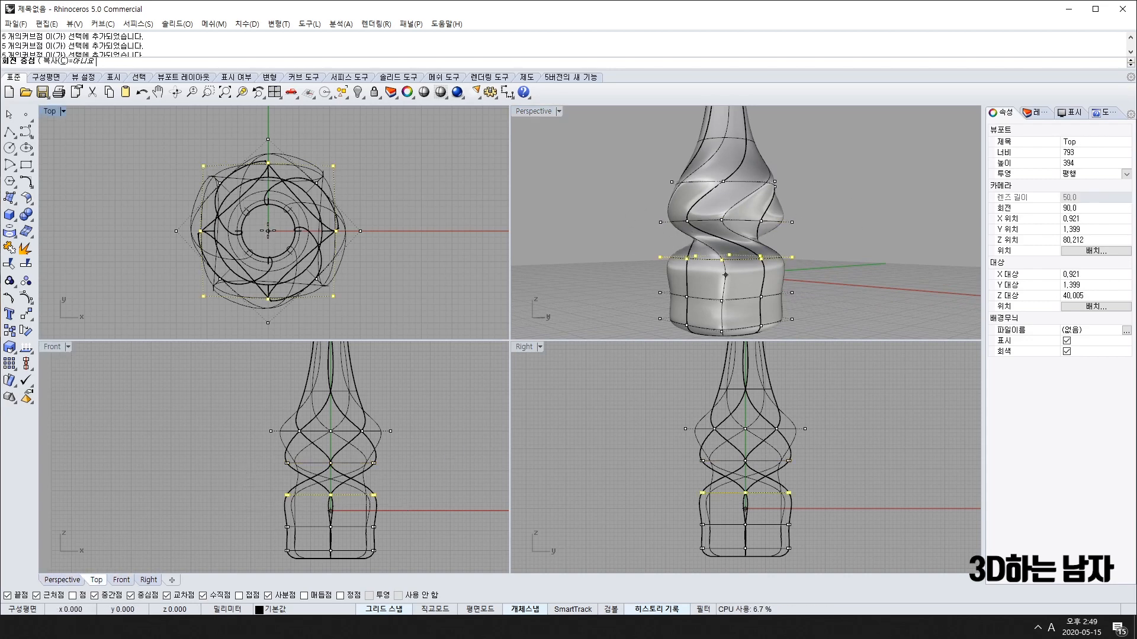
pyautogui.click(268, 231)
pyautogui.click(276, 113)
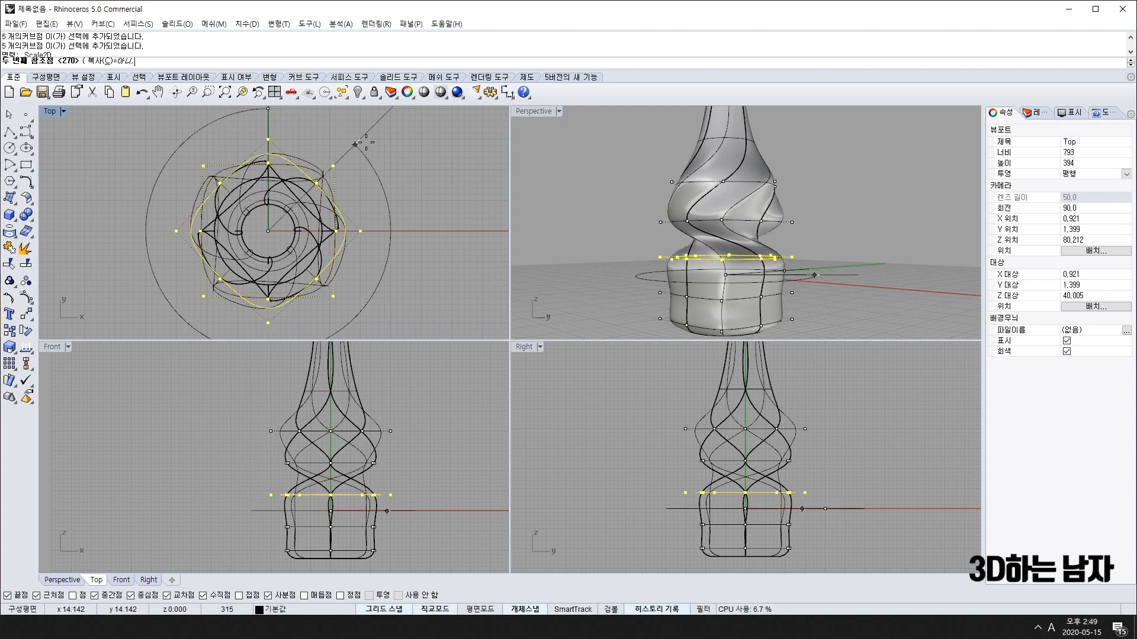
pyautogui.click(382, 325)
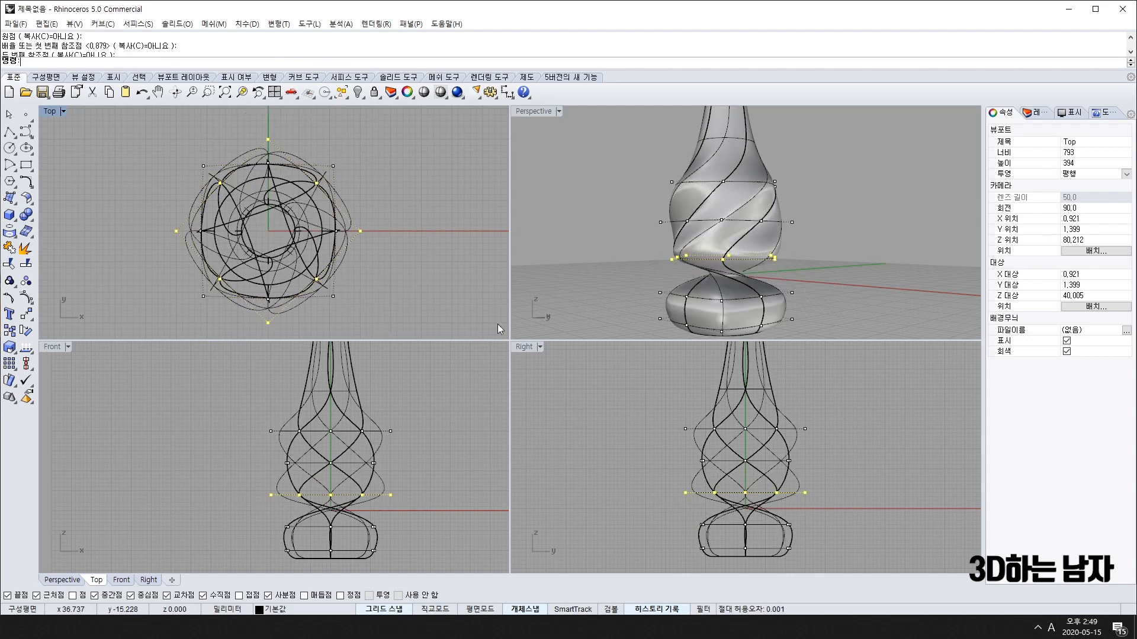
# Rotate the fourth body circle's control points 180 degrees about the origin in the top view
pyautogui.moveTo(286, 510); pyautogui.dragTo(418, 533)
pyautogui.write('rotate')
pyautogui.press('Return')
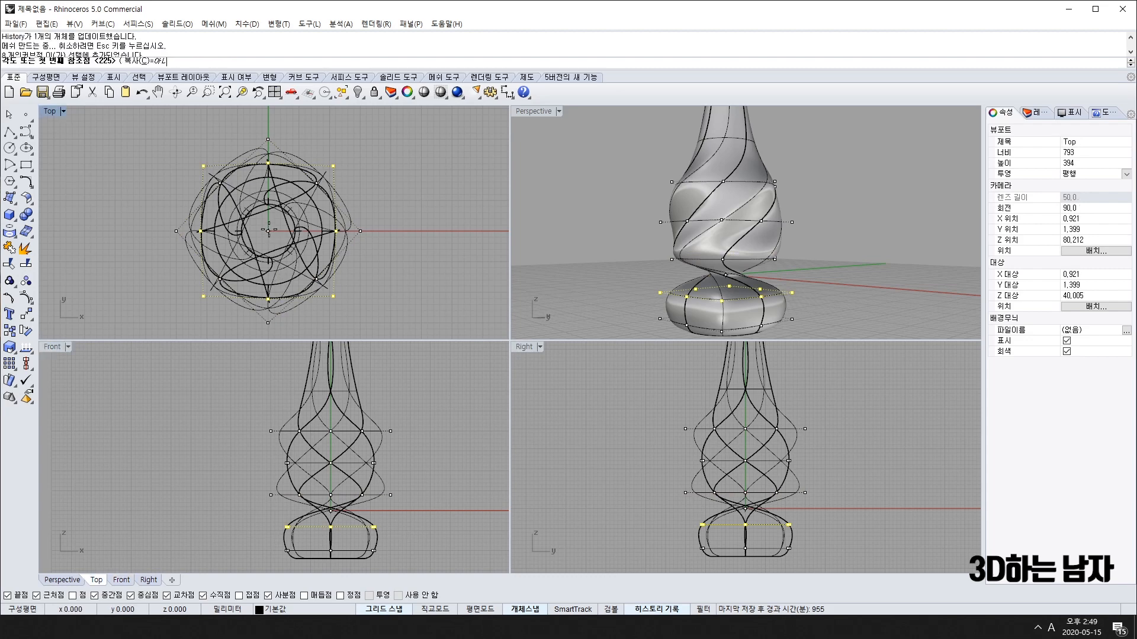
pyautogui.click(268, 231)
pyautogui.click(268, 120)
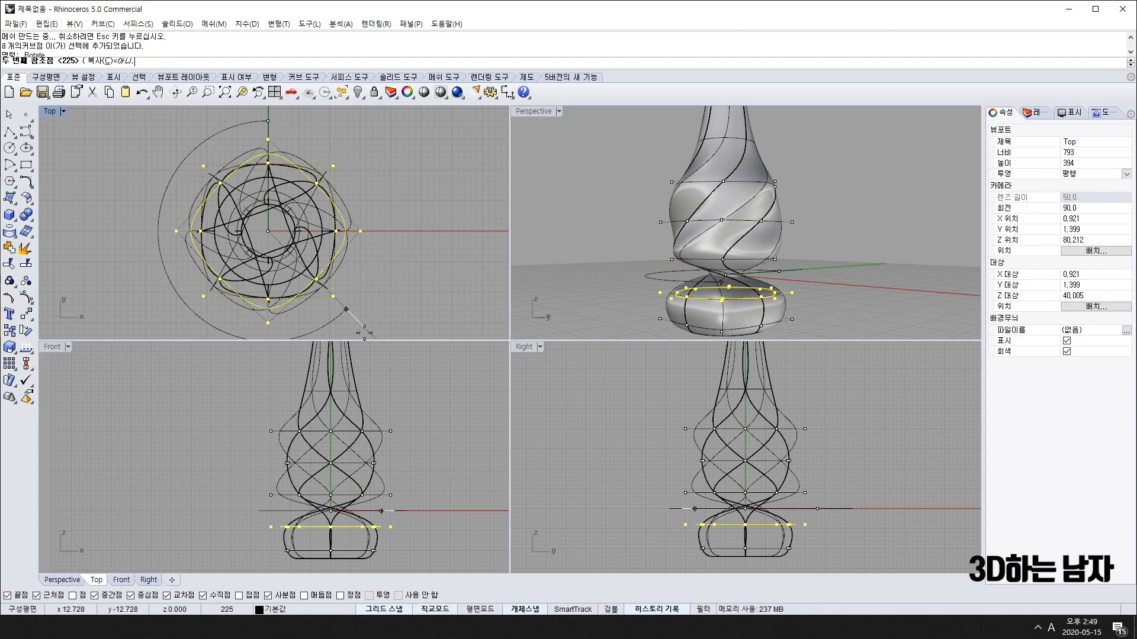
pyautogui.moveTo(362, 332); pyautogui.dragTo(383, 252, button='right')
pyautogui.click(274, 309)
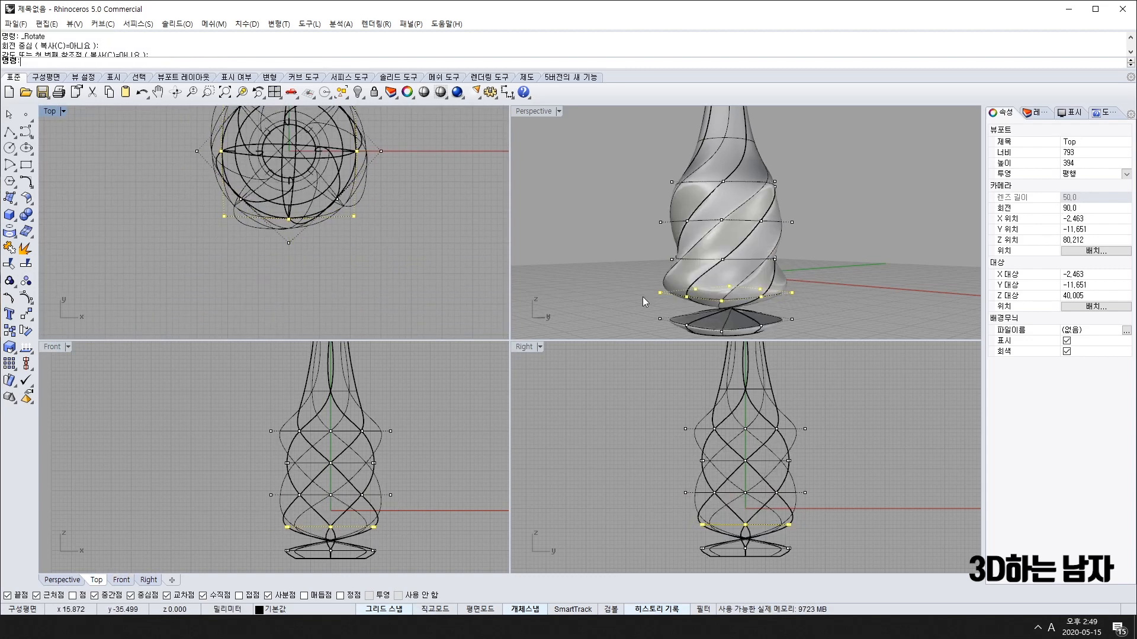
# Rotate the fifth, lowest body circle's control points 135 degrees about the origin in the top view
pyautogui.moveTo(642, 296); pyautogui.dragTo(740, 299, button='right')
pyautogui.moveTo(238, 544); pyautogui.dragTo(430, 553)
pyautogui.moveTo(279, 127); pyautogui.dragTo(288, 218, button='right')
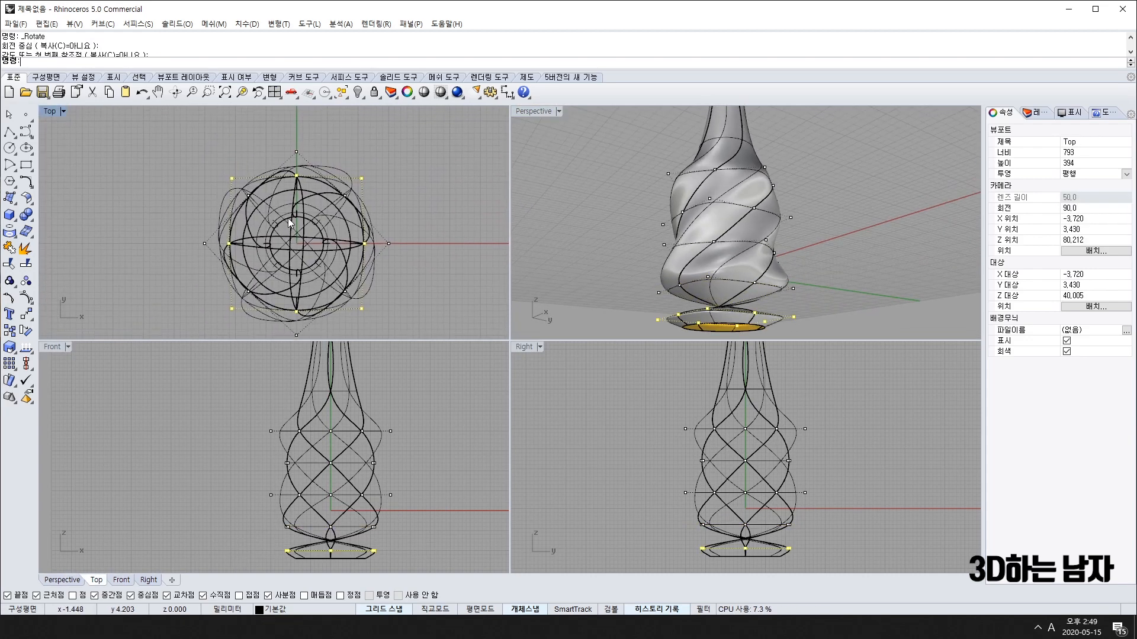
pyautogui.press('Return')
pyautogui.click(296, 243)
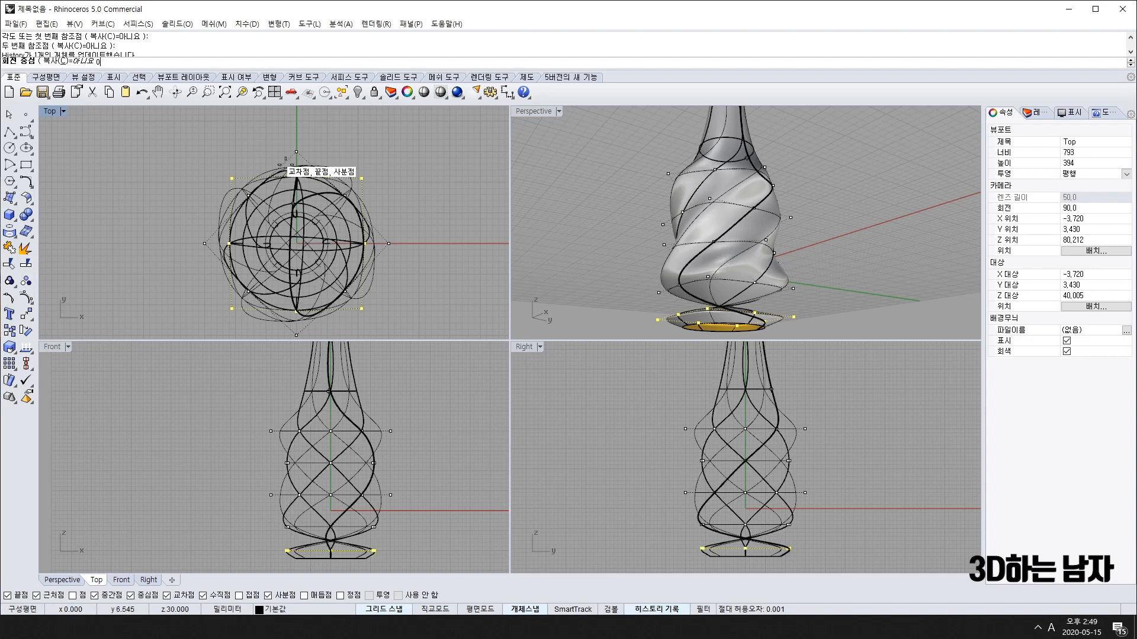
pyautogui.click(425, 243)
pyautogui.moveTo(408, 291); pyautogui.dragTo(415, 239, button='right')
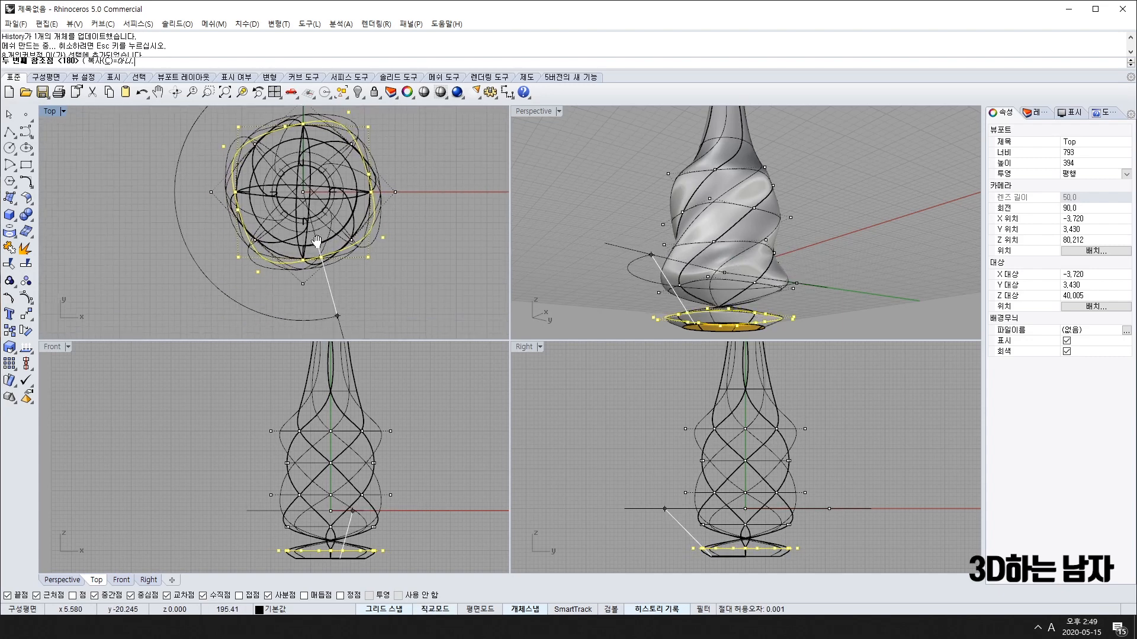
pyautogui.click(167, 305)
pyautogui.click(168, 304)
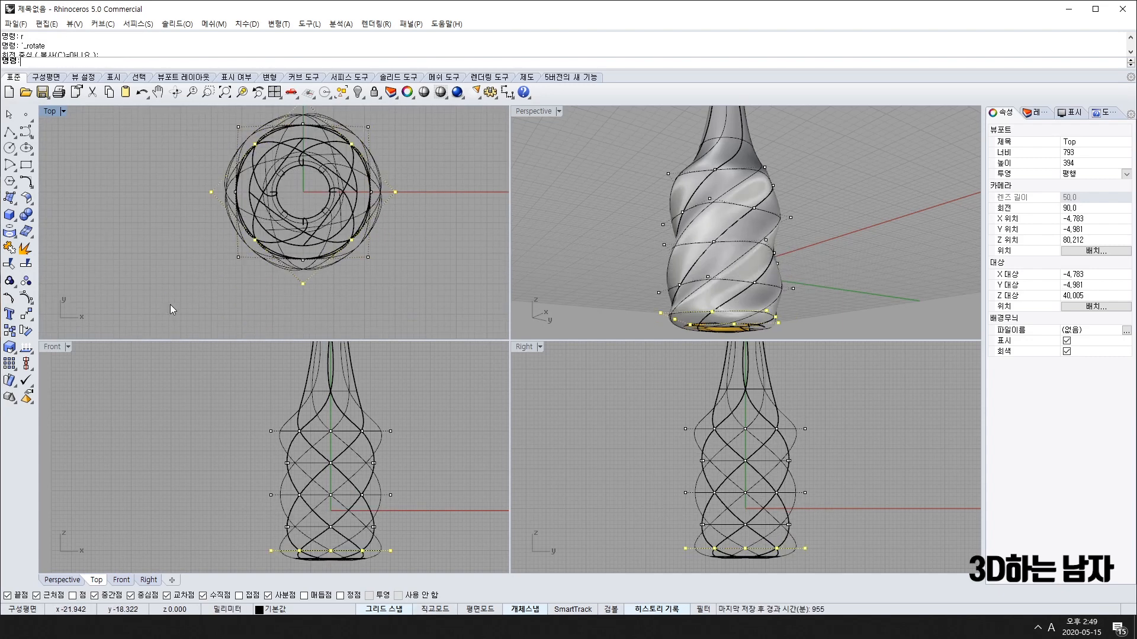
# Select the small circle at the bottle's base and turn on its control points
pyautogui.moveTo(673, 305); pyautogui.dragTo(528, 225, button='right')
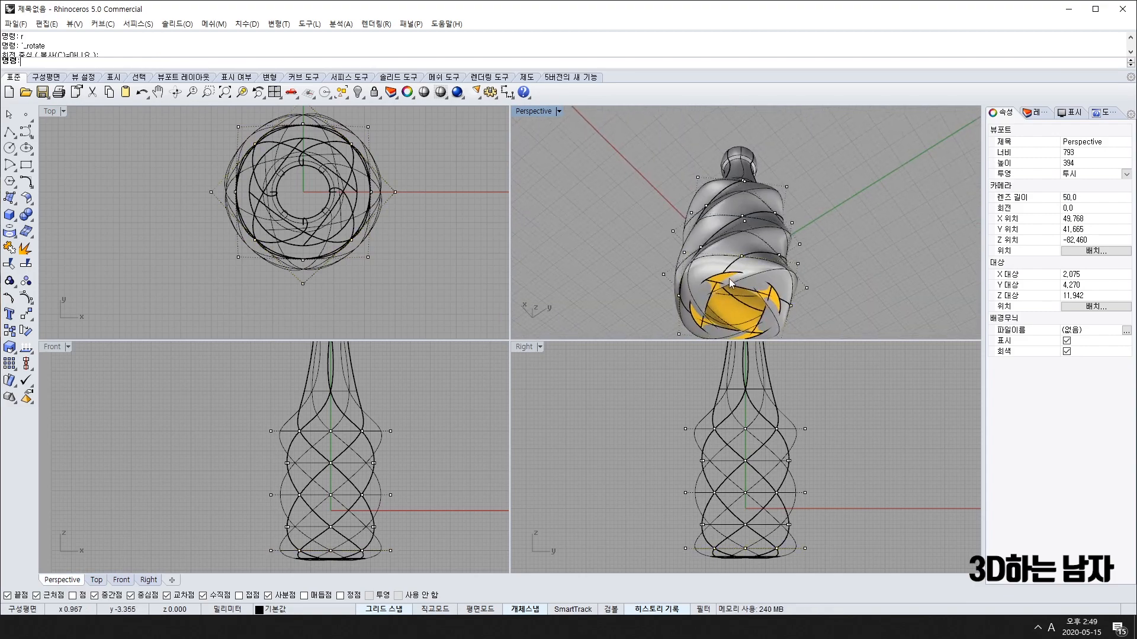
pyautogui.moveTo(347, 517); pyautogui.dragTo(324, 467, button='right')
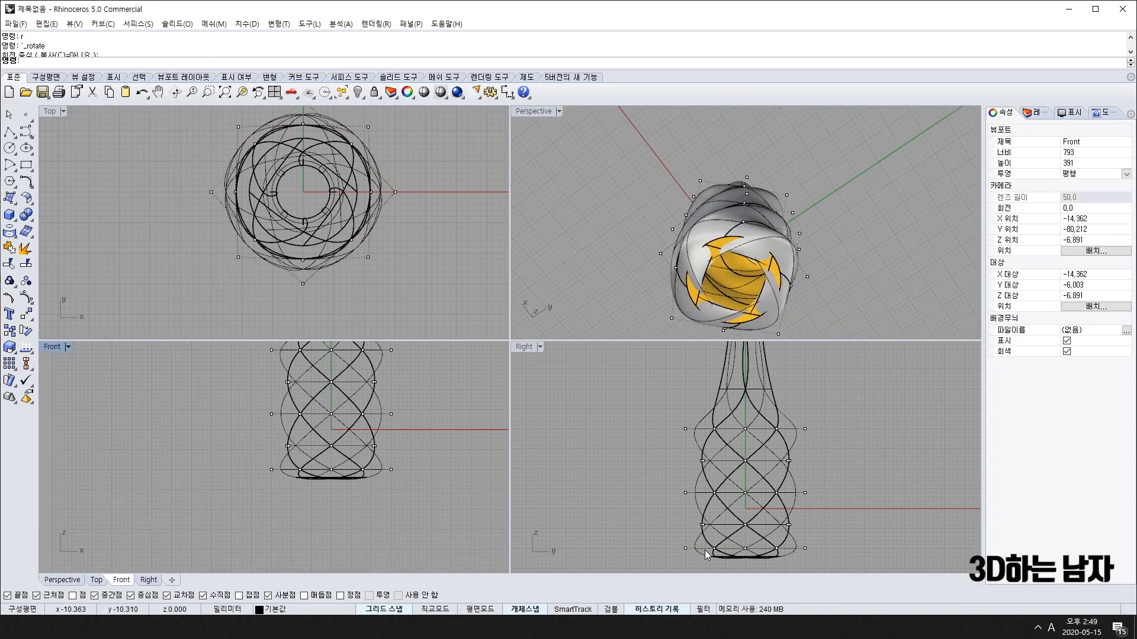
pyautogui.rightClick(716, 562)
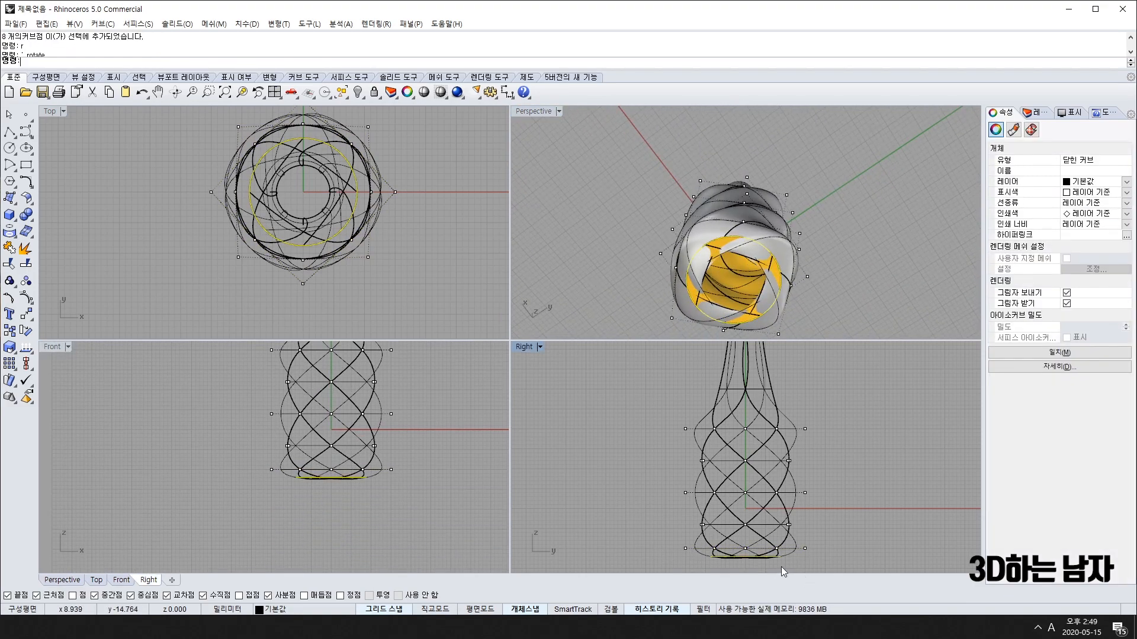
pyautogui.click(275, 478)
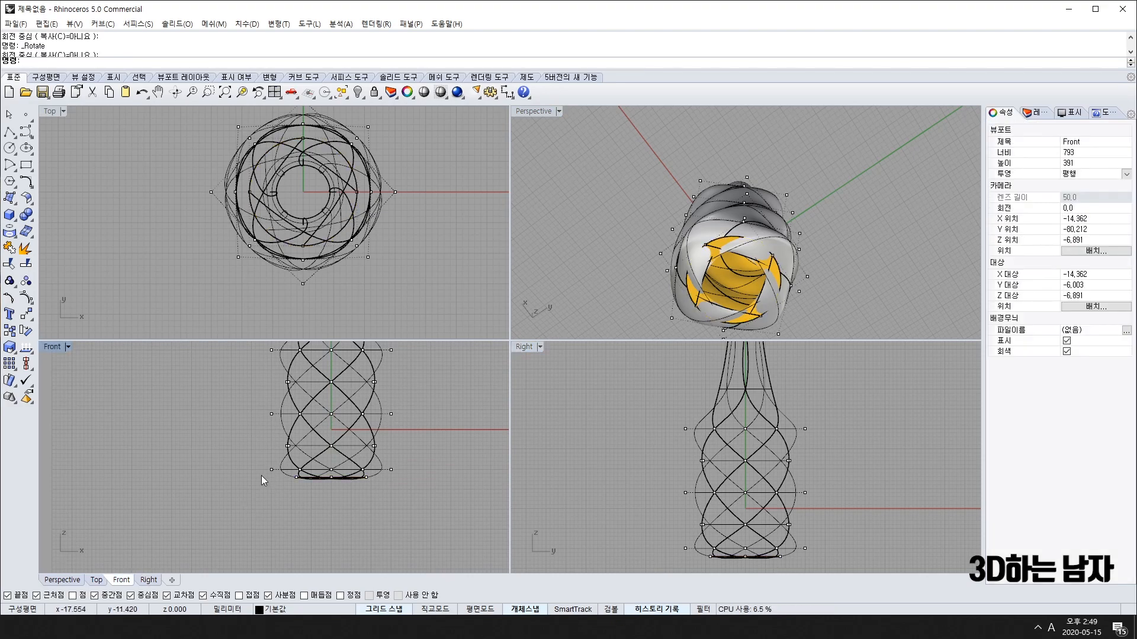
# Rotate the base circle's control points 90 degrees about the origin to match the body's twist
pyautogui.moveTo(400, 516); pyautogui.dragTo(406, 517)
pyautogui.moveTo(291, 262); pyautogui.dragTo(290, 298, button='right')
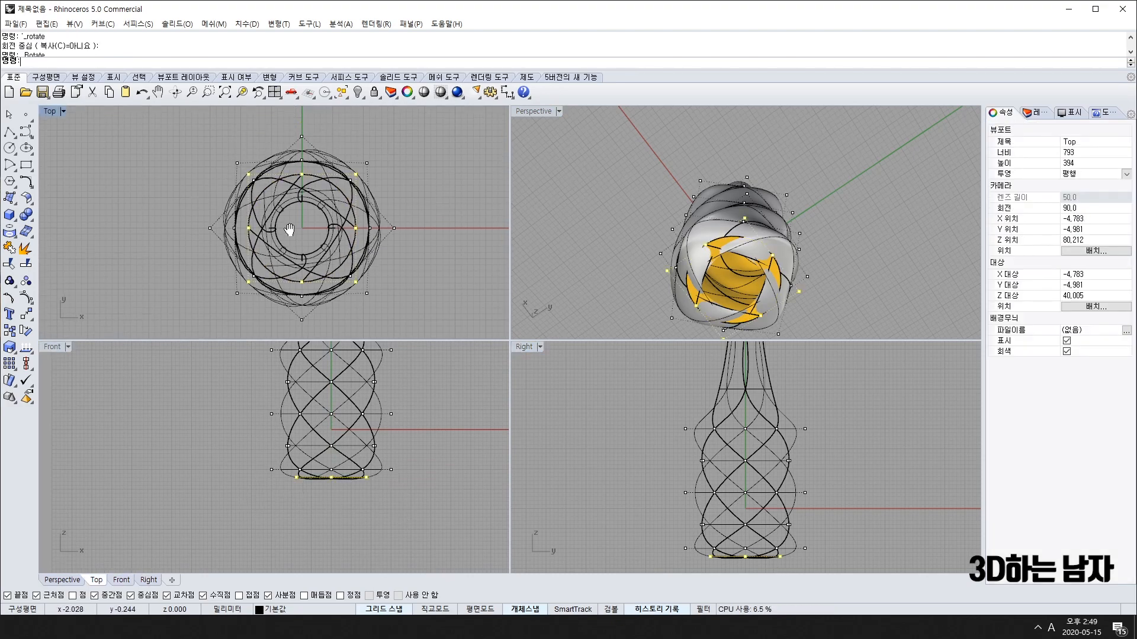
pyautogui.rightClick(290, 232)
pyautogui.click(301, 228)
pyautogui.click(302, 111)
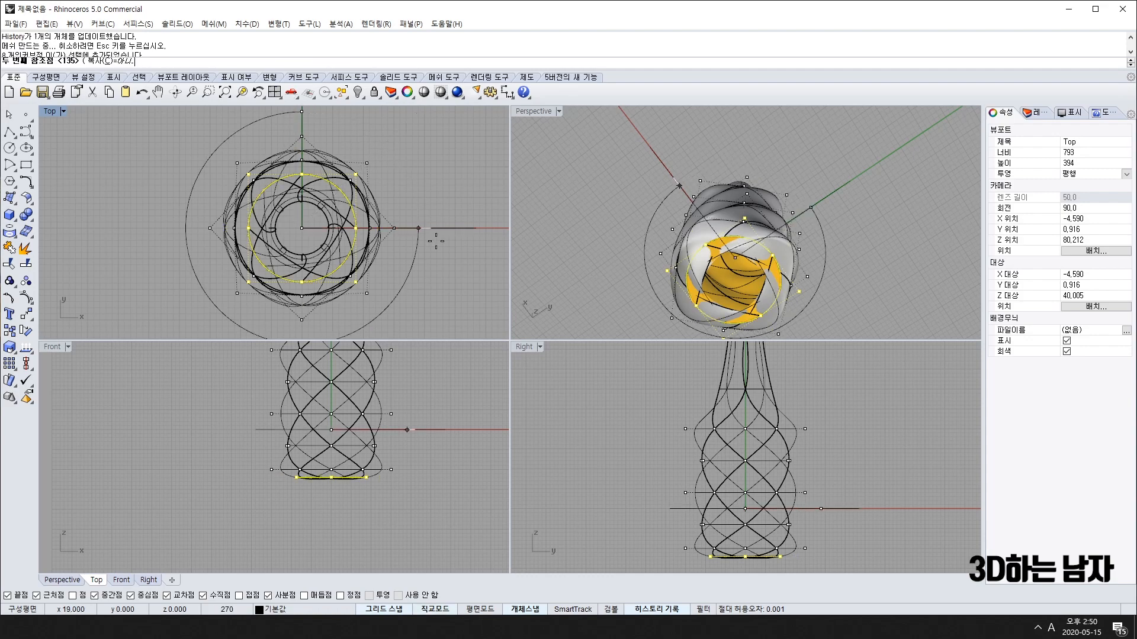
pyautogui.click(159, 228)
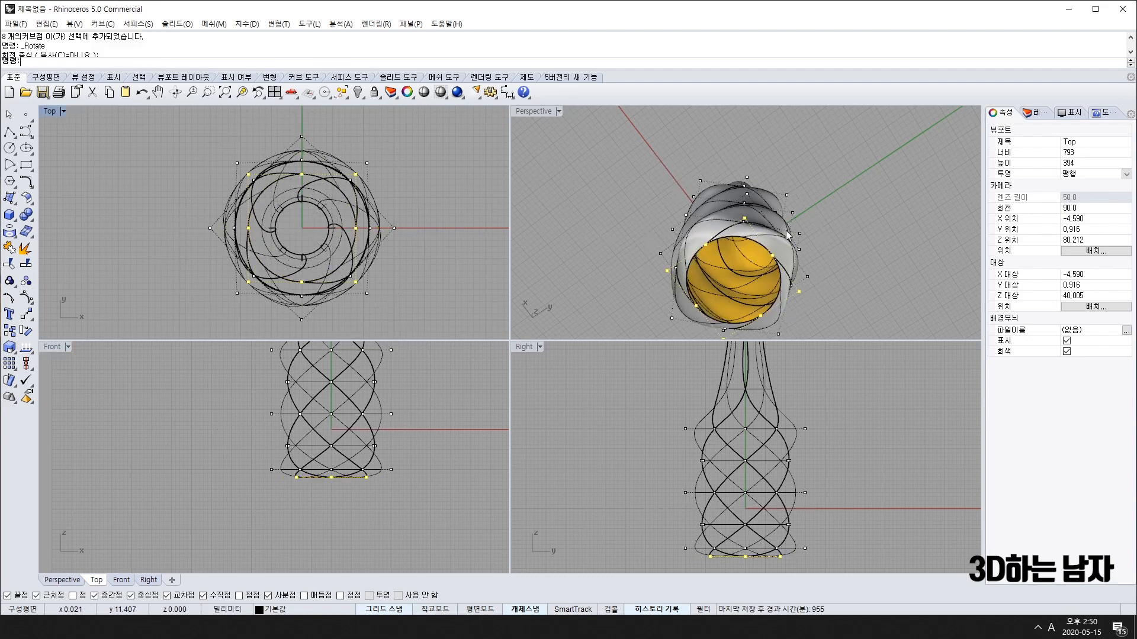
# Move the base circle's control points slightly downward in the front view, then turn off all control points
pyautogui.moveTo(651, 260)
pyautogui.mouseDown(button='right')
pyautogui.moveTo(679, 177)
pyautogui.moveTo(682, 230)
pyautogui.moveTo(662, 208)
pyautogui.moveTo(656, 258)
pyautogui.moveTo(701, 177)
pyautogui.moveTo(602, 286)
pyautogui.moveTo(533, 284)
pyautogui.moveTo(515, 331)
pyautogui.mouseUp(button='right')
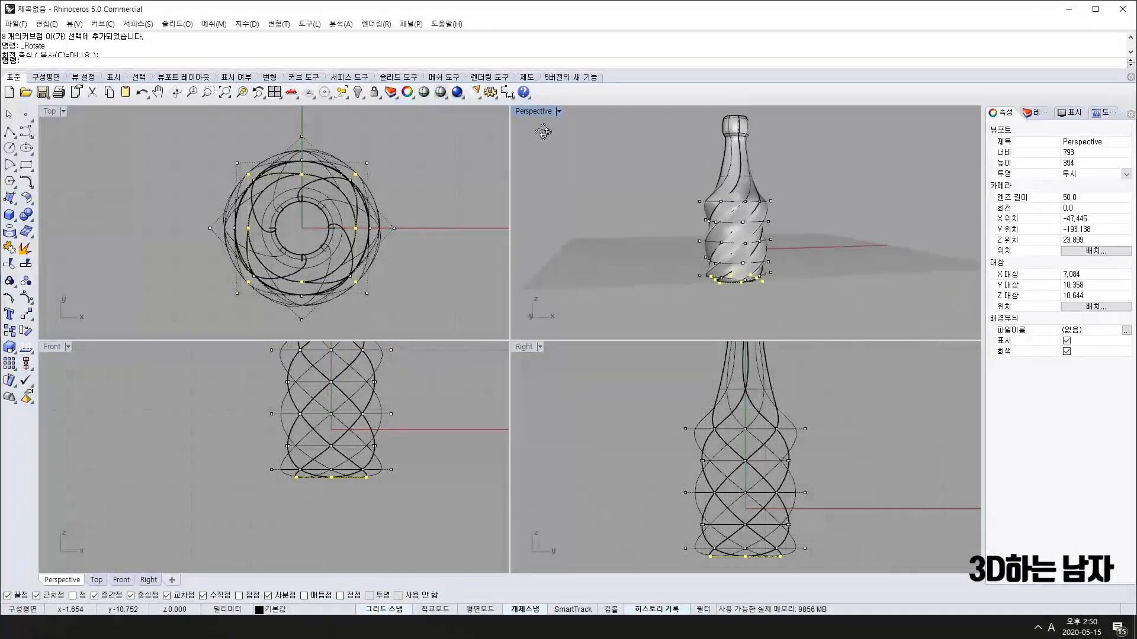
pyautogui.moveTo(366, 477); pyautogui.dragTo(368, 493)
pyautogui.press('Escape')
pyautogui.moveTo(787, 254); pyautogui.dragTo(734, 195, button='right')
pyautogui.press('Escape')
# Cap the twisted bottle's planar openings to make it a solid, then deselect it
pyautogui.scroll(5, 722, 289)
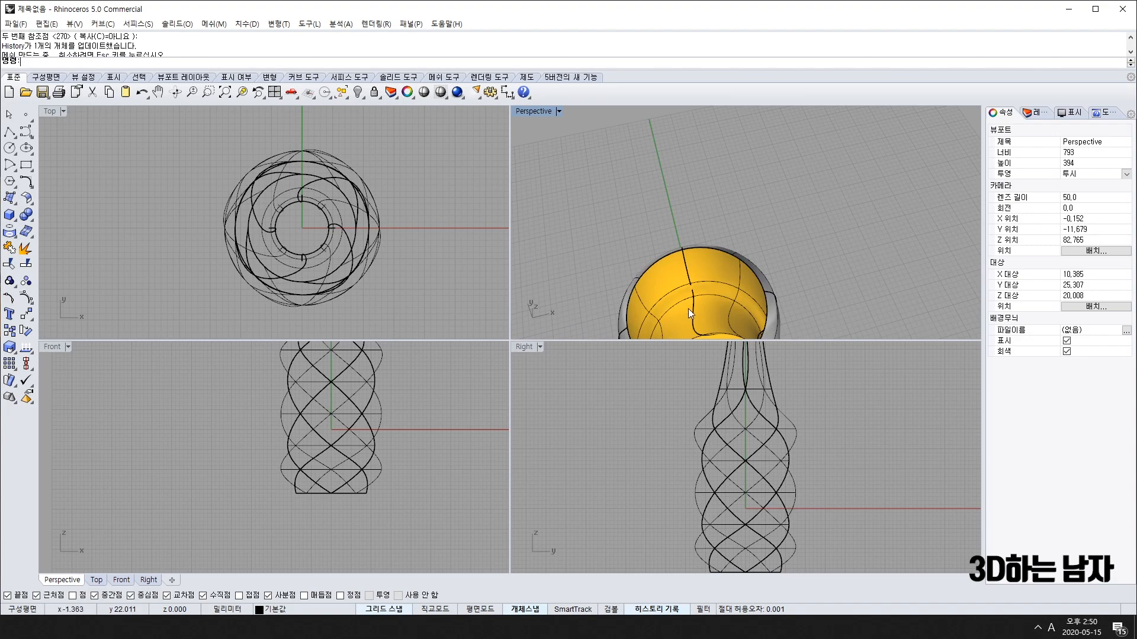
pyautogui.scroll(-5, 688, 308)
pyautogui.moveTo(720, 315); pyautogui.dragTo(735, 165, button='right')
pyautogui.moveTo(711, 298); pyautogui.dragTo(727, 188, button='right')
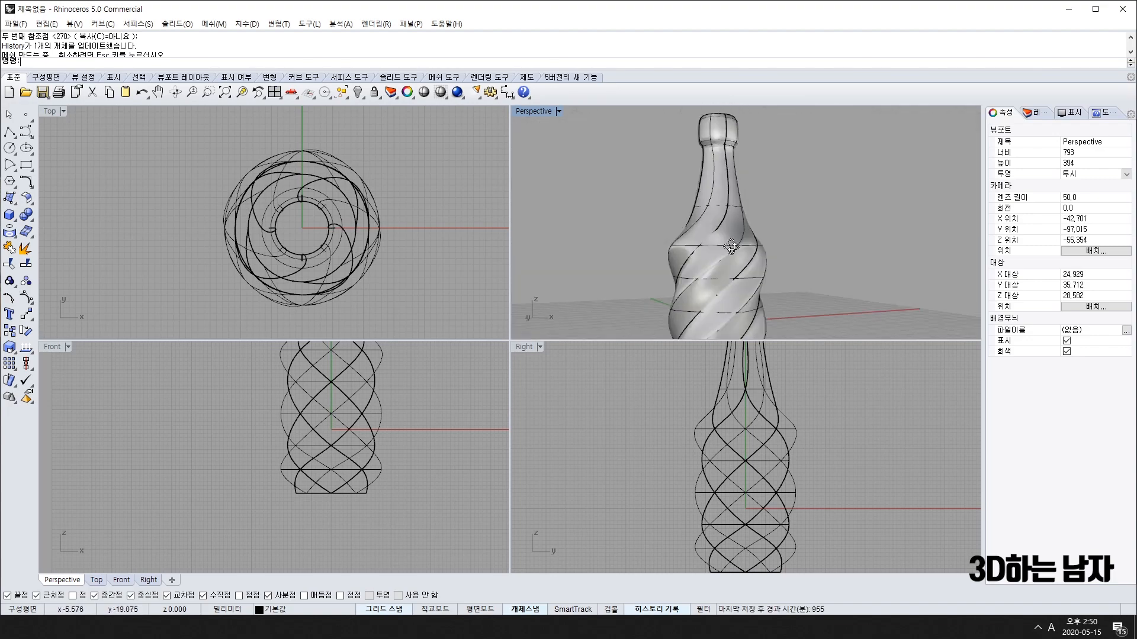
pyautogui.click(729, 186)
pyautogui.click(29, 217)
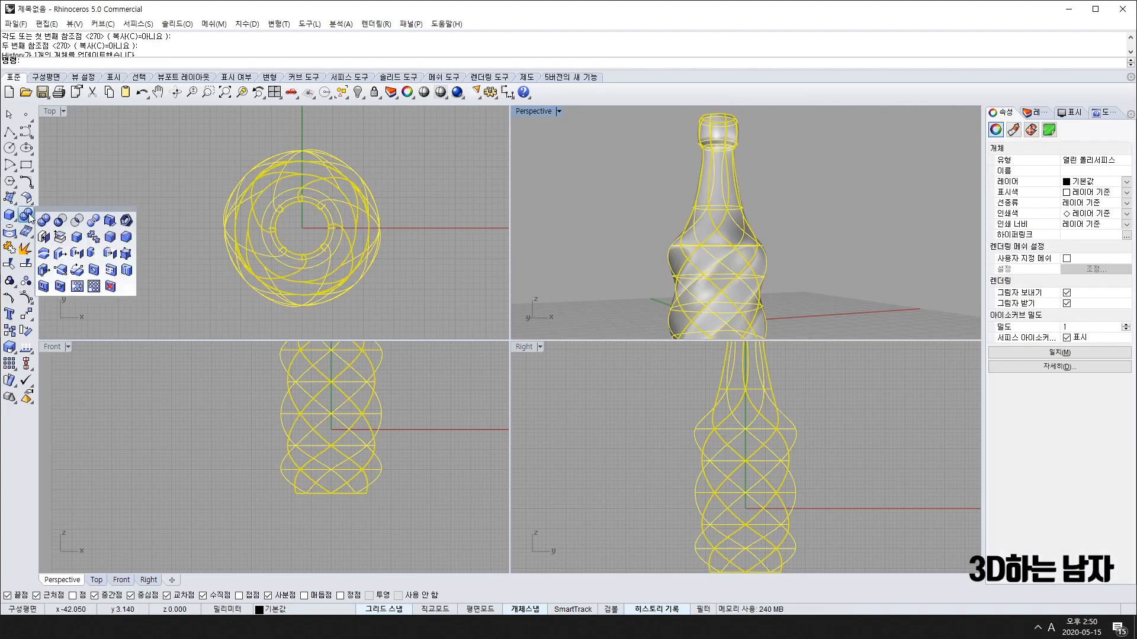
pyautogui.click(44, 239)
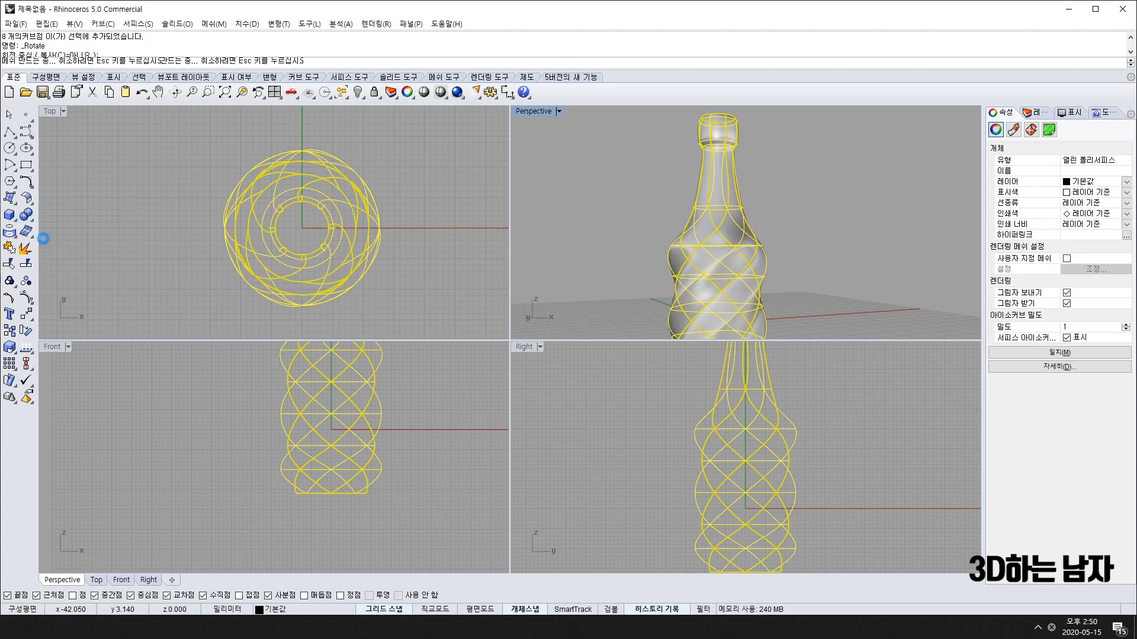
pyautogui.click(629, 270)
# Inspect the capped bottle from several angles and check its object type in the properties
pyautogui.moveTo(741, 321)
pyautogui.mouseDown(button='right')
pyautogui.moveTo(715, 221)
pyautogui.moveTo(736, 318)
pyautogui.mouseUp(button='right')
pyautogui.scroll(-5, 761, 229)
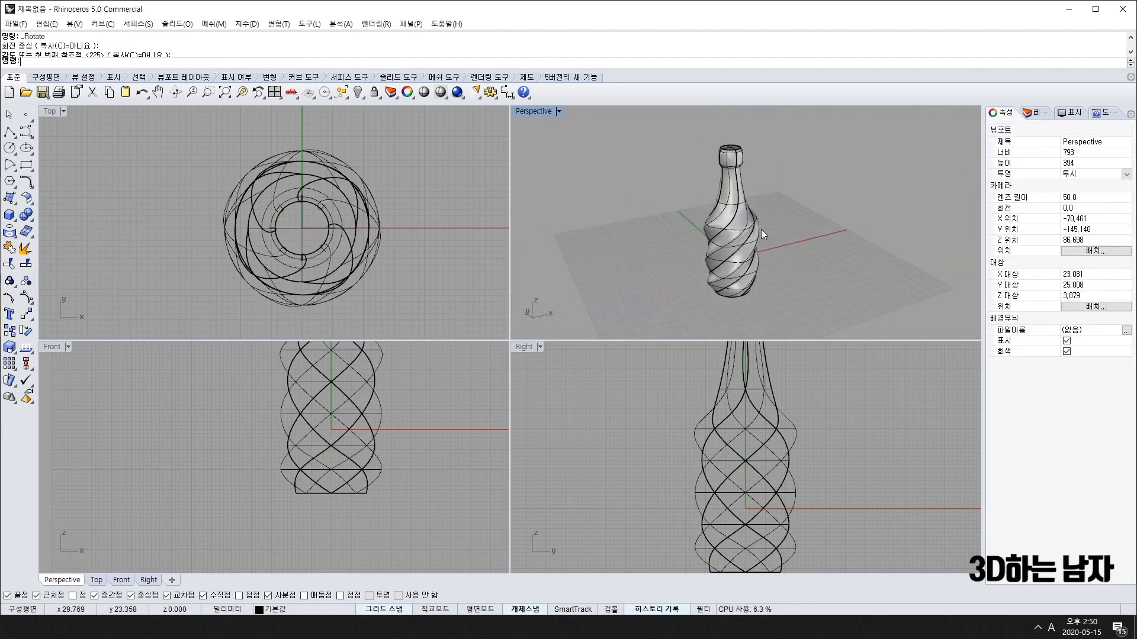
pyautogui.scroll(3, 750, 227)
pyautogui.scroll(4, 751, 227)
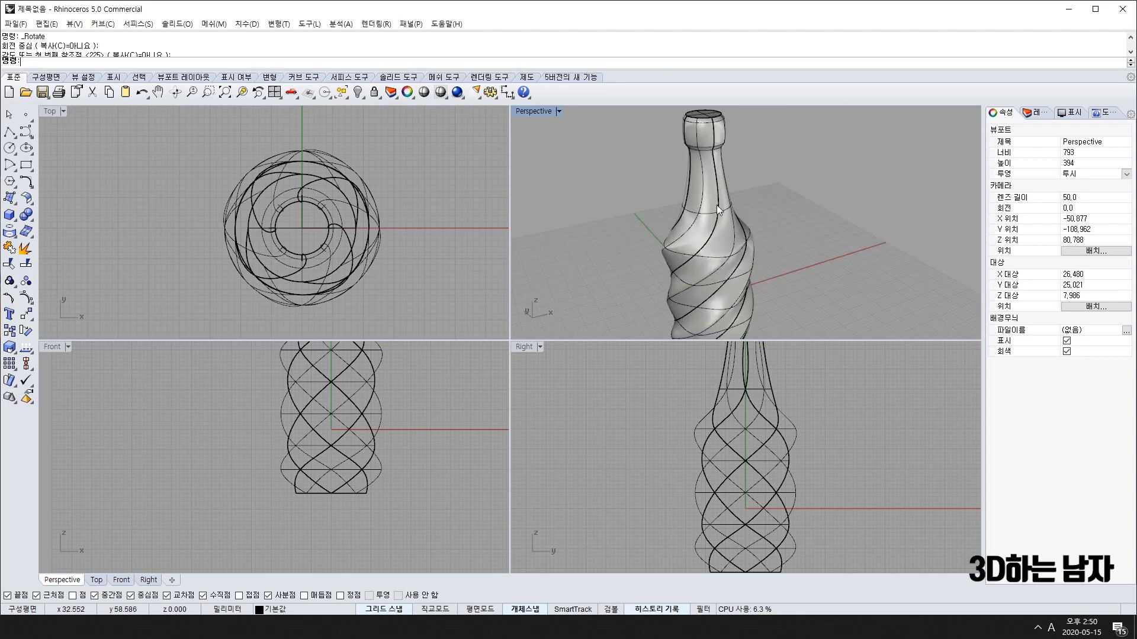
pyautogui.click(717, 205)
pyautogui.scroll(-4, 694, 459)
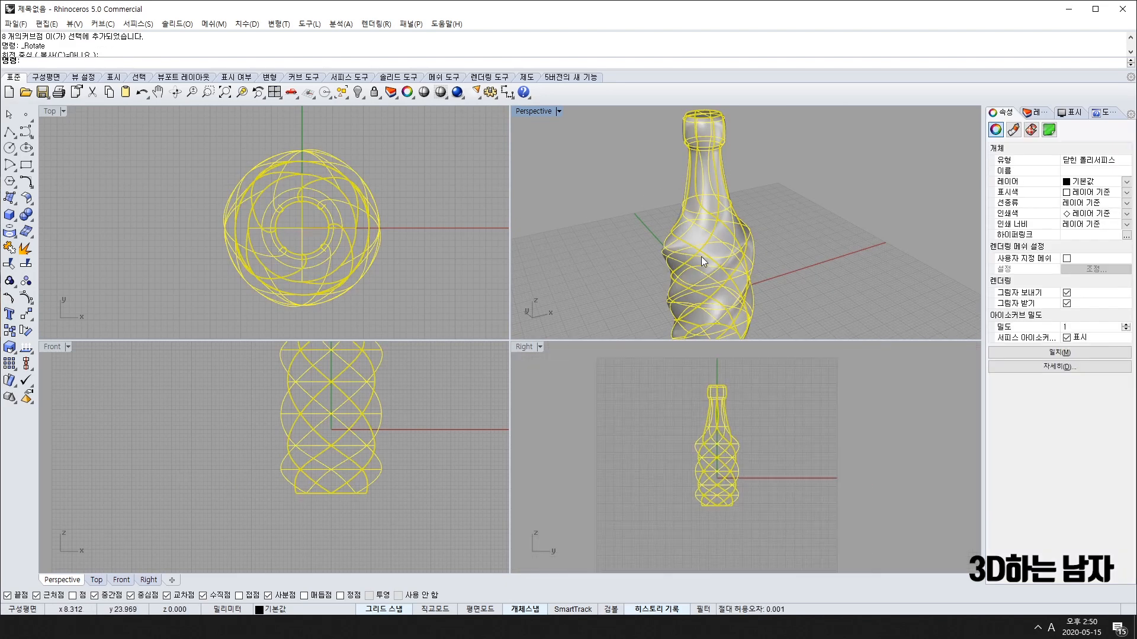
pyautogui.scroll(-4, 701, 257)
pyautogui.moveTo(649, 276); pyautogui.dragTo(734, 287, button='right')
pyautogui.scroll(-5, 370, 444)
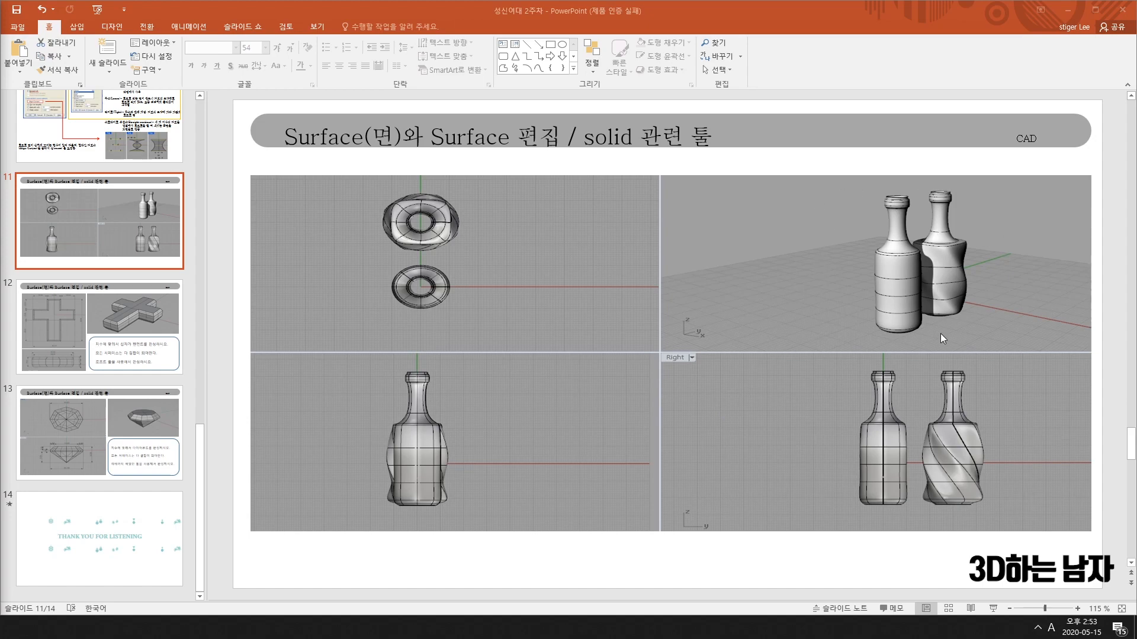
# Switch to the PowerPoint presentation and review the cross exercise on slide 12 and the diamond exercise on slide 13
pyautogui.click(130, 326)
pyautogui.press('Down')
pyautogui.press('Up')
pyautogui.press('Down')
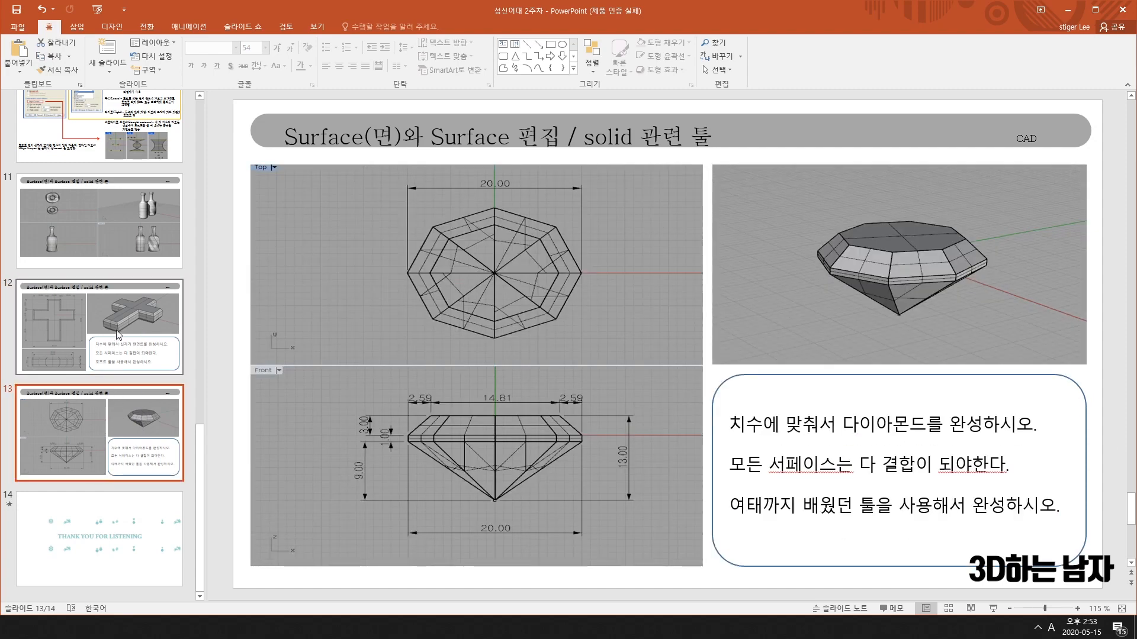